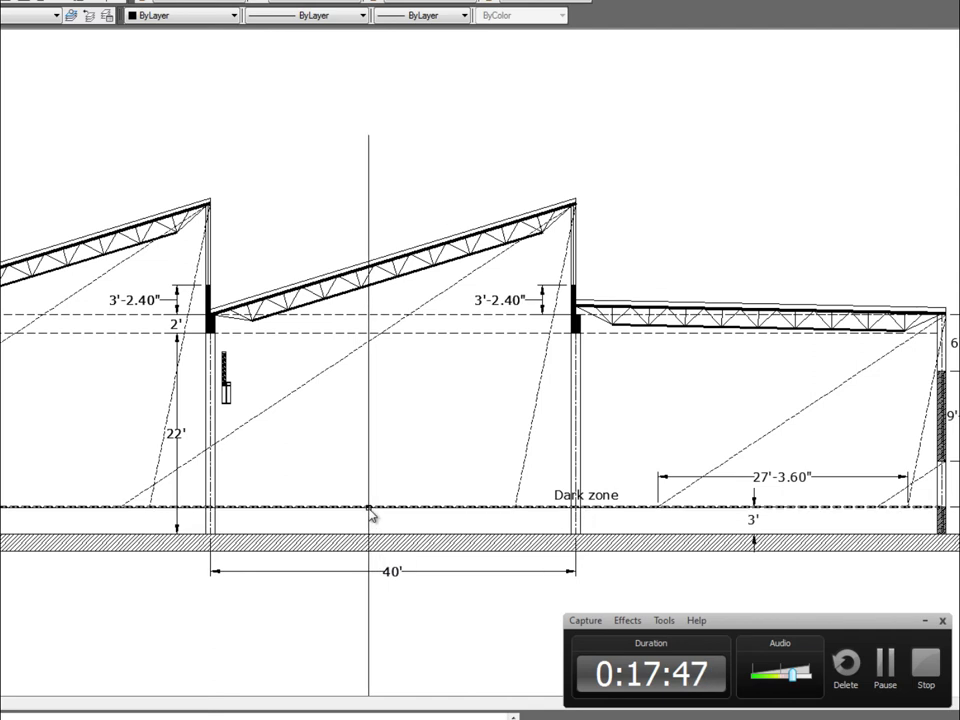
# Step: Examine the building section's dashed work-plane line, hatched floor slab, beam reference lines and sloping sightlines
pyautogui.click(369, 508)
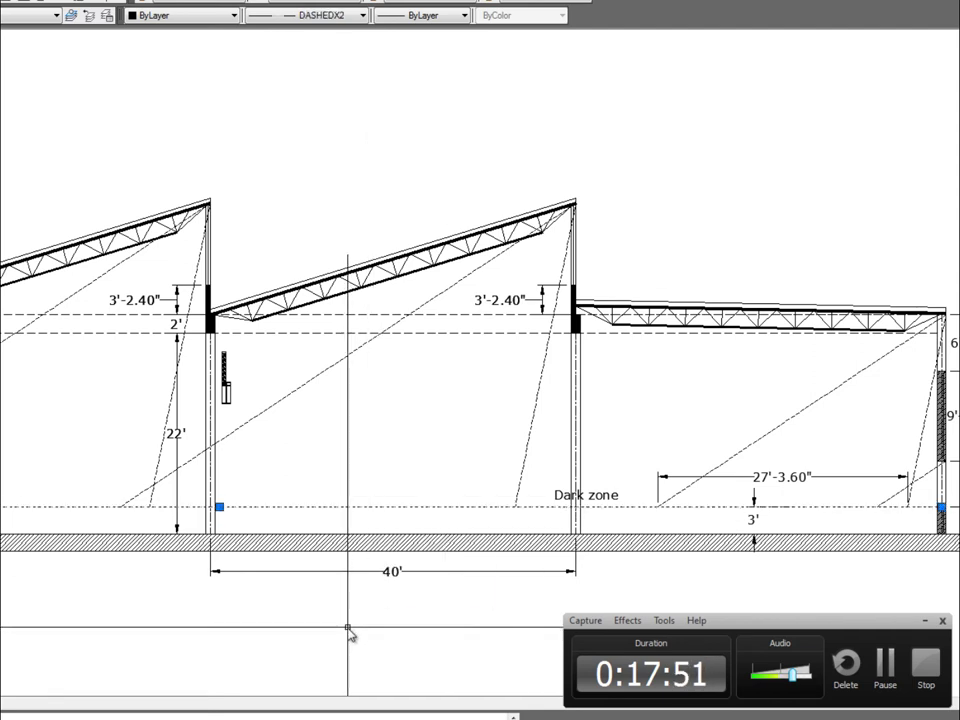
pyautogui.click(308, 543)
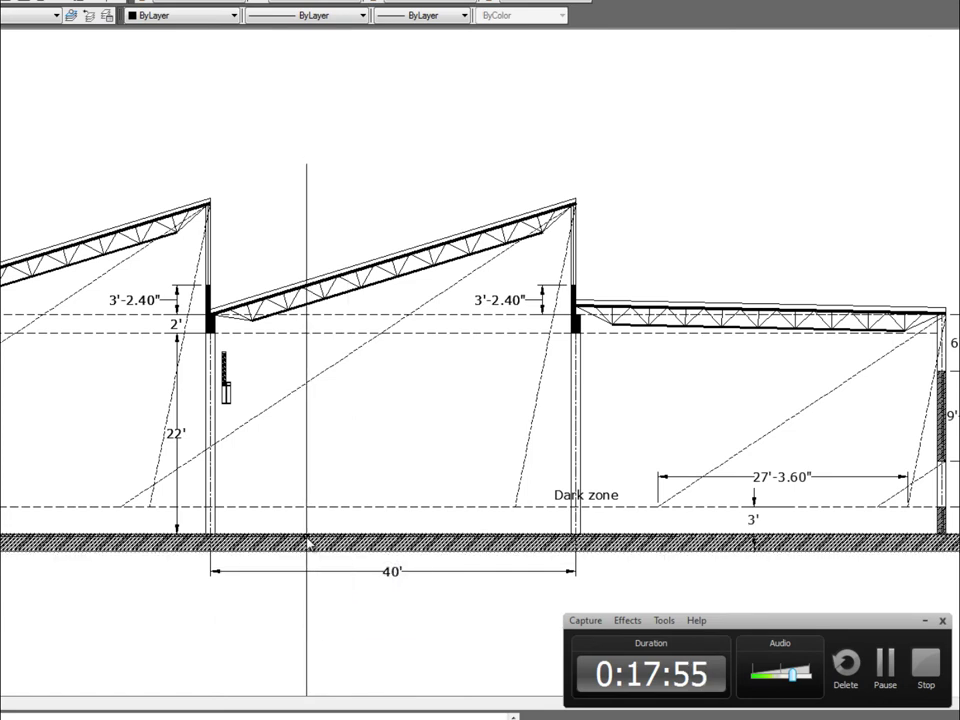
pyautogui.click(138, 334)
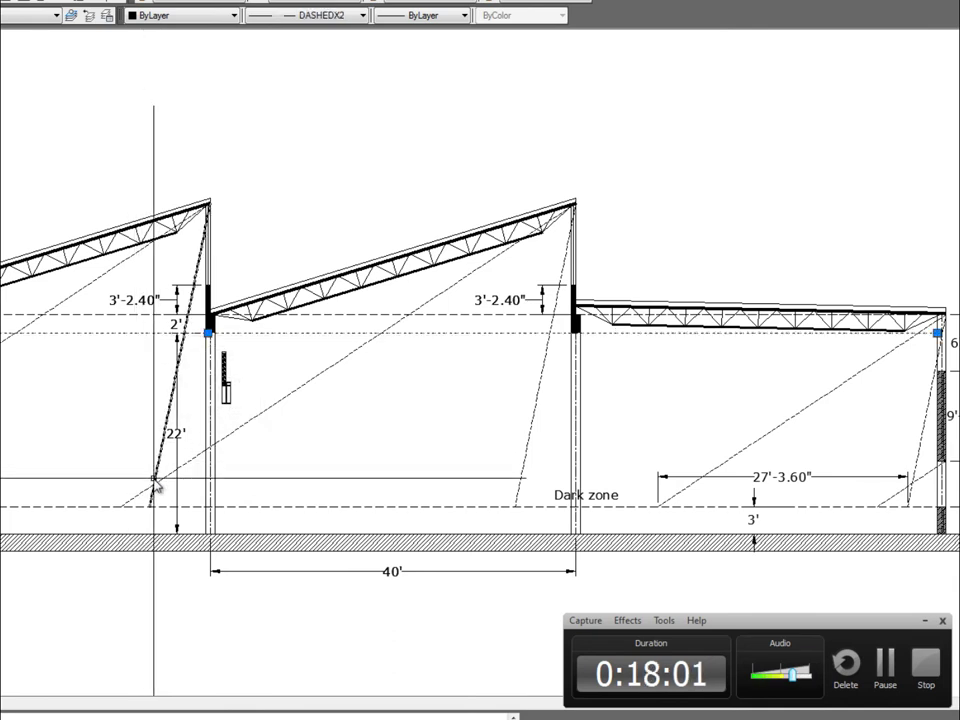
pyautogui.moveTo(155, 481)
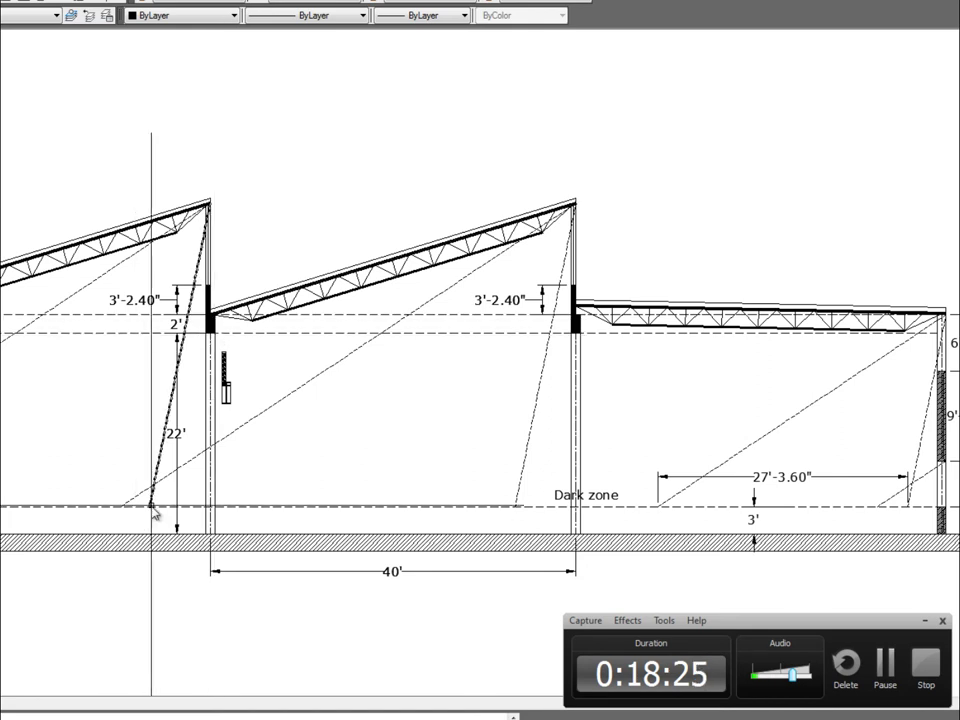
pyautogui.moveTo(152, 509)
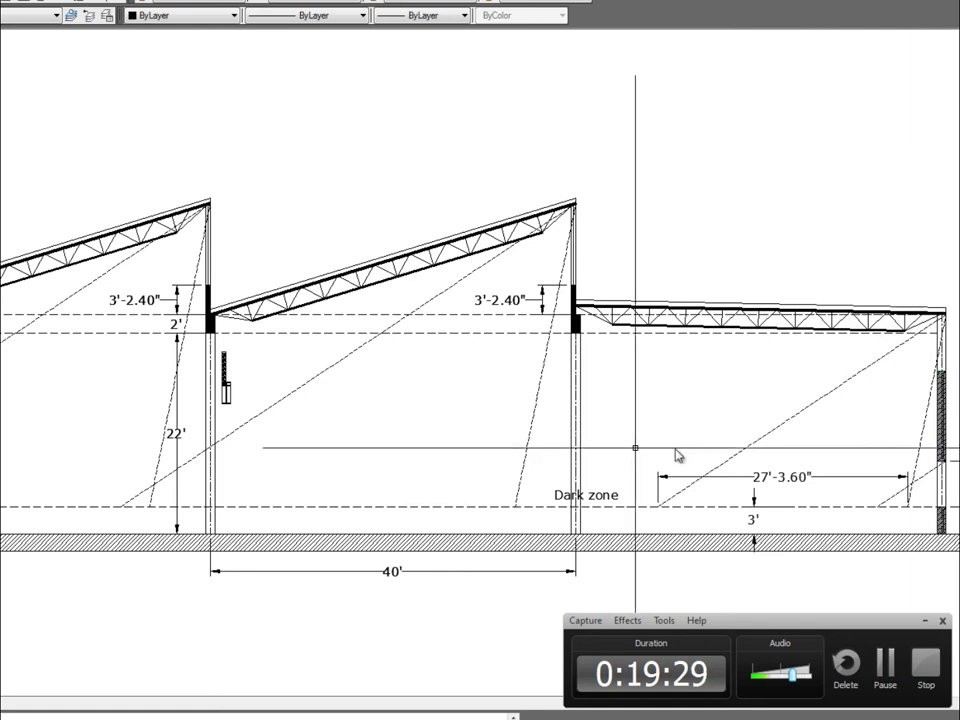
pyautogui.click(513, 297)
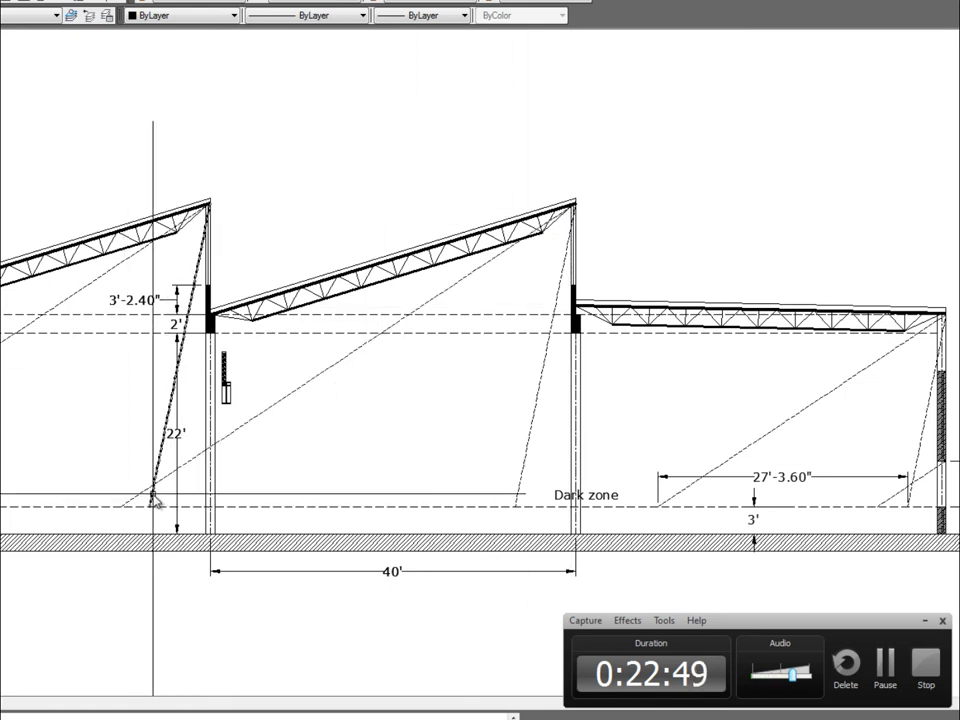
pyautogui.moveTo(153, 500)
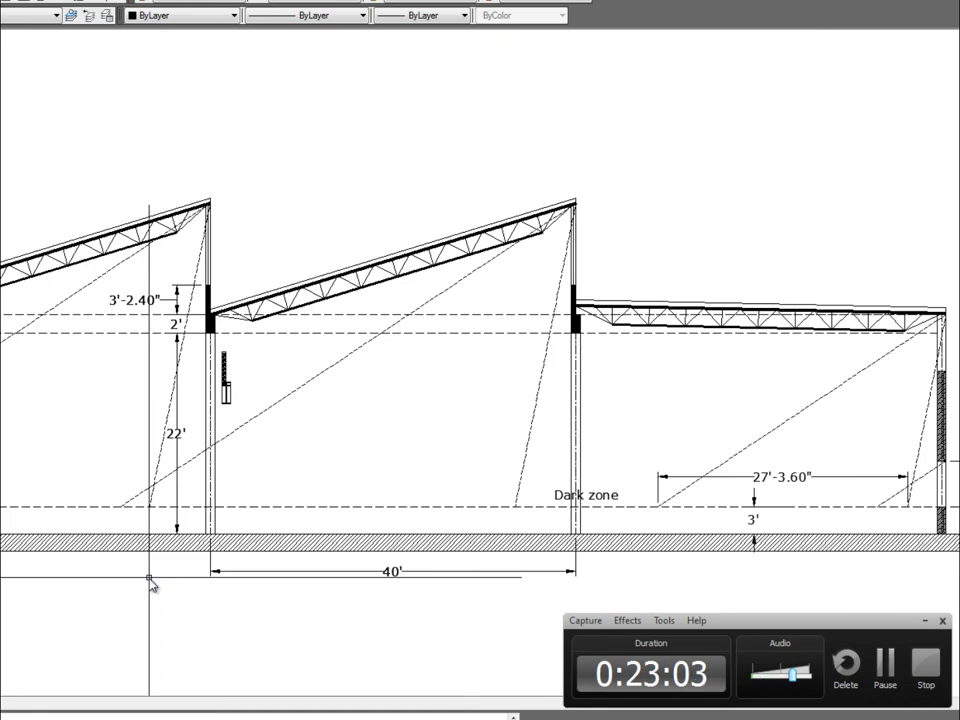
pyautogui.click(885, 668)
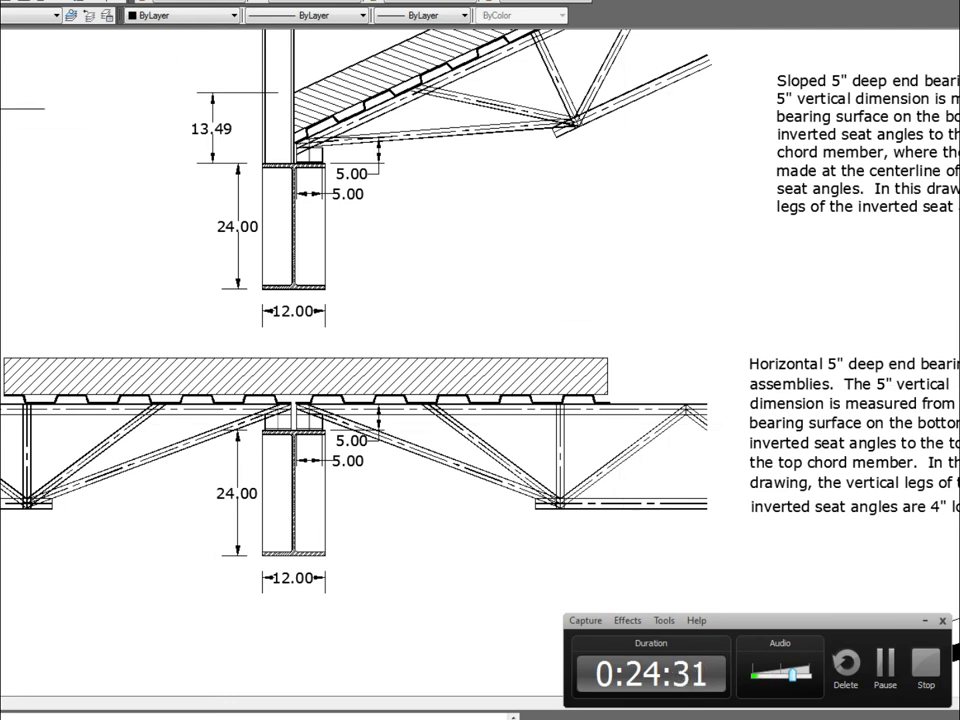
# Step: Dimension the hatched roof layer's thickness in the horizontal detail and the vertical wall's width in the sloped detail
pyautogui.click(632, 358)
pyautogui.click(637, 372)
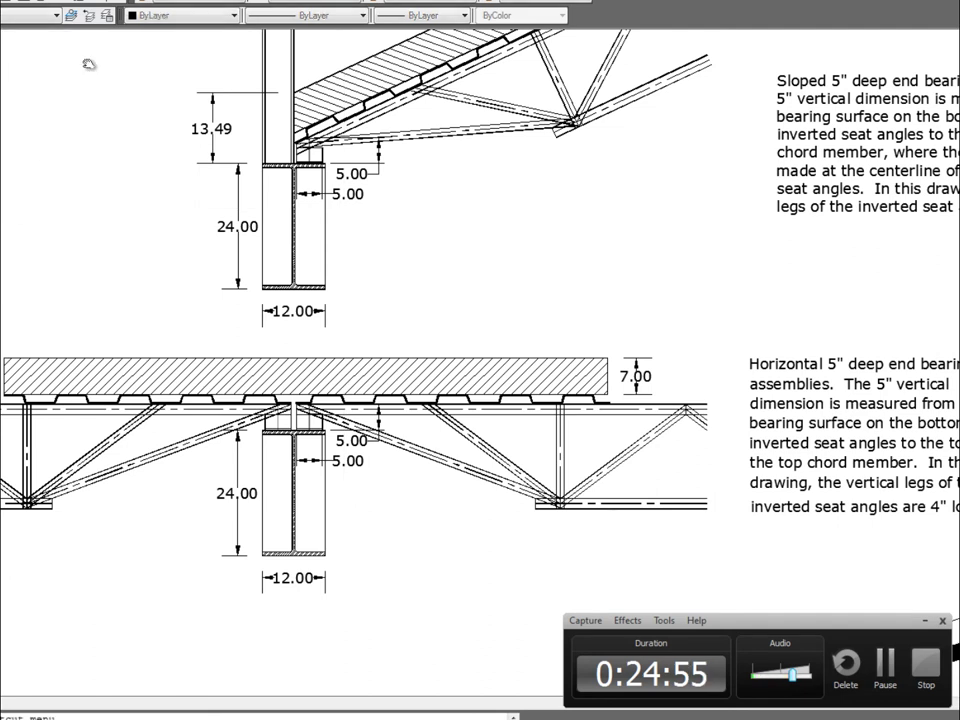
pyautogui.moveTo(467, 161)
pyautogui.mouseDown(button='middle')
pyautogui.moveTo(553, 238)
pyautogui.moveTo(495, 270)
pyautogui.moveTo(483, 295)
pyautogui.mouseUp(button='middle')
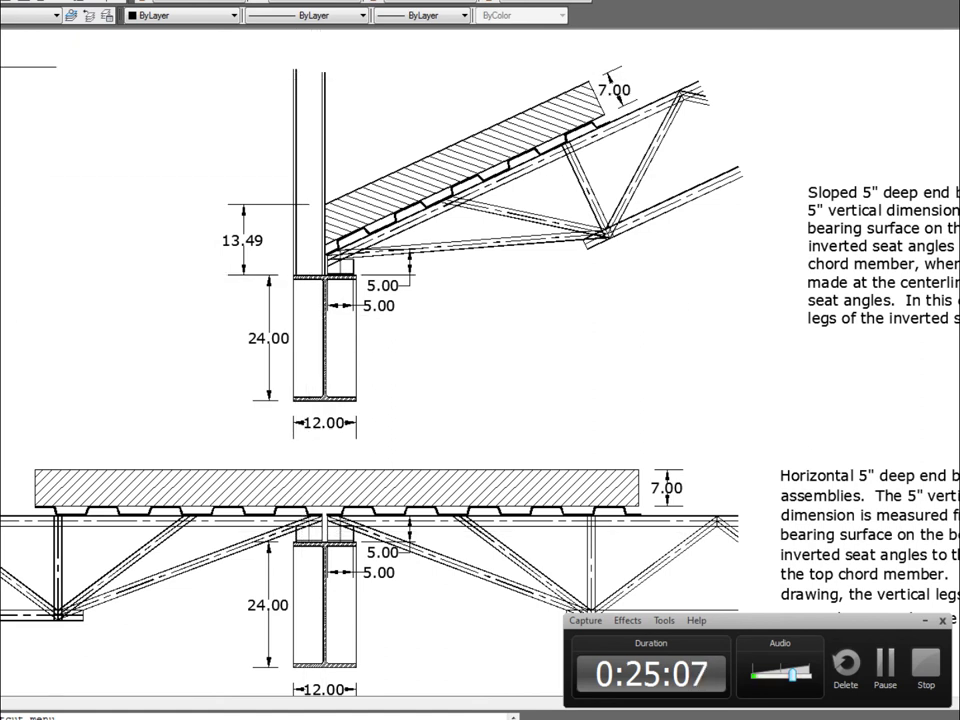
pyautogui.click(296, 72)
pyautogui.click(323, 72)
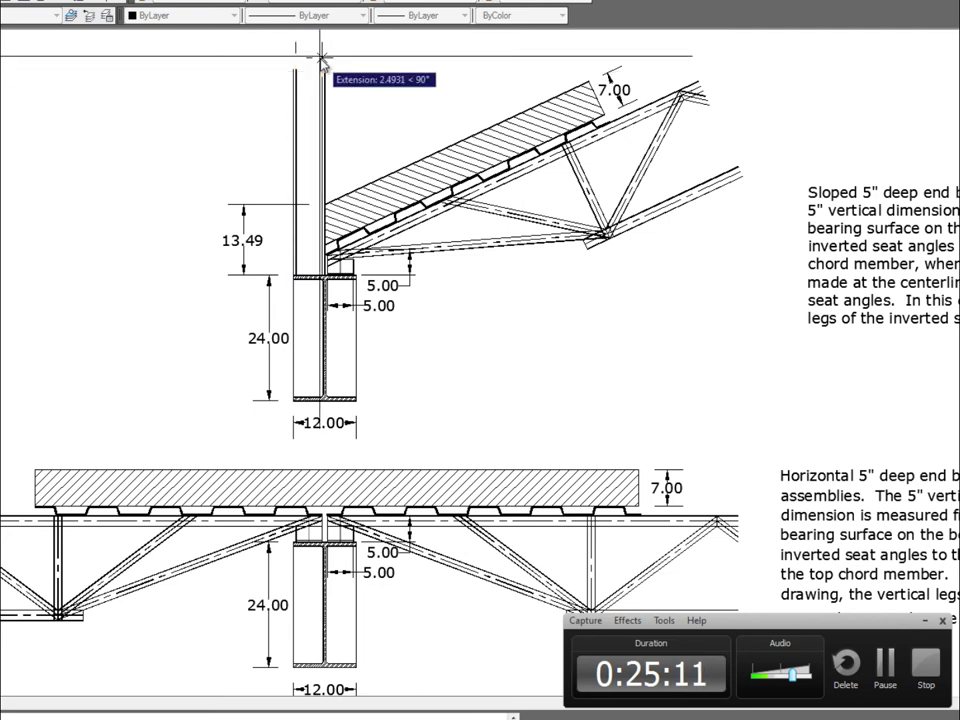
pyautogui.click(325, 48)
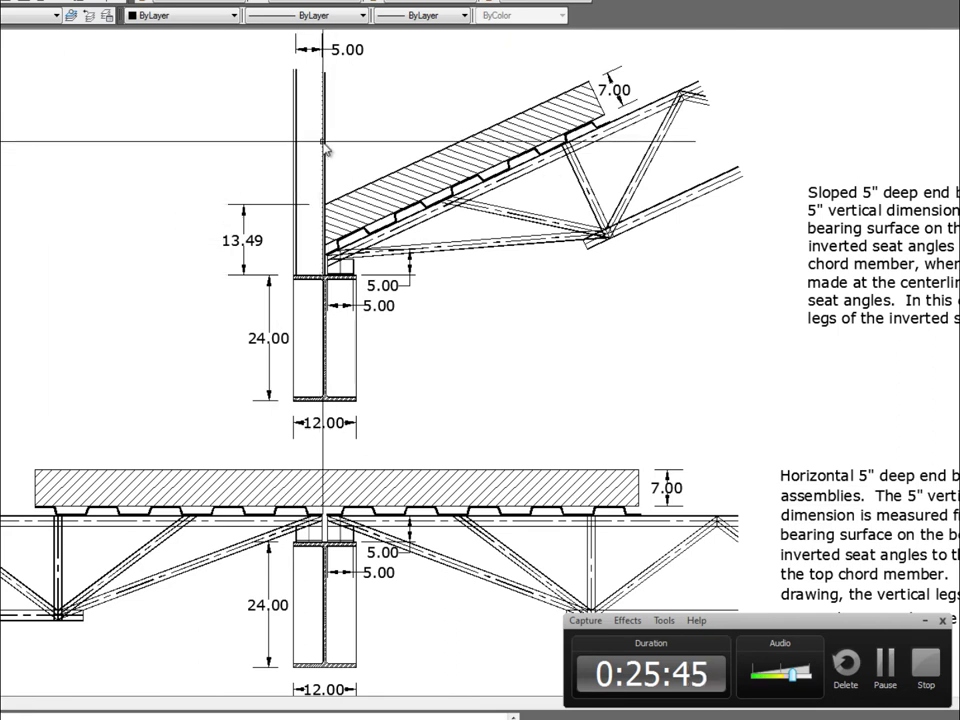
# Step: Examine the sloped joist's bearing on the beam, including the wall, seat angle and vertical seat depth dimension
pyautogui.moveTo(295, 148)
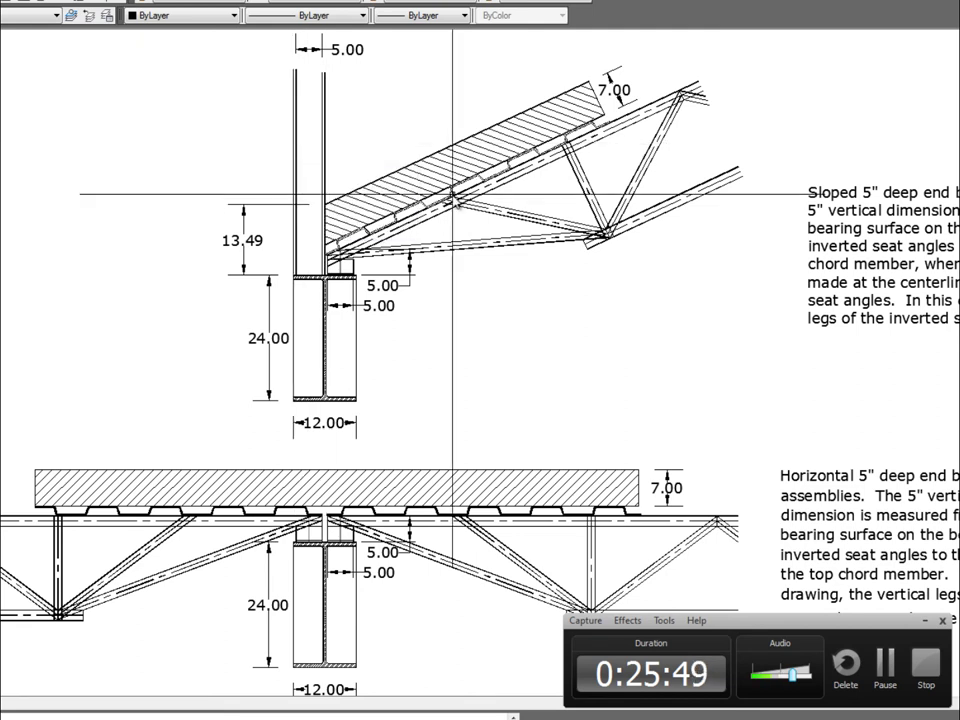
pyautogui.moveTo(453, 193)
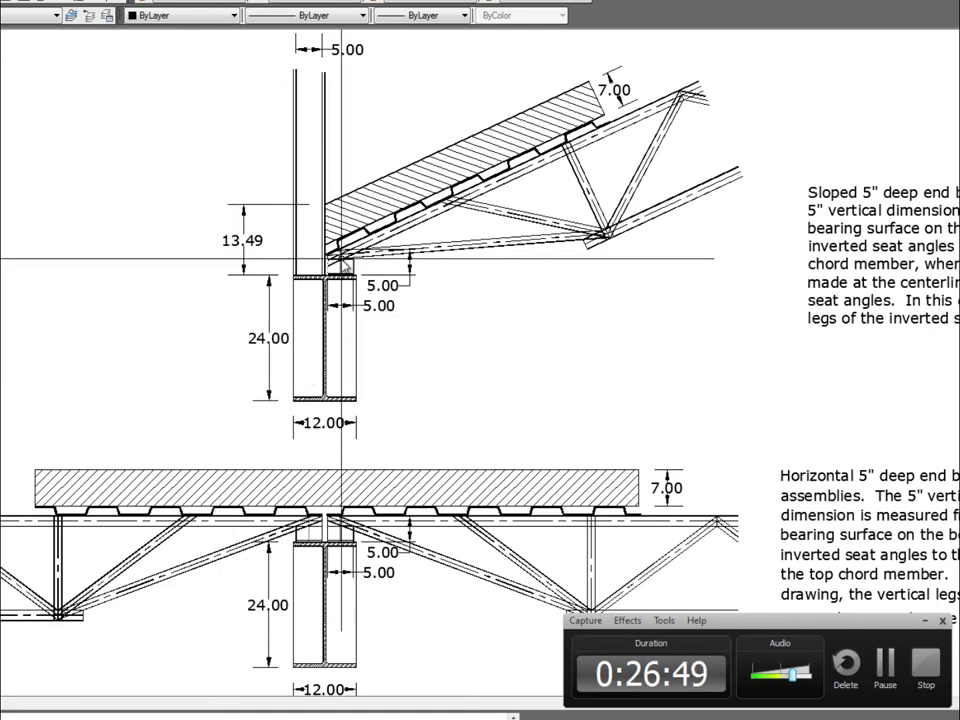
pyautogui.scroll(5, 342, 261)
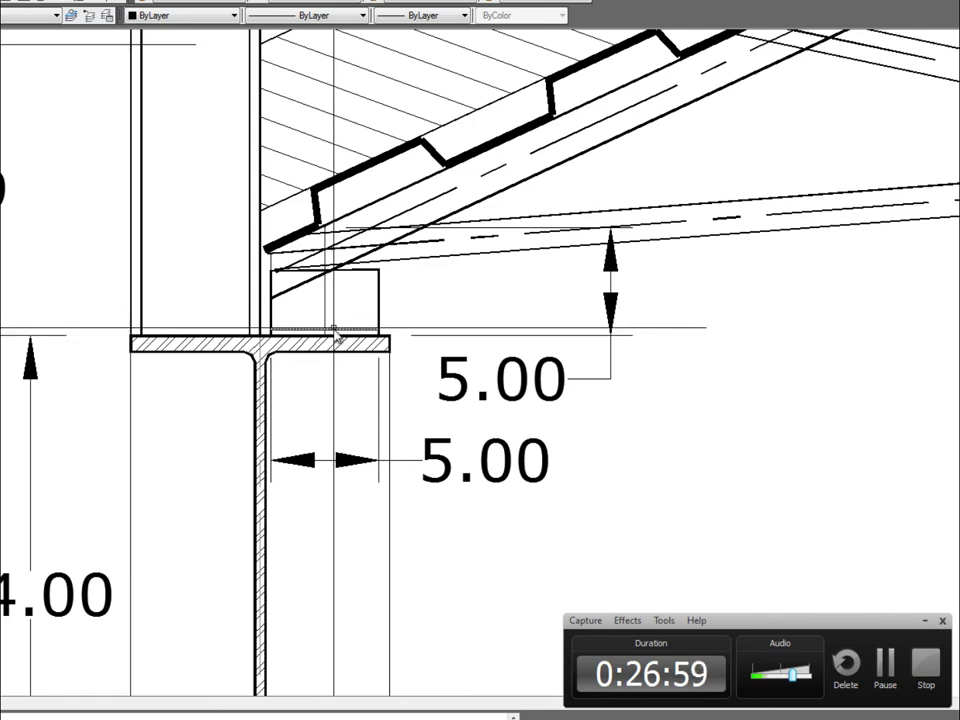
pyautogui.click(399, 315)
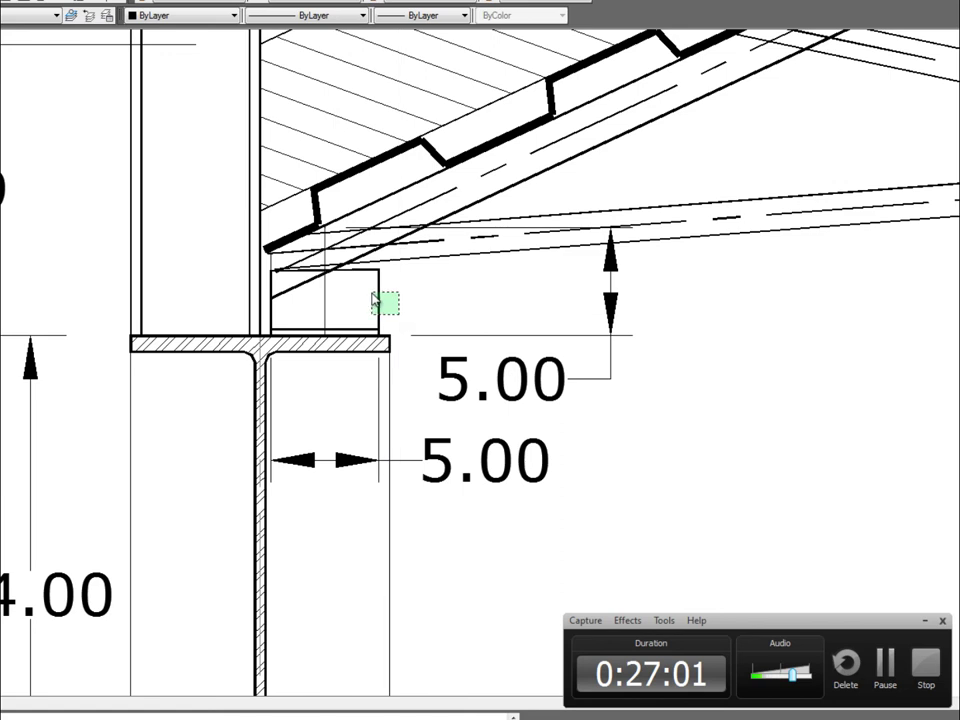
pyautogui.click(374, 298)
pyautogui.press('Escape')
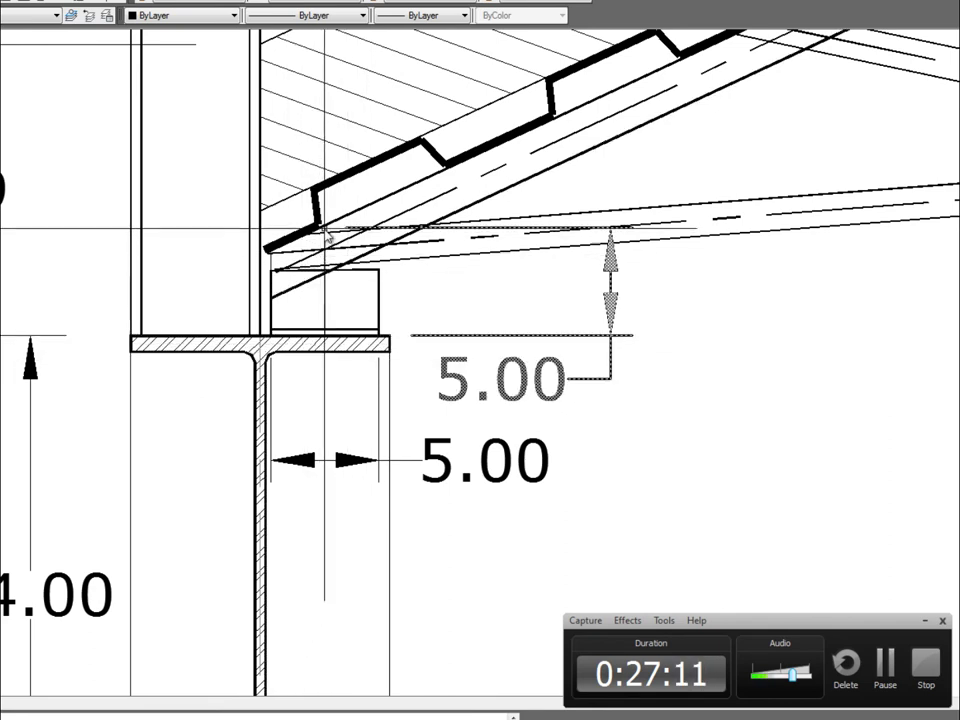
pyautogui.moveTo(327, 234)
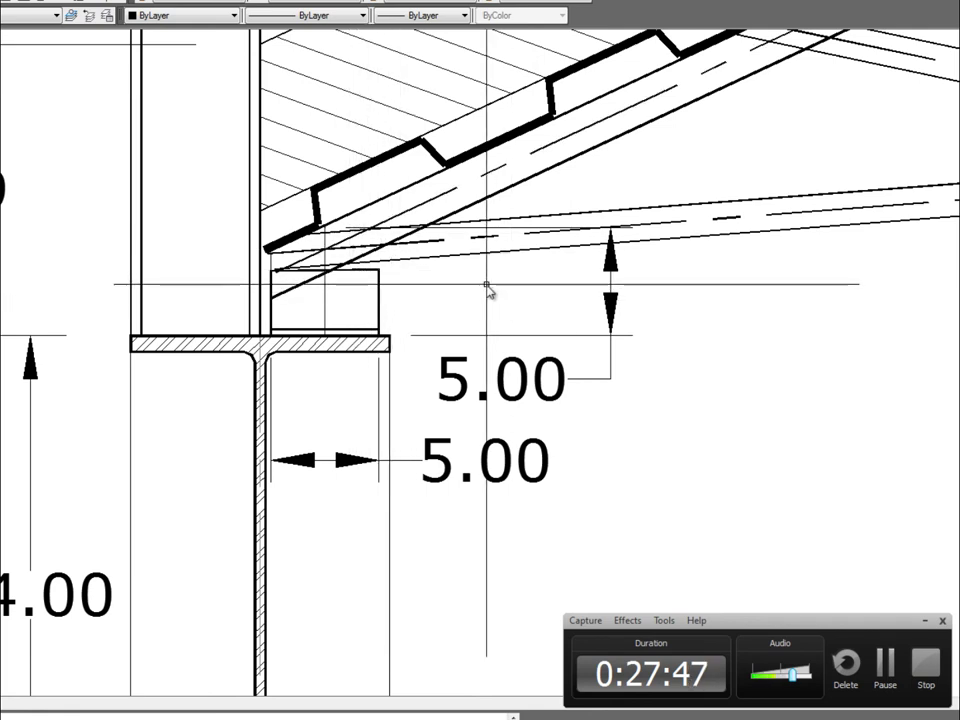
# Step: Stretch the seat angle's two upper corners upward, the wall-side one to the deck's lower end and the other to the end diagonal
pyautogui.click(376, 277)
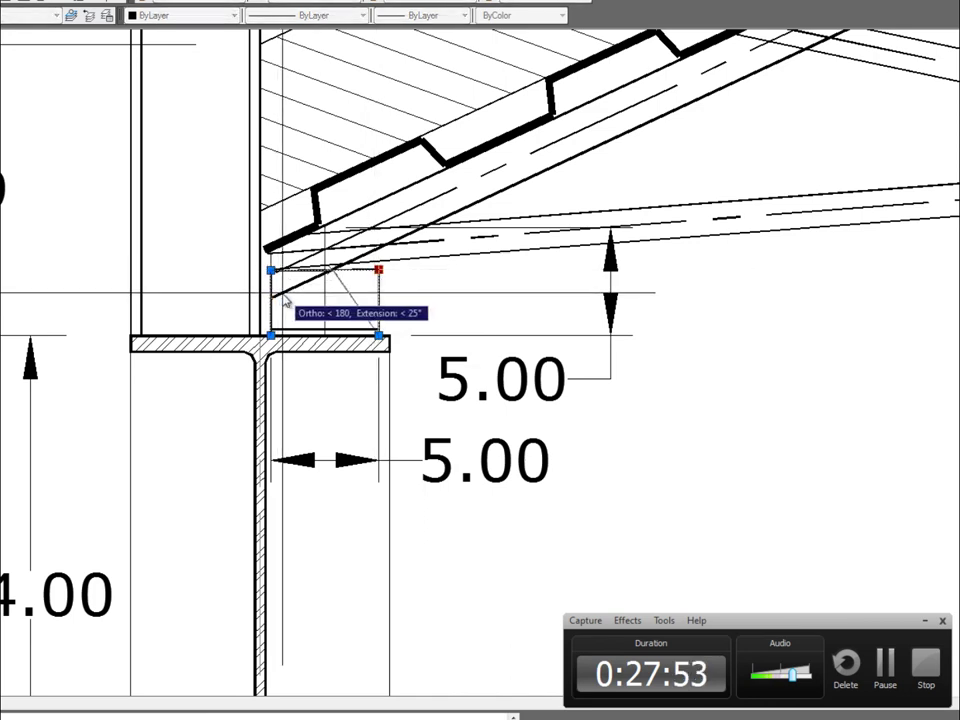
pyautogui.press('Escape')
pyautogui.click(271, 270)
pyautogui.click(271, 248)
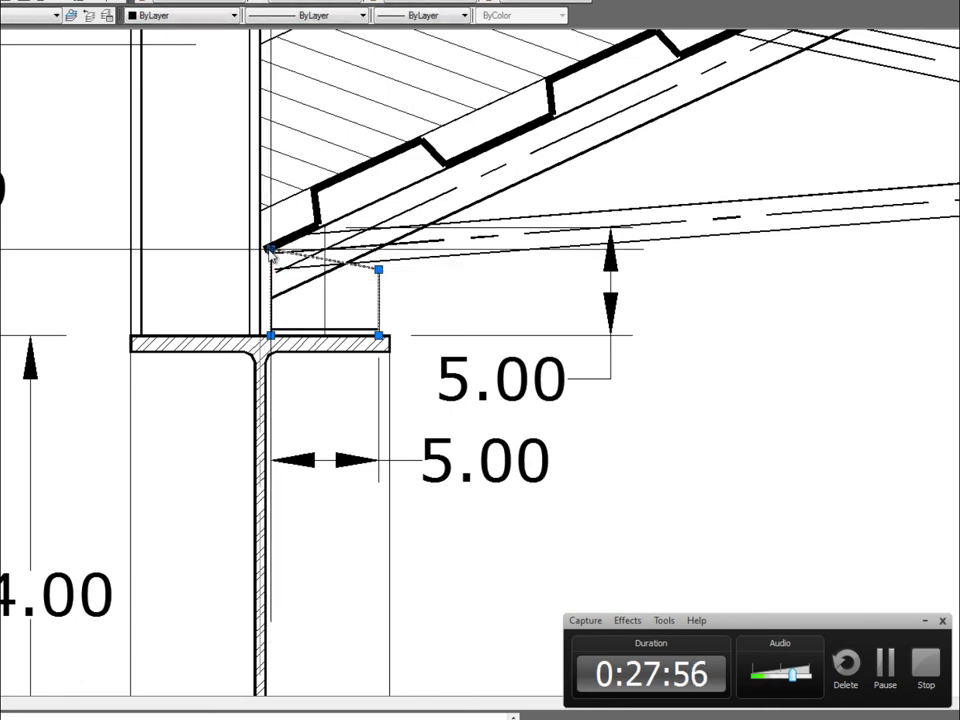
pyautogui.click(379, 269)
pyautogui.click(377, 245)
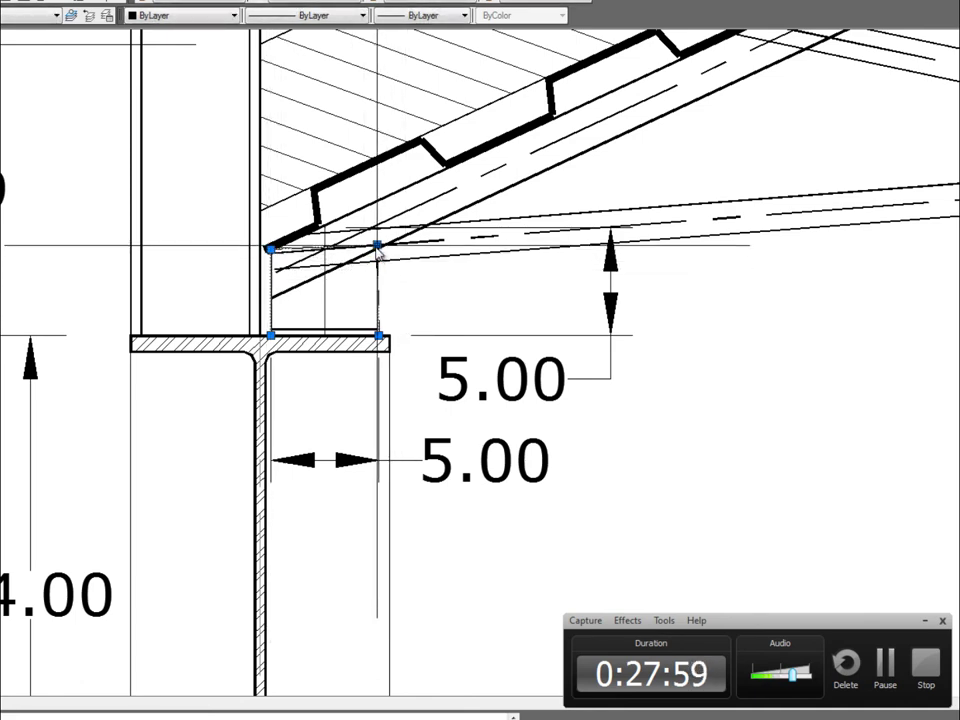
pyautogui.press('Escape')
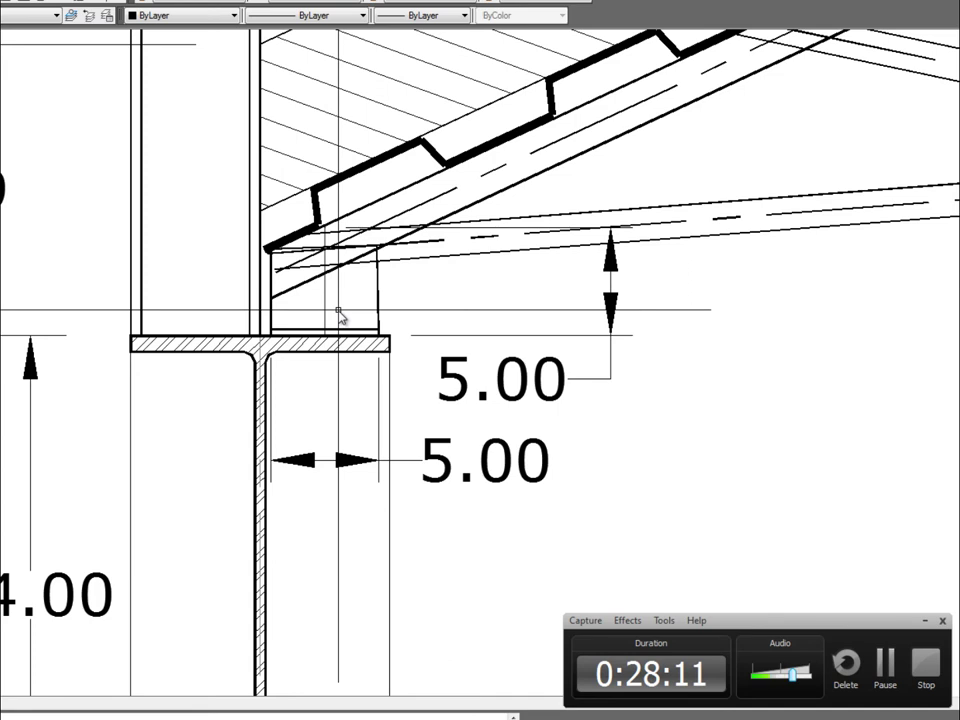
# Step: Examine the beam and bearing dimensions of the sloped detail together with the horizontal detail and their notes
pyautogui.scroll(-2, 321, 313)
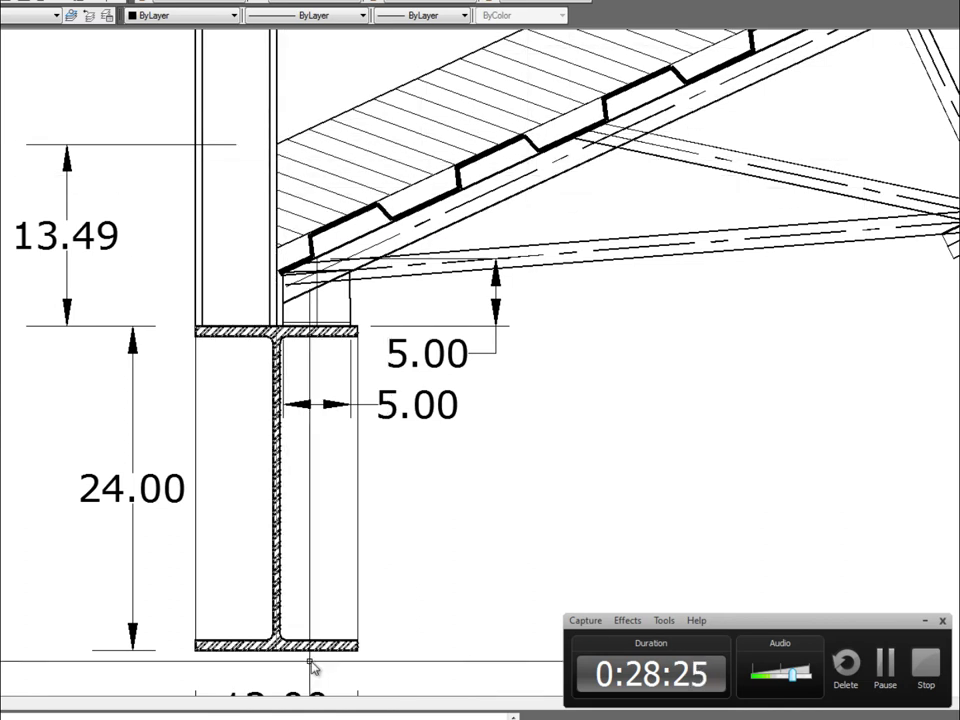
pyautogui.scroll(-2, 311, 665)
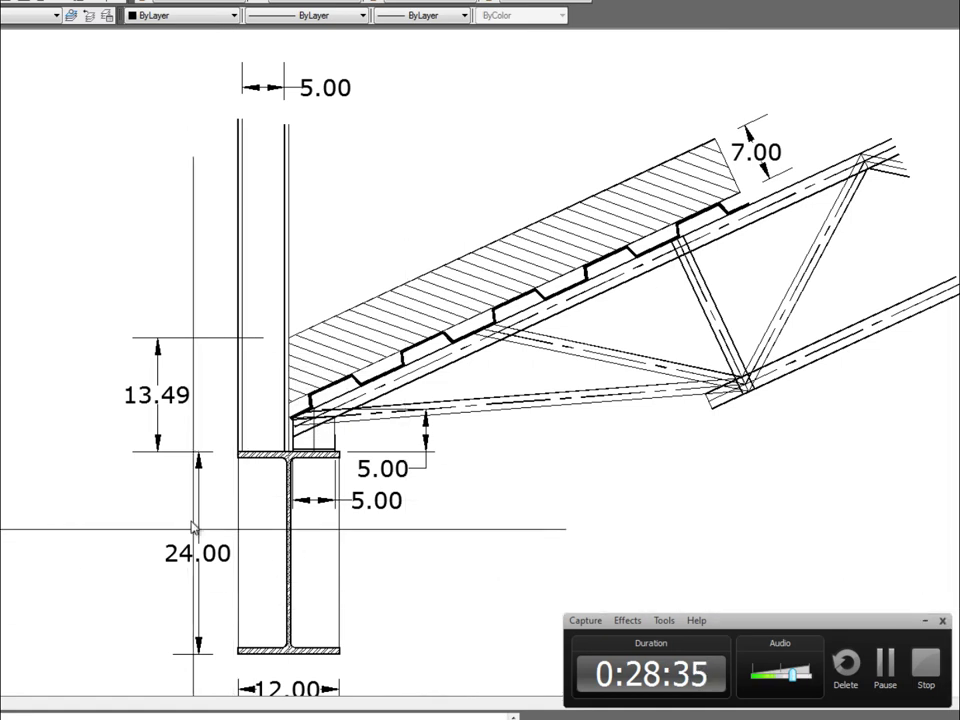
pyautogui.scroll(-2, 188, 567)
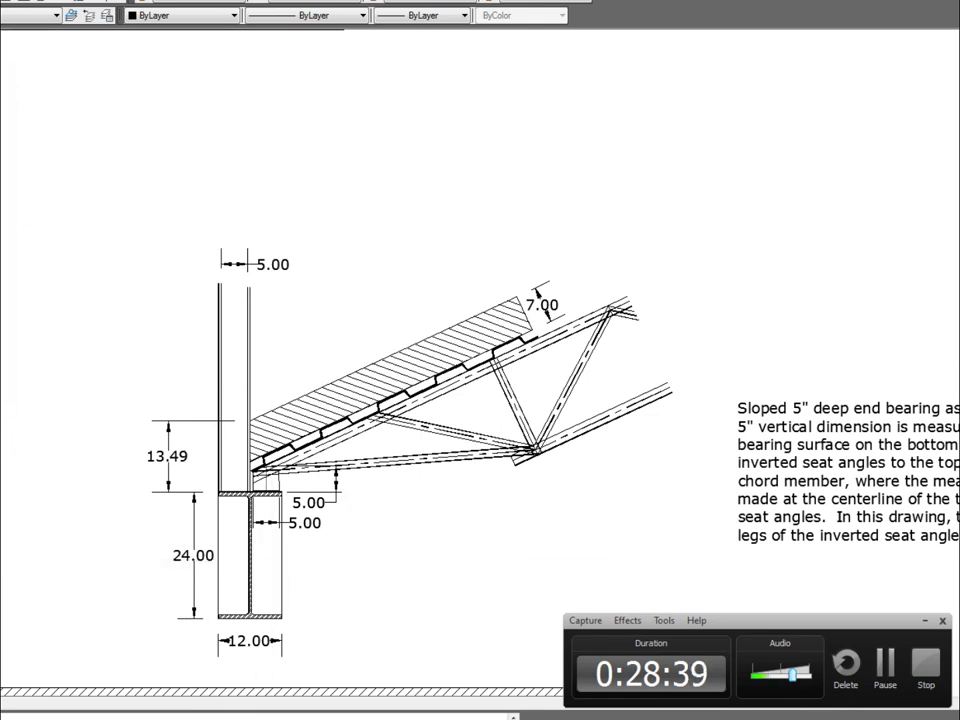
pyautogui.moveTo(351, 460)
pyautogui.mouseDown(button='middle')
pyautogui.moveTo(377, 480)
pyautogui.moveTo(355, 267)
pyautogui.mouseUp(button='middle')
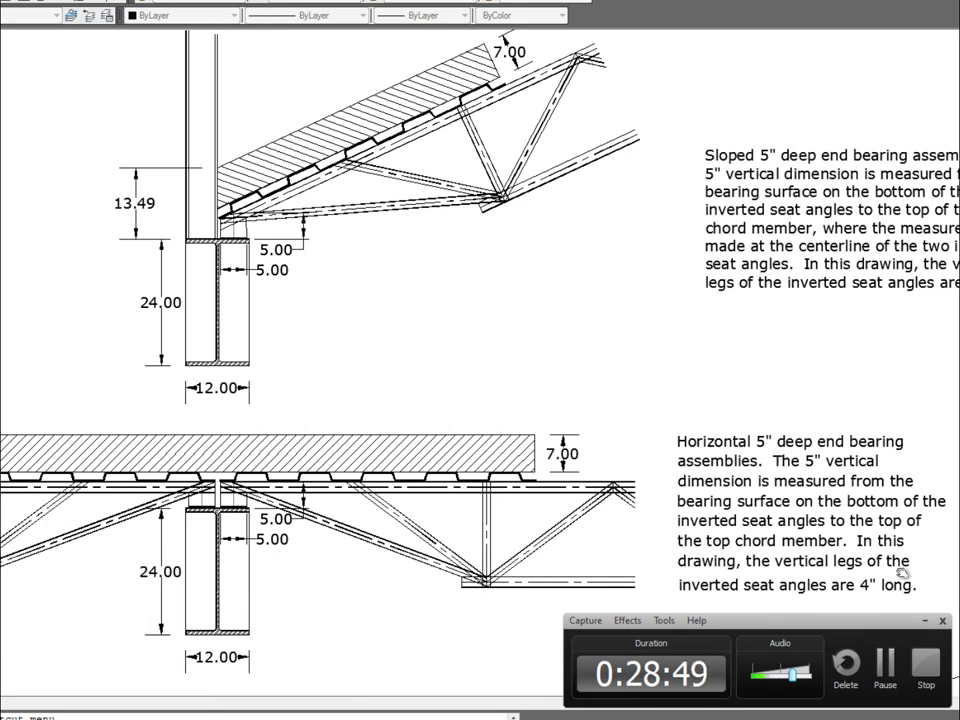
pyautogui.click(888, 661)
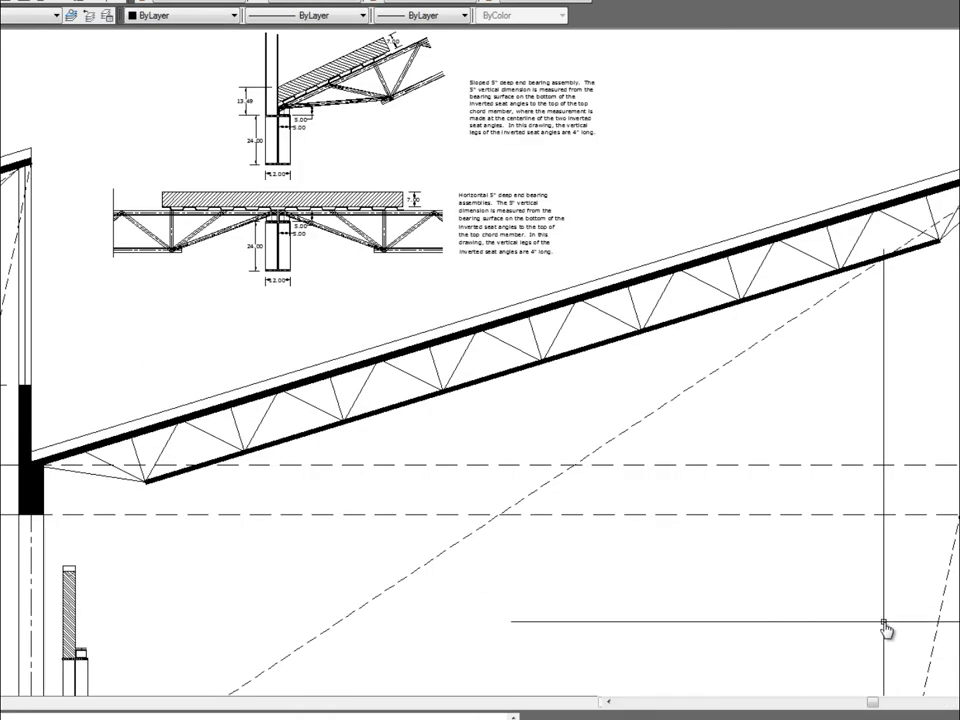
# Step: Delete the sloped joist's top and bottom chords, roof line and crossed web members in the building section
pyautogui.click(772, 310)
pyautogui.click(705, 220)
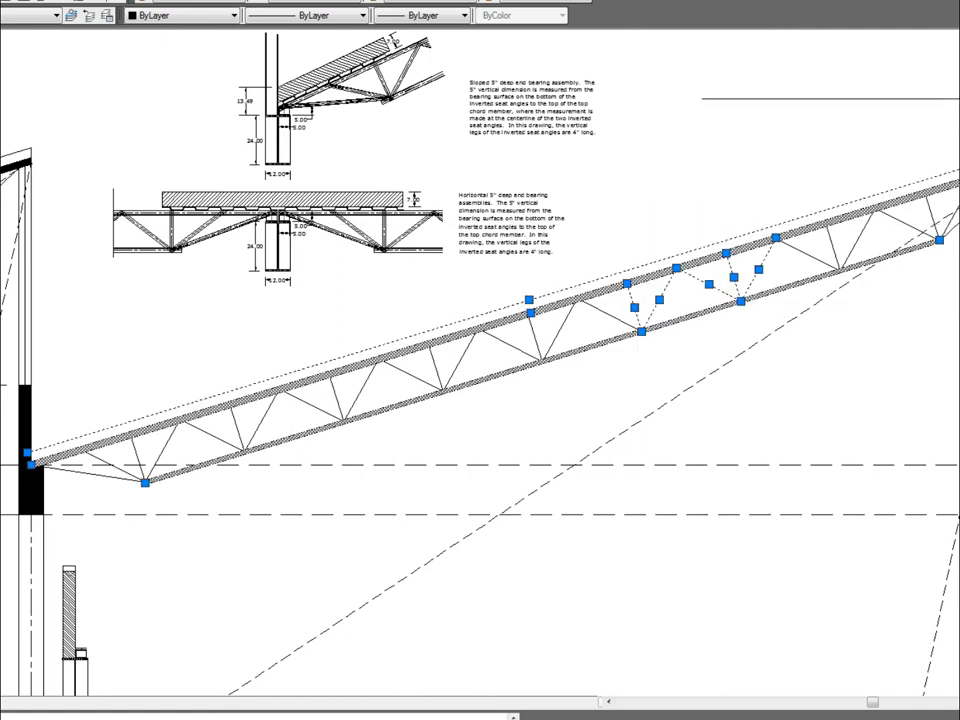
pyautogui.press('Delete')
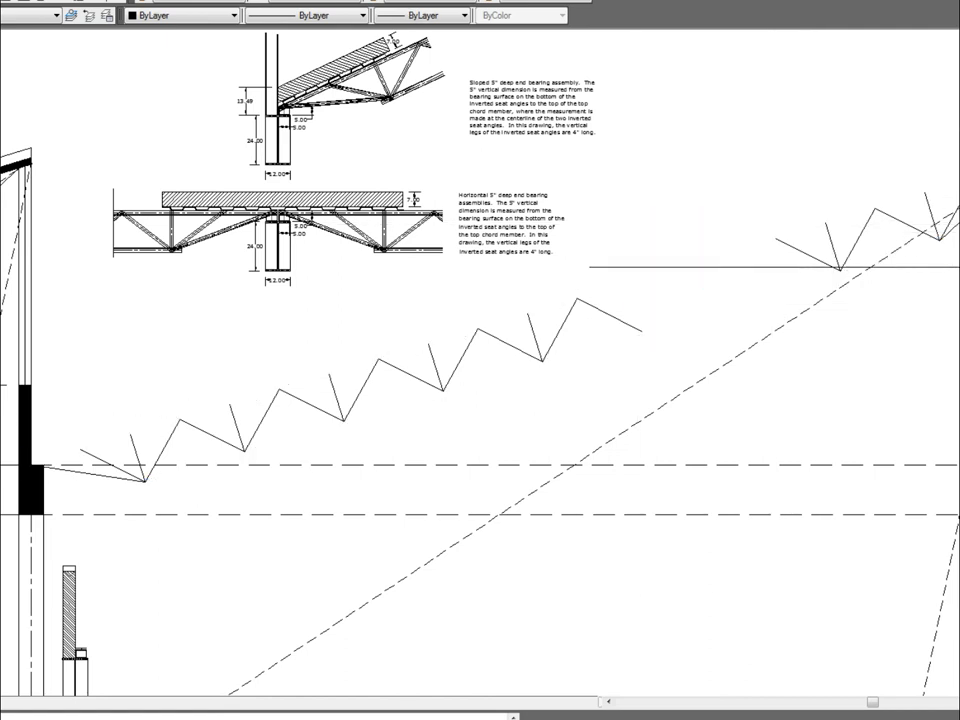
# Step: Delete the remaining zigzag web members of the removed sloped joist in the building section
pyautogui.click(748, 124)
pyautogui.click(957, 322)
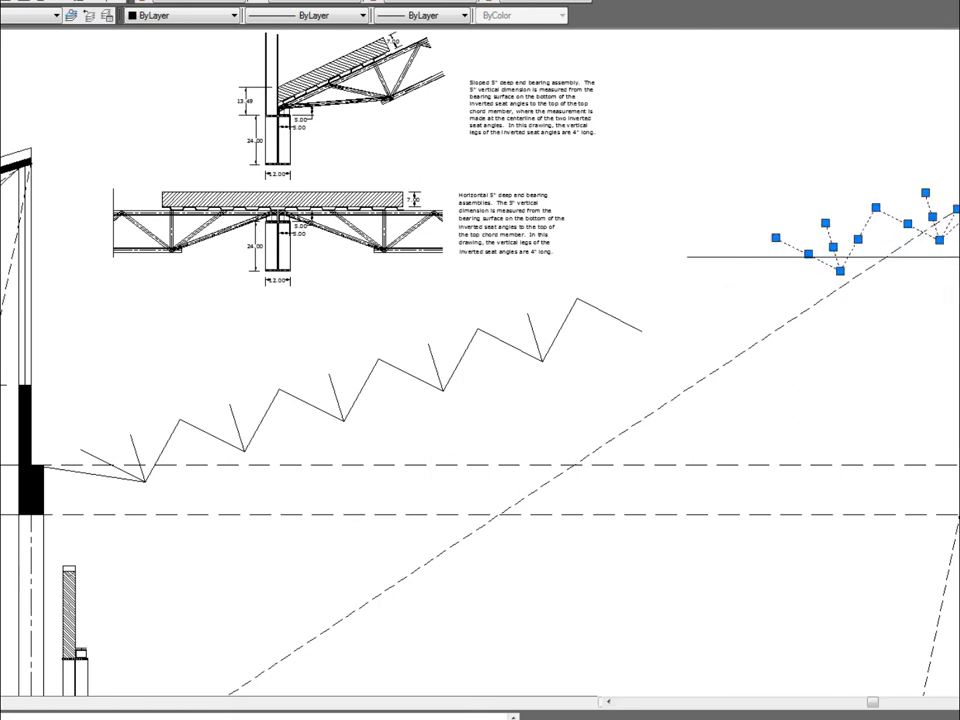
pyautogui.press('Delete')
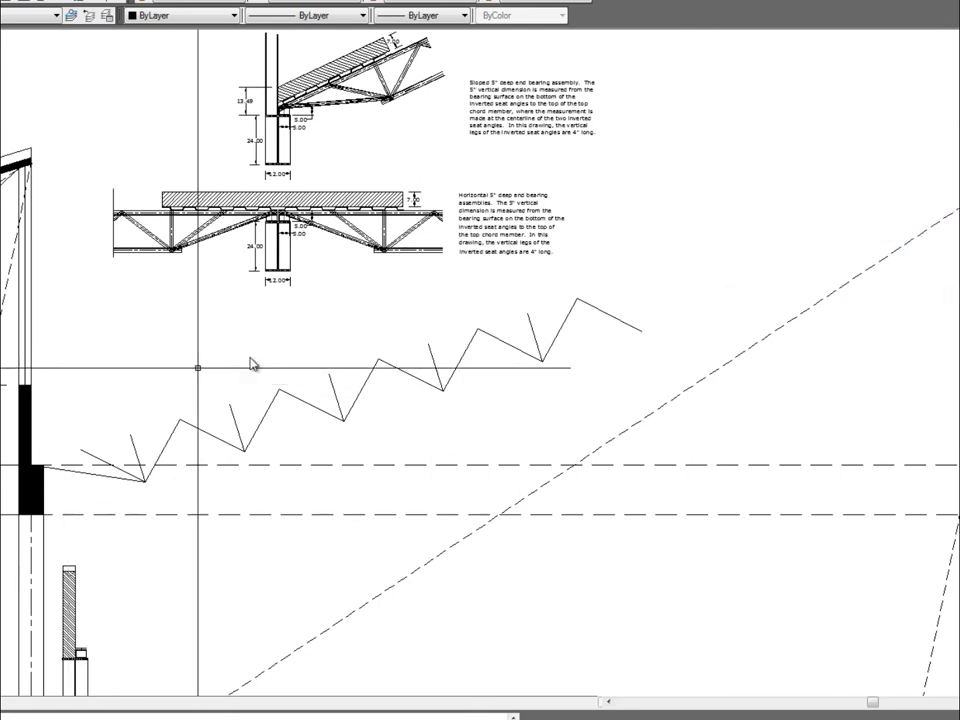
pyautogui.click(633, 388)
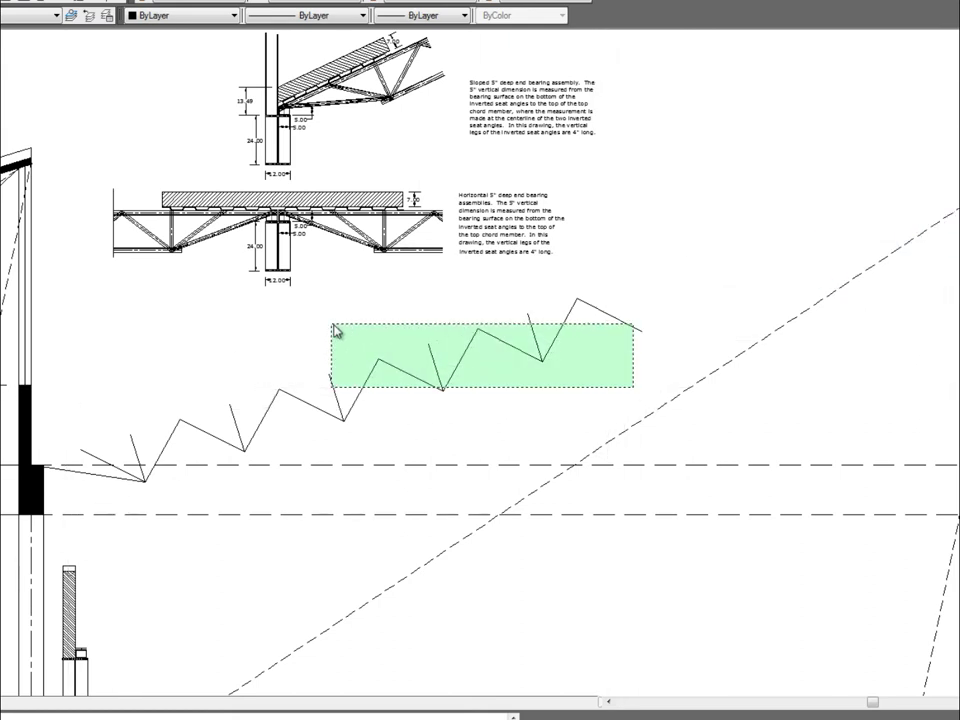
pyautogui.click(325, 316)
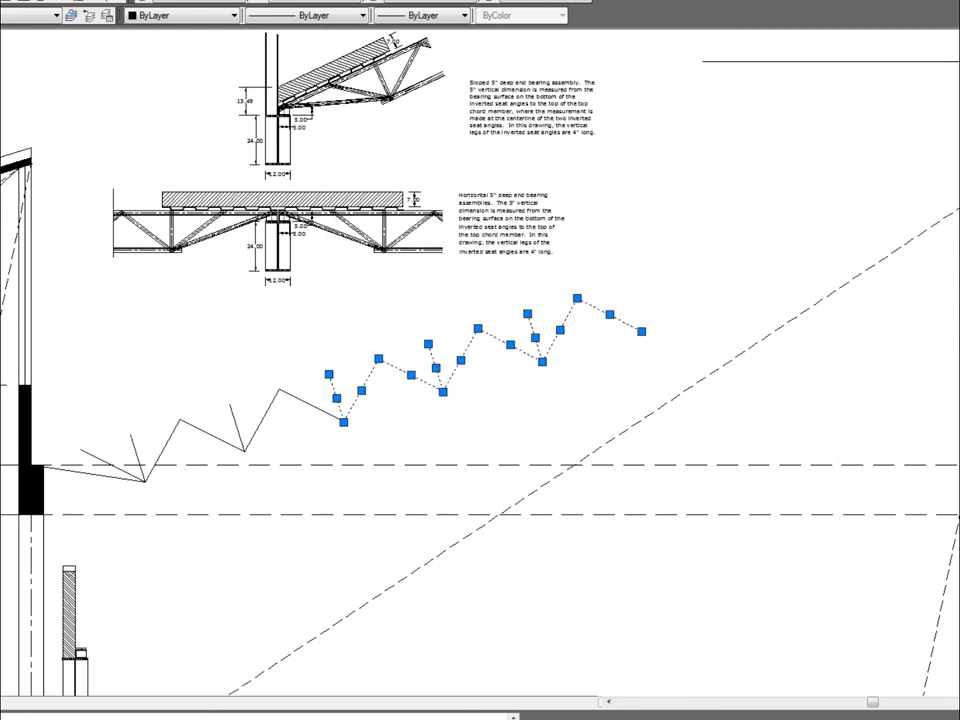
pyautogui.press('Delete')
pyautogui.click(74, 361)
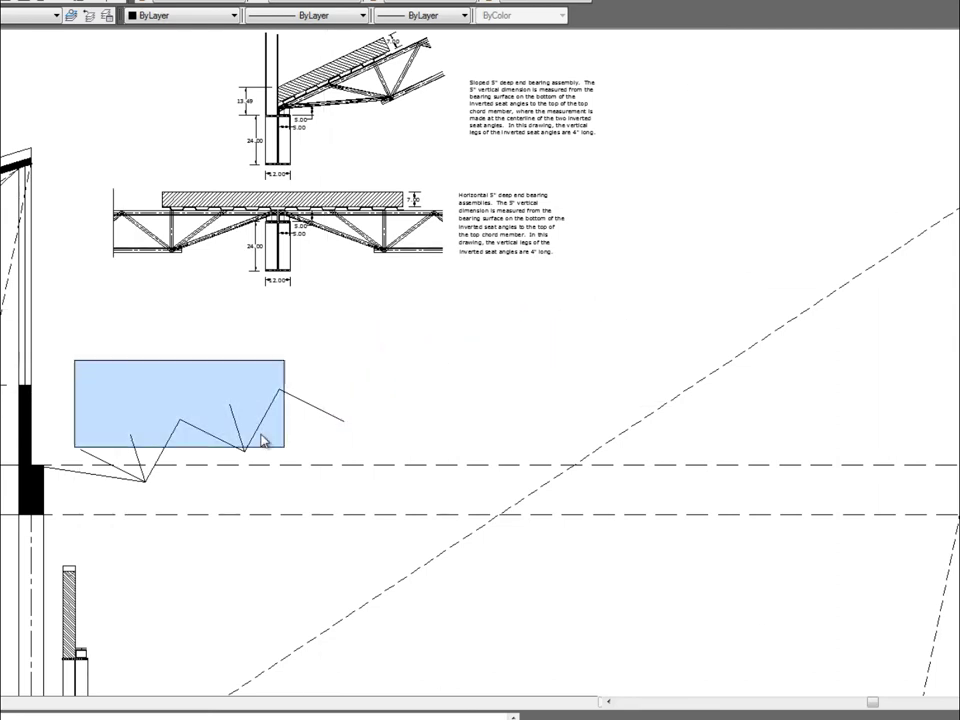
pyautogui.click(409, 508)
# Step: Delete the solid black wall and beam blocks together with the joist's leftover end line
pyautogui.click(103, 477)
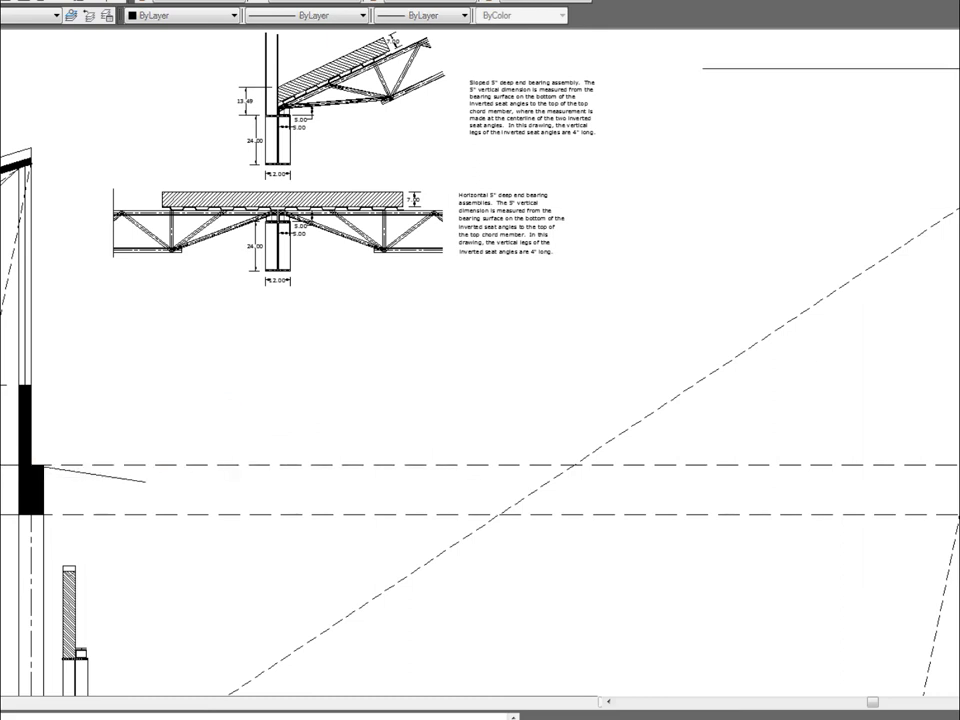
pyautogui.click(12, 368)
pyautogui.click(228, 548)
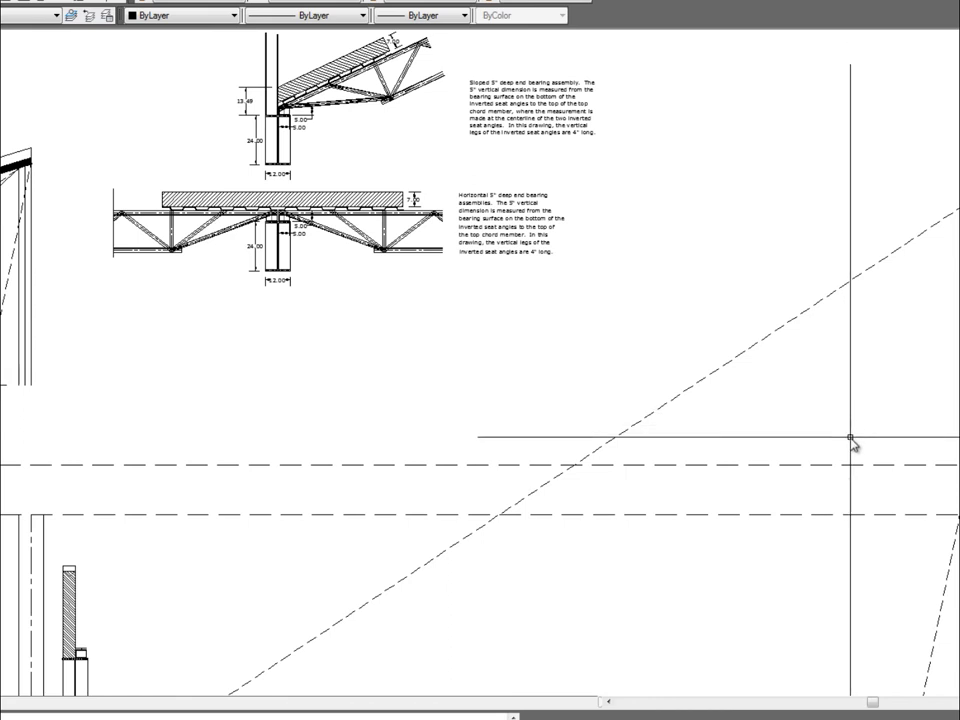
# Step: Copy the sloped end bearing detail onto the column in the building section, aligning its beam with the two dashed beam lines
pyautogui.click(218, 31)
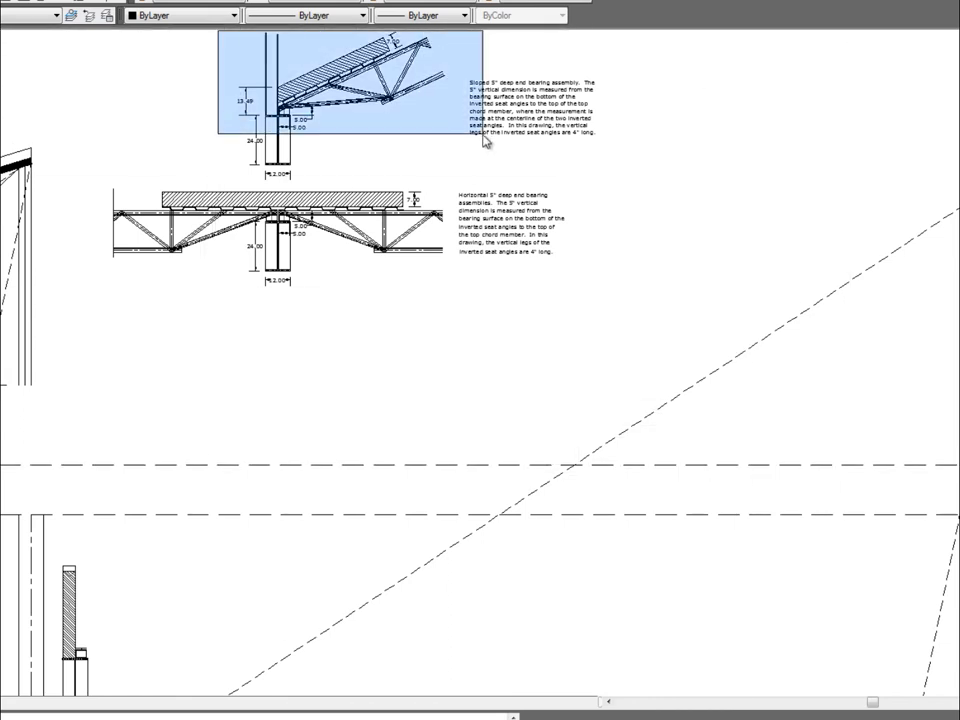
pyautogui.click(457, 186)
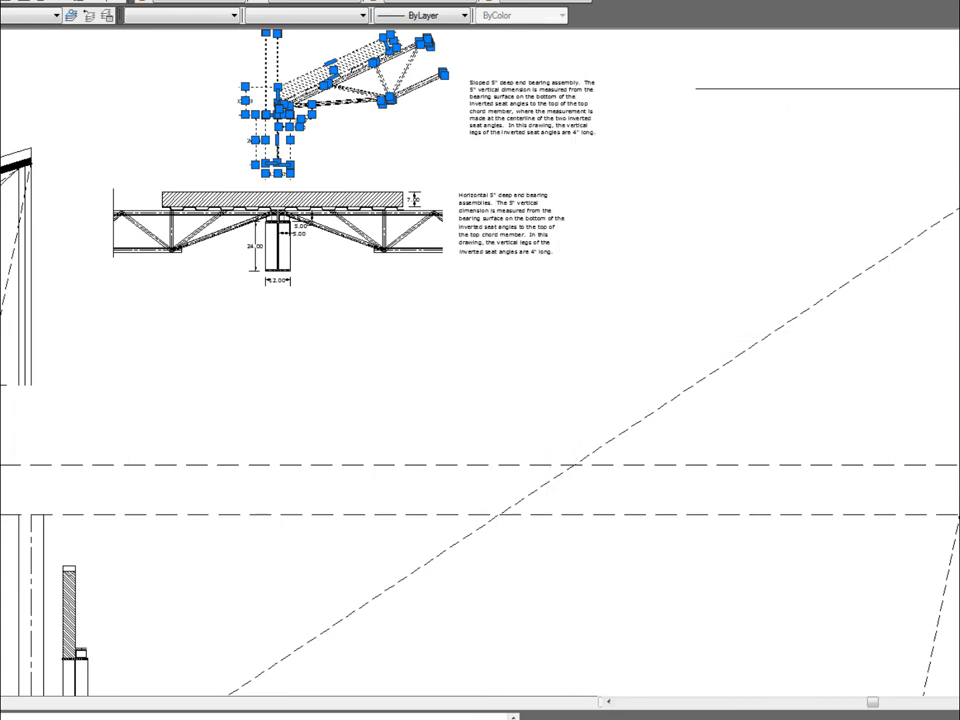
pyautogui.press('Escape')
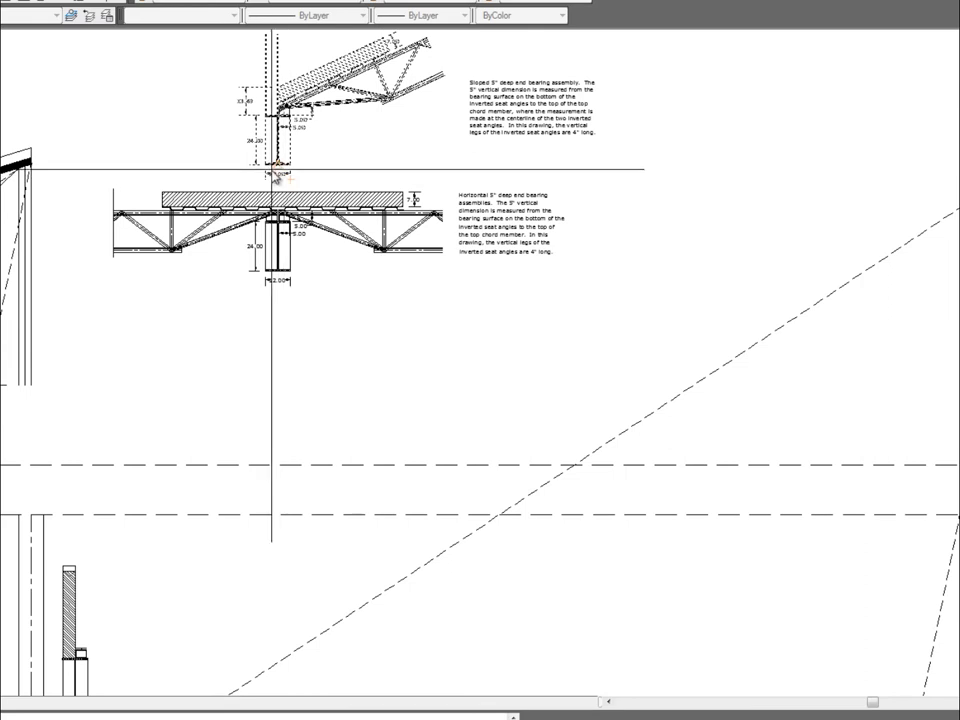
pyautogui.click(18, 522)
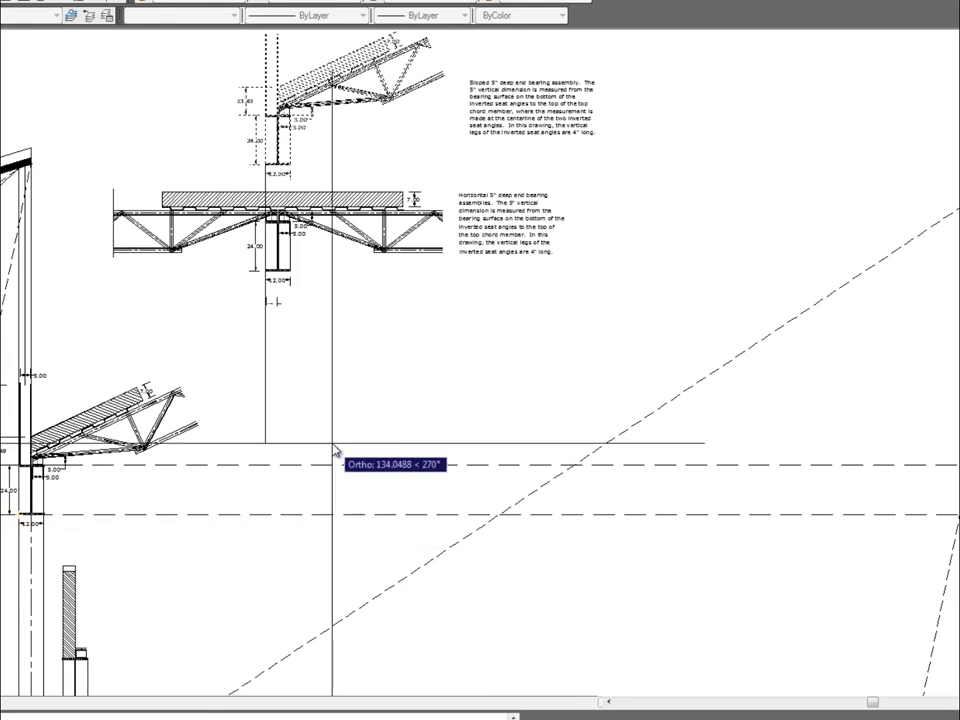
pyautogui.press('Escape')
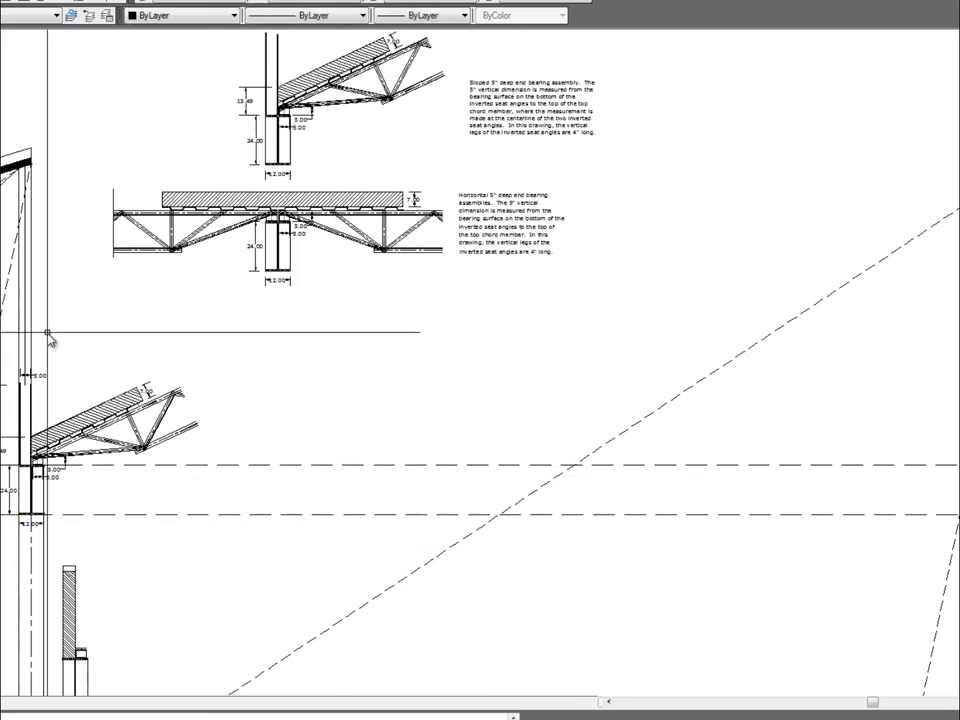
# Step: Delete the old upper wall lines and the 5.00 wall thickness dimension above the copied bearing detail
pyautogui.click(19, 310)
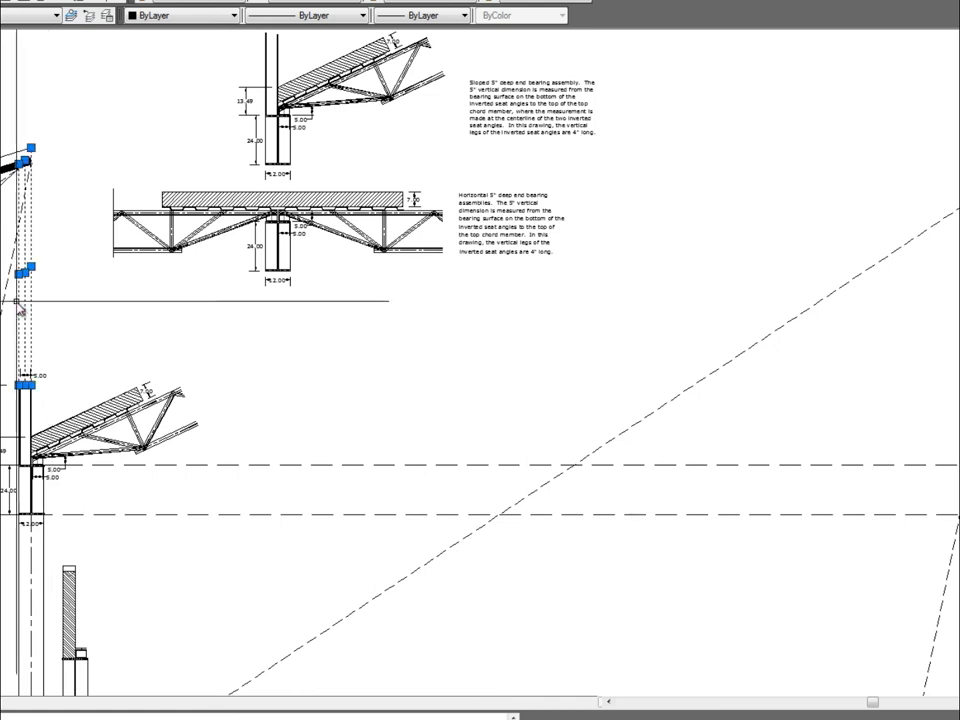
pyautogui.click(1, 123)
pyautogui.click(86, 182)
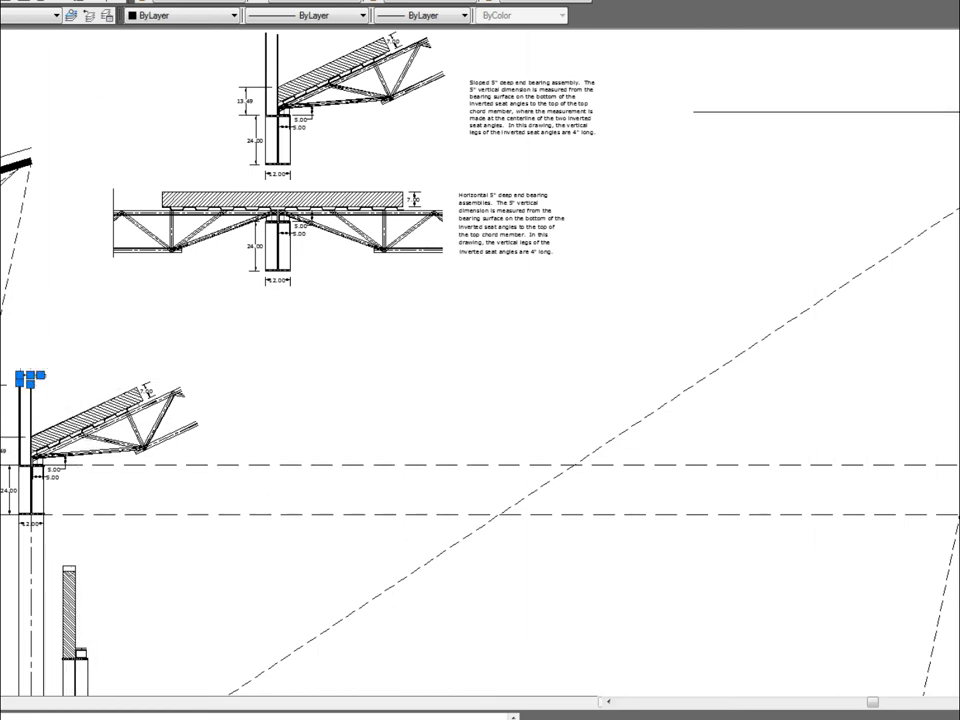
pyautogui.press('Escape')
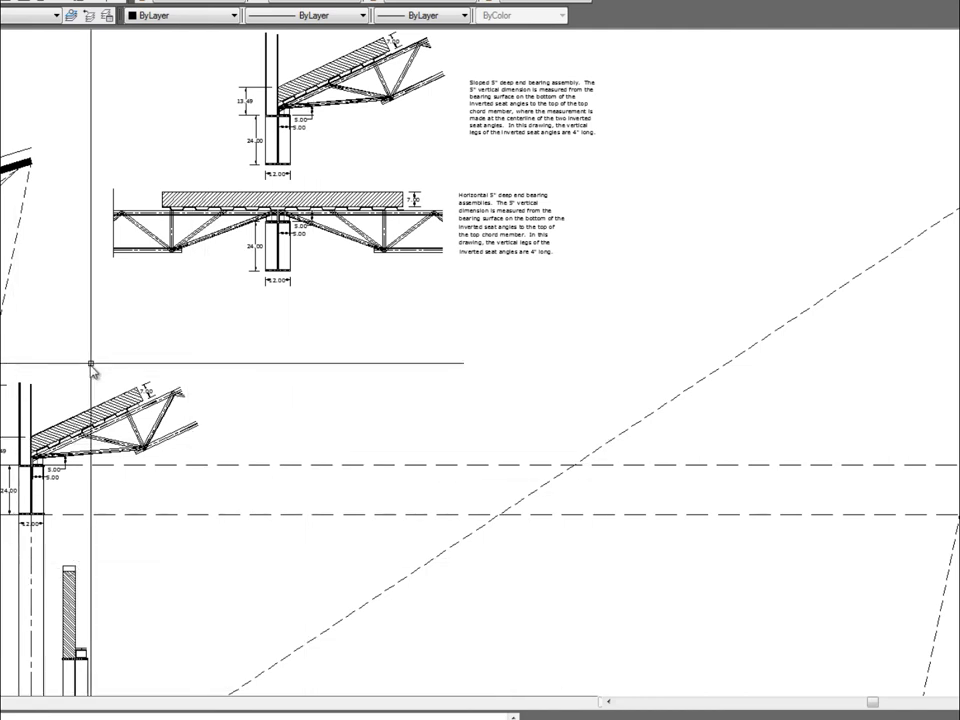
# Step: Delete the old 3'-2.40" vertical dimension above the 2' beam depth dimension
pyautogui.moveTo(111, 343); pyautogui.dragTo(831, 316, button='middle')
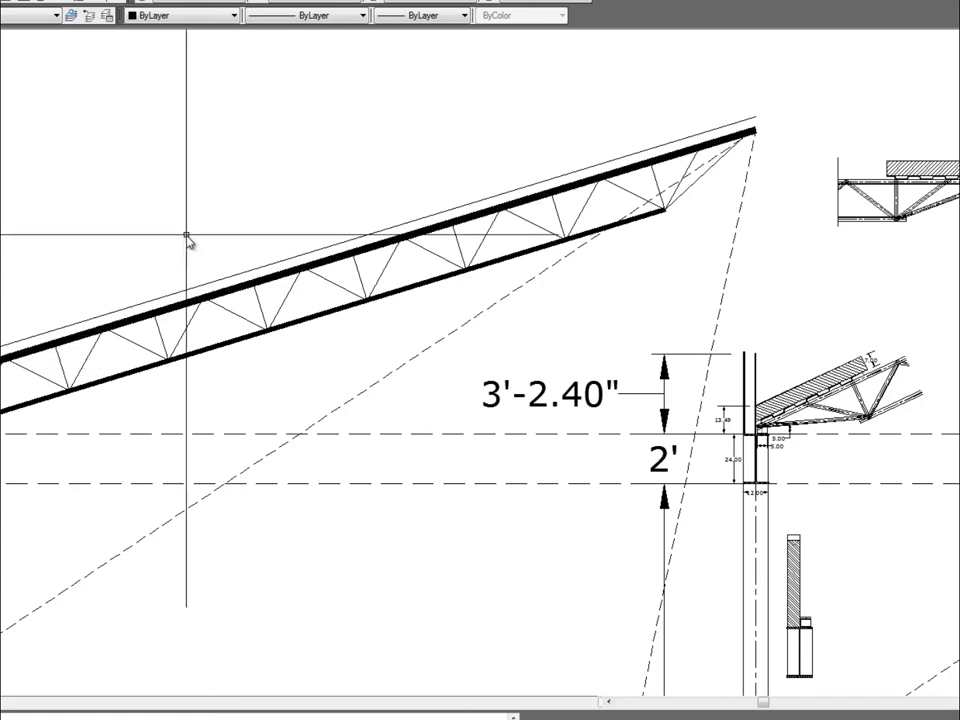
pyautogui.click(620, 409)
pyautogui.click(573, 362)
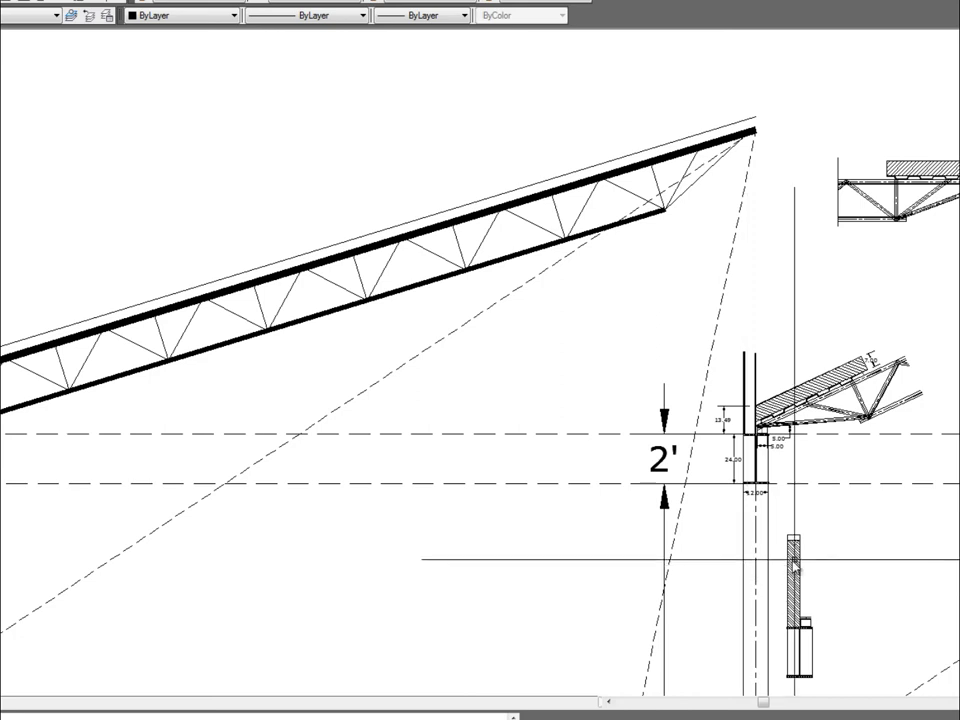
# Step: Draw a horizontal reference line from the roof's top surface at the wall face outward past the 13.49 dimension
pyautogui.scroll(5, 775, 430)
pyautogui.scroll(3, 785, 445)
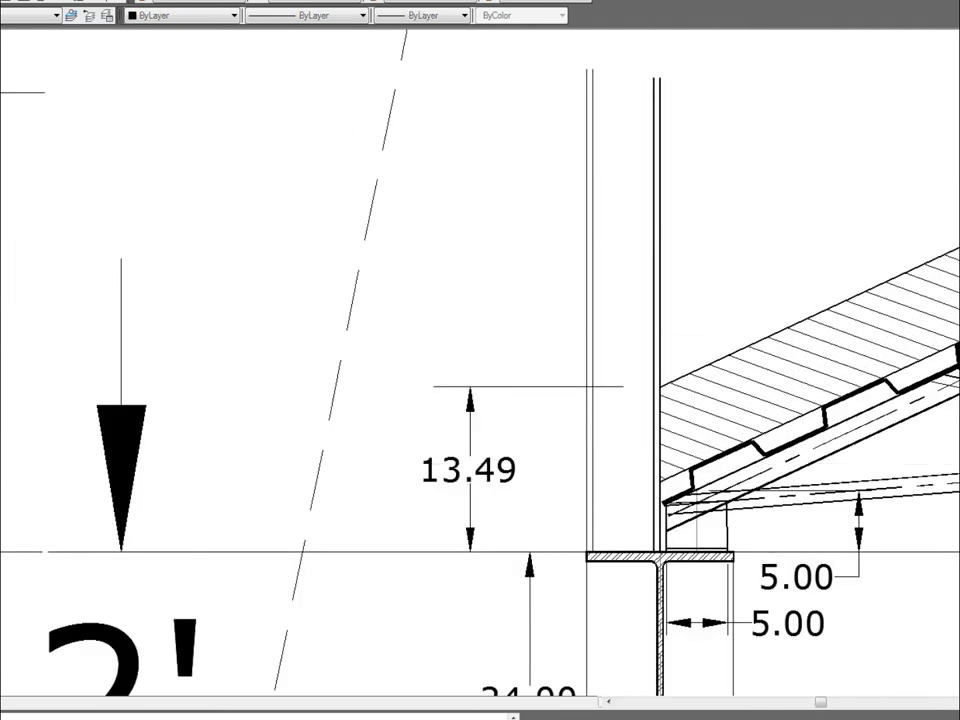
pyautogui.click(660, 385)
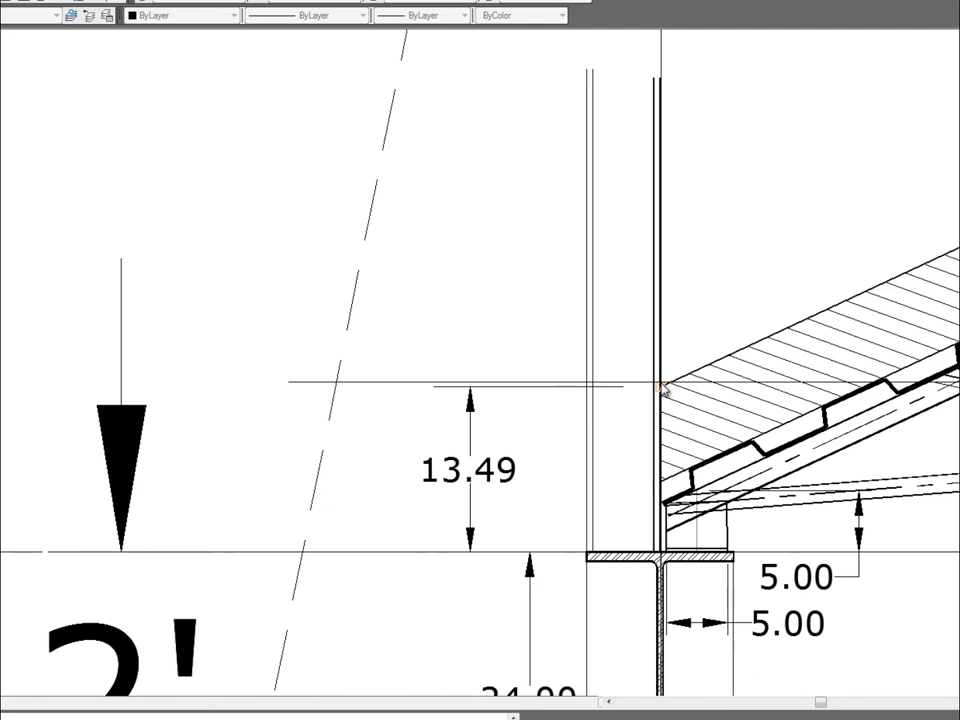
pyautogui.click(258, 385)
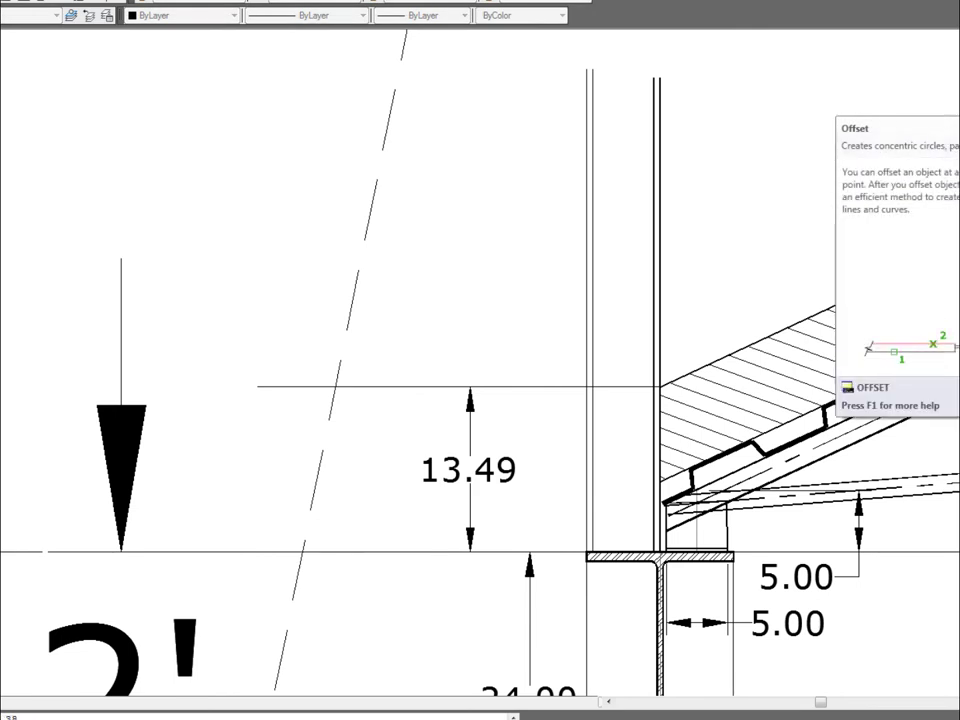
# Step: Offset the horizontal reference line upward by about 38 inches and delete the original line
pyautogui.click(392, 388)
pyautogui.click(416, 300)
pyautogui.click(420, 408)
pyautogui.click(393, 370)
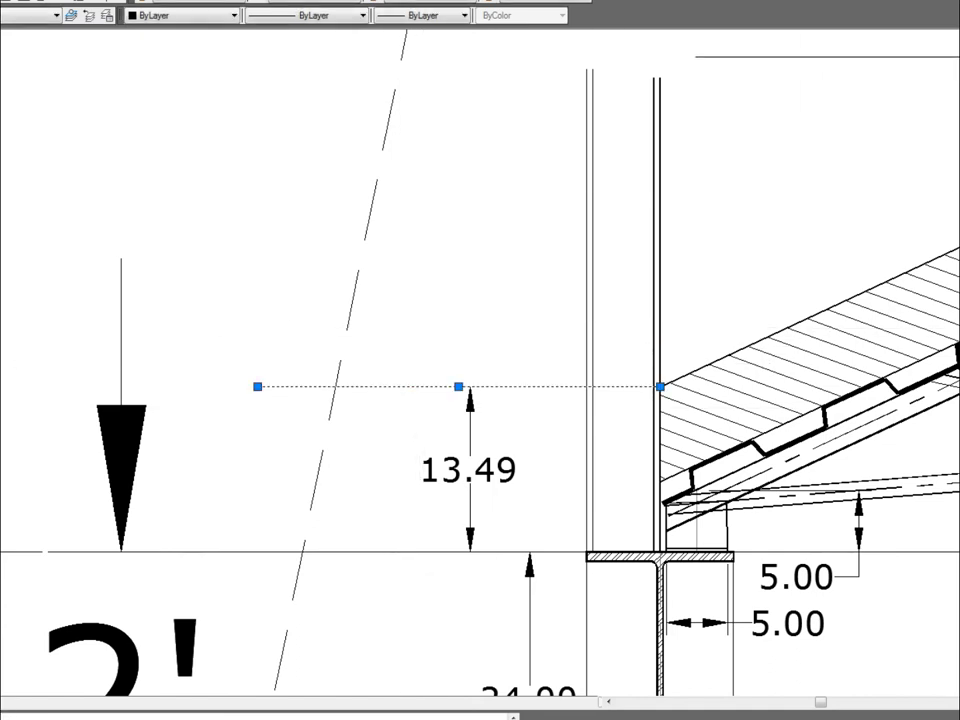
# Step: Extend the vertical wall lines of the copied detail up to the offset horizontal line
pyautogui.scroll(-2, 883, 195)
pyautogui.scroll(-2, 883, 195)
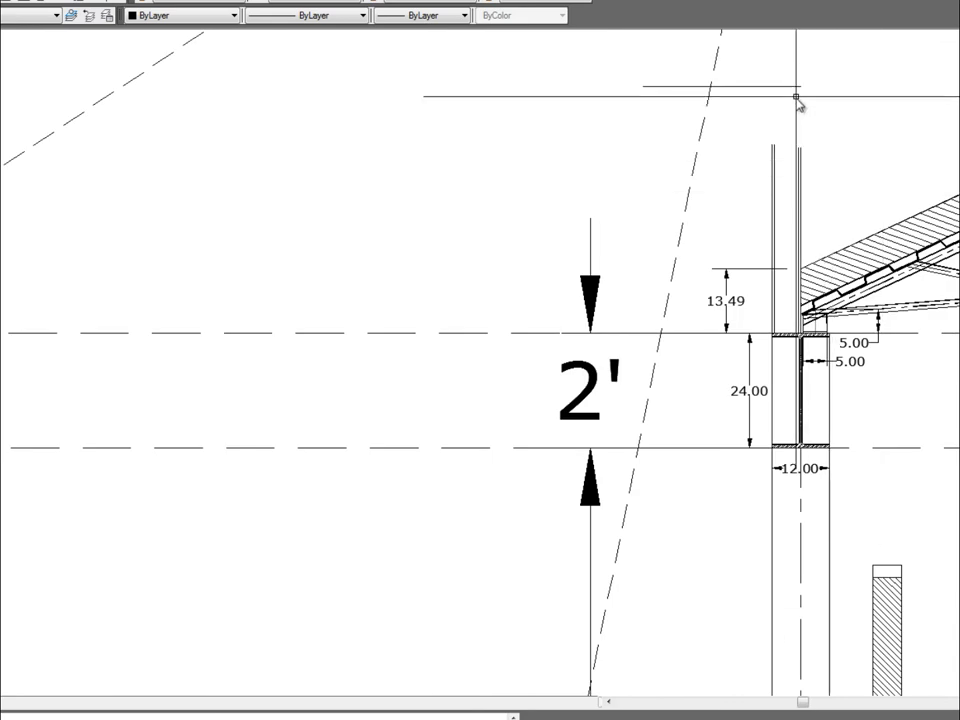
pyautogui.click(769, 80)
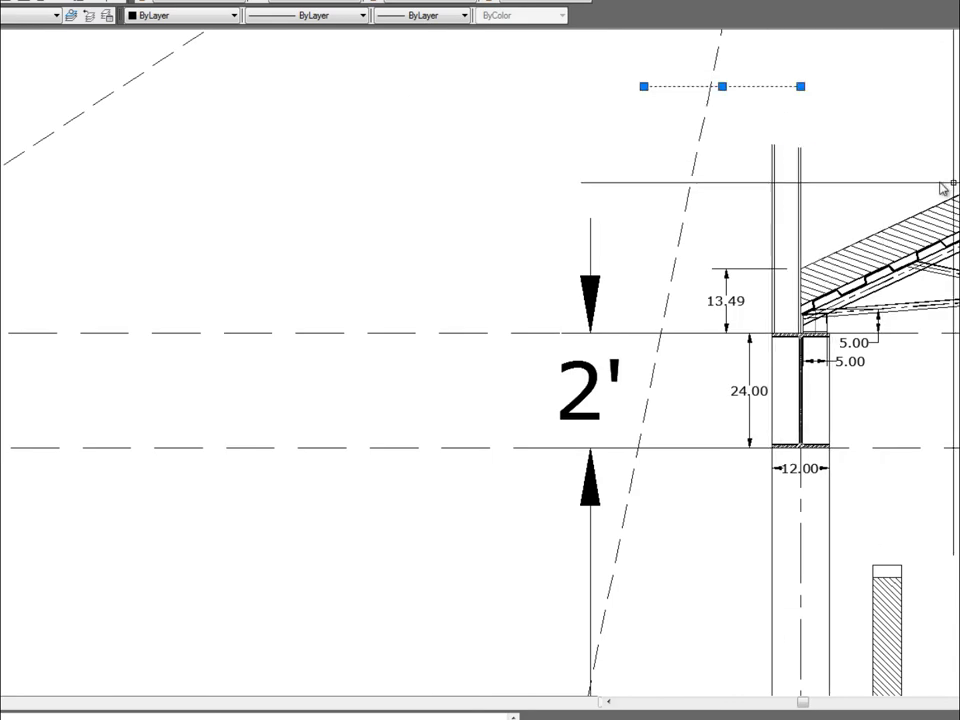
pyautogui.write('ex')
pyautogui.press('Return')
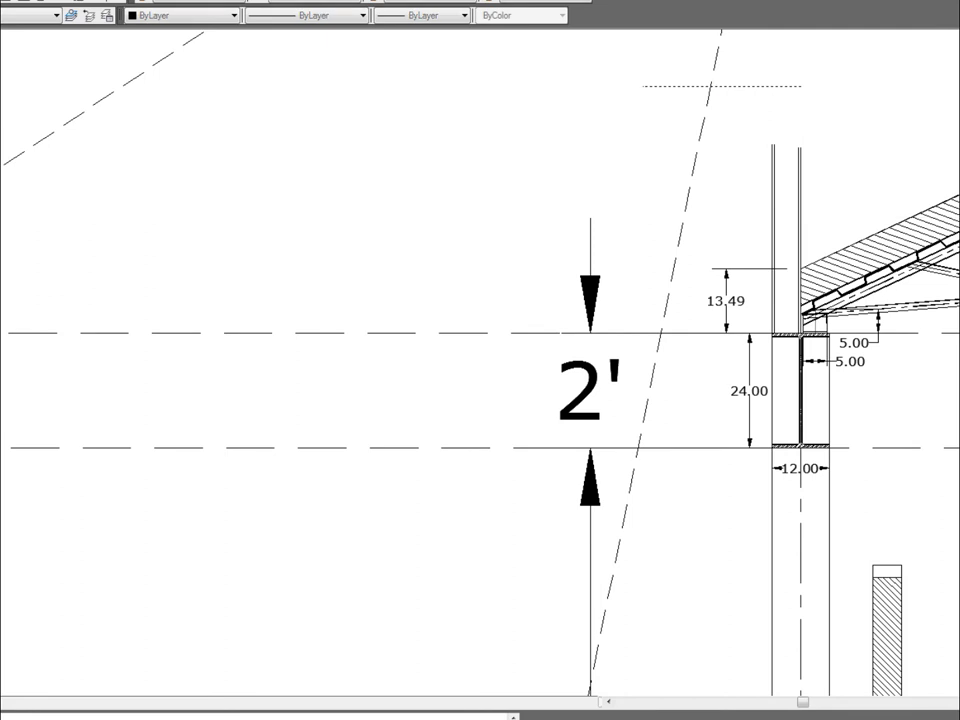
pyautogui.click(834, 164)
pyautogui.click(688, 148)
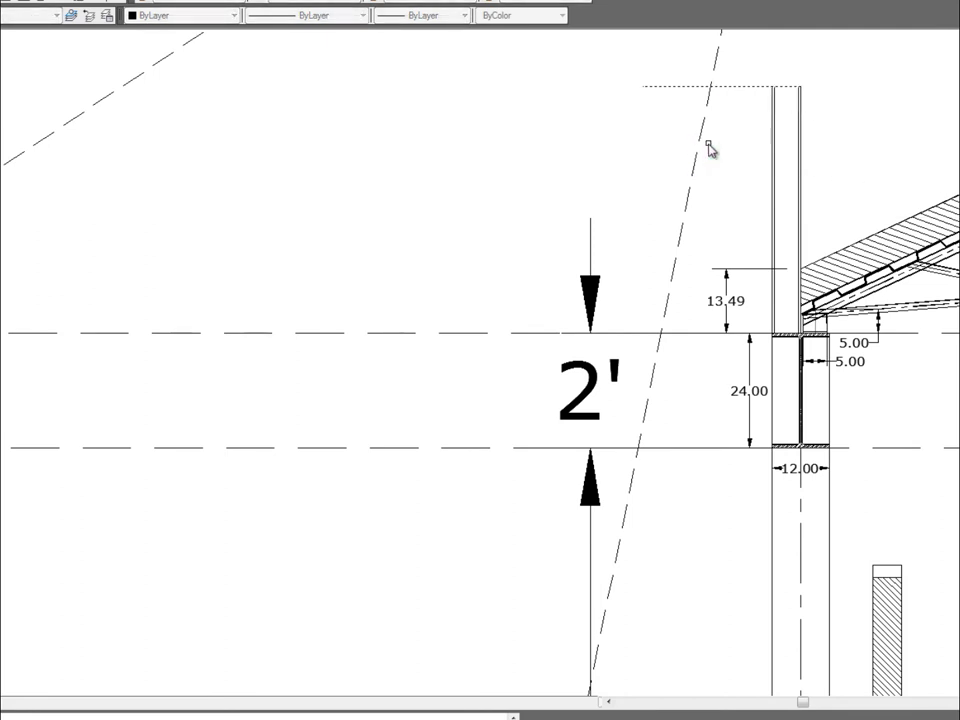
pyautogui.press('Return')
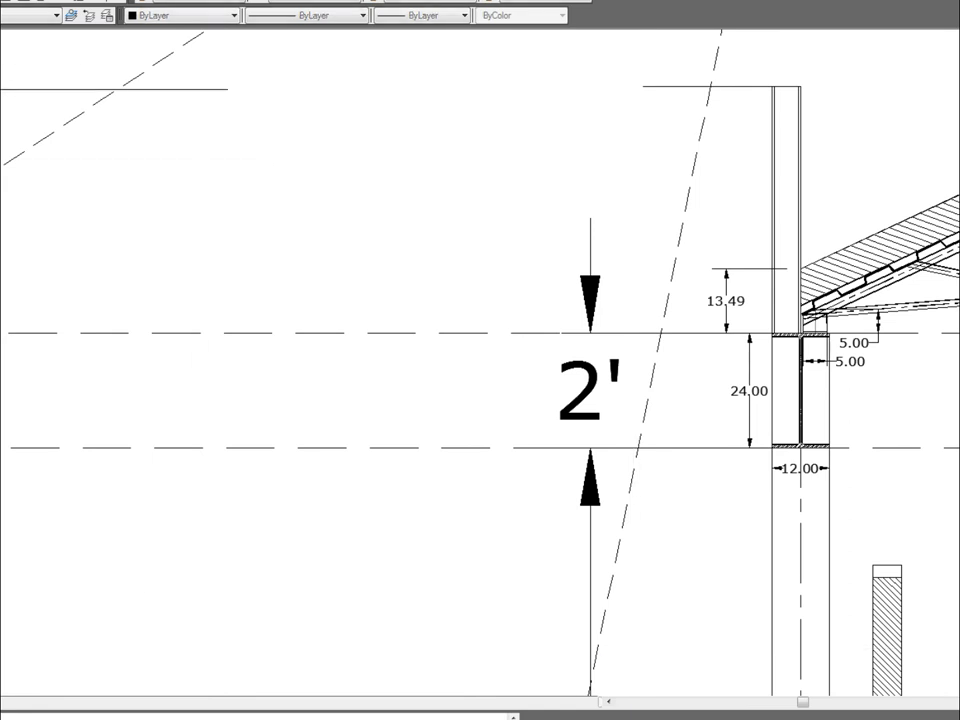
# Step: Dimension the wall's height from the roof's top surface to the wall top
pyautogui.click(787, 268)
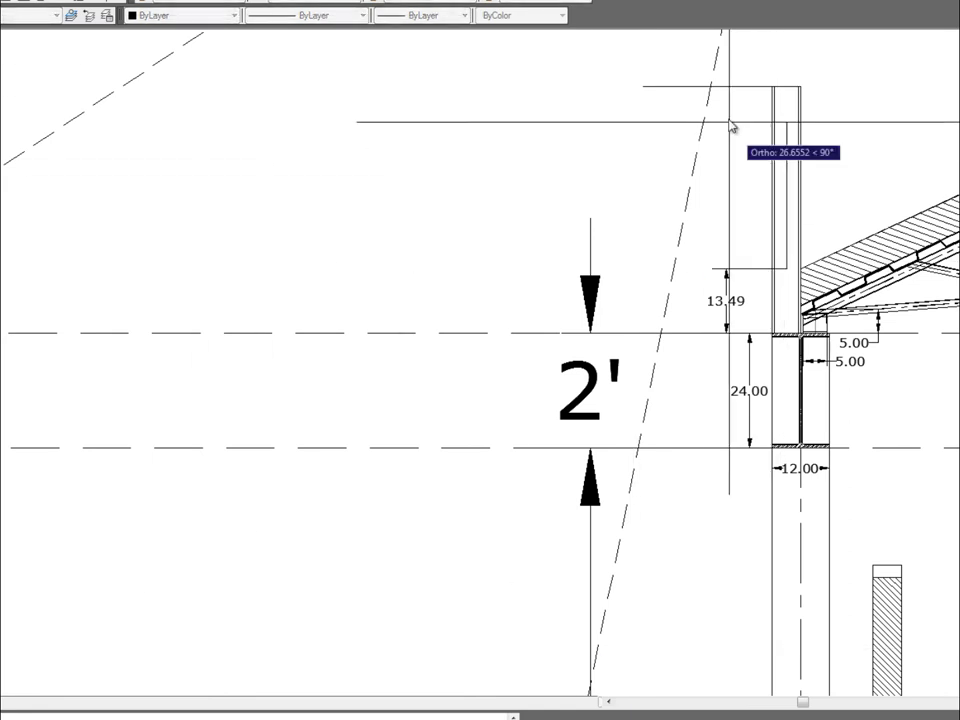
pyautogui.click(773, 88)
pyautogui.click(629, 135)
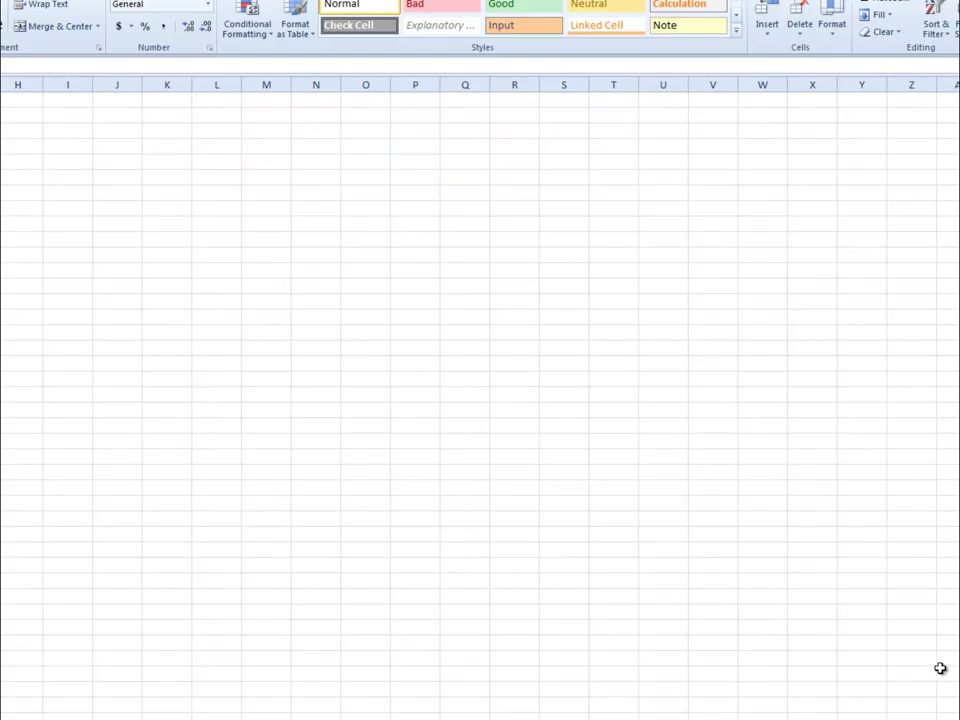
# Step: In the Excel worksheet, enter 0.08, 40 and 12 in adjacent cells of columns J, K and L
pyautogui.keyDown('ctrl'); pyautogui.scroll(2, 480, 400); pyautogui.keyUp('ctrl')
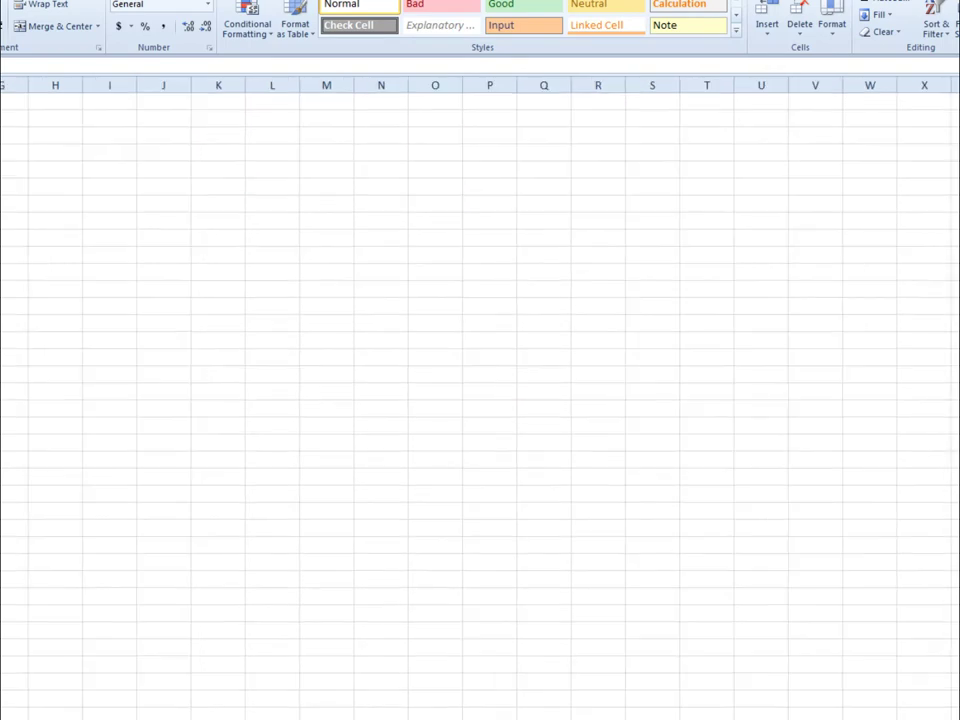
pyautogui.click(276, 315)
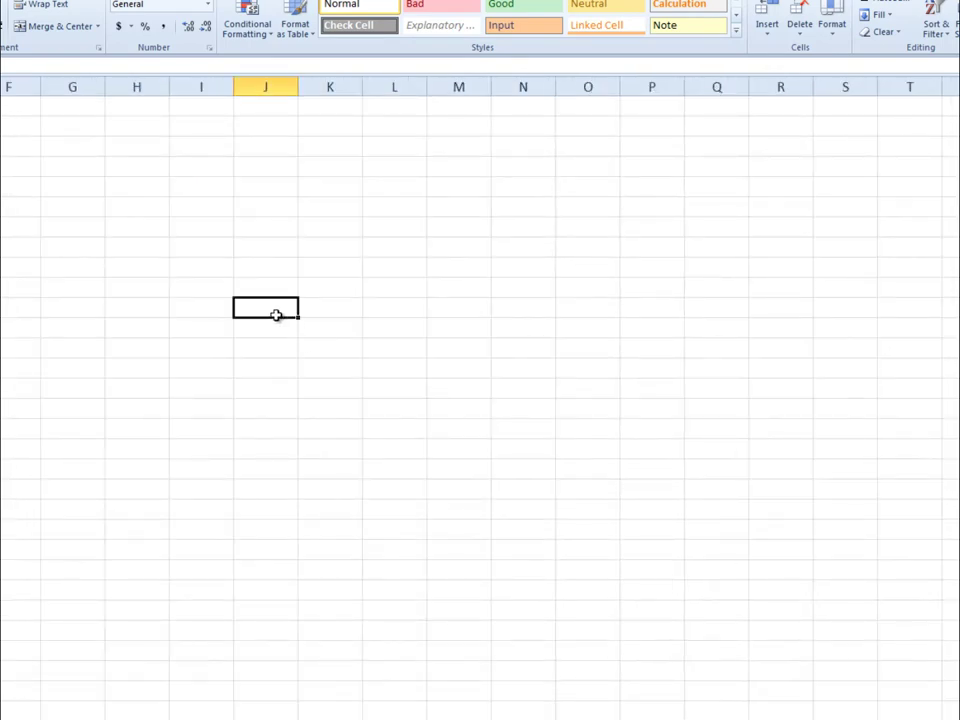
pyautogui.write('.08')
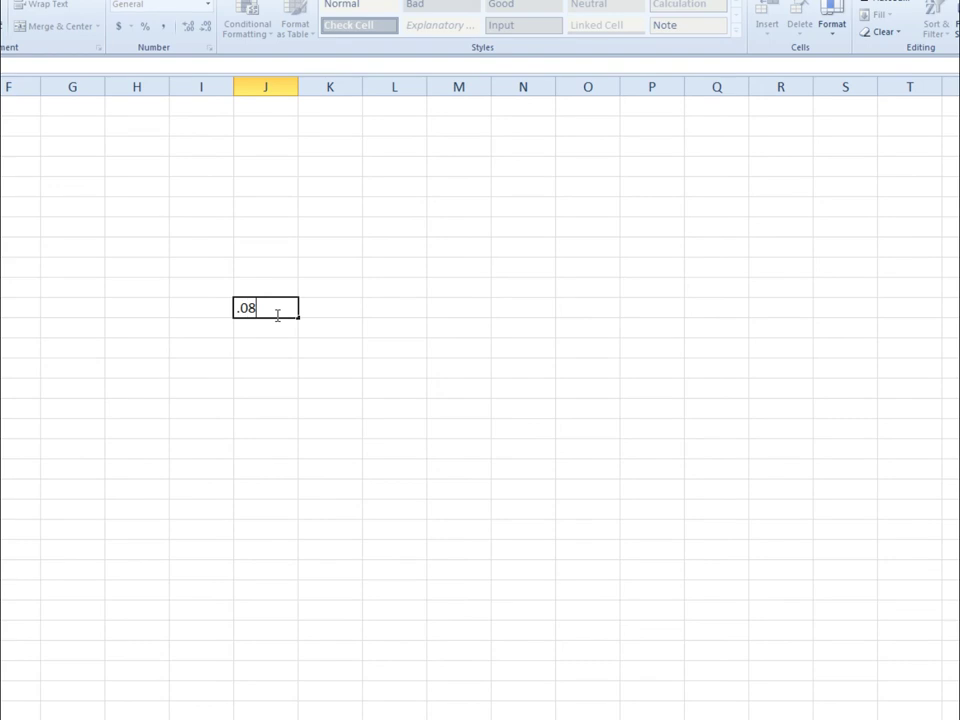
pyautogui.click(350, 310)
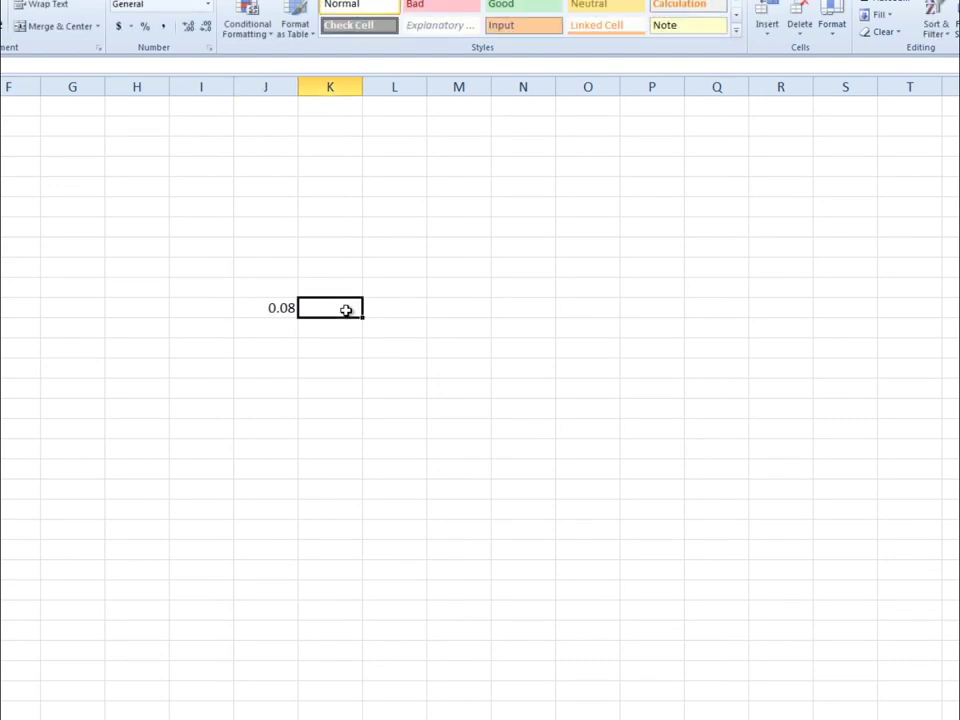
pyautogui.write('40')
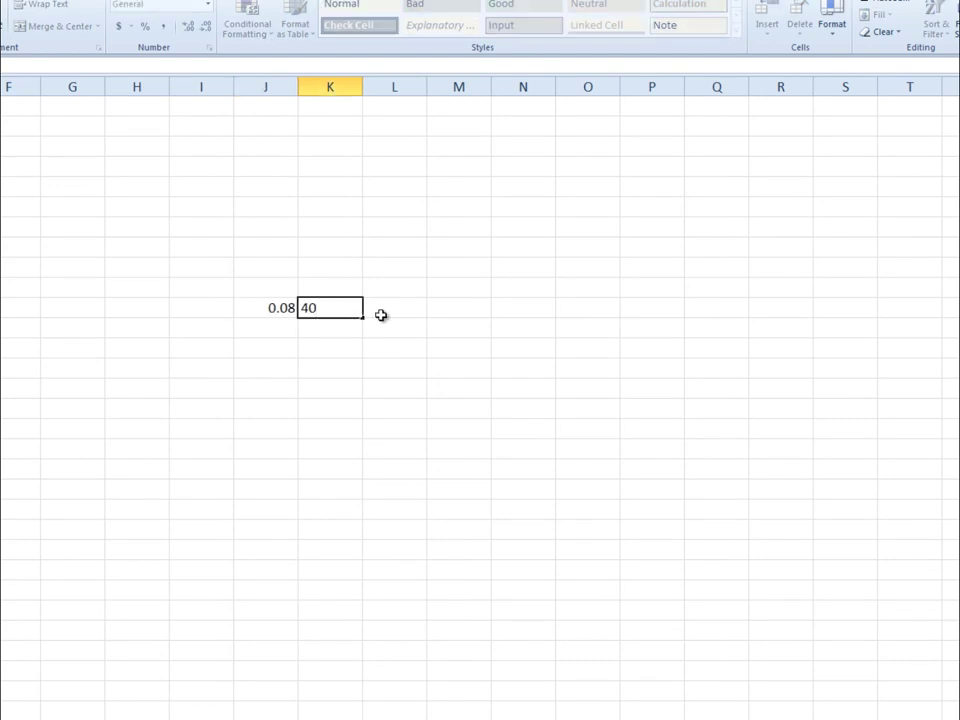
pyautogui.click(397, 309)
pyautogui.write('12')
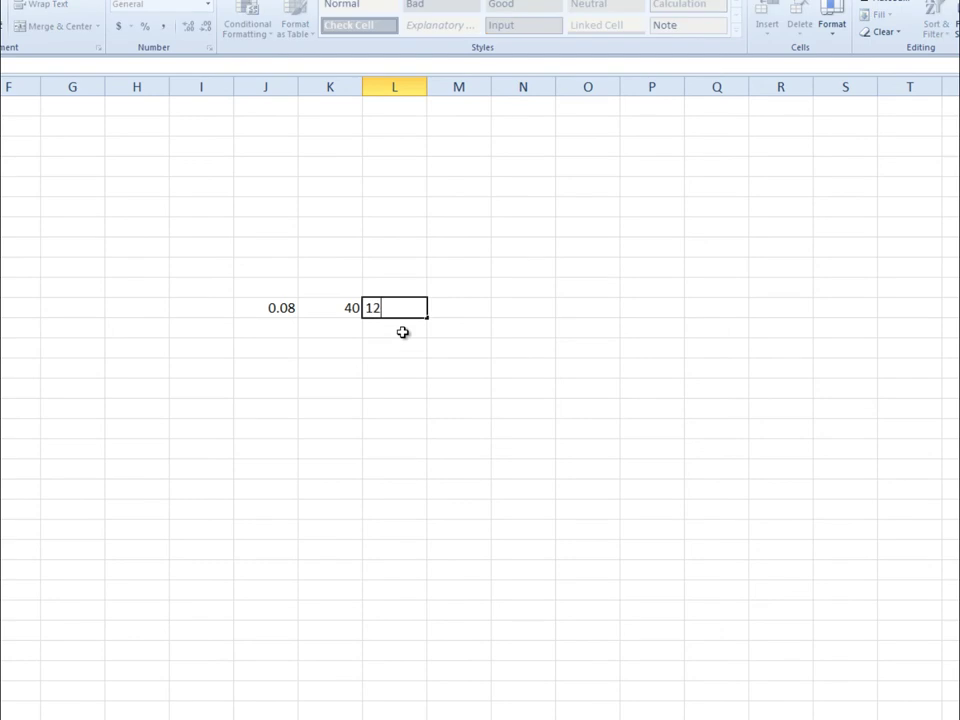
pyautogui.click(420, 350)
pyautogui.click(477, 307)
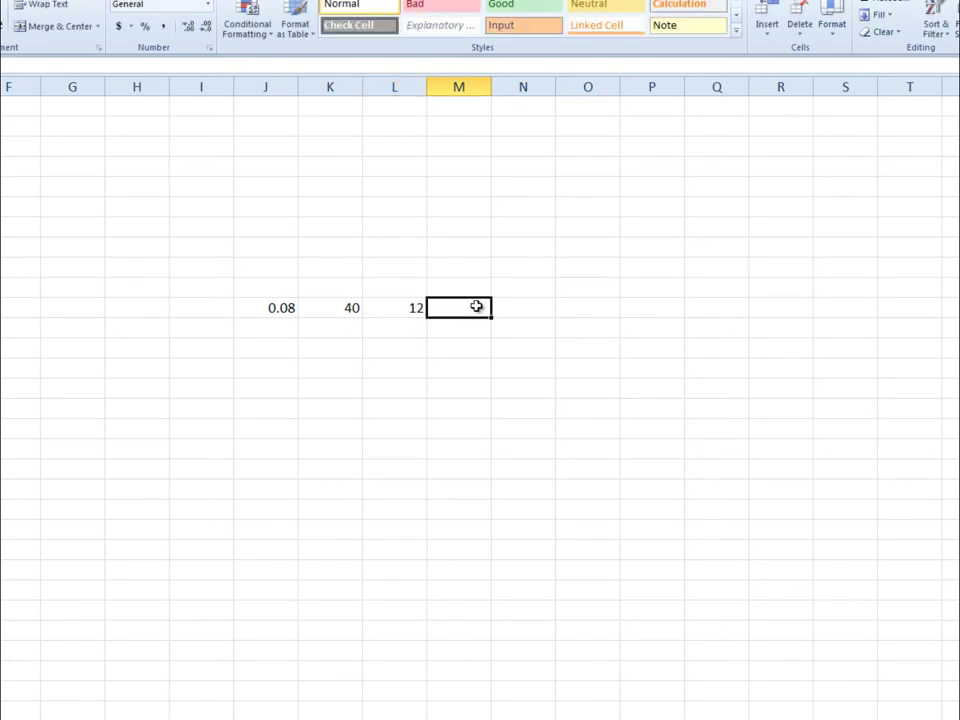
# Step: In cell M11, multiply the three values with the formula =J11*K11*L11
pyautogui.write('=')
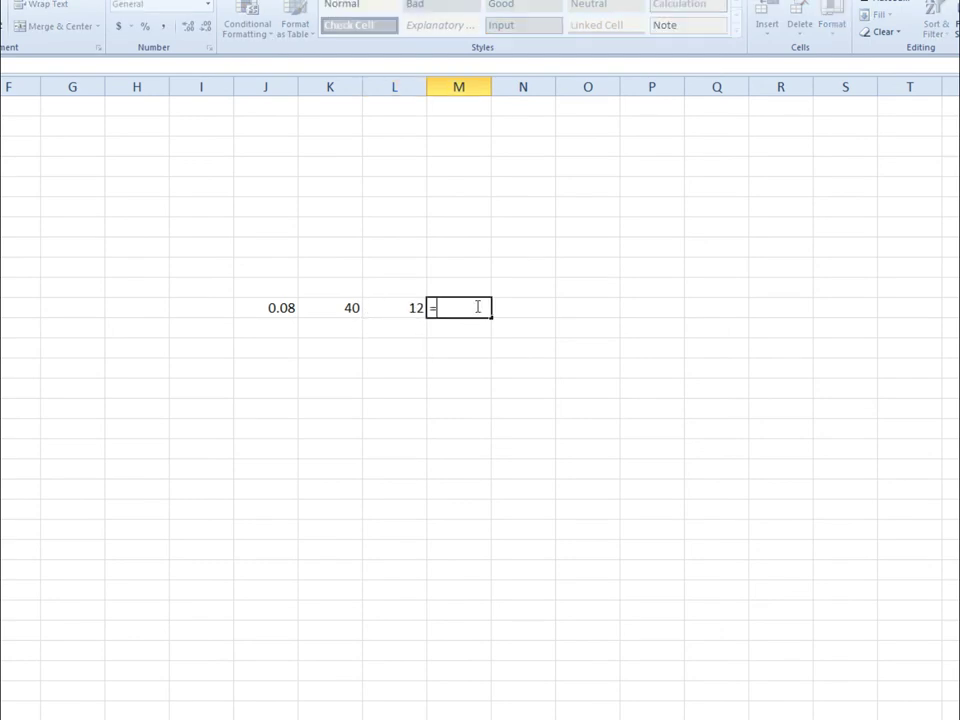
pyautogui.click(285, 309)
pyautogui.write('*')
pyautogui.click(337, 309)
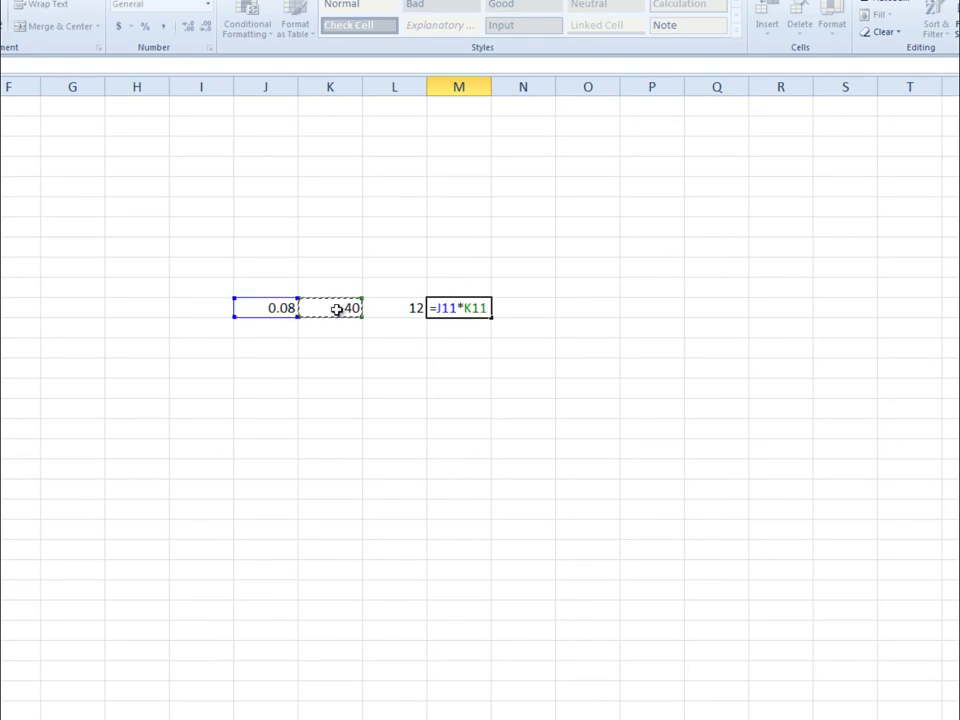
pyautogui.write('*')
pyautogui.click(388, 309)
pyautogui.press('Return')
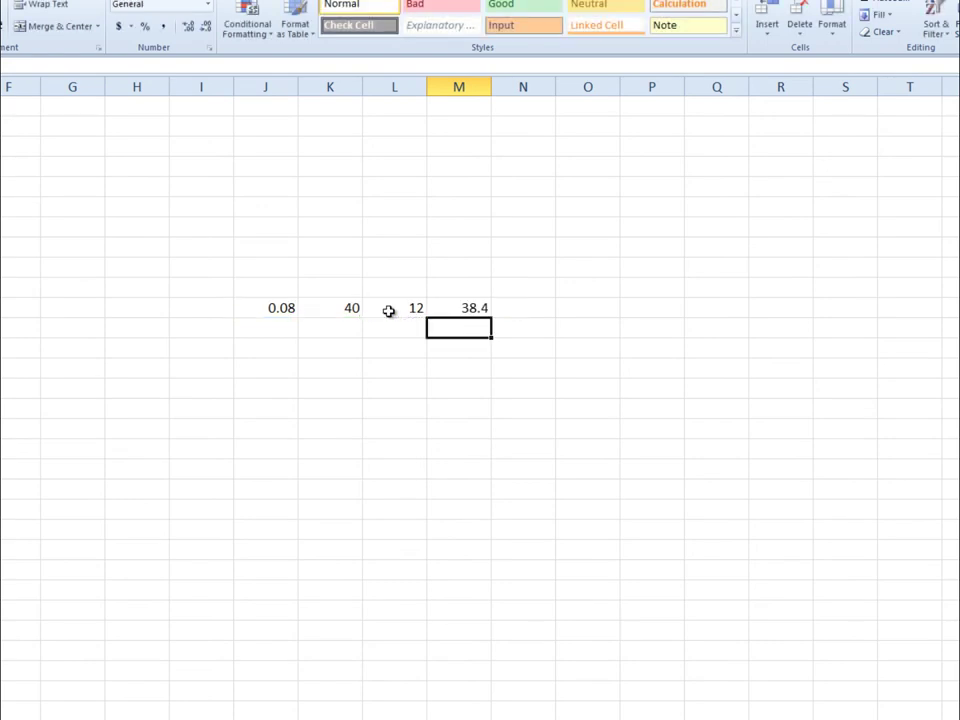
pyautogui.click(478, 309)
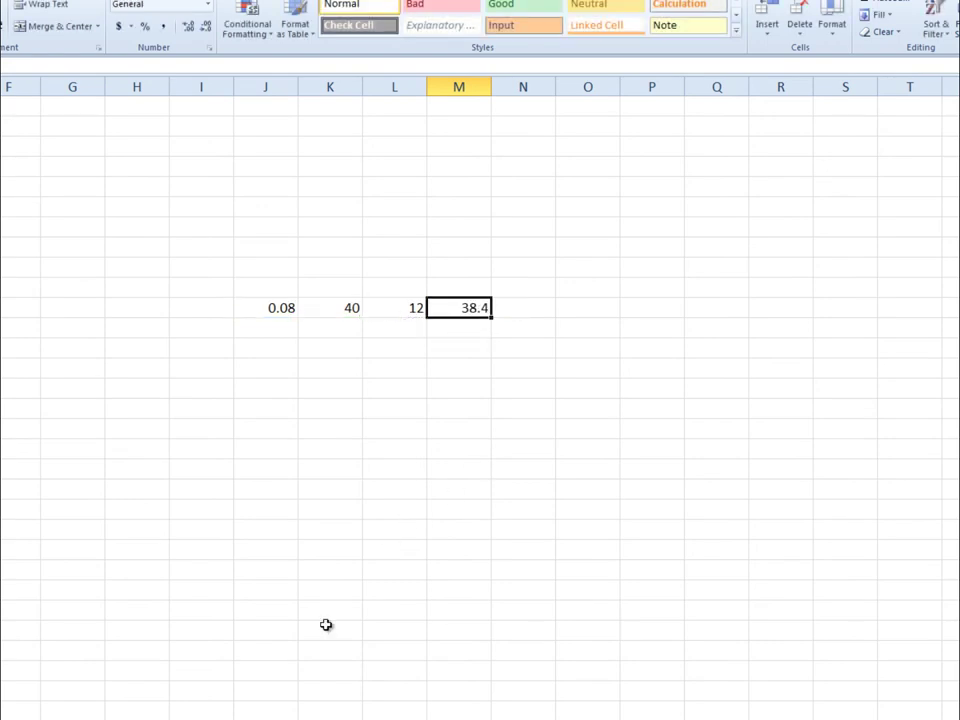
# Step: Switch to the AutoCAD section and delete the 38.00 height dimension and the horizontal line at the wall top
pyautogui.moveTo(37, 715)
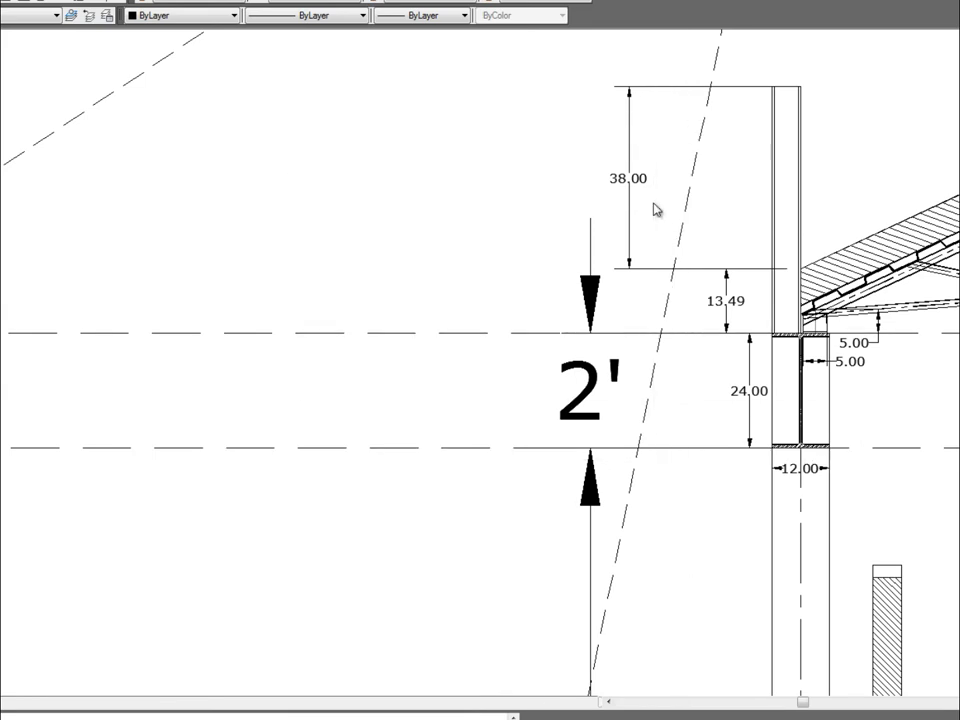
pyautogui.click(619, 162)
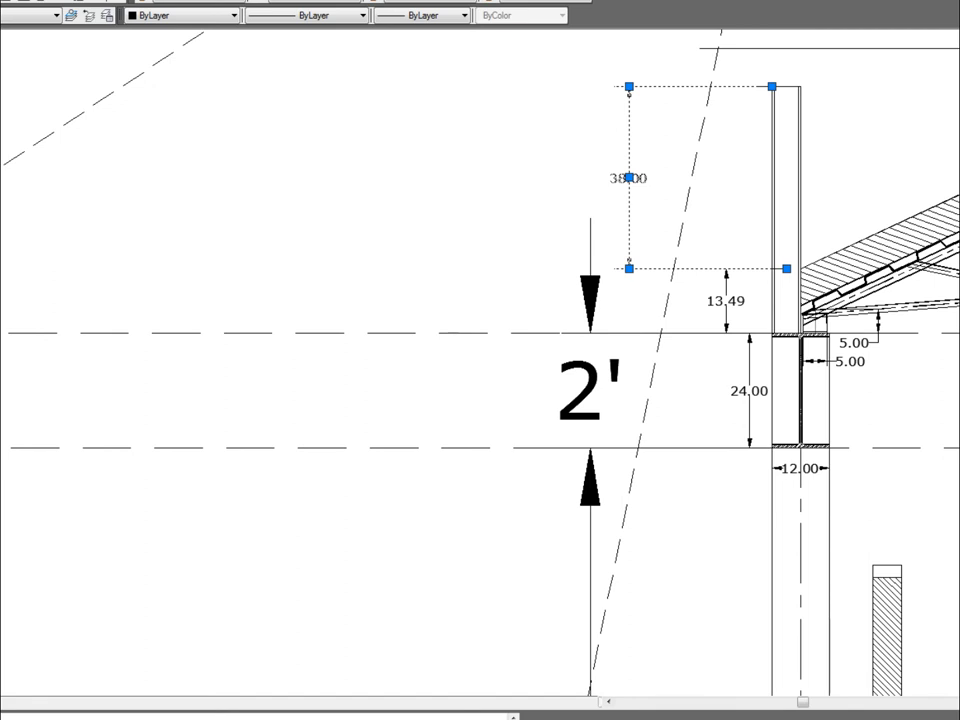
pyautogui.press('Delete')
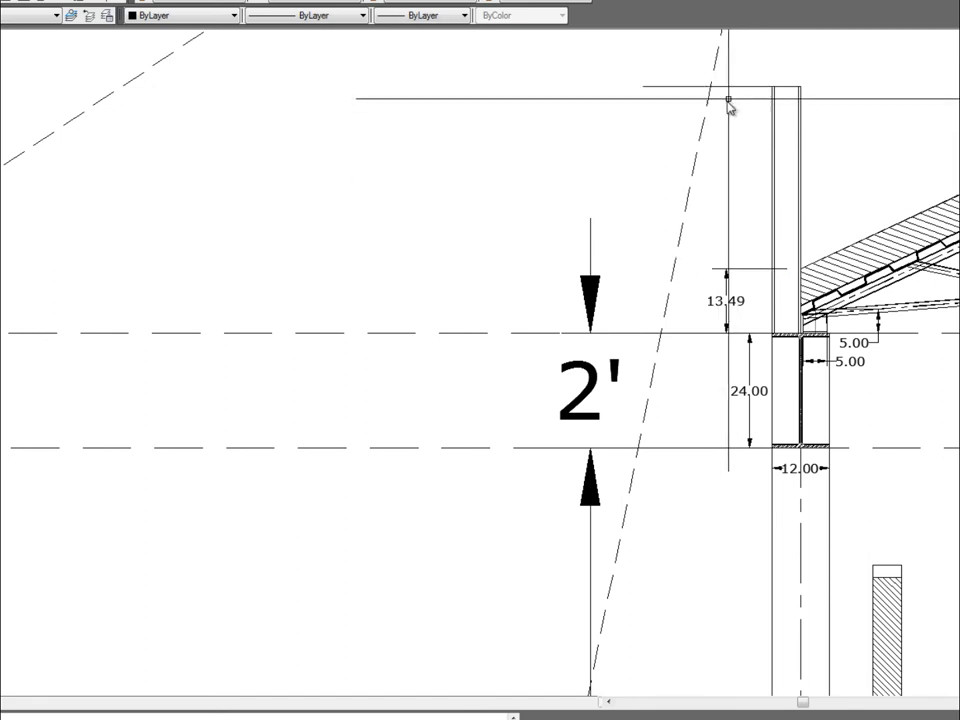
pyautogui.click(738, 88)
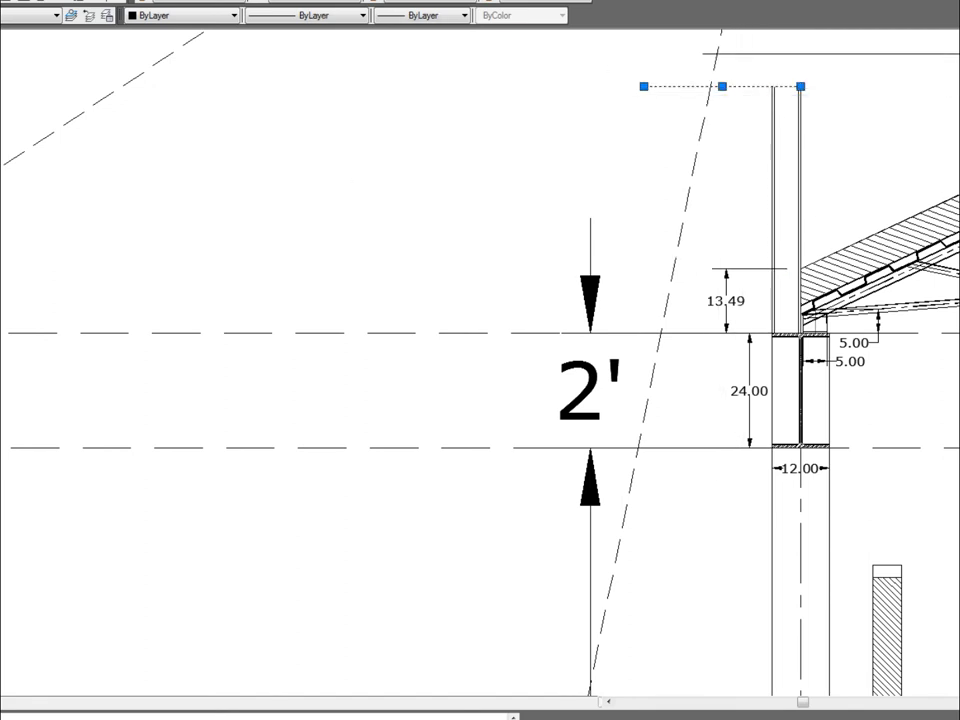
pyautogui.press('Delete')
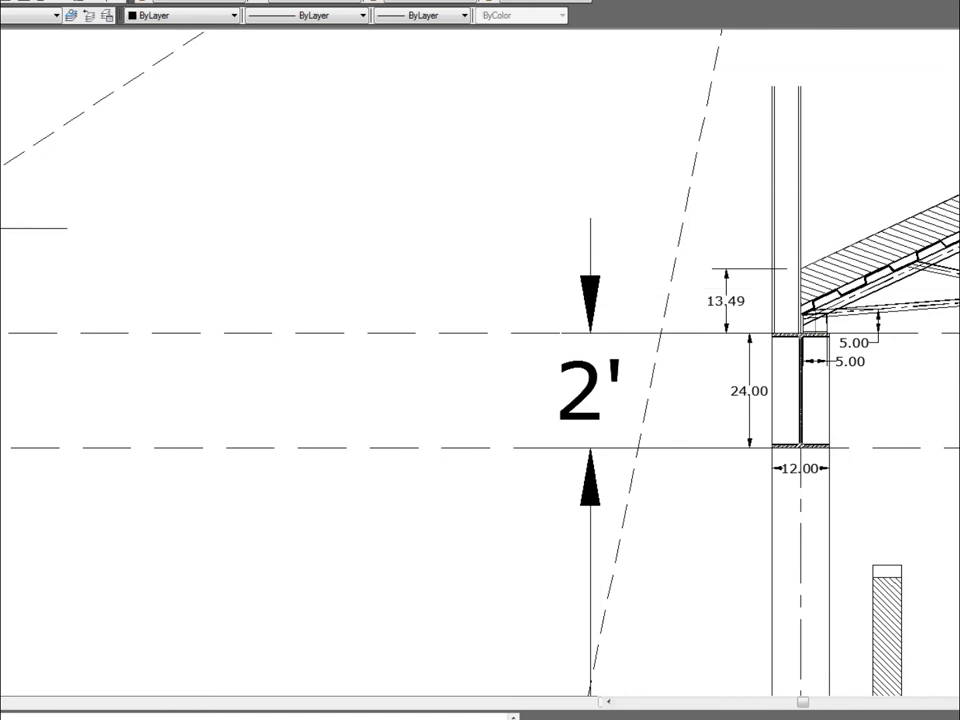
# Step: Draw a horizontal reference line leftward at the roof's top surface level and offset it upward by 40
pyautogui.click(787, 268)
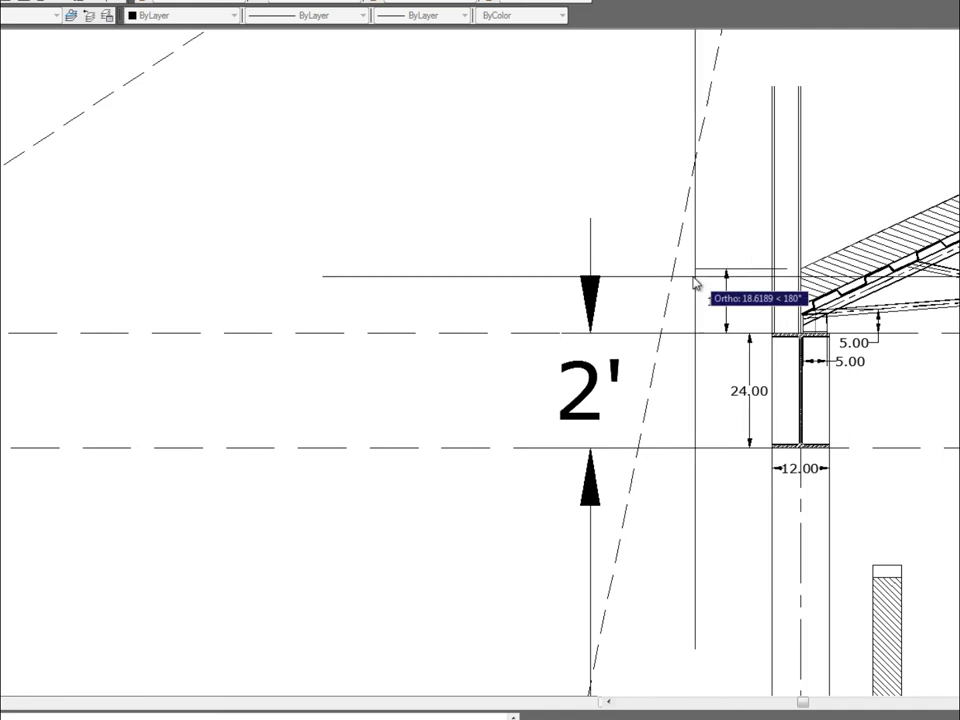
pyautogui.click(643, 268)
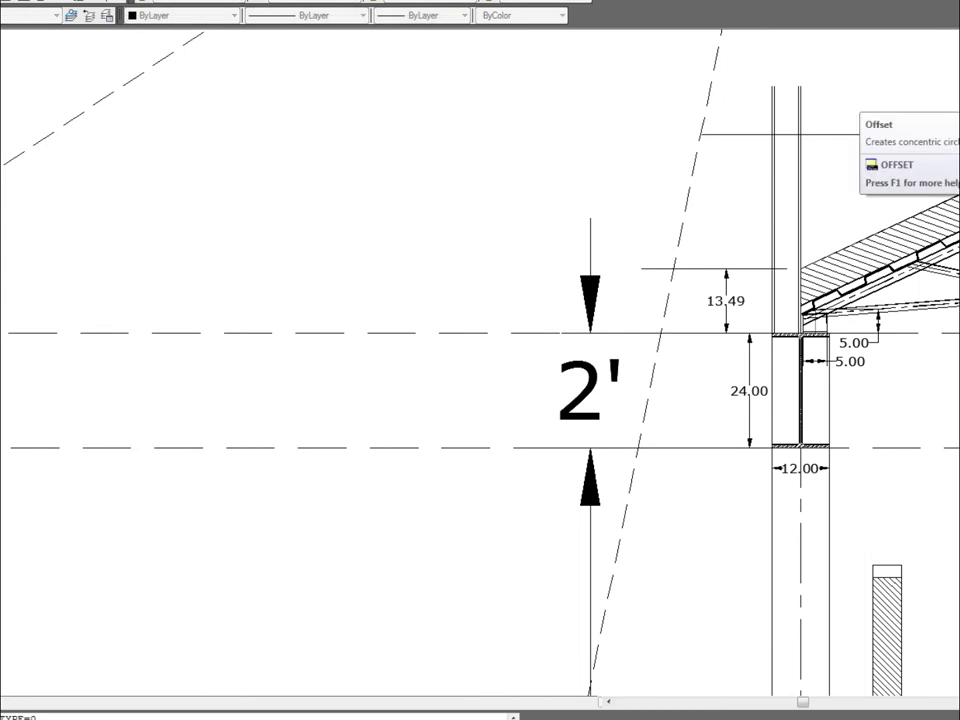
pyautogui.write('40')
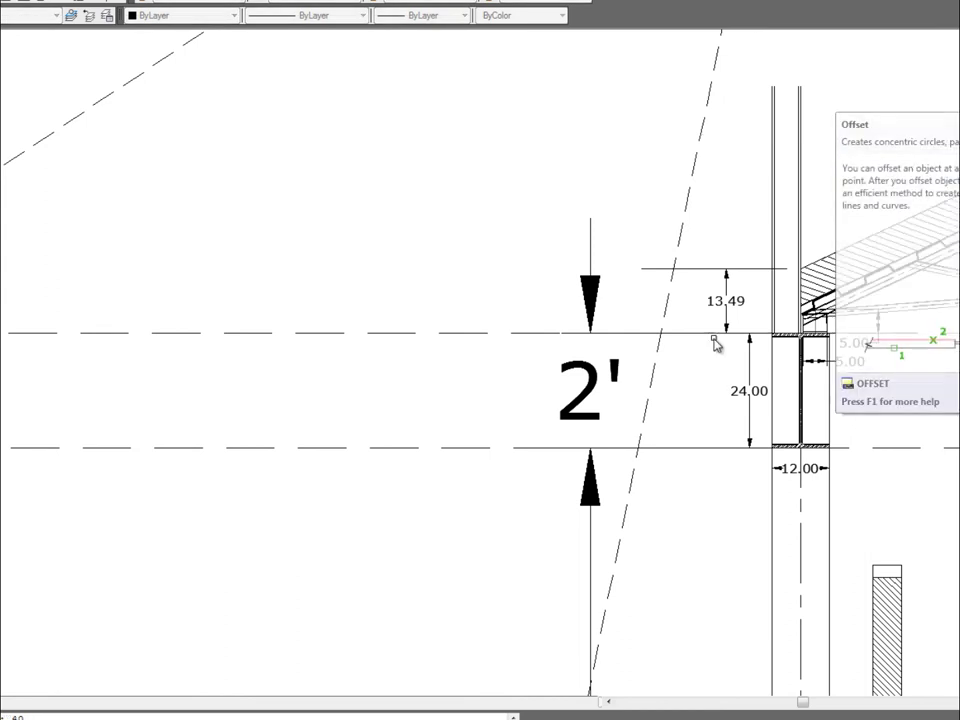
pyautogui.click(652, 267)
pyautogui.click(657, 218)
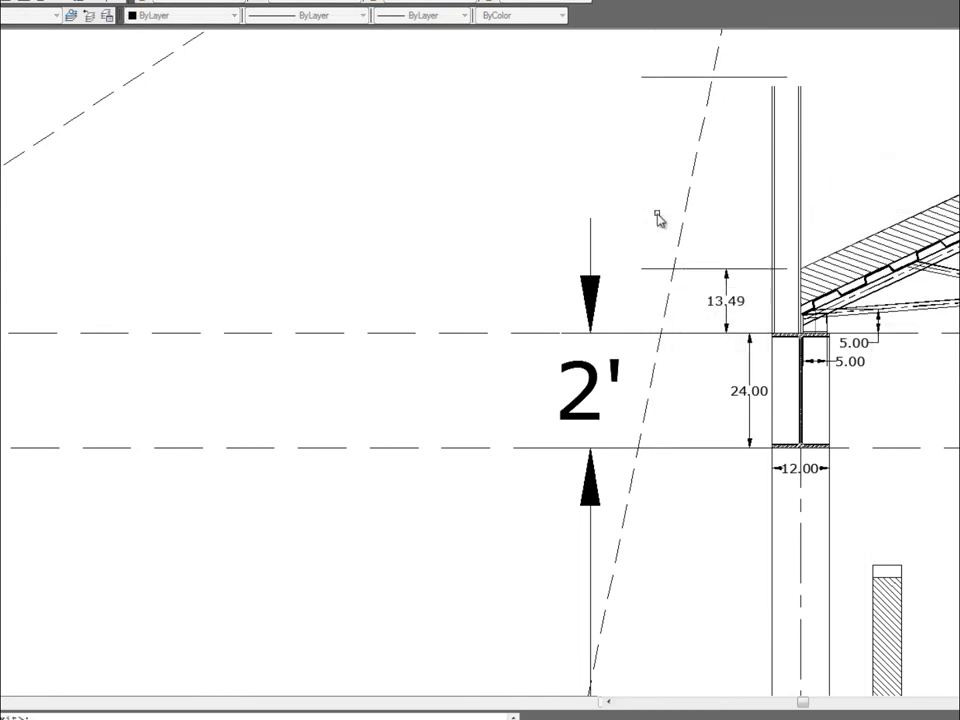
pyautogui.press('Escape')
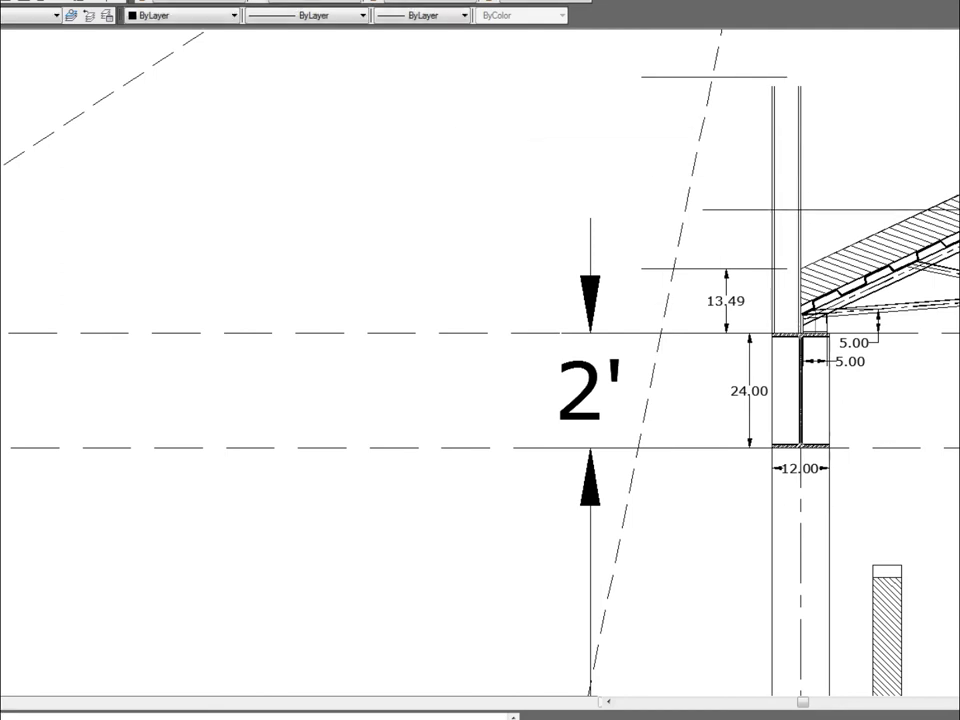
# Step: Join the offset line to the right outer wall line in a corner and extend the remaining wall lines up to it
pyautogui.click(786, 77)
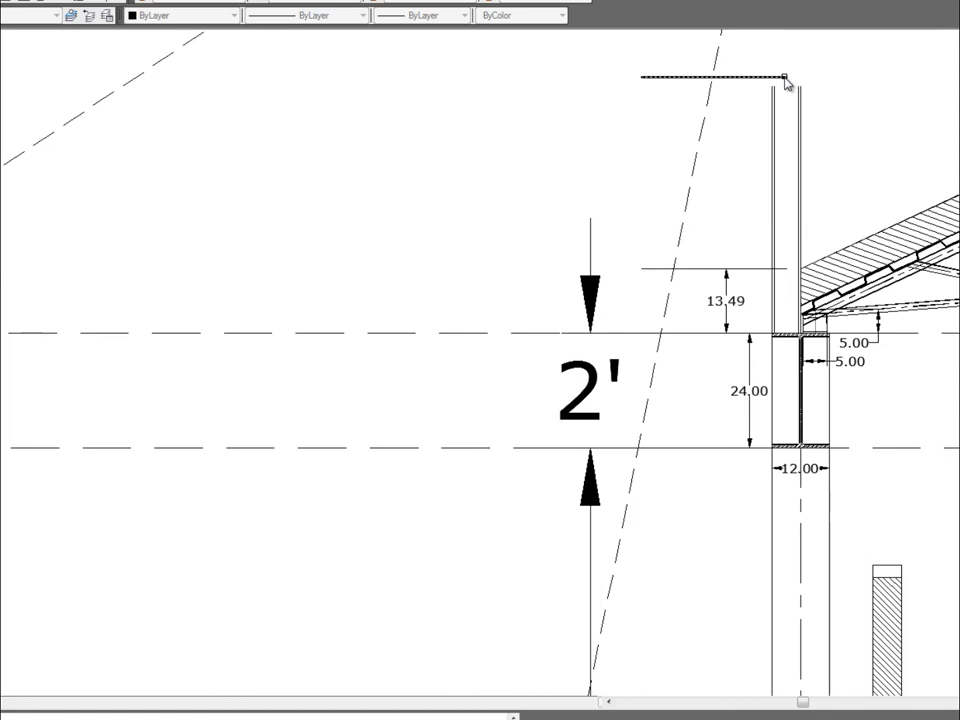
pyautogui.click(800, 92)
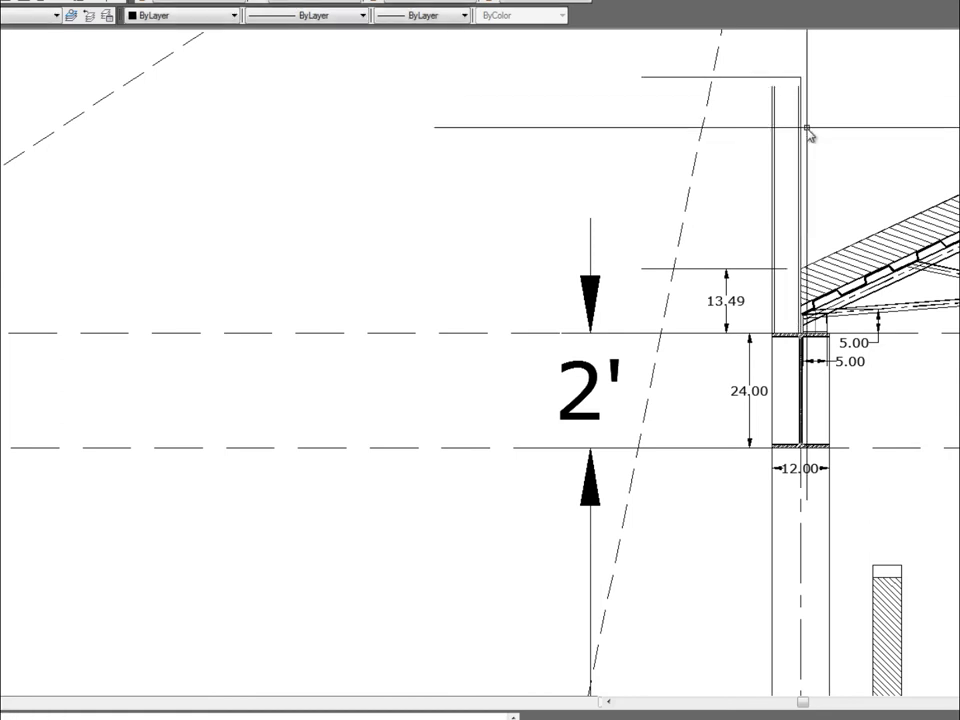
pyautogui.click(748, 78)
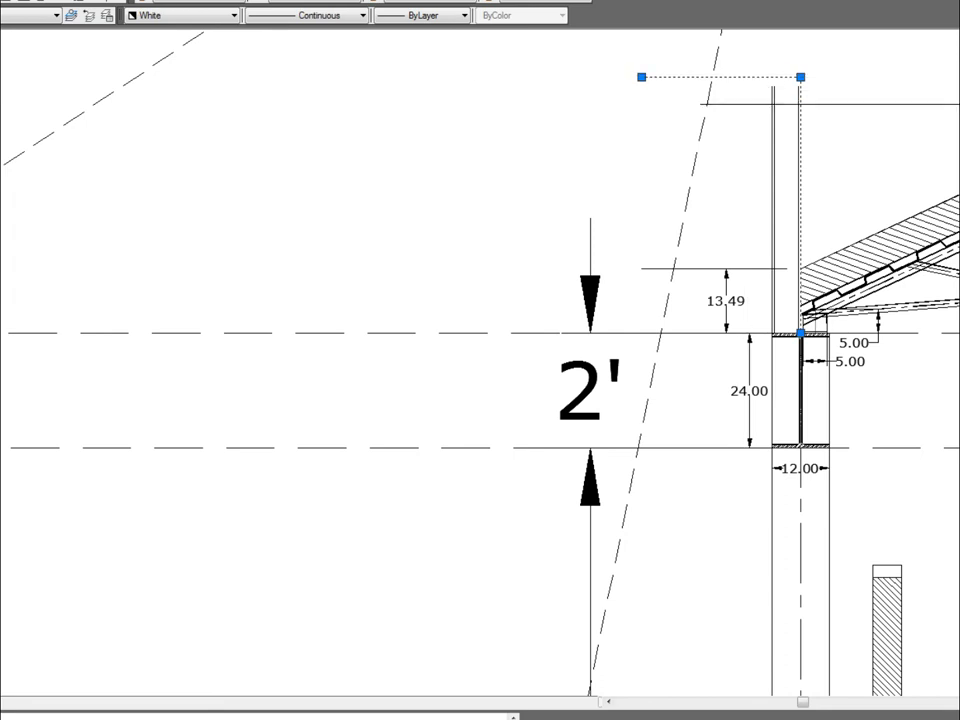
pyautogui.press('Escape')
pyautogui.click(834, 124)
pyautogui.press('Escape')
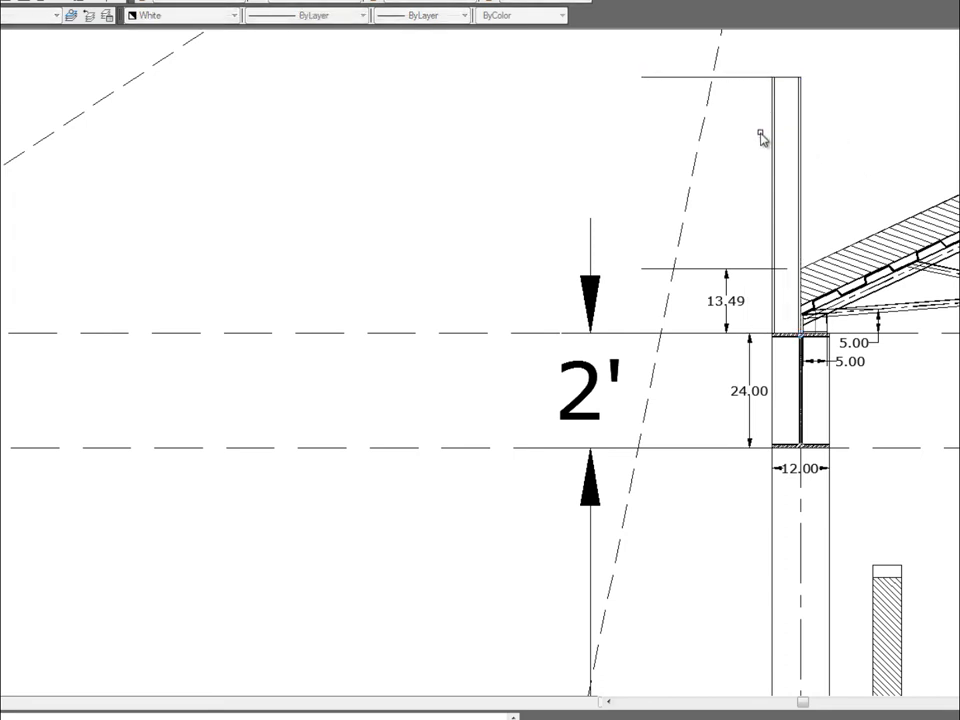
pyautogui.press('Escape')
# Step: Shorten the wall's top line so its left end meets the left outer wall face
pyautogui.click(758, 98)
pyautogui.click(741, 60)
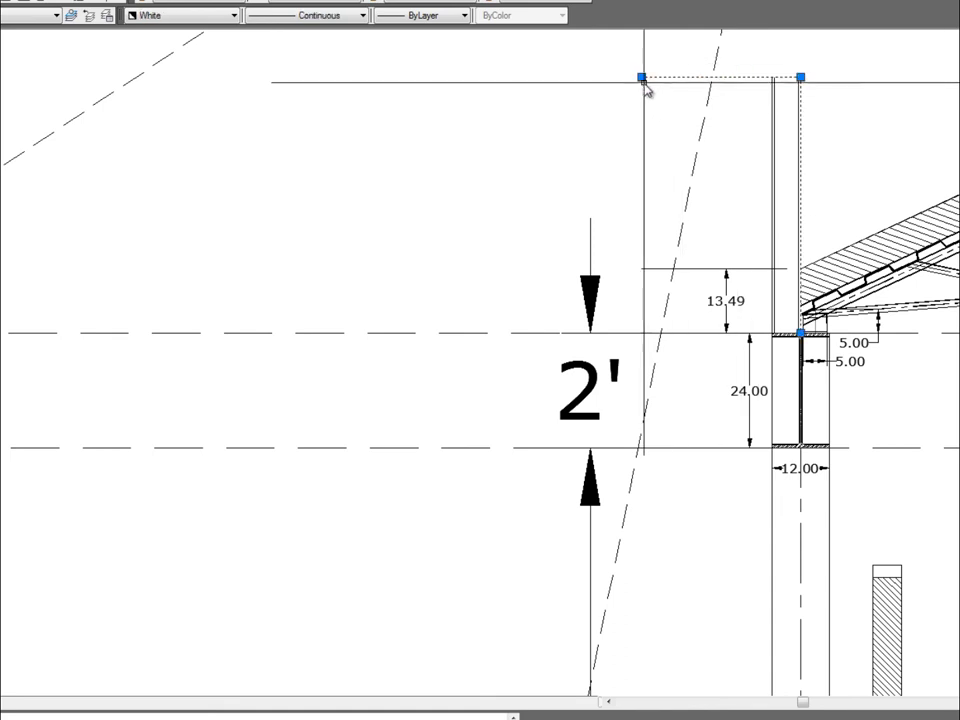
pyautogui.click(641, 77)
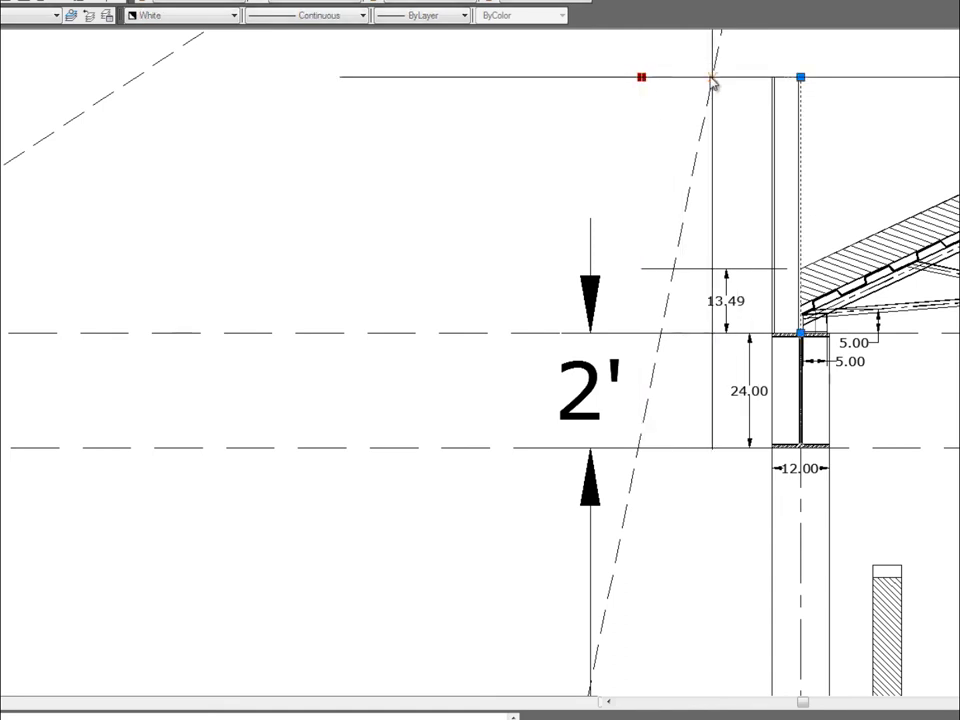
pyautogui.click(771, 77)
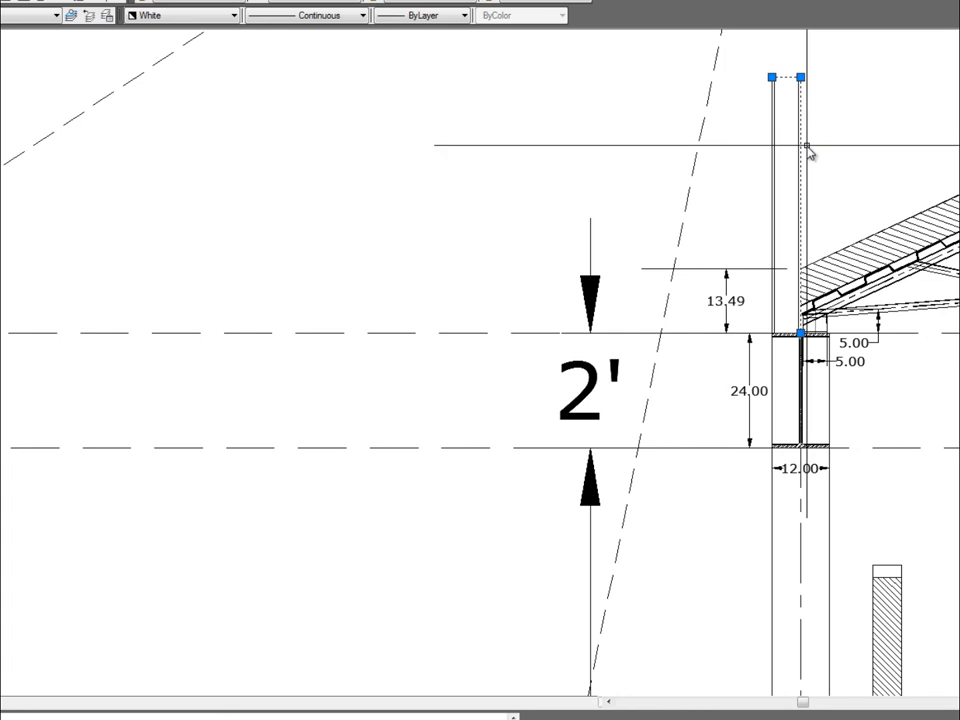
pyautogui.press('Escape')
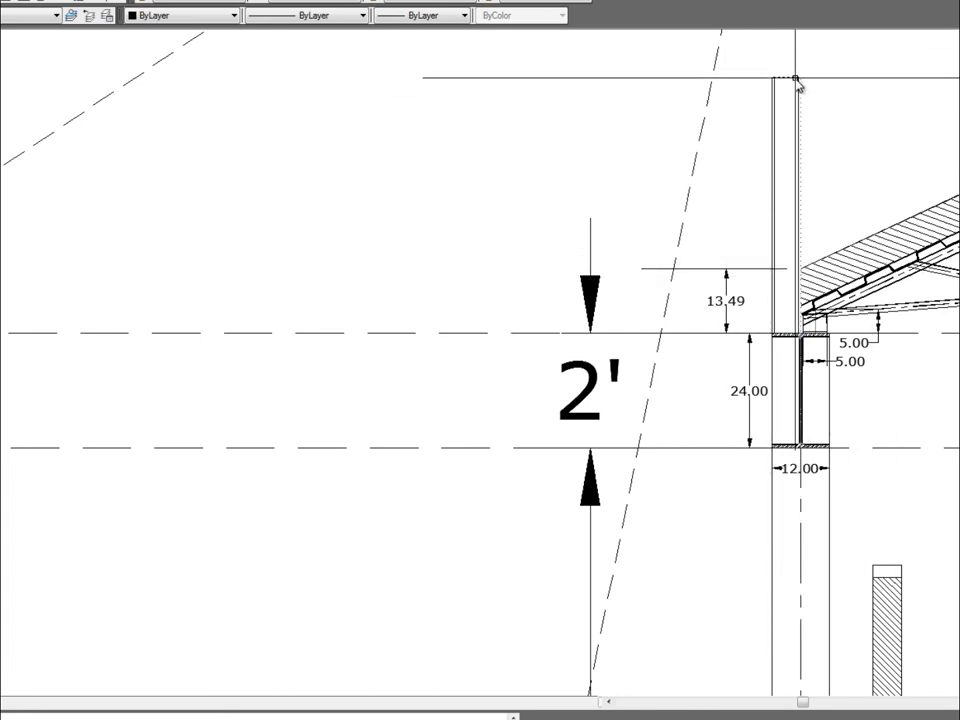
# Step: Stretch the two inner vertical wall lines upward, well above the wall's top line
pyautogui.moveTo(720, 60); pyautogui.dragTo(720, 333, button='middle')
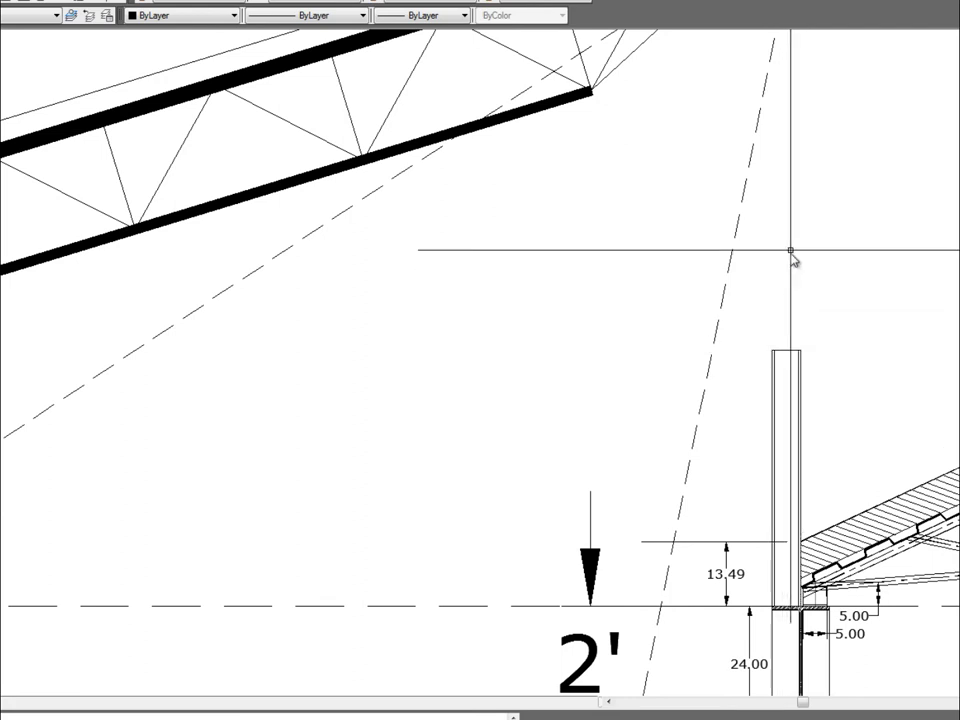
pyautogui.moveTo(720, 300); pyautogui.dragTo(720, 413, button='middle')
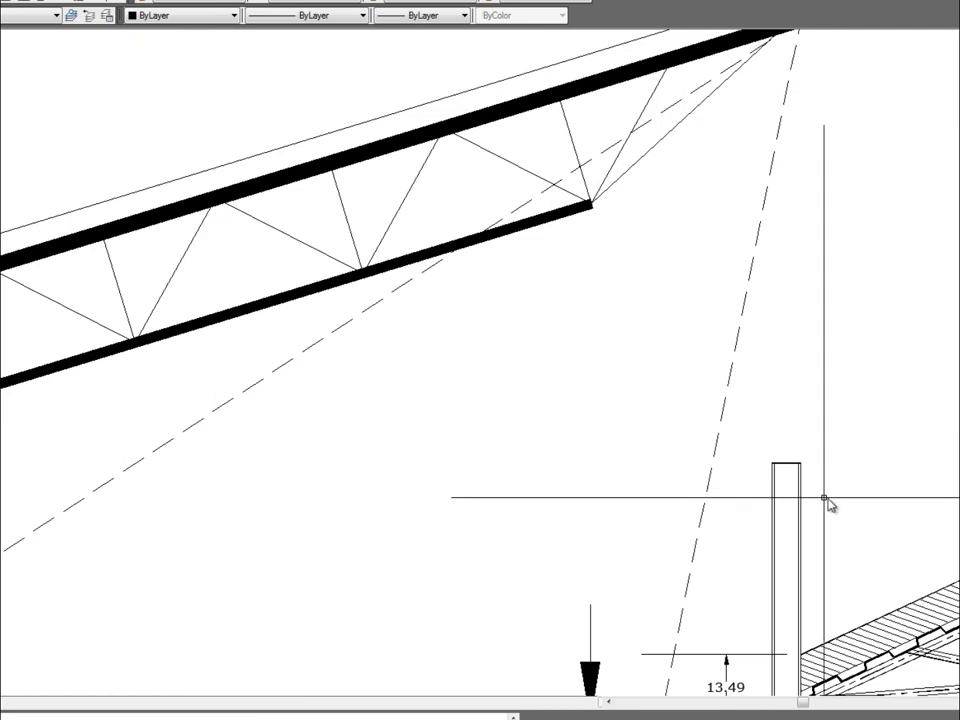
pyautogui.click(776, 469)
pyautogui.click(798, 464)
pyautogui.click(800, 312)
pyautogui.click(776, 464)
pyautogui.click(783, 221)
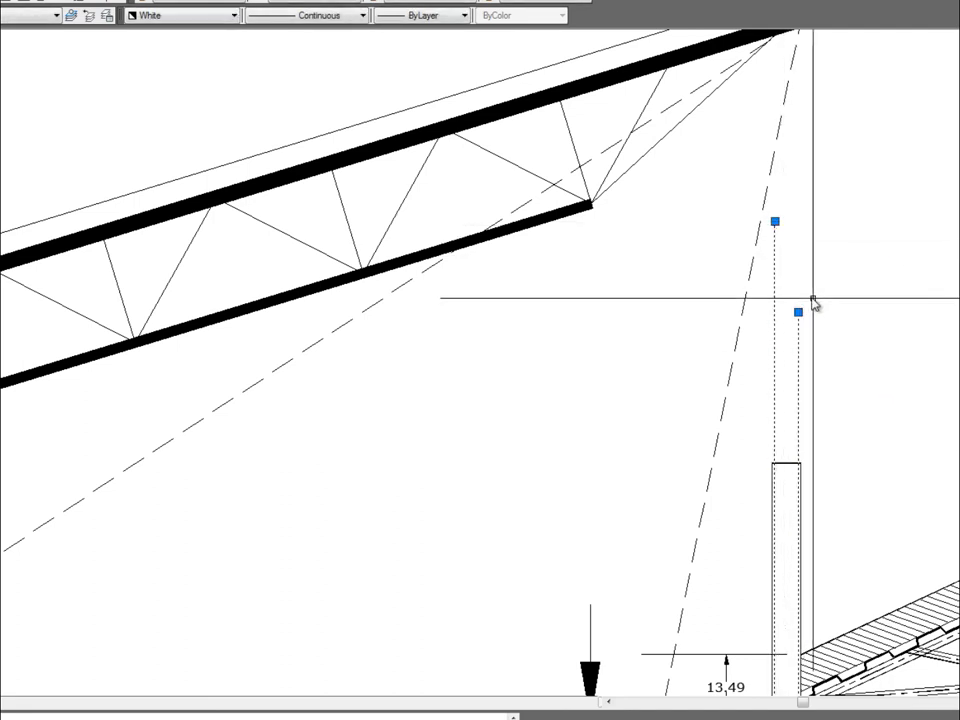
pyautogui.press('Escape')
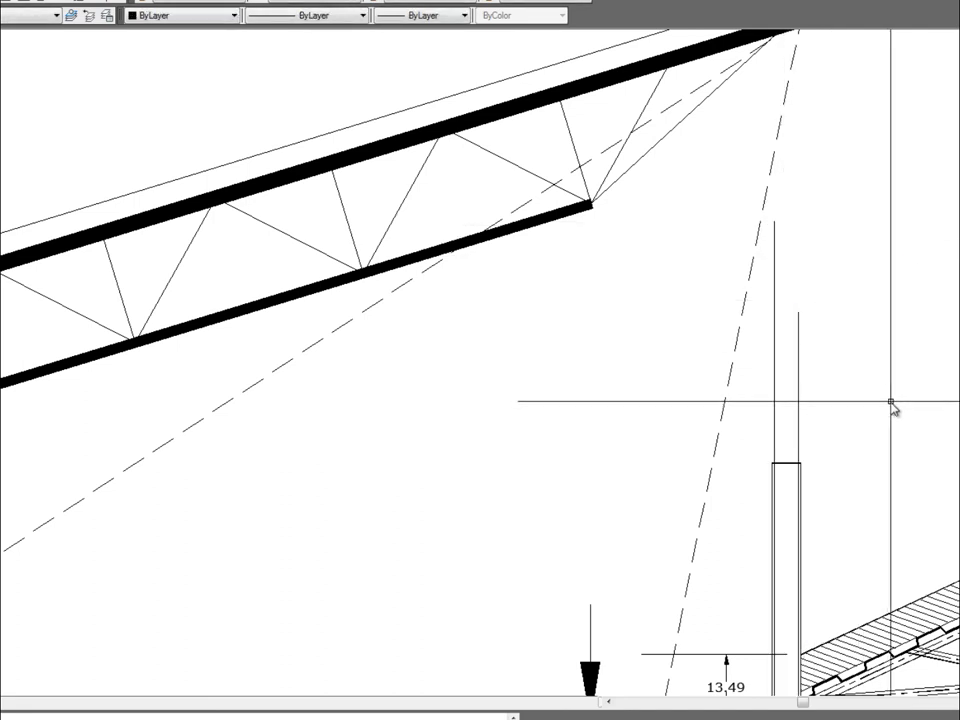
# Step: Trim the wall's top line between the two inner vertical wall lines
pyautogui.click(793, 465)
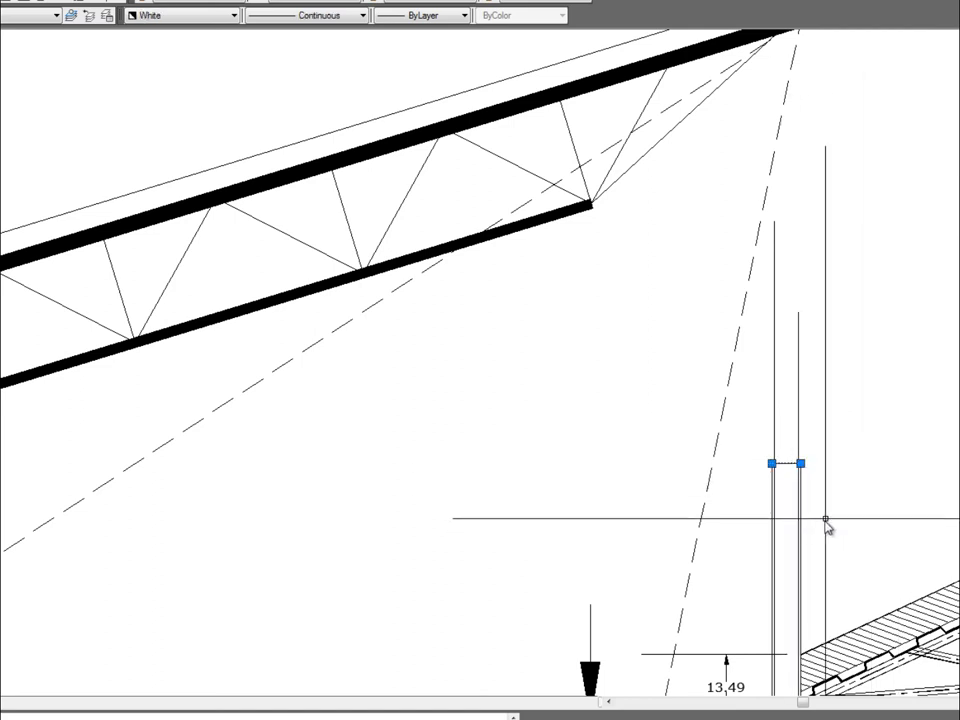
pyautogui.press('Escape')
pyautogui.click(834, 453)
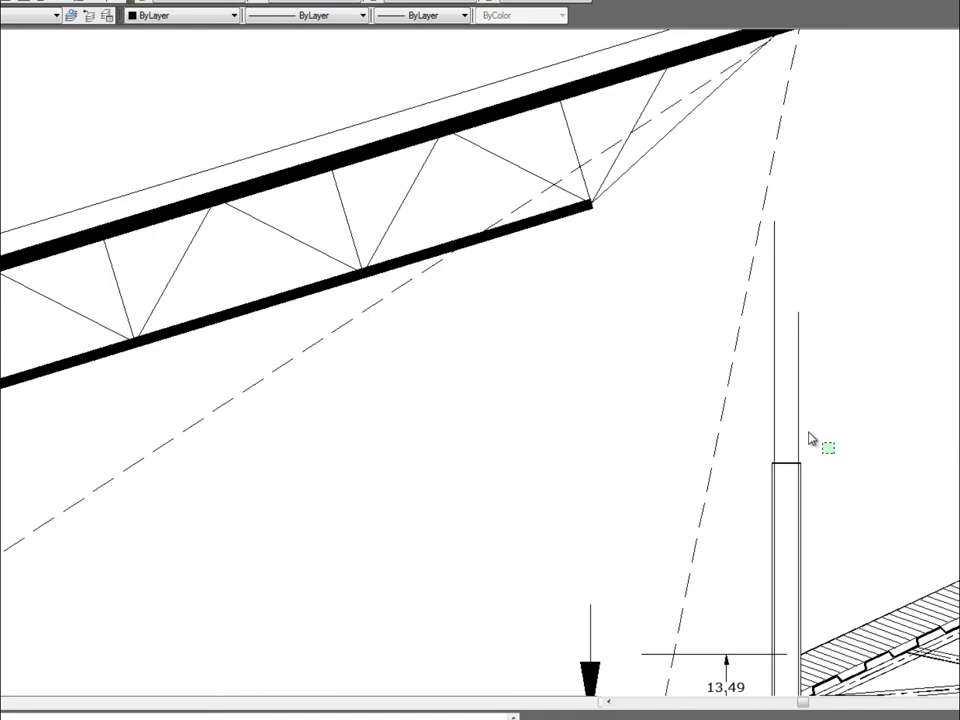
pyautogui.click(754, 405)
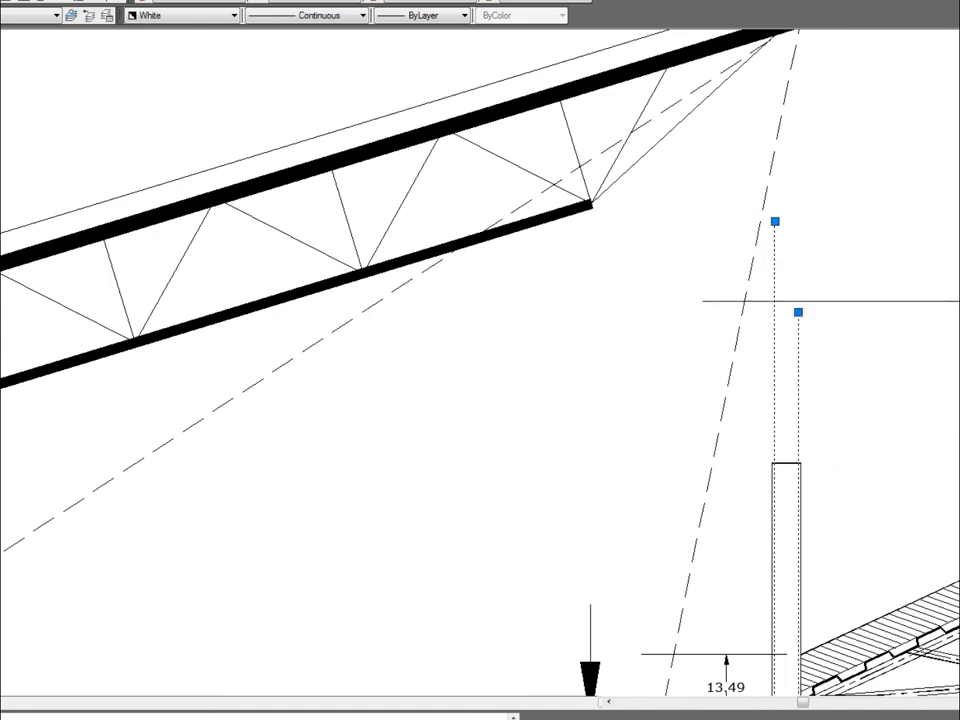
pyautogui.press('Escape')
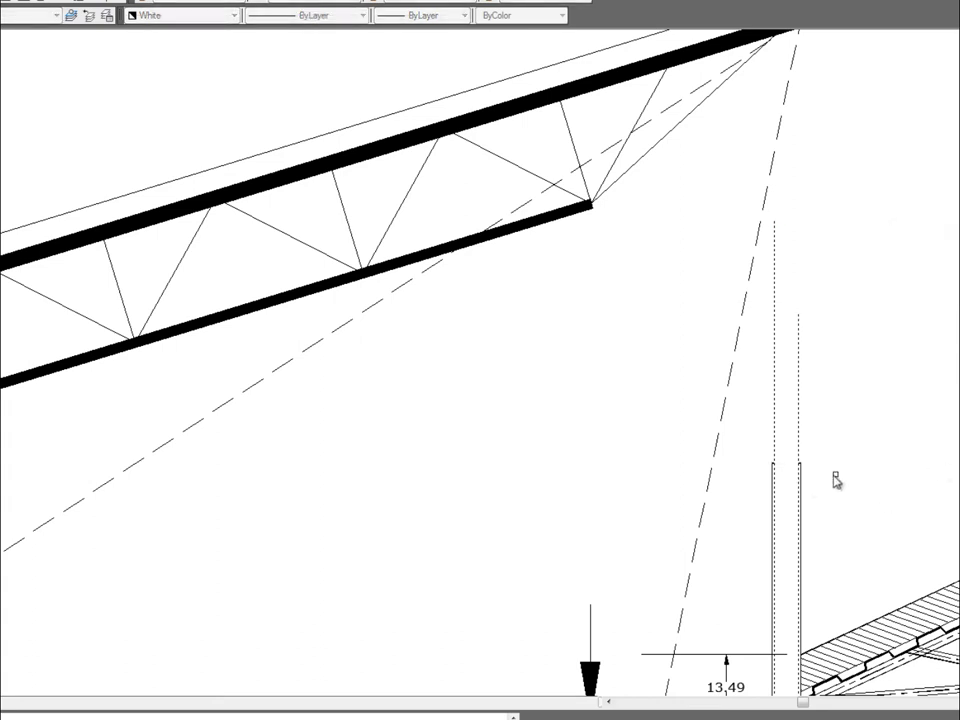
pyautogui.press('Escape')
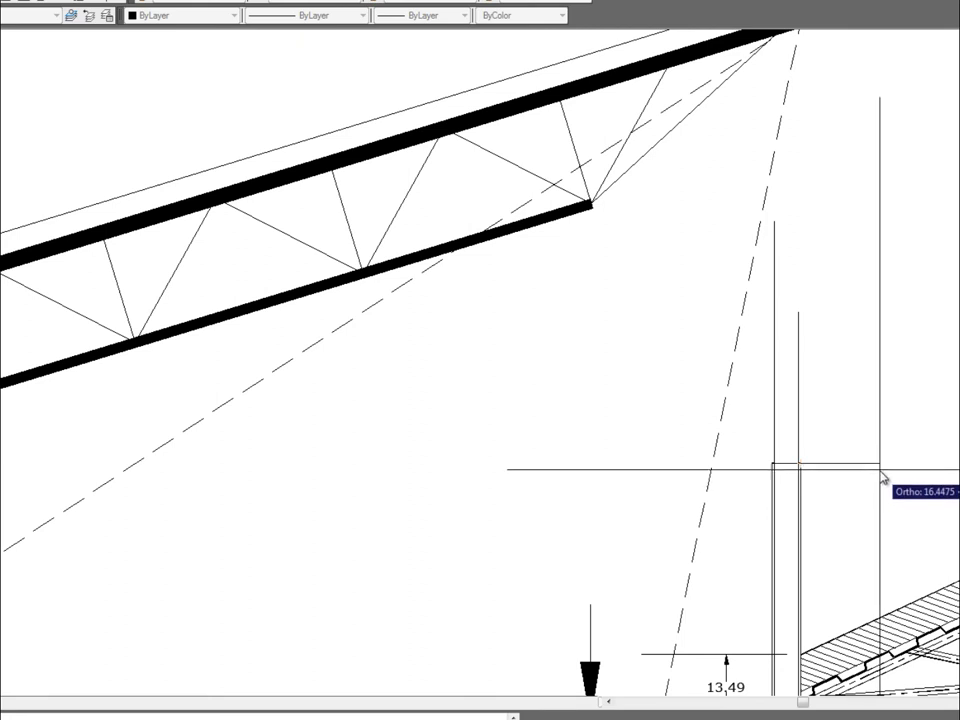
# Step: Redraw the top line across the full wall width and offset a copy of it a short distance upward
pyautogui.press('Escape')
pyautogui.click(786, 463)
pyautogui.press('Escape')
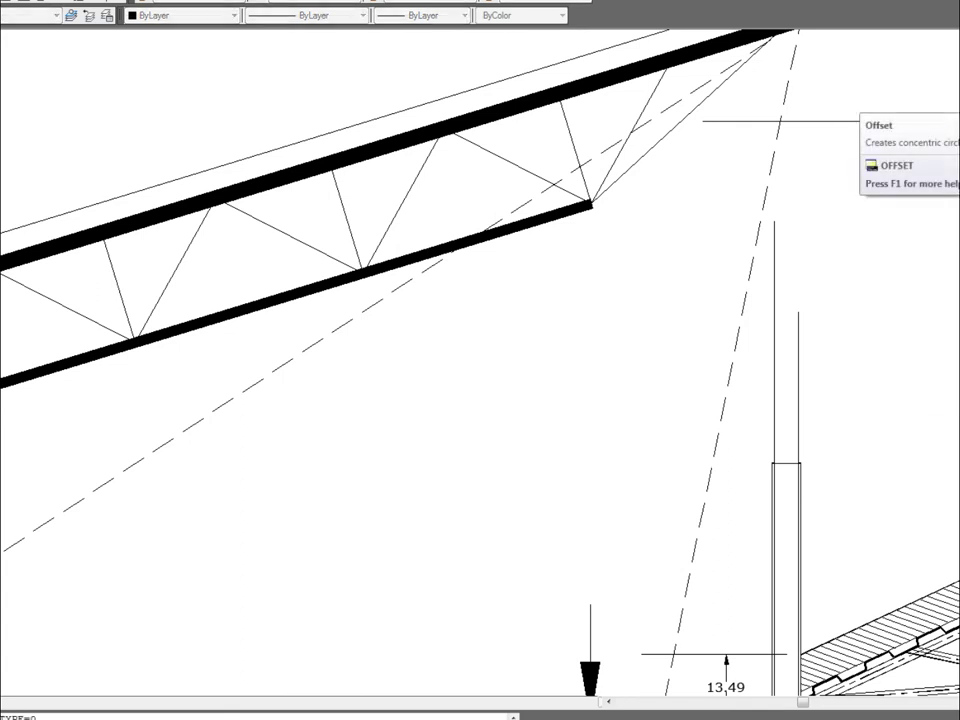
pyautogui.click(793, 463)
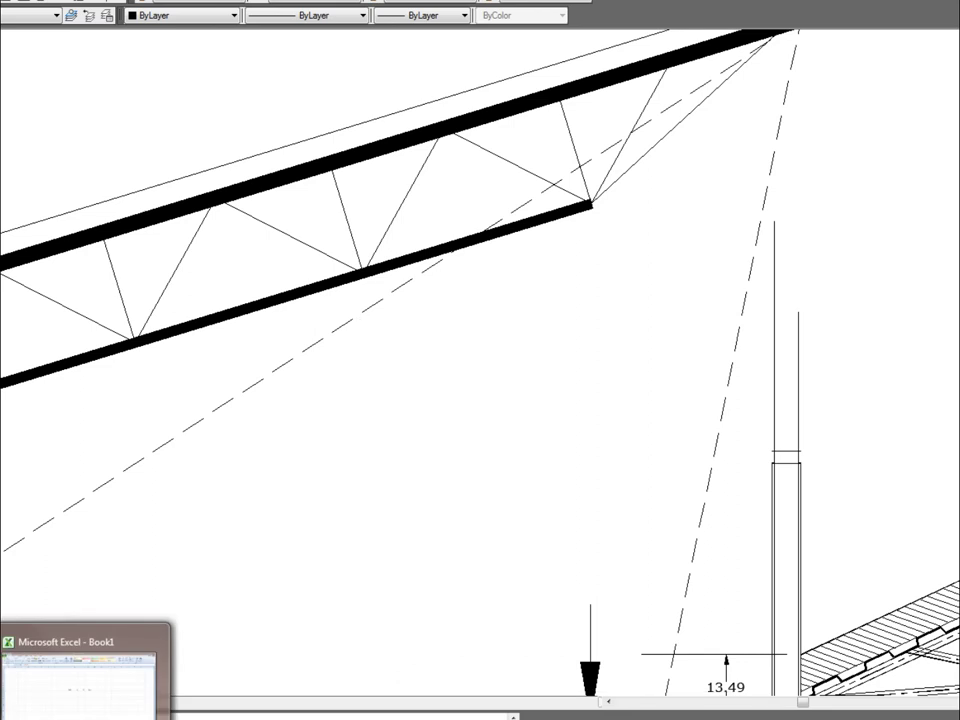
# Step: Switch to the Excel worksheet and enlarge the calculation in row 11
pyautogui.click(75, 685)
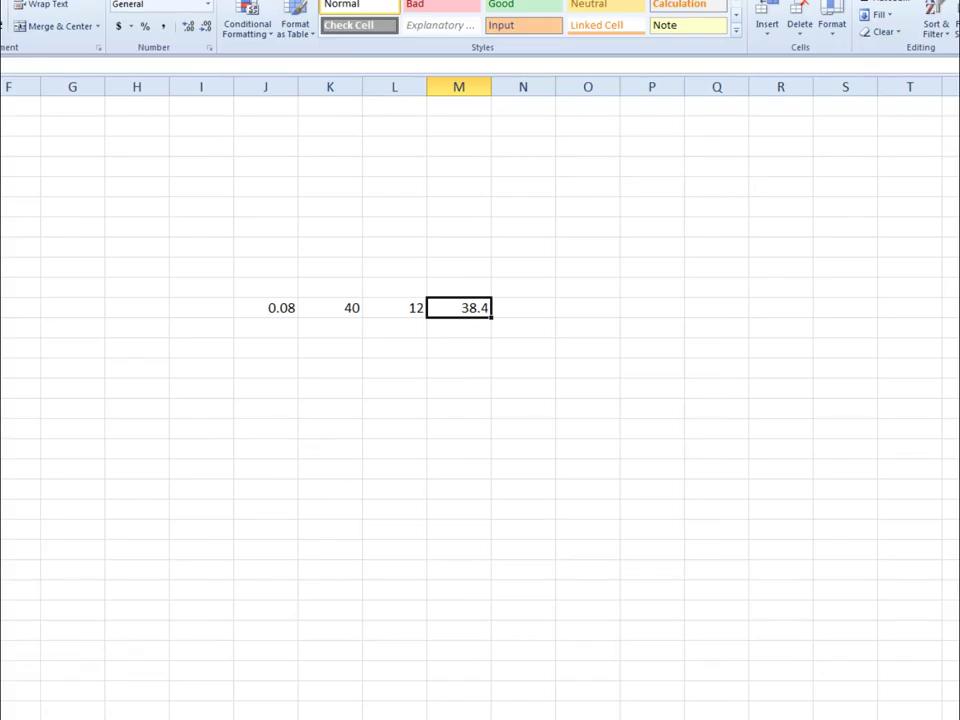
pyautogui.keyDown('ctrl'); pyautogui.scroll(3, 480, 400); pyautogui.keyUp('ctrl')
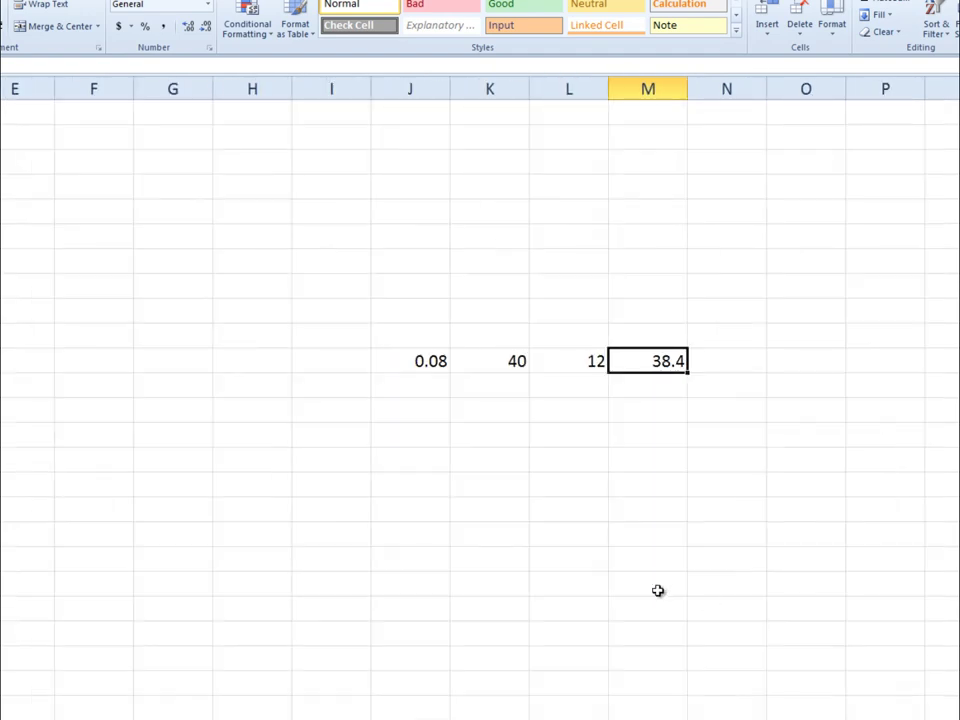
# Step: Label cell J15 "Horiz dim of the glass" and widen column J to fit the text
pyautogui.click(419, 461)
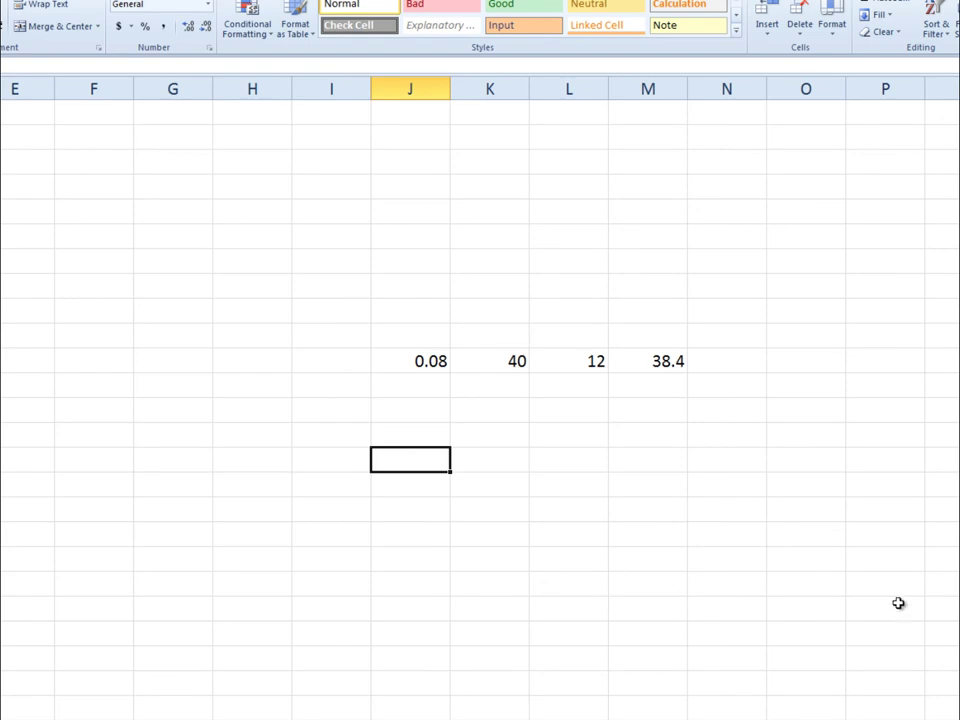
pyautogui.write('Horiz')
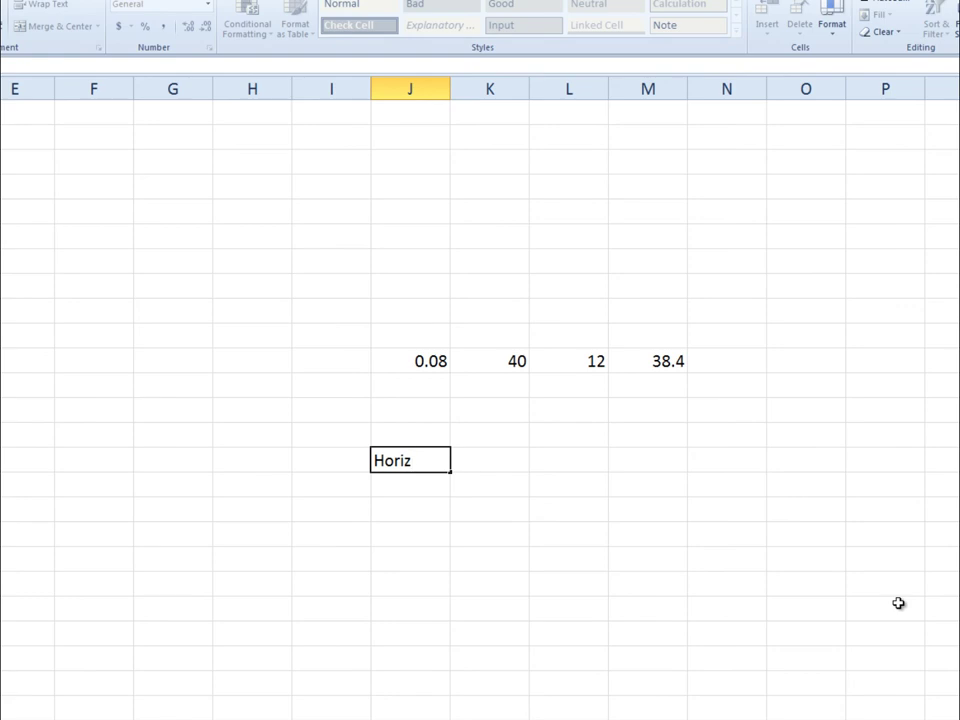
pyautogui.write(' dm')
pyautogui.write('e')
pyautogui.press('BackSpace')
pyautogui.press('BackSpace')
pyautogui.write('im of the glass')
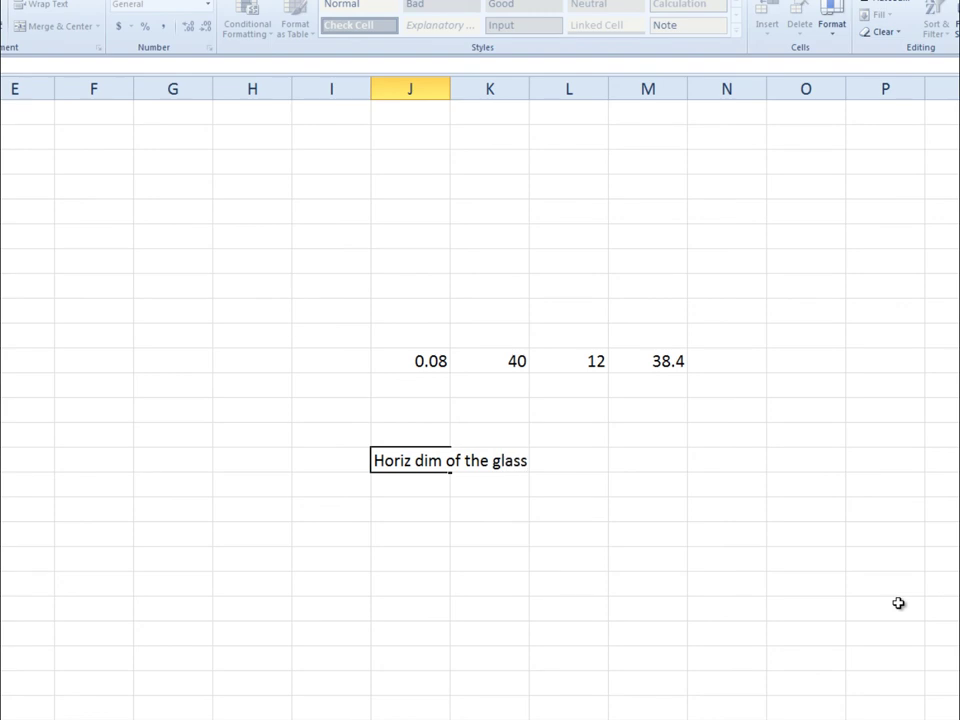
pyautogui.click(648, 285)
pyautogui.moveTo(453, 97); pyautogui.dragTo(538, 99)
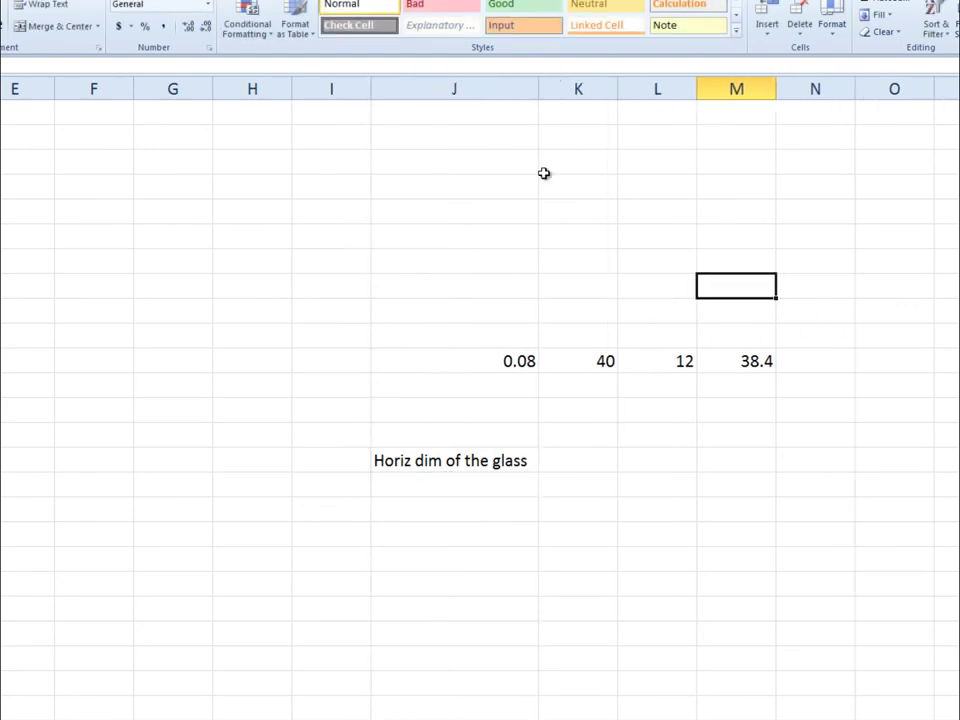
# Step: Calculate the glass's horizontal dimension in J16 with the formula =.9*40
pyautogui.click(433, 489)
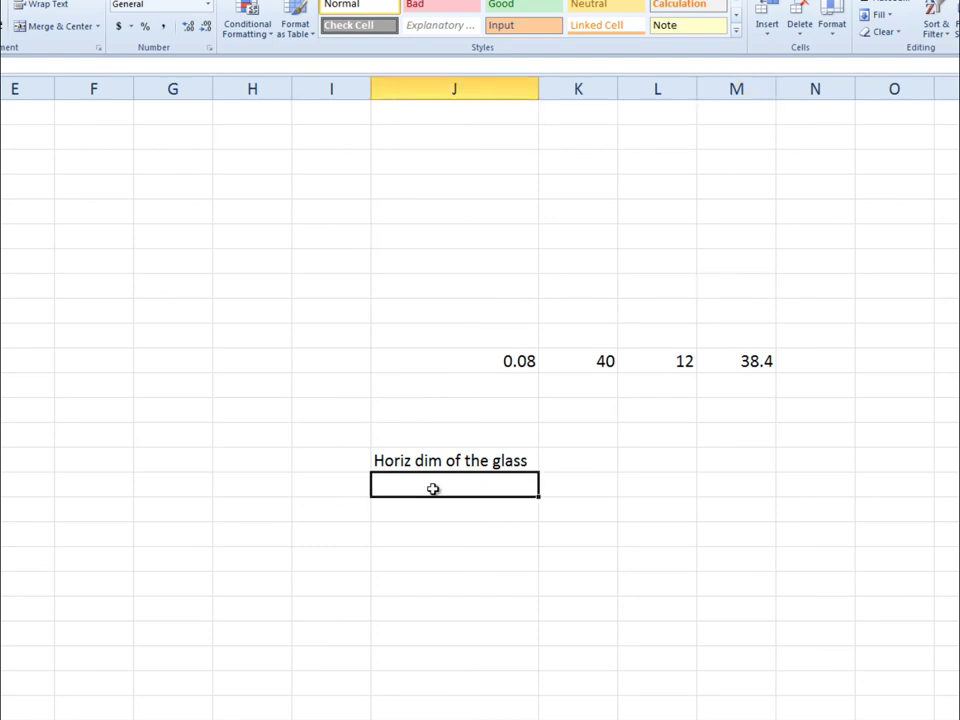
pyautogui.write('+.9*40')
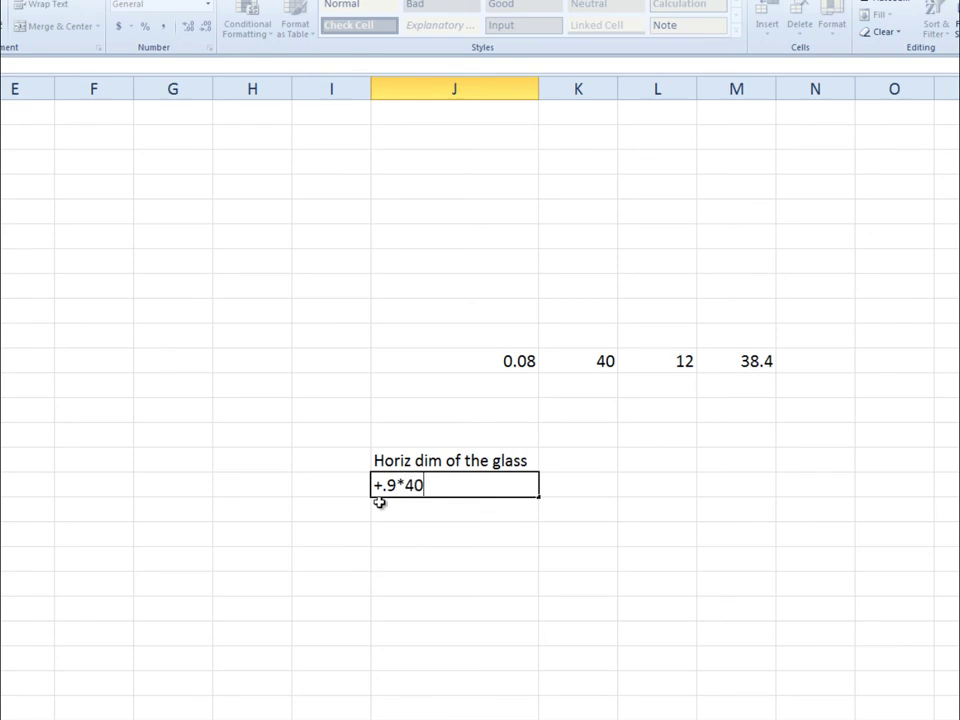
pyautogui.moveTo(380, 485); pyautogui.dragTo(372, 485)
pyautogui.write('=')
pyautogui.click(422, 515)
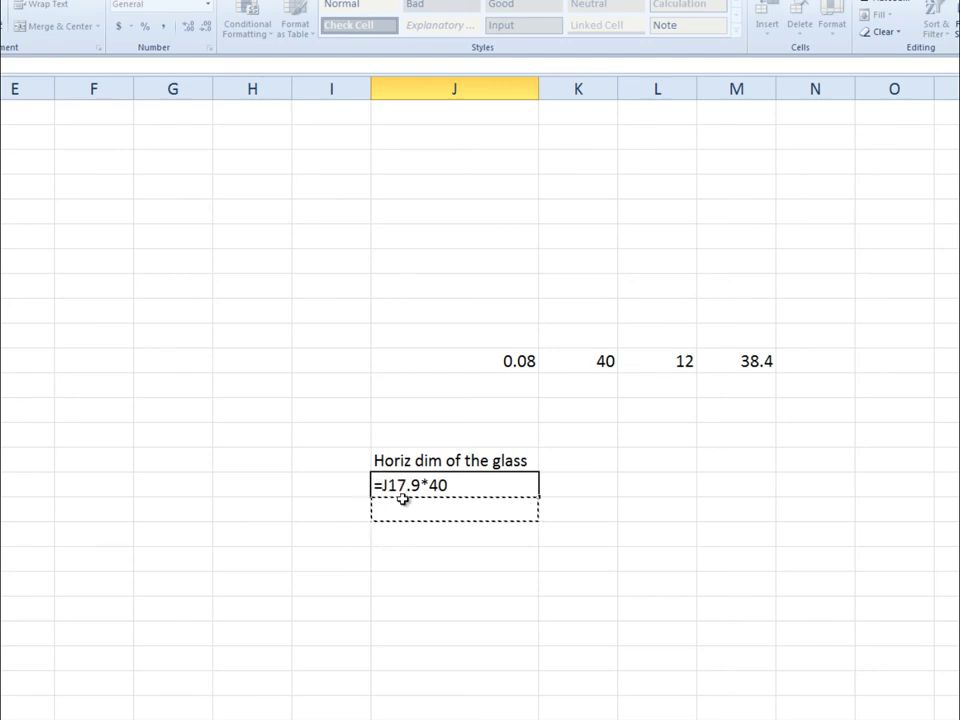
pyautogui.press('BackSpace')
pyautogui.press('BackSpace')
pyautogui.press('BackSpace')
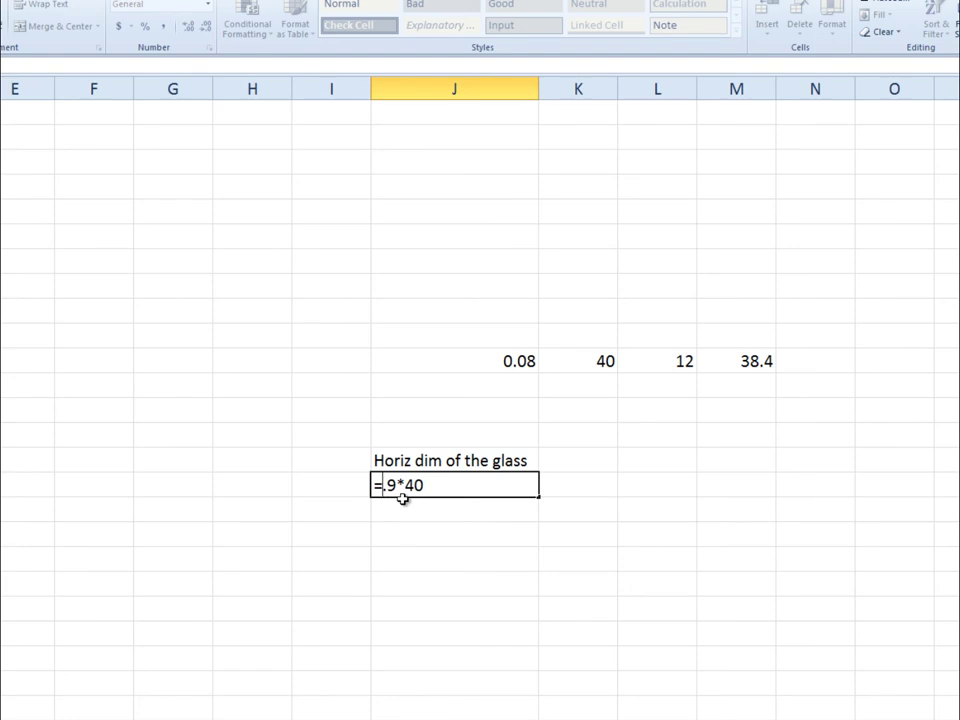
pyautogui.press('Return')
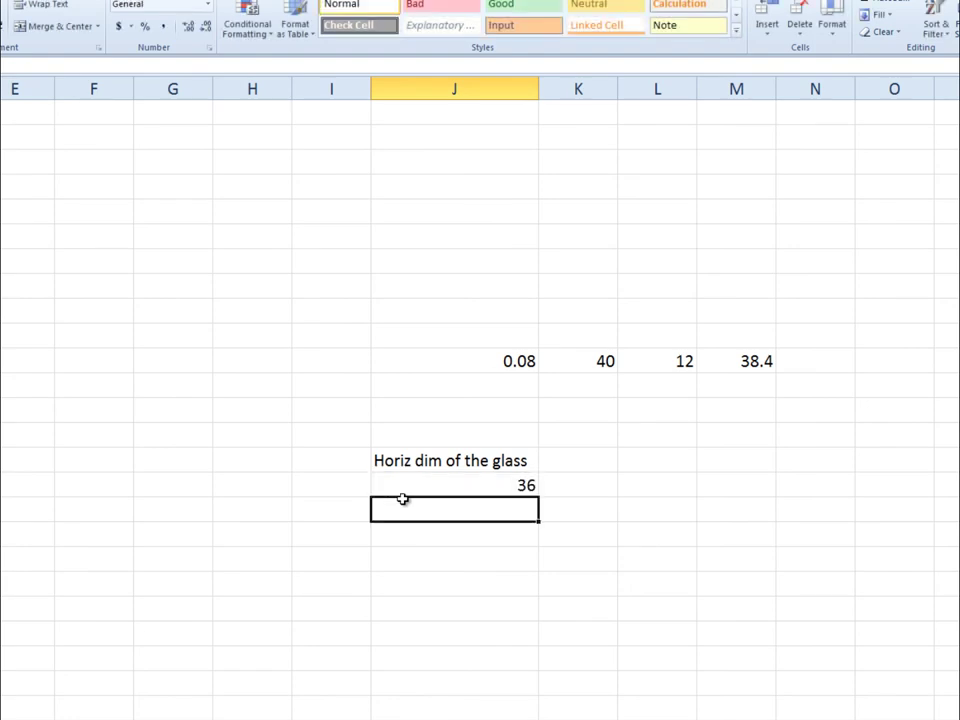
pyautogui.click(484, 482)
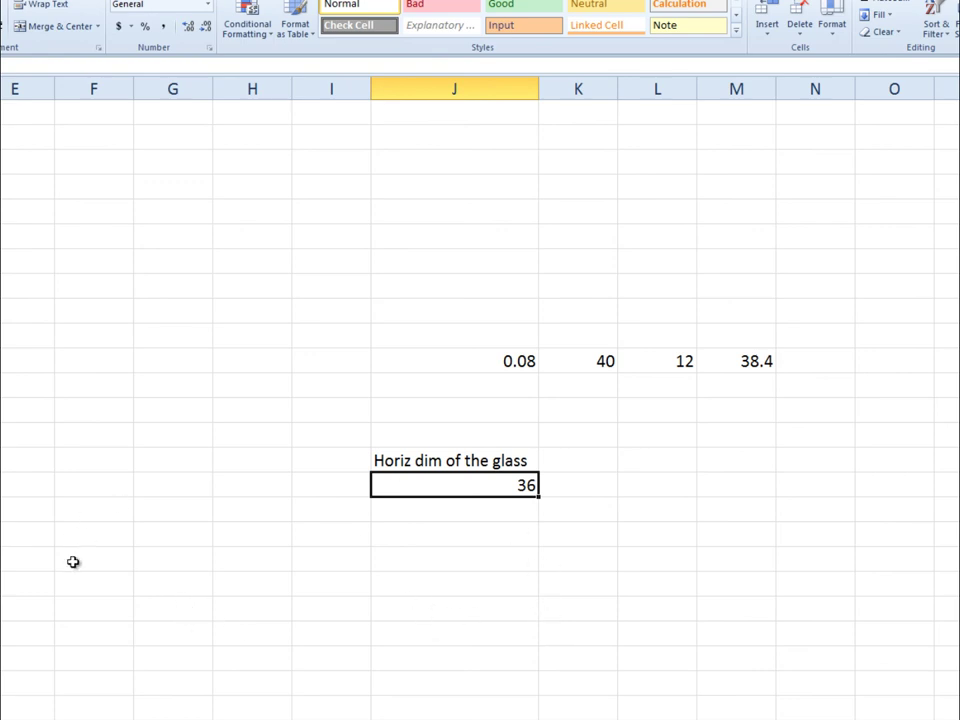
# Step: Label cell K15 "Afloor" and calculate the floor area beneath it with =40*40
pyautogui.click(598, 459)
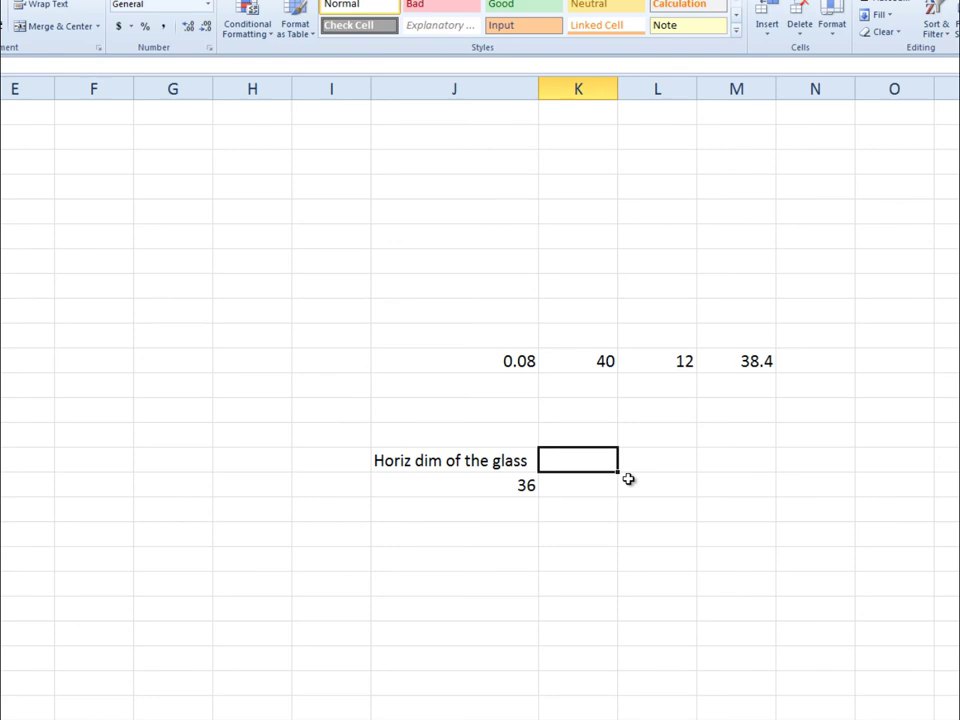
pyautogui.write('Afl')
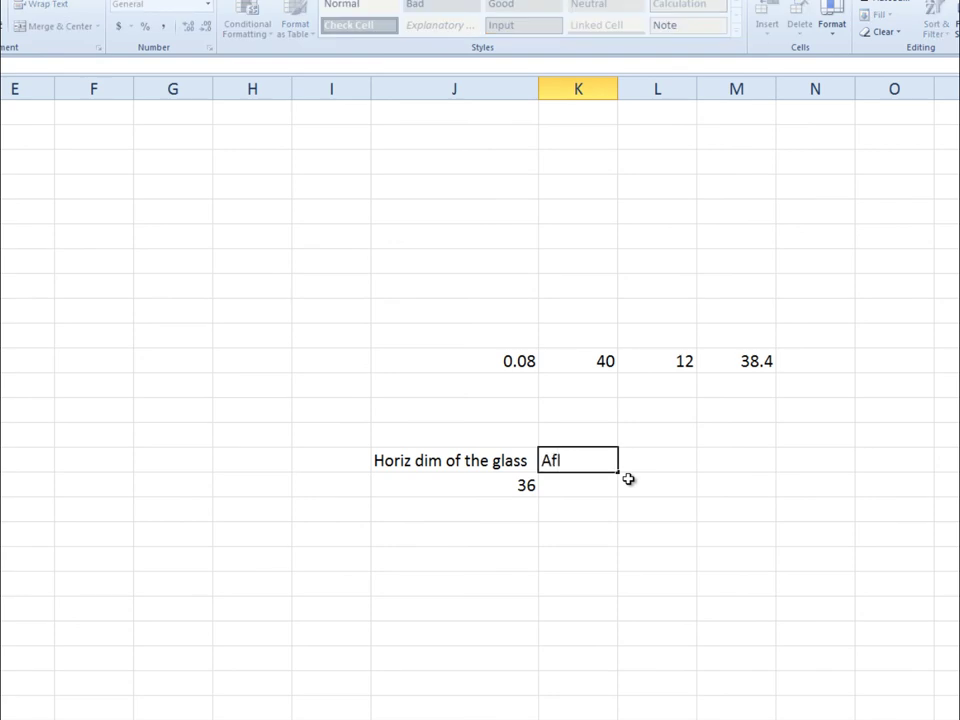
pyautogui.write('oor')
pyautogui.click(586, 493)
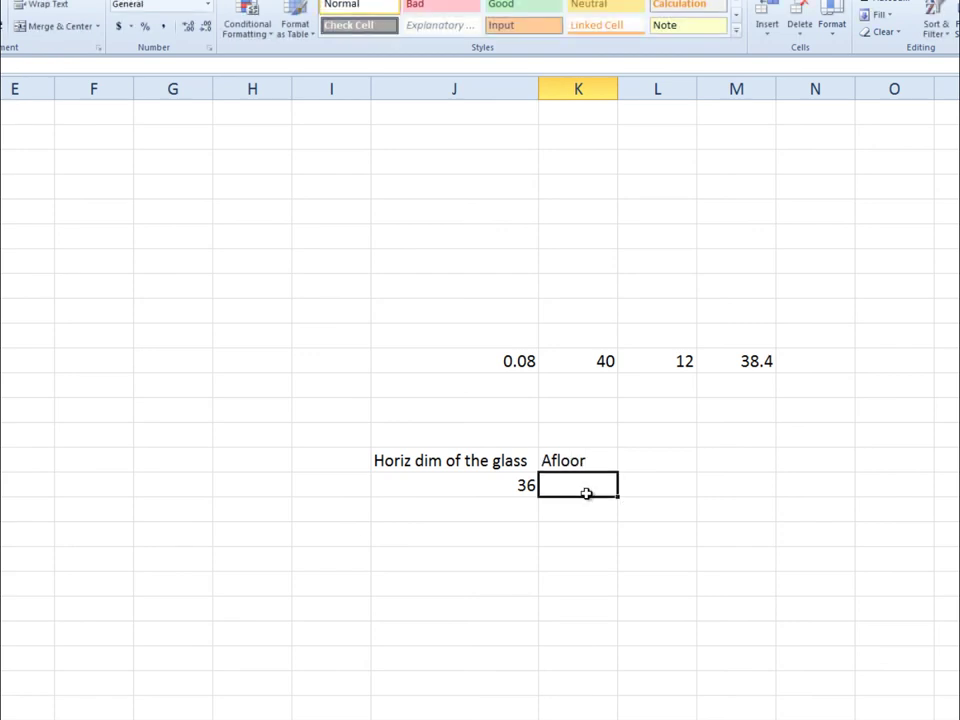
pyautogui.write('-40')
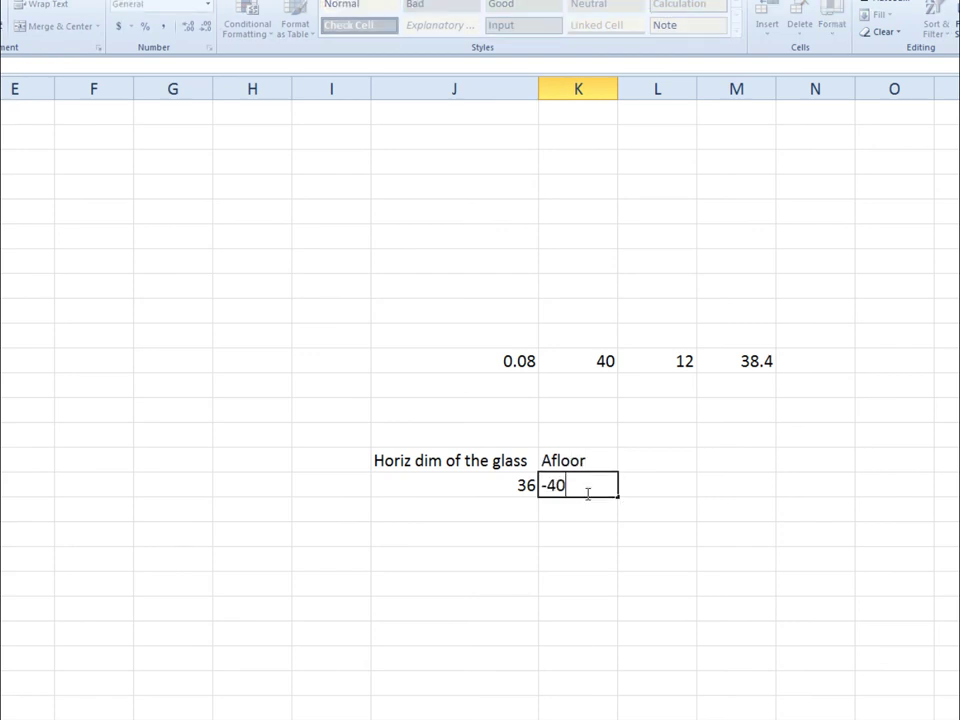
pyautogui.write('*40')
pyautogui.click(545, 485)
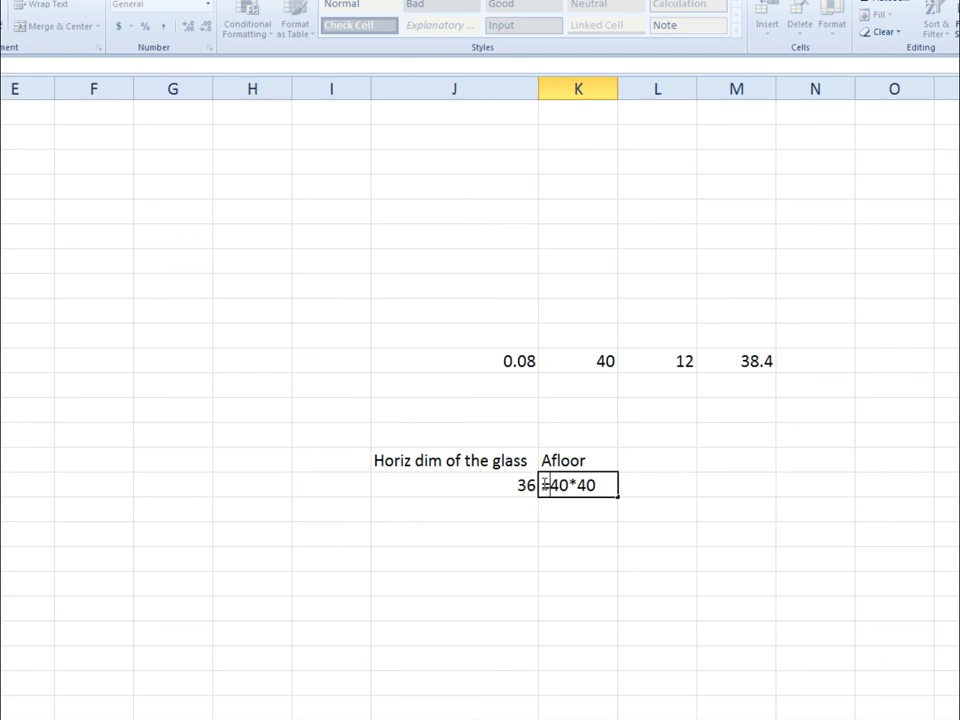
pyautogui.press('Return')
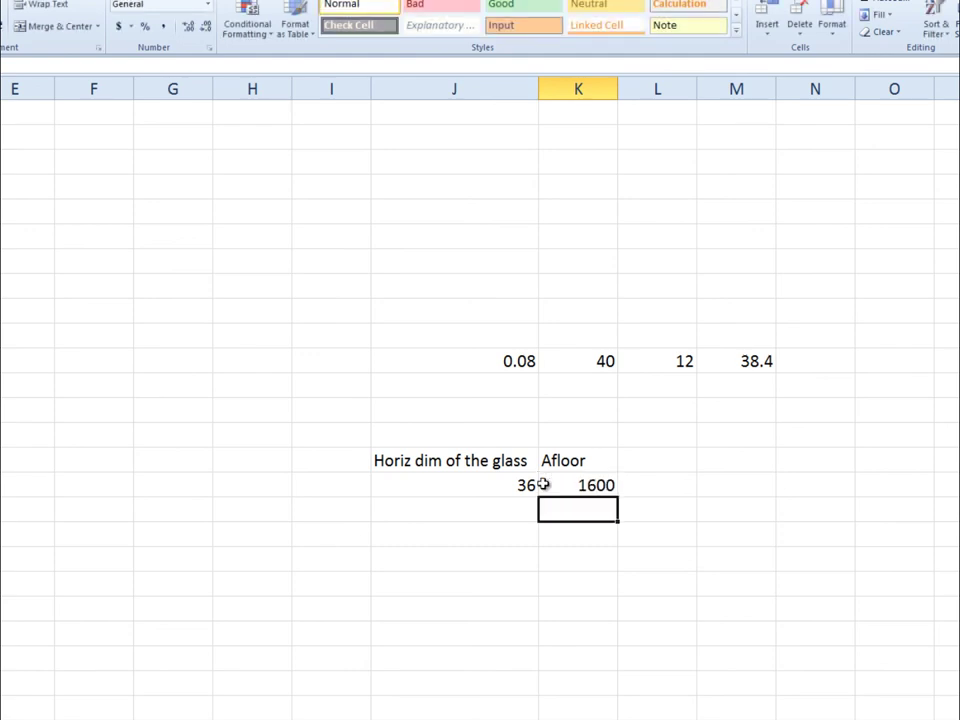
# Step: Label cell L15 "Aglass" and calculate the glass area beneath it as .2 times the floor area in K16
pyautogui.click(670, 486)
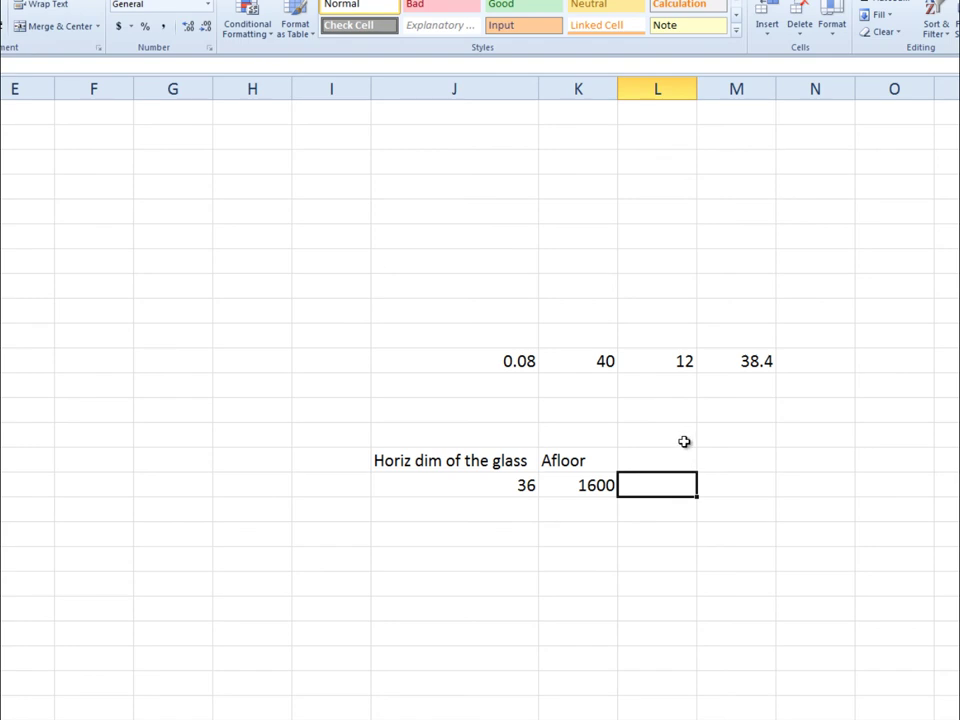
pyautogui.click(672, 457)
pyautogui.write('A')
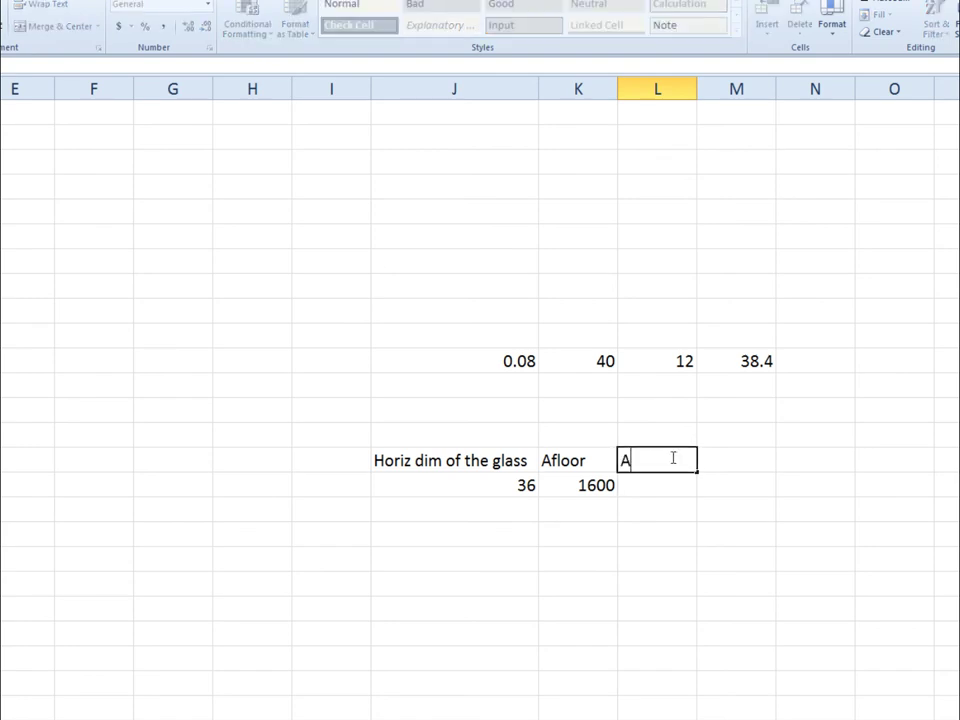
pyautogui.write('glass')
pyautogui.click(662, 486)
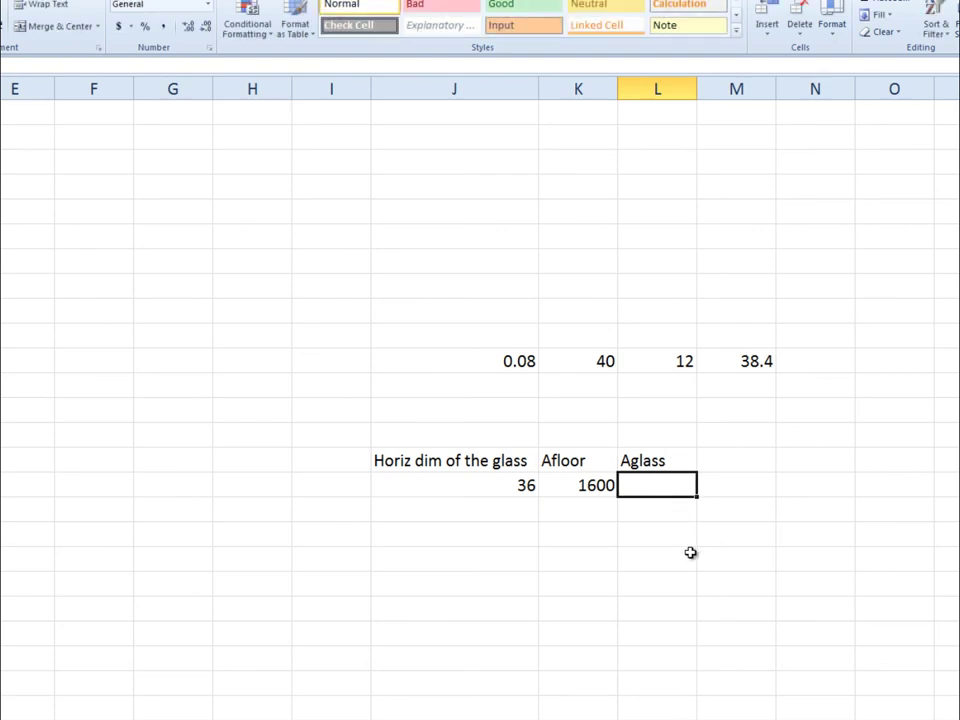
pyautogui.write('=.2*')
pyautogui.click(592, 485)
pyautogui.press('Return')
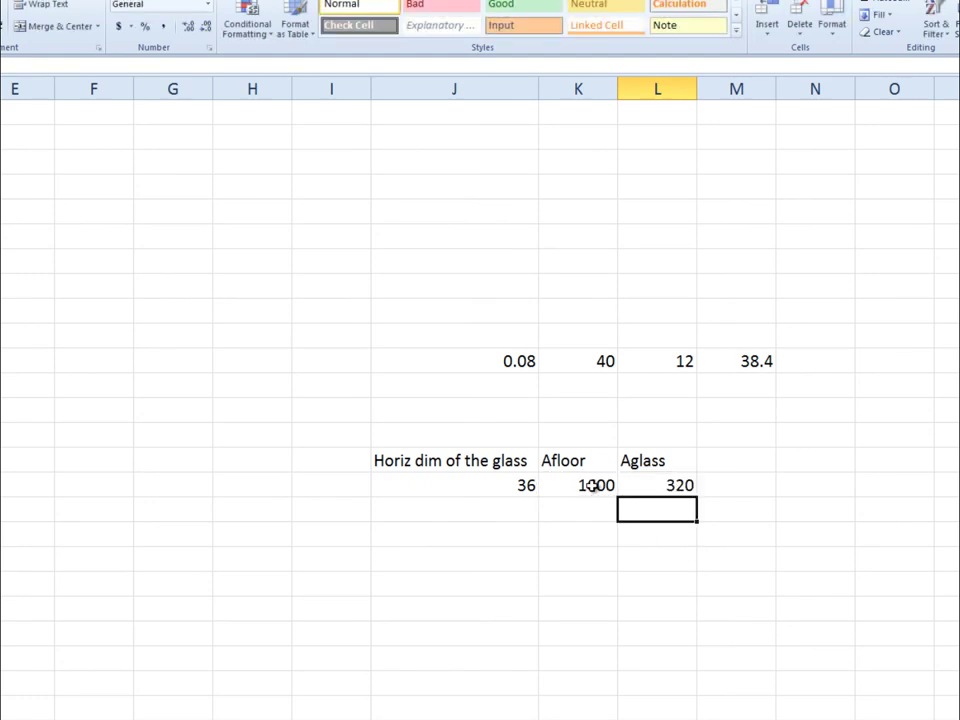
# Step: Add the heading "DimVertGlass" in cell M15, beside the Aglass heading
pyautogui.click(732, 456)
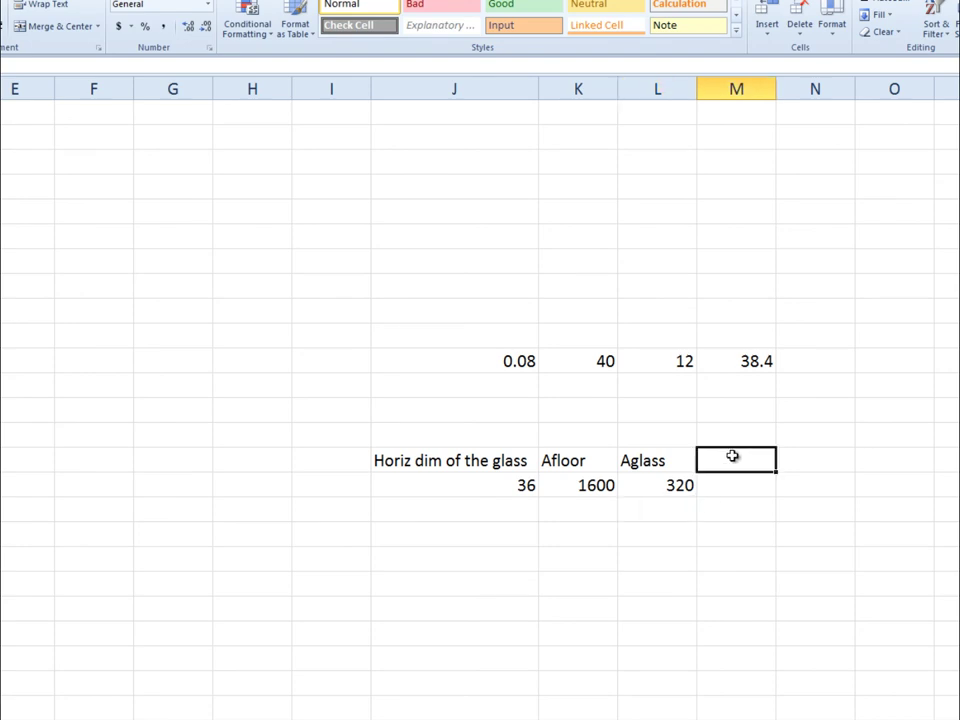
pyautogui.write('Dim')
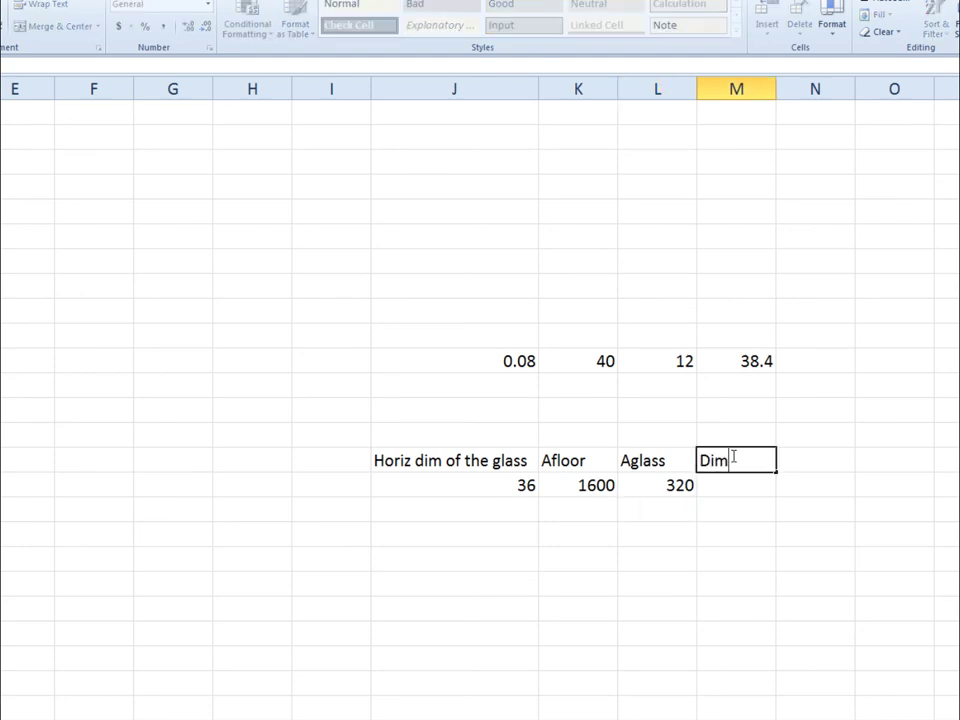
pyautogui.write('VertGlass')
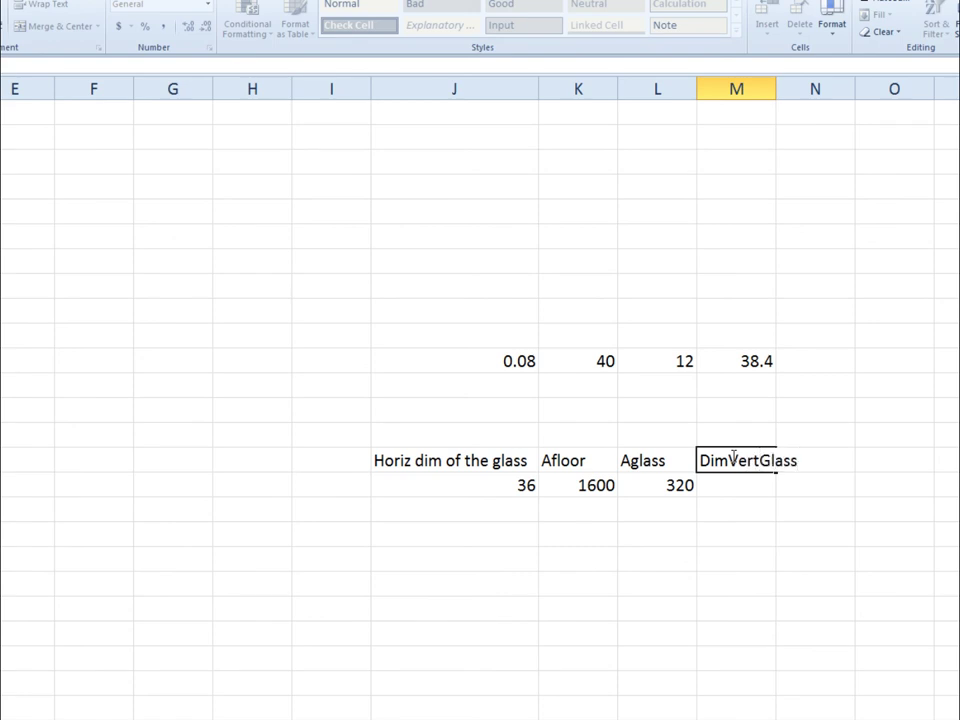
# Step: Calculate the glass's vertical dimension in M16 by dividing the glass area by the horizontal dimension, =L16/J16
pyautogui.click(757, 489)
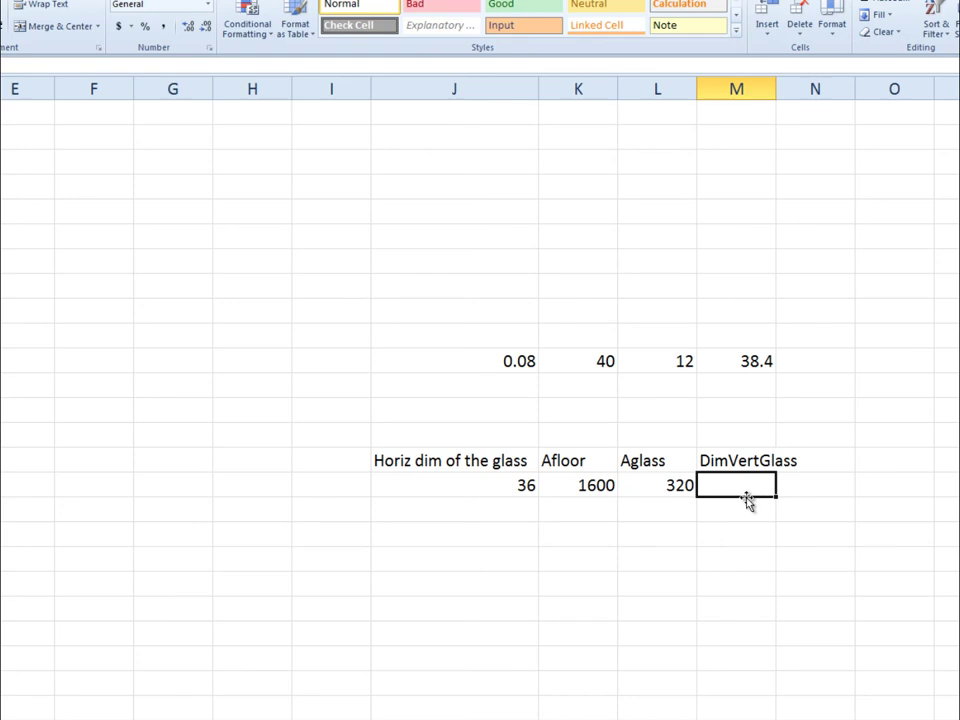
pyautogui.write('=')
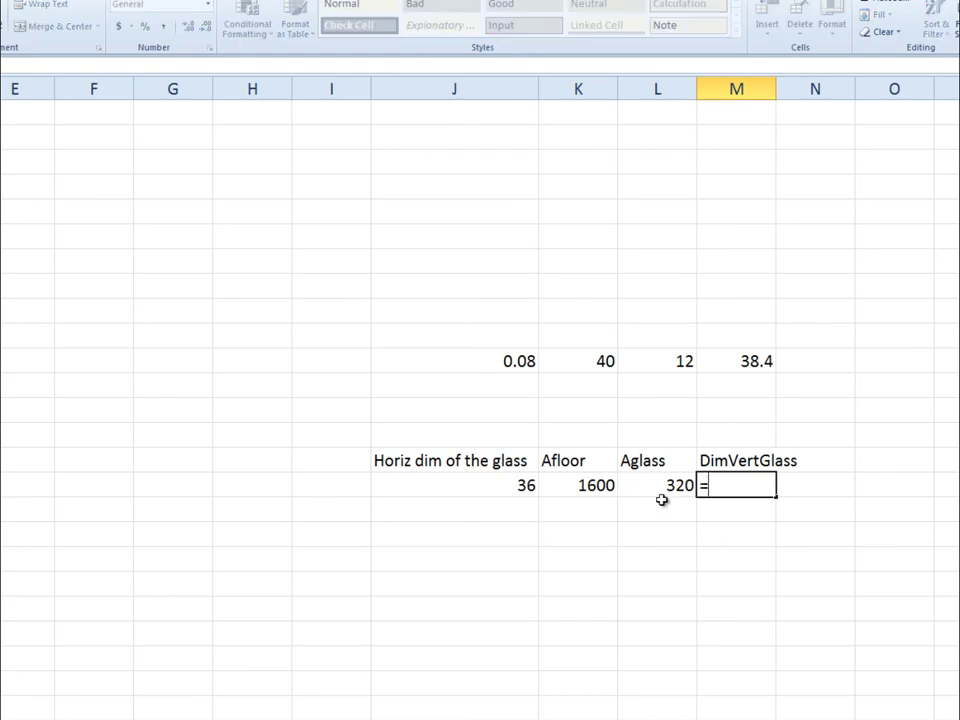
pyautogui.click(666, 488)
pyautogui.write('=')
pyautogui.press('BackSpace')
pyautogui.write('/')
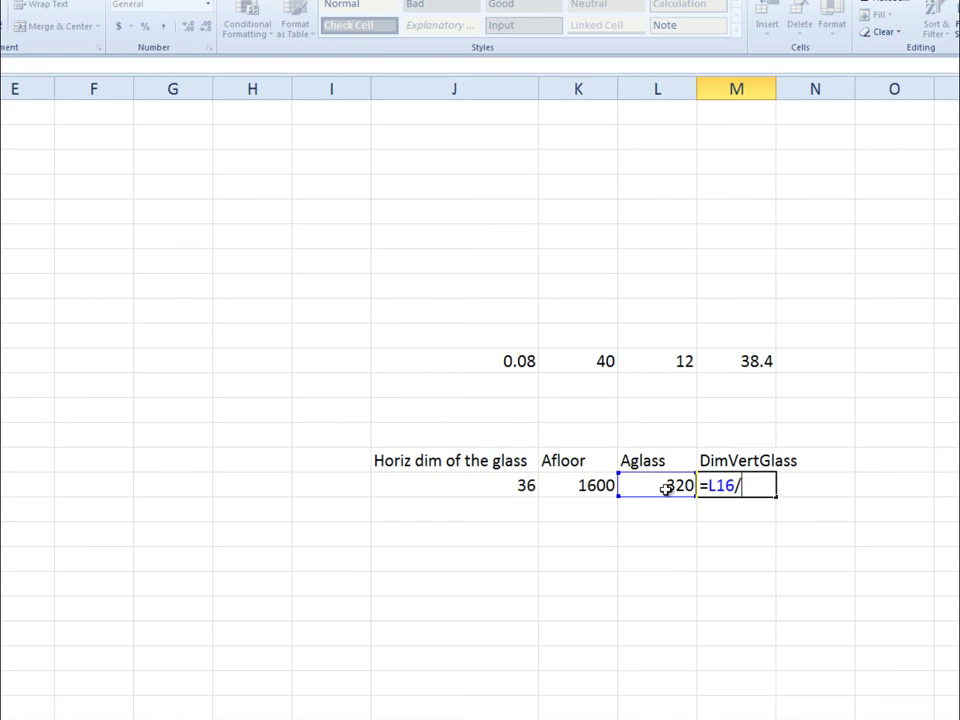
pyautogui.click(523, 485)
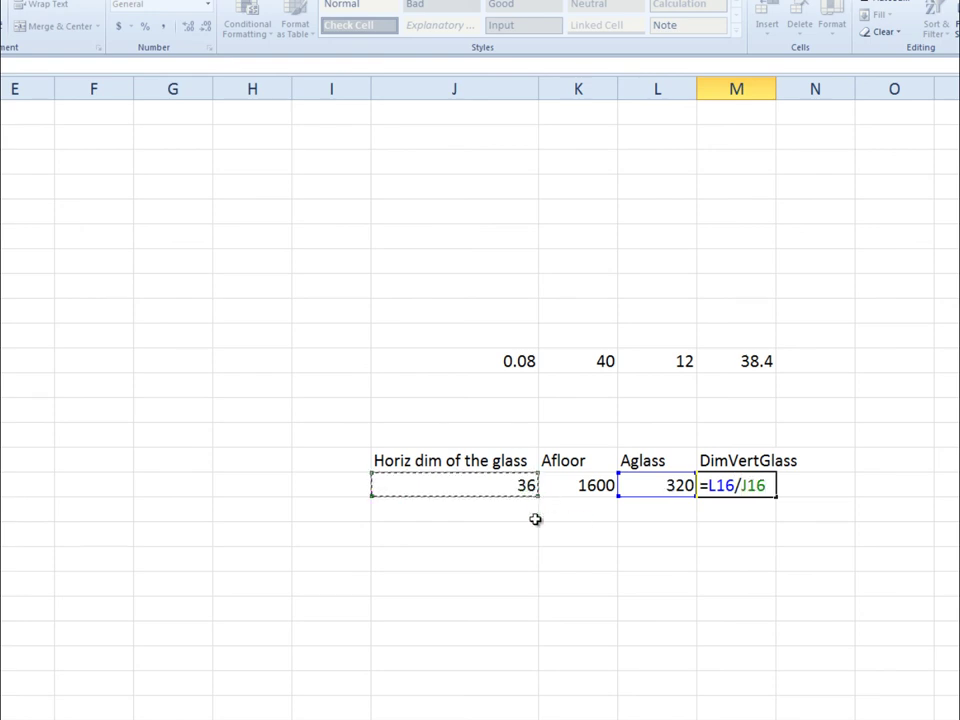
pyautogui.press('BackSpace')
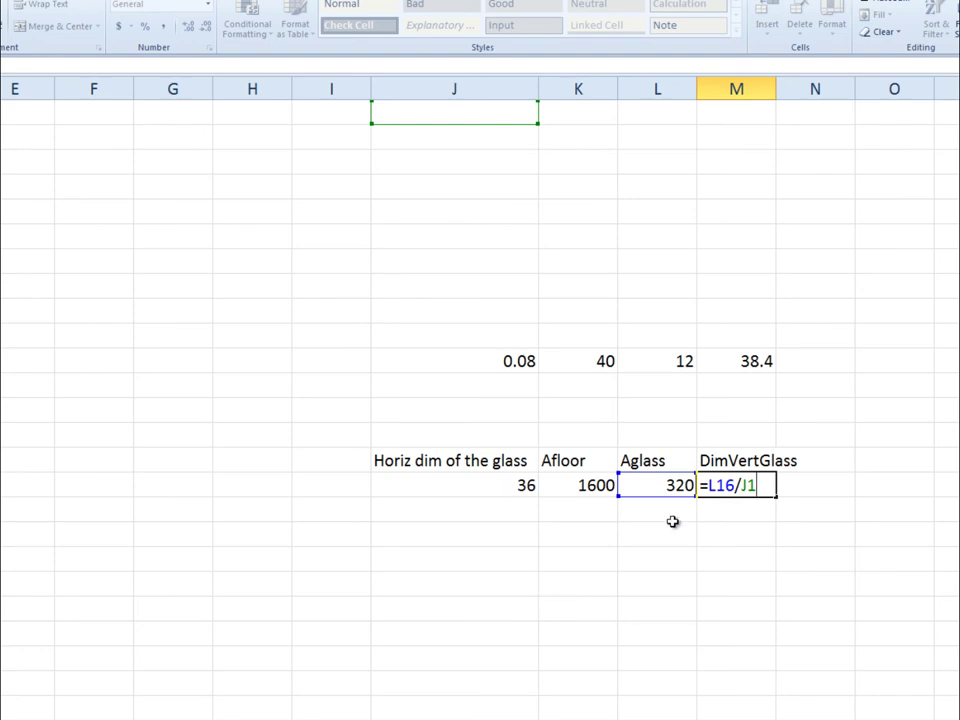
pyautogui.press('BackSpace')
pyautogui.press('BackSpace')
pyautogui.click(499, 488)
pyautogui.press('Return')
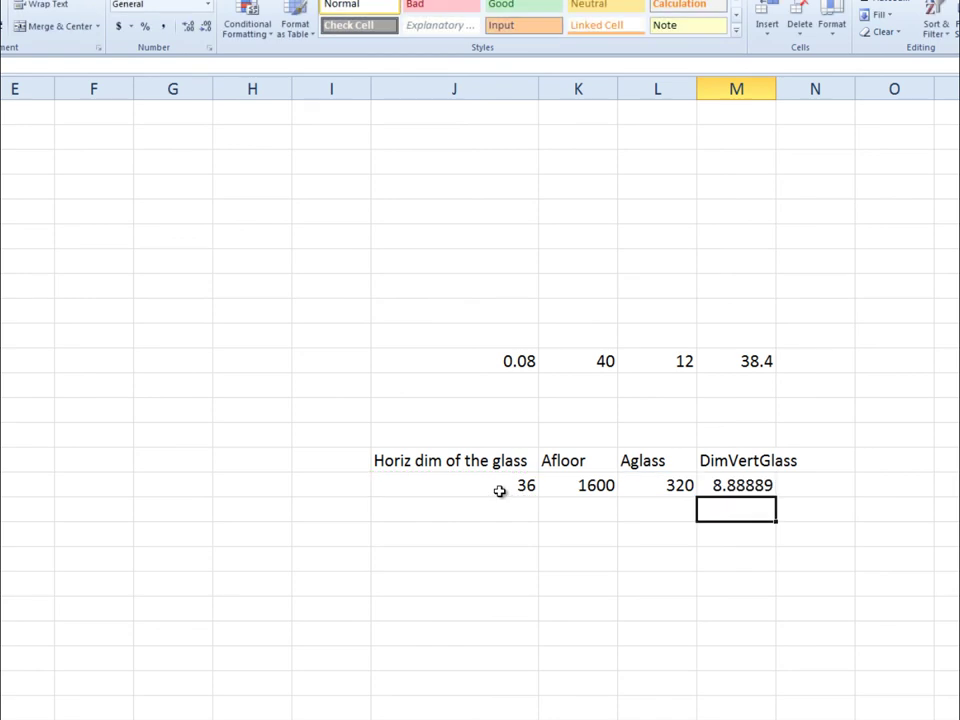
pyautogui.click(737, 484)
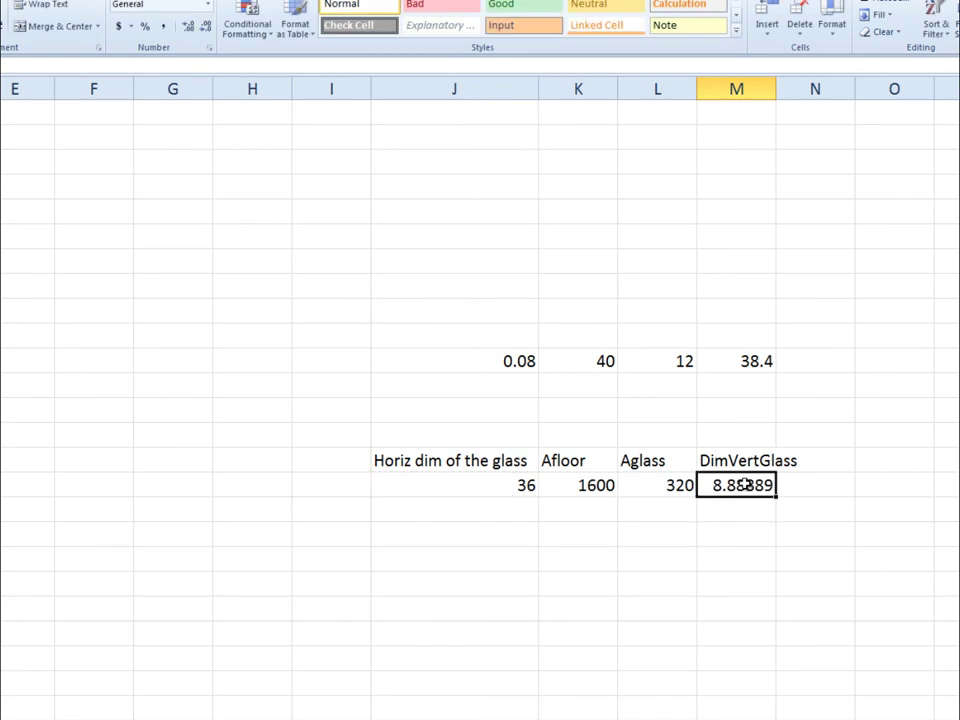
# Step: Enter 12 in cell N16 and convert the vertical glass dimension to inches in O16 with =M16*N16
pyautogui.click(829, 490)
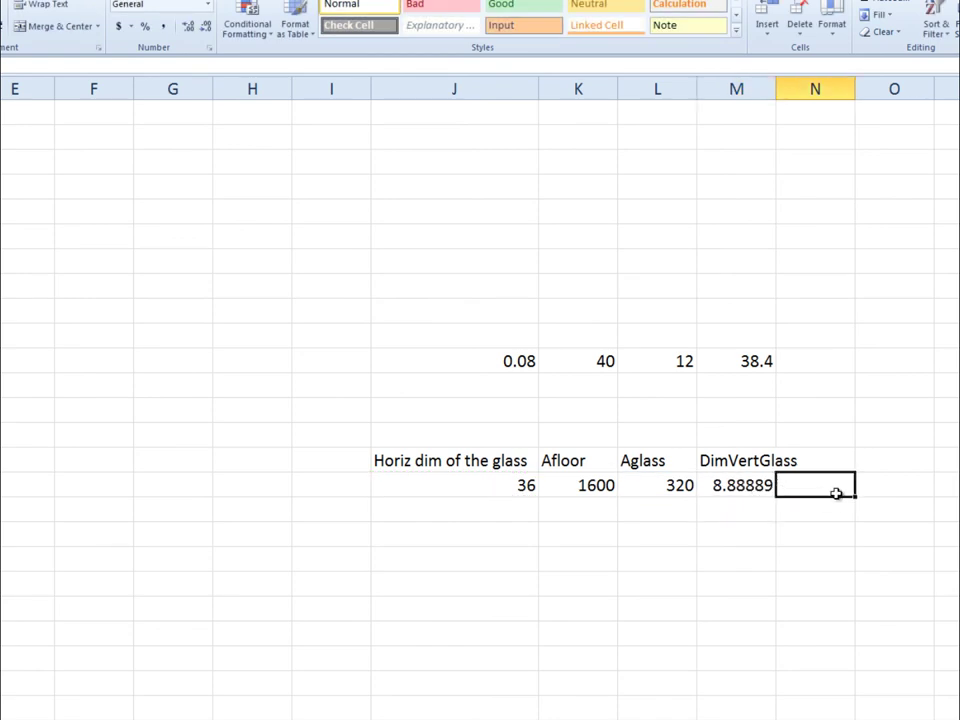
pyautogui.write('12')
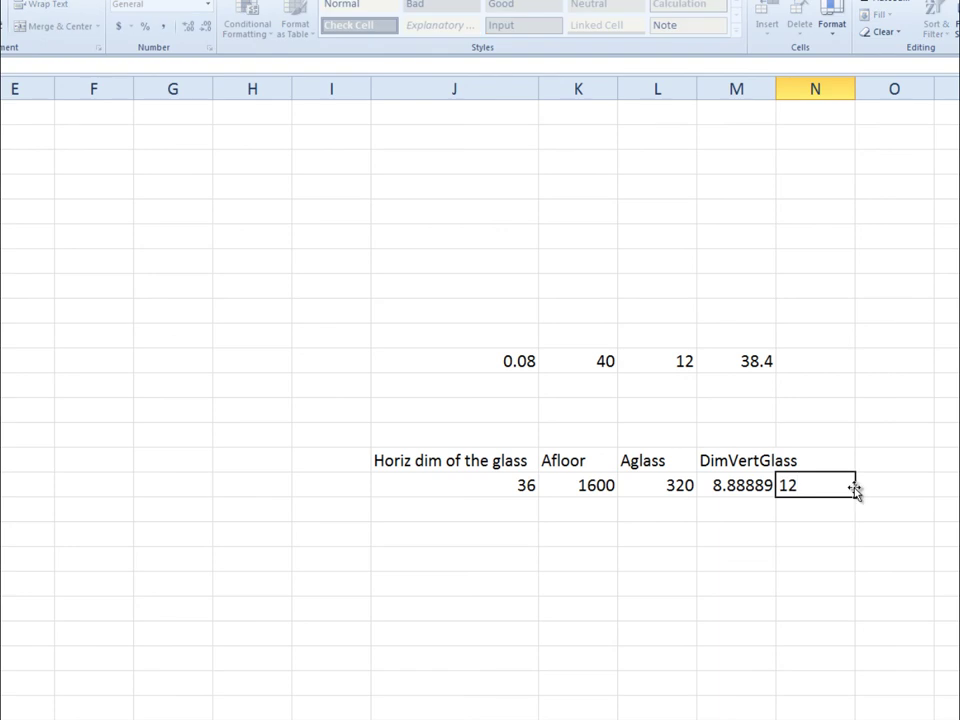
pyautogui.click(890, 486)
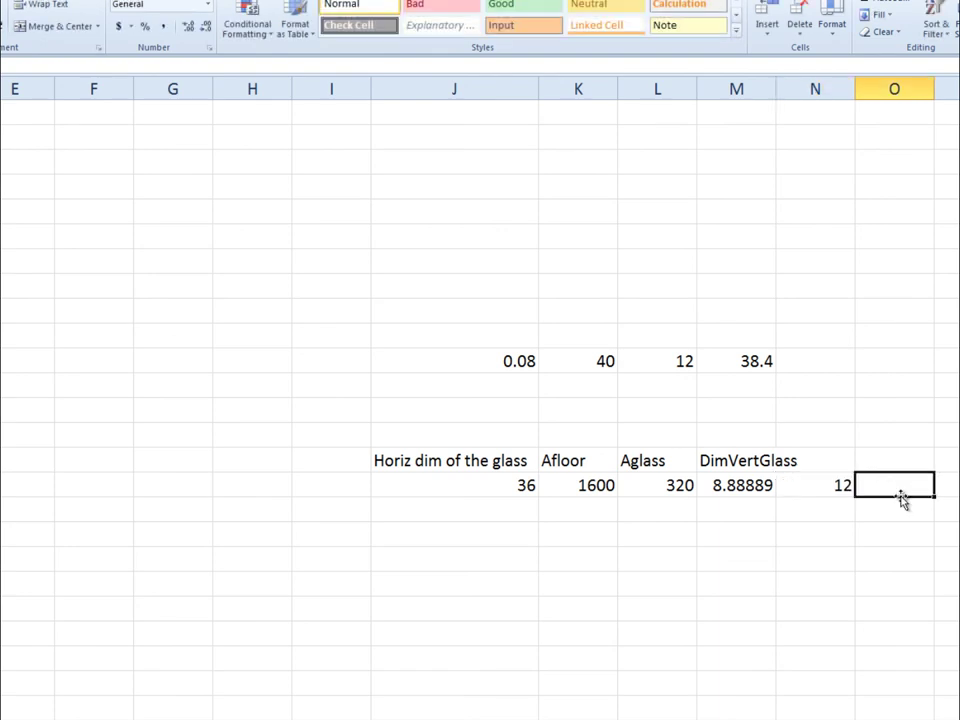
pyautogui.write('=')
pyautogui.click(768, 488)
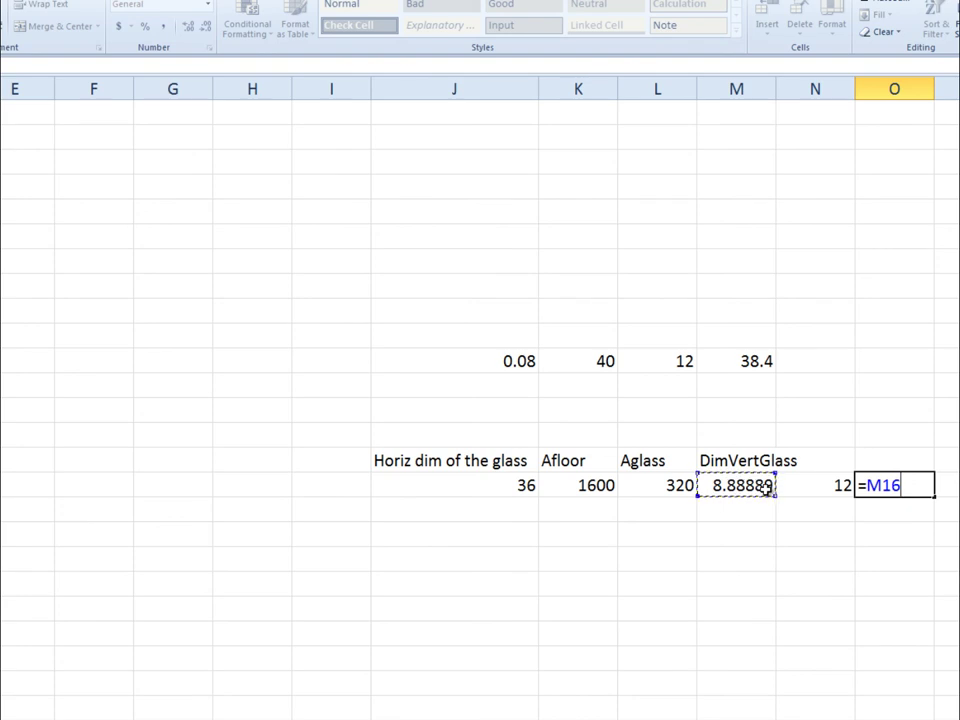
pyautogui.write('*')
pyautogui.click(834, 488)
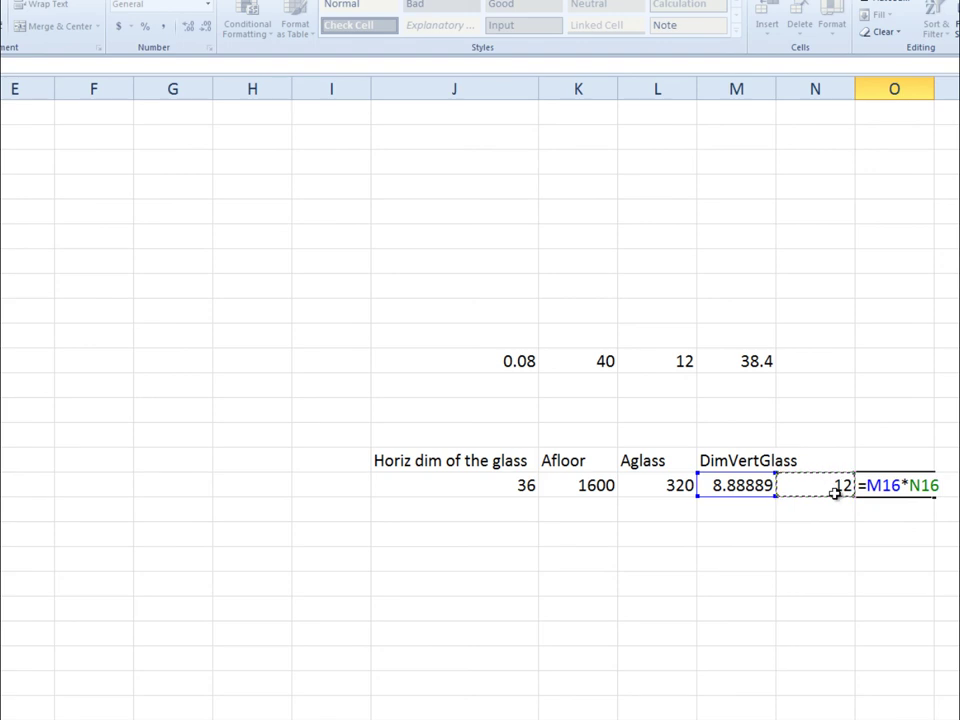
pyautogui.press('Return')
pyautogui.click(919, 494)
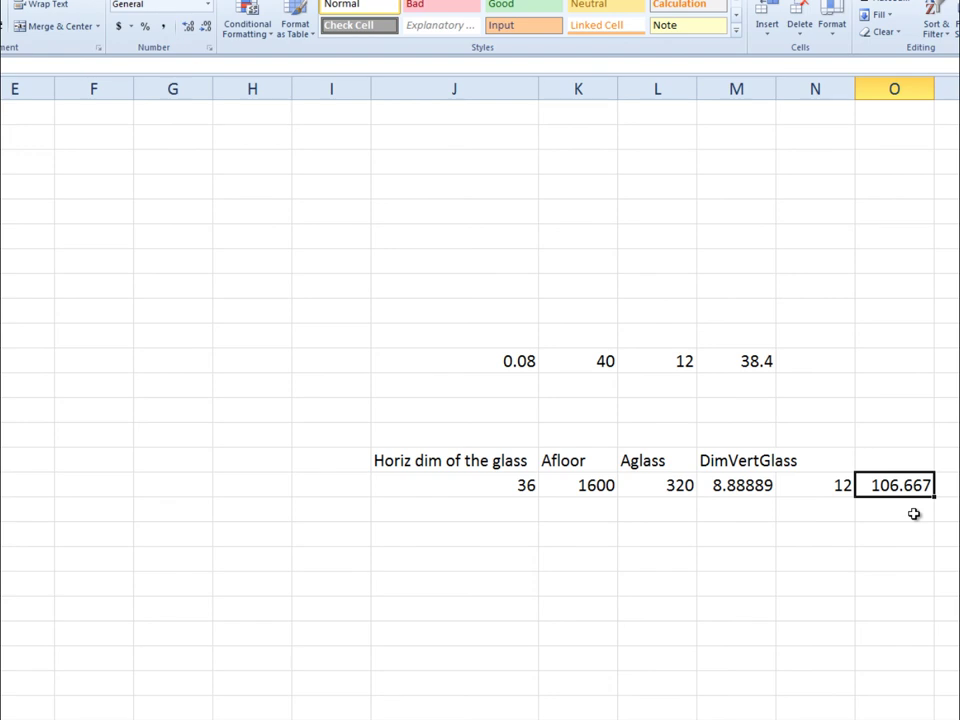
# Step: Enter the rounded glass height of 108 in cell O17
pyautogui.click(925, 510)
pyautogui.write('108')
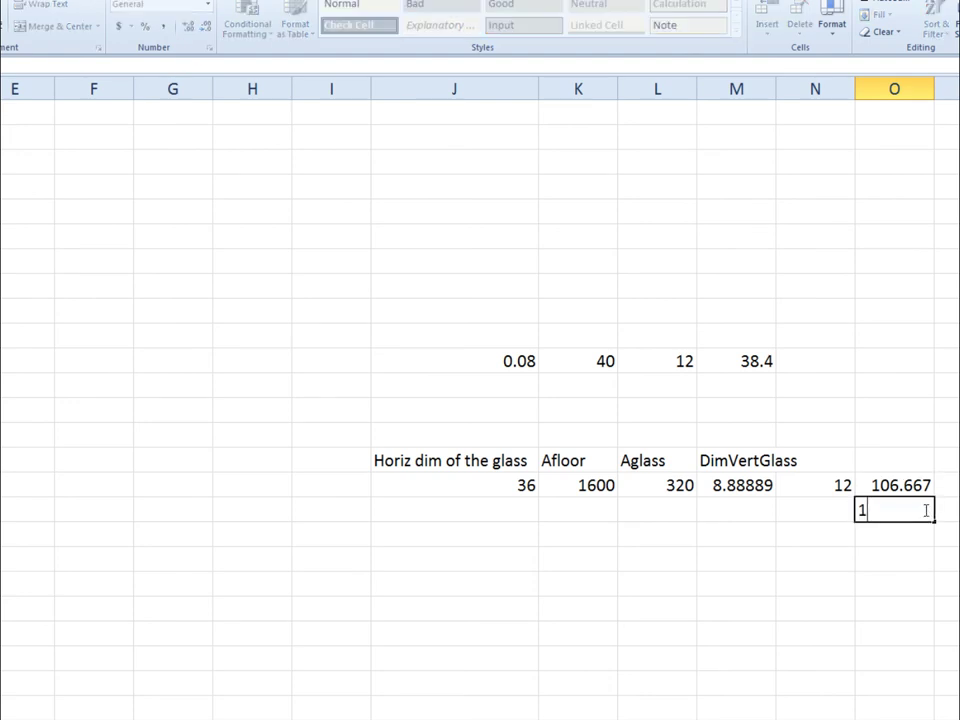
pyautogui.click(948, 560)
pyautogui.click(898, 512)
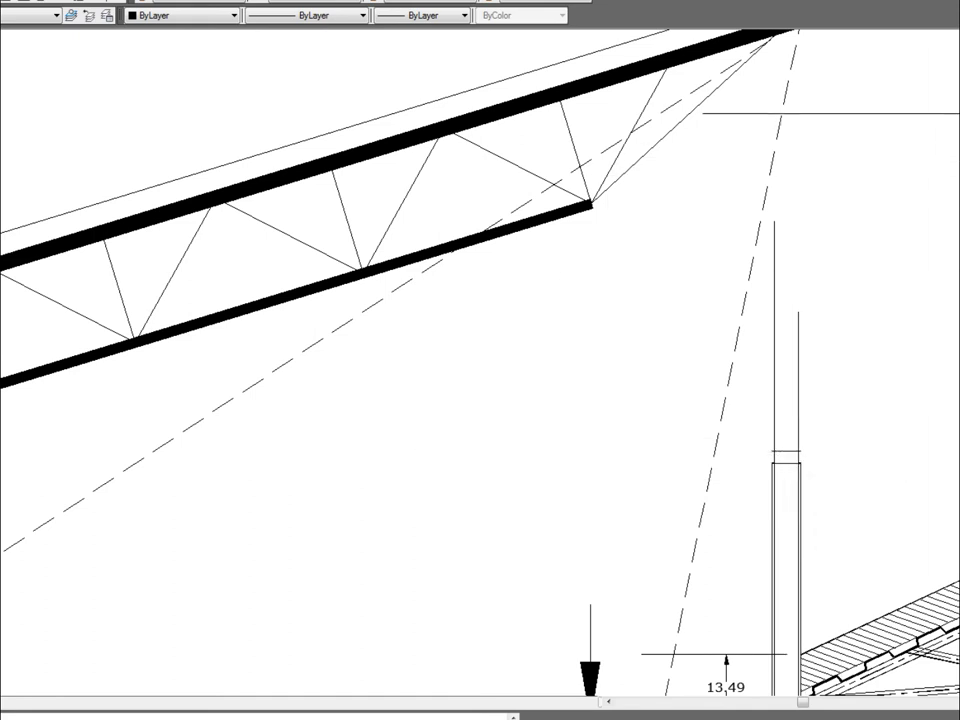
# Step: Switch to the AutoCAD section drawing and offset the upper horizontal line on top of the wall upward by 108
pyautogui.click(955, 110)
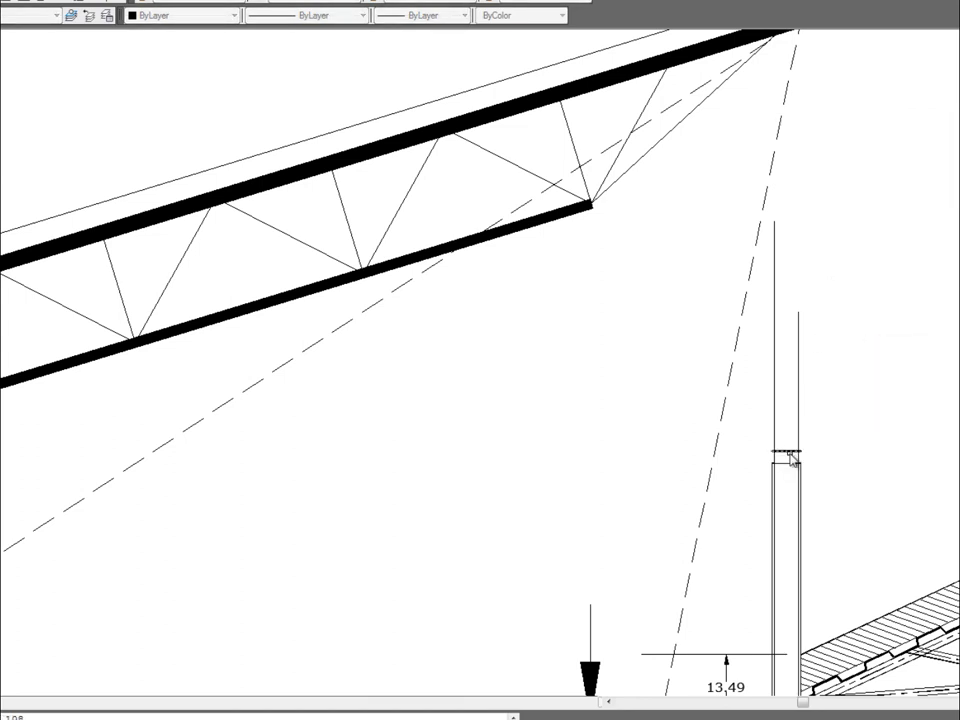
pyautogui.press('Return')
pyautogui.press('Escape')
# Step: Delete the sloped joist's thick top and bottom chords, the parallel line above them and the web members nearest the wall
pyautogui.moveTo(875, 245)
pyautogui.mouseDown(button='middle')
pyautogui.moveTo(874, 401)
pyautogui.moveTo(878, 394)
pyautogui.mouseUp(button='middle')
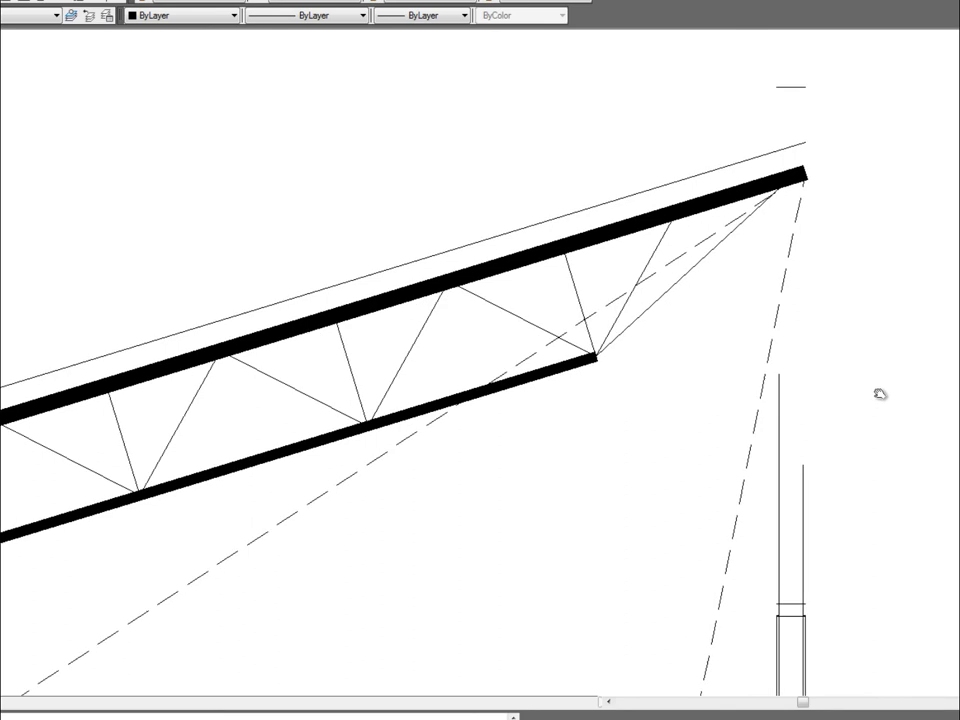
pyautogui.click(459, 339)
pyautogui.click(349, 174)
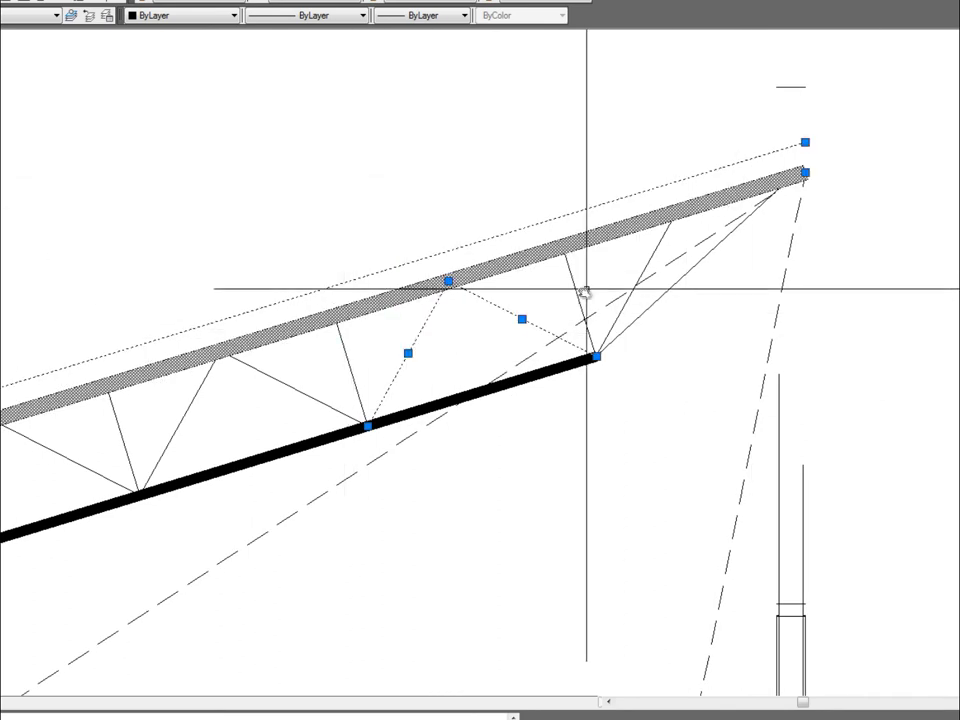
pyautogui.click(677, 240)
pyautogui.click(463, 163)
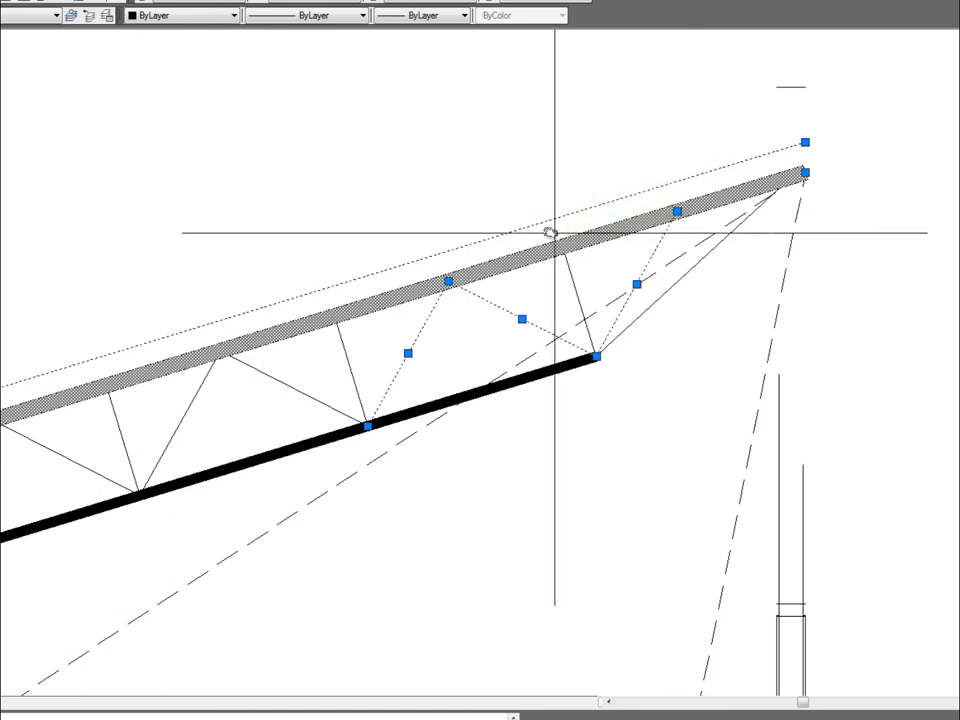
pyautogui.click(574, 279)
pyautogui.click(478, 217)
pyautogui.click(611, 417)
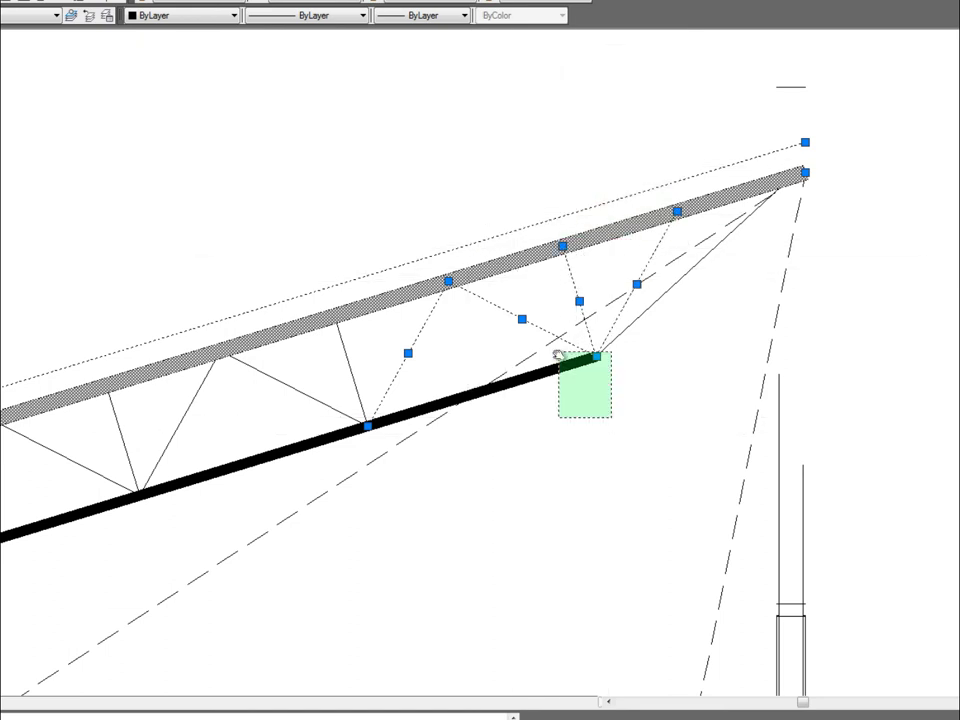
pyautogui.click(560, 343)
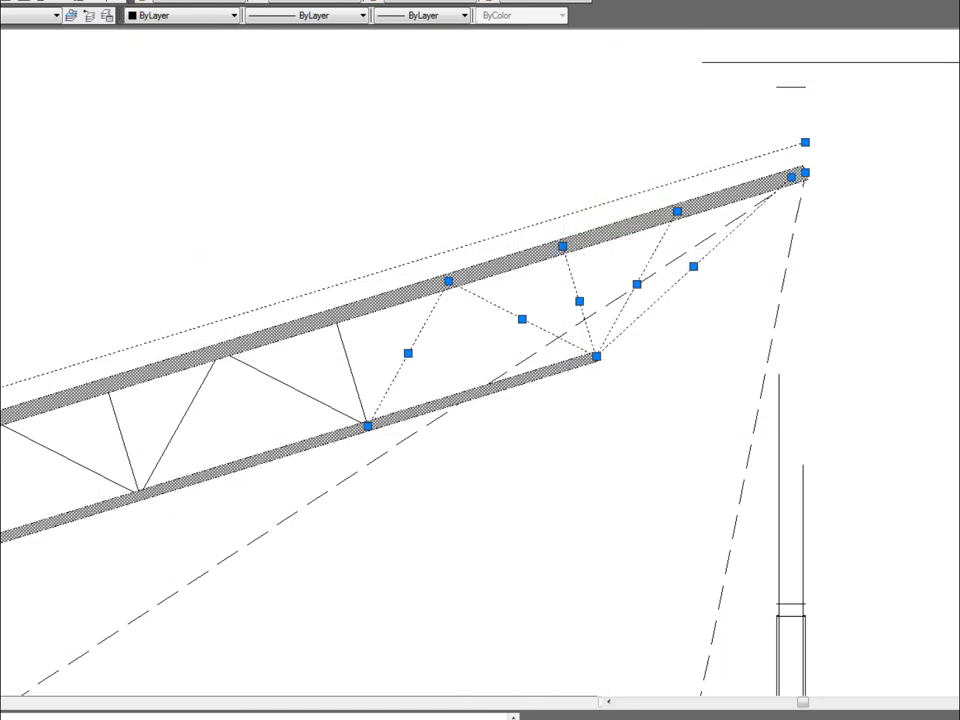
pyautogui.press('Delete')
pyautogui.click(387, 430)
pyautogui.click(98, 250)
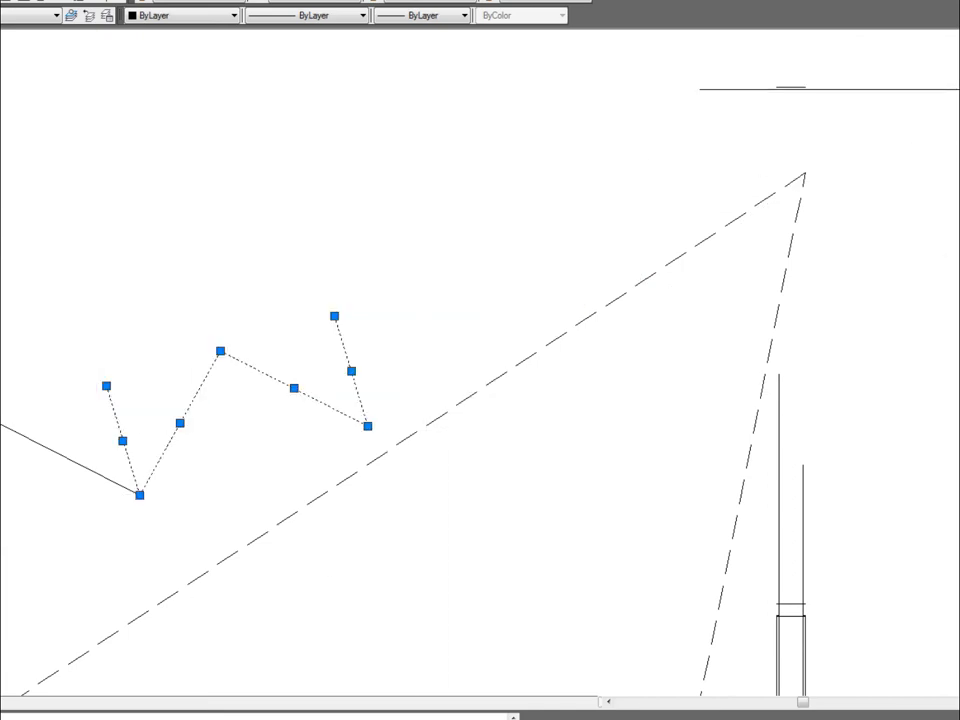
# Step: Extend the two vertical wall lines up to the short horizontal line at the head of the glass
pyautogui.click(792, 88)
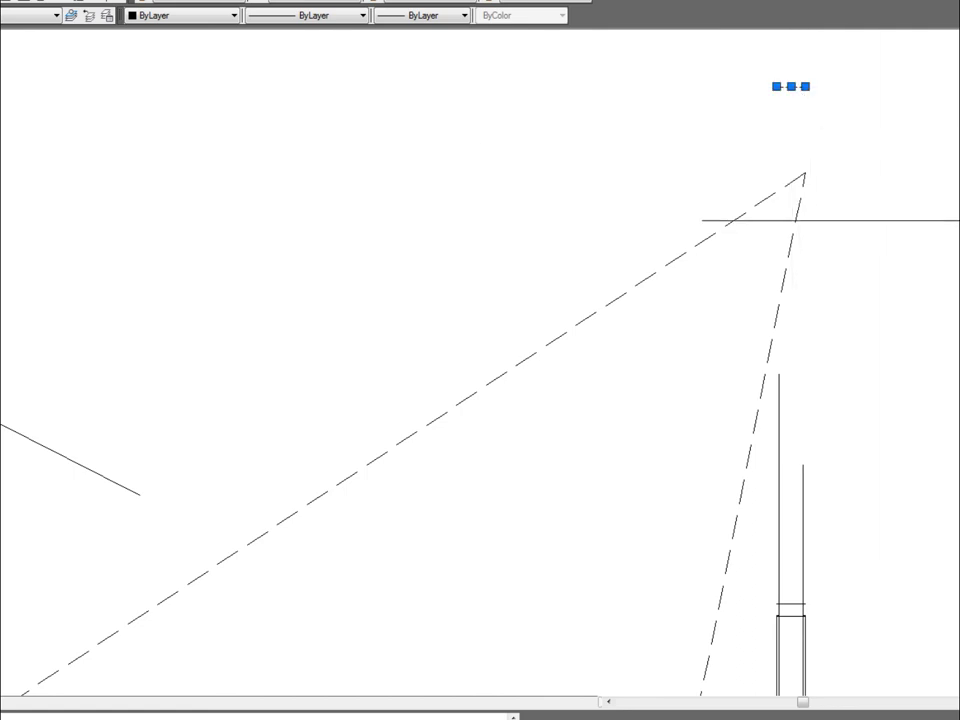
pyautogui.write('ex')
pyautogui.press('Return')
pyautogui.click(842, 503)
pyautogui.click(777, 443)
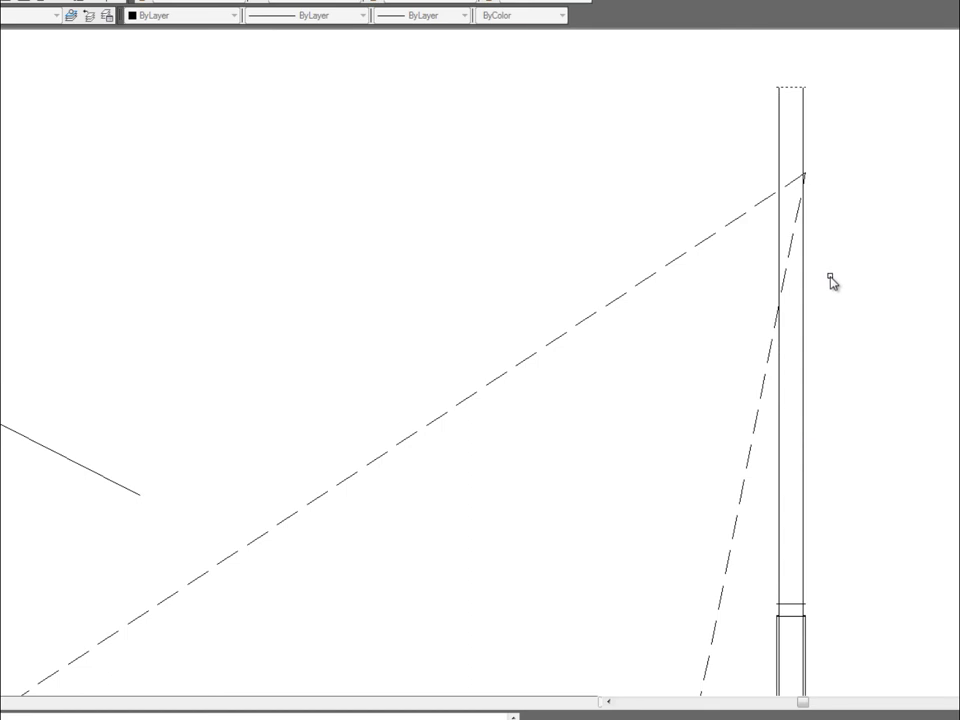
pyautogui.press('Return')
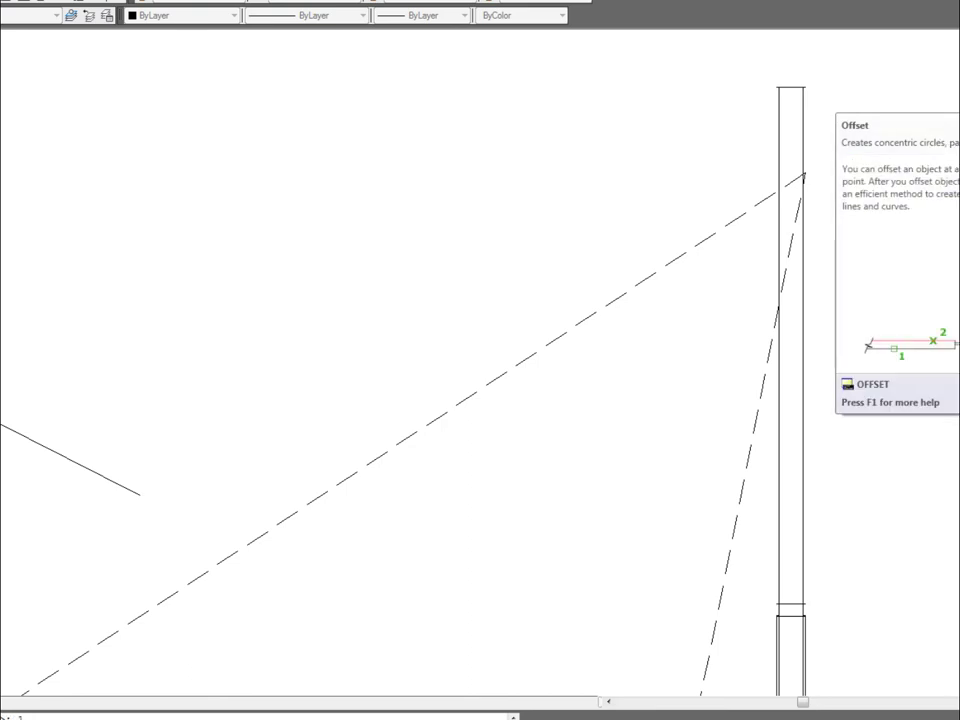
# Step: Offset the outer wall line inward twice by 1 to form the glass lines, and trim them at the sill line
pyautogui.click(788, 143)
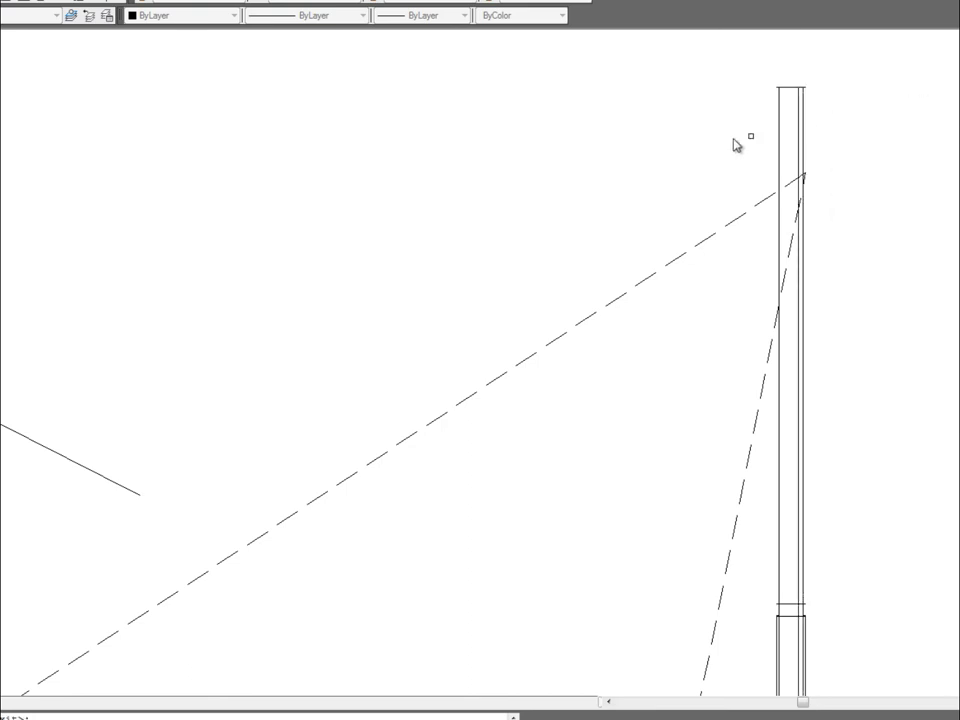
pyautogui.click(786, 140)
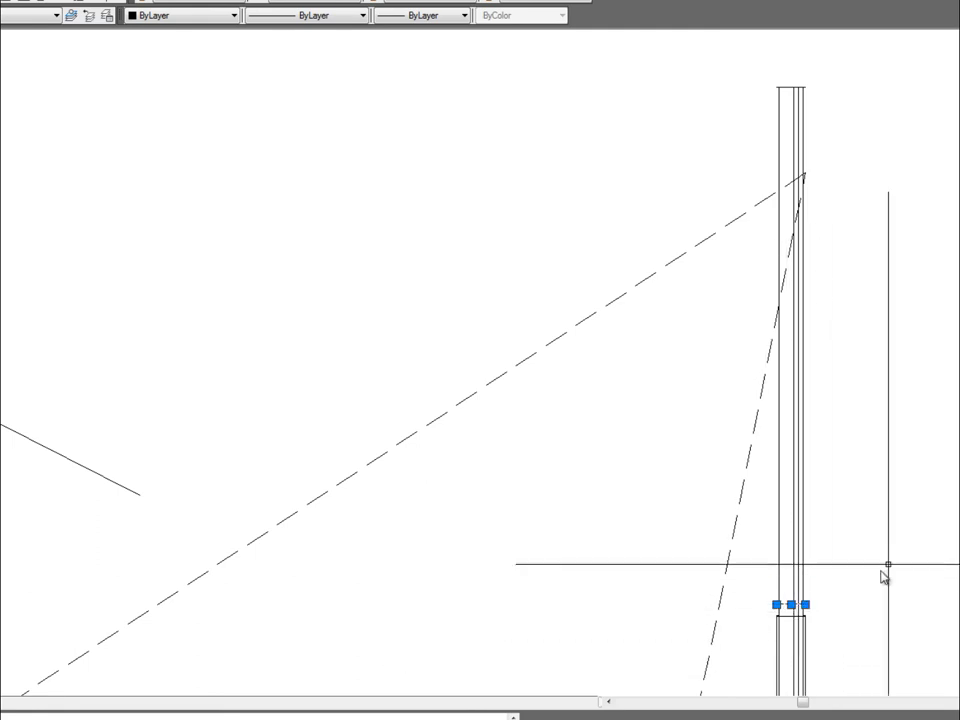
pyautogui.press('Escape')
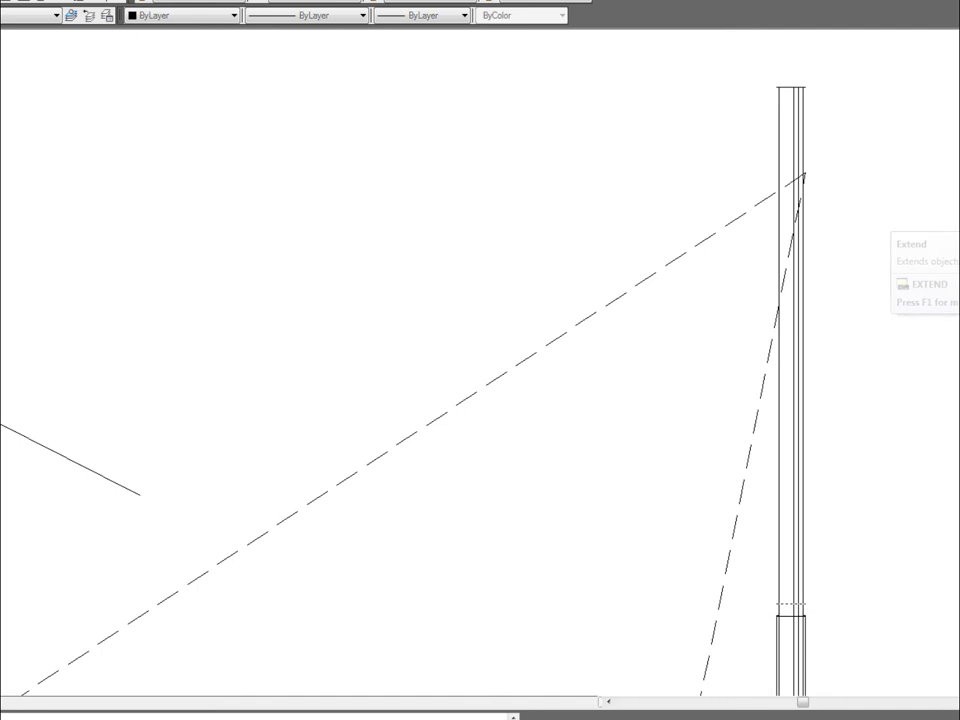
pyautogui.click(784, 604)
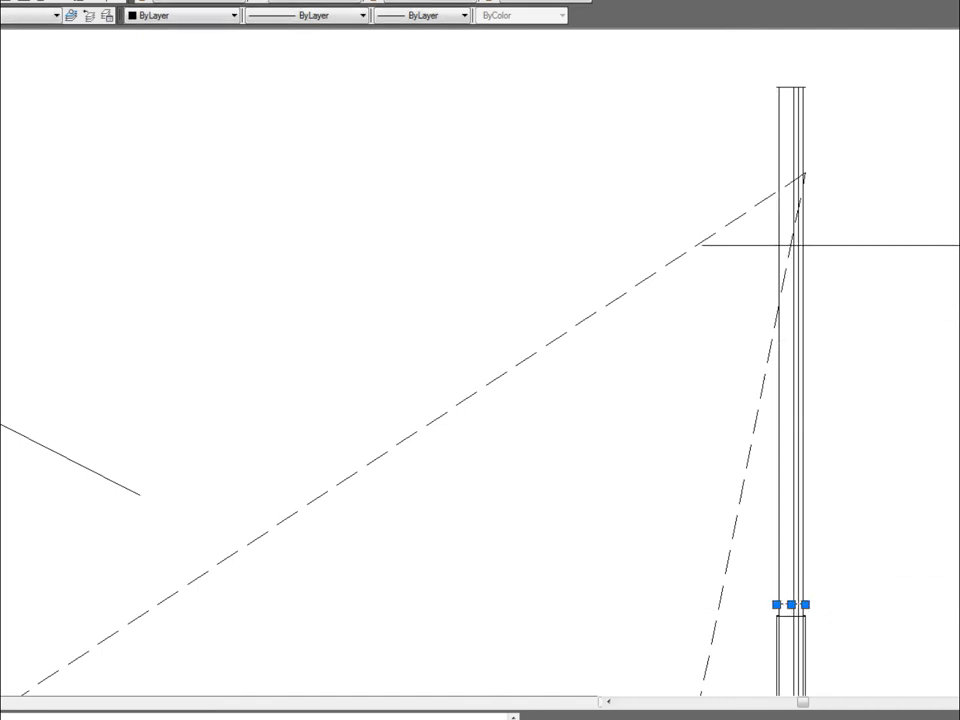
pyautogui.press('Escape')
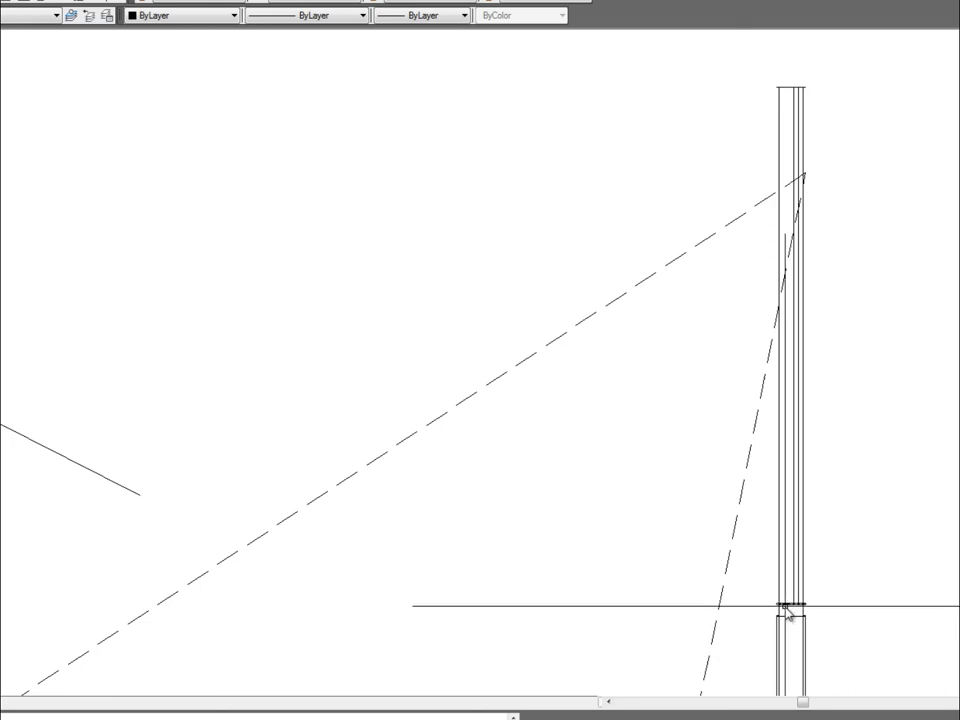
# Step: Shorten both ends of the sill line beneath the glass so they meet the vertical wall faces
pyautogui.click(787, 608)
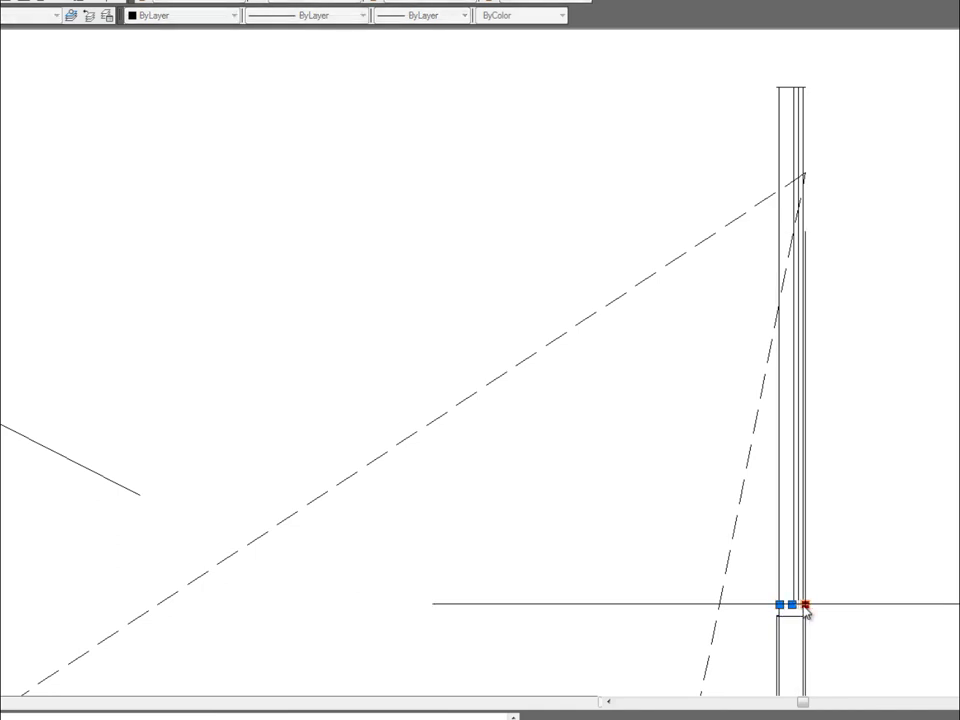
pyautogui.scroll(5, 805, 608)
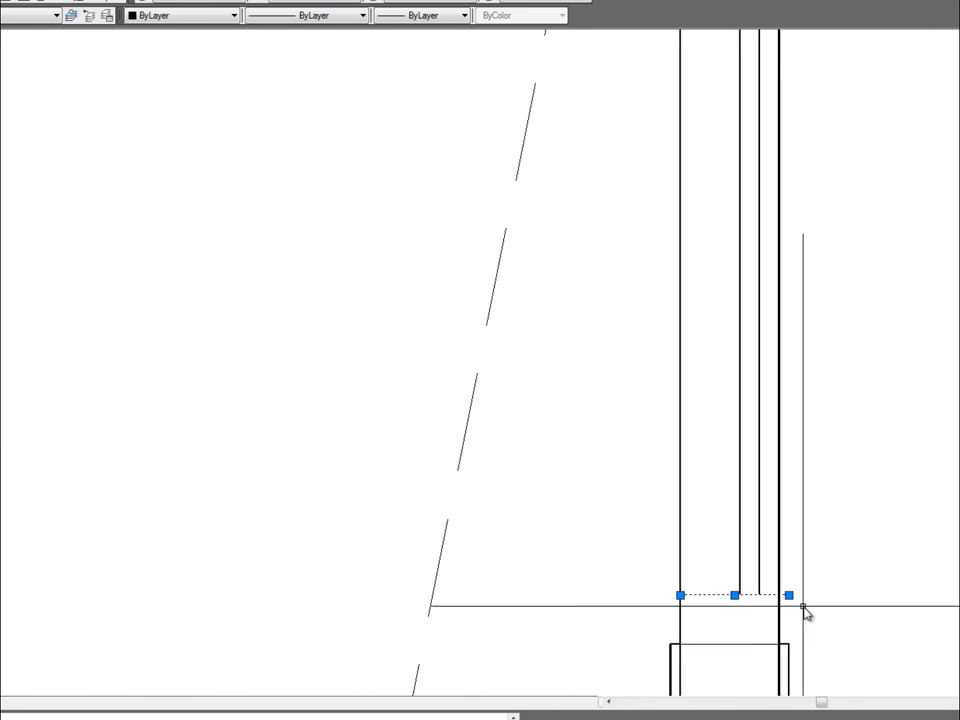
pyautogui.scroll(-1, 842, 607)
pyautogui.scroll(-2, 840, 607)
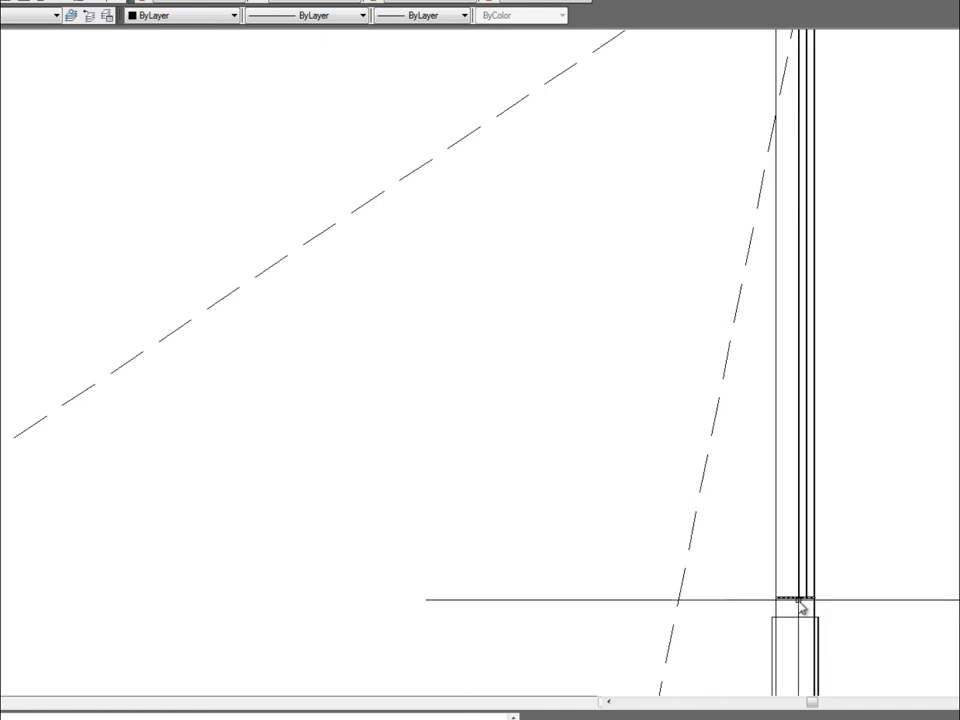
pyautogui.scroll(-3, 855, 500)
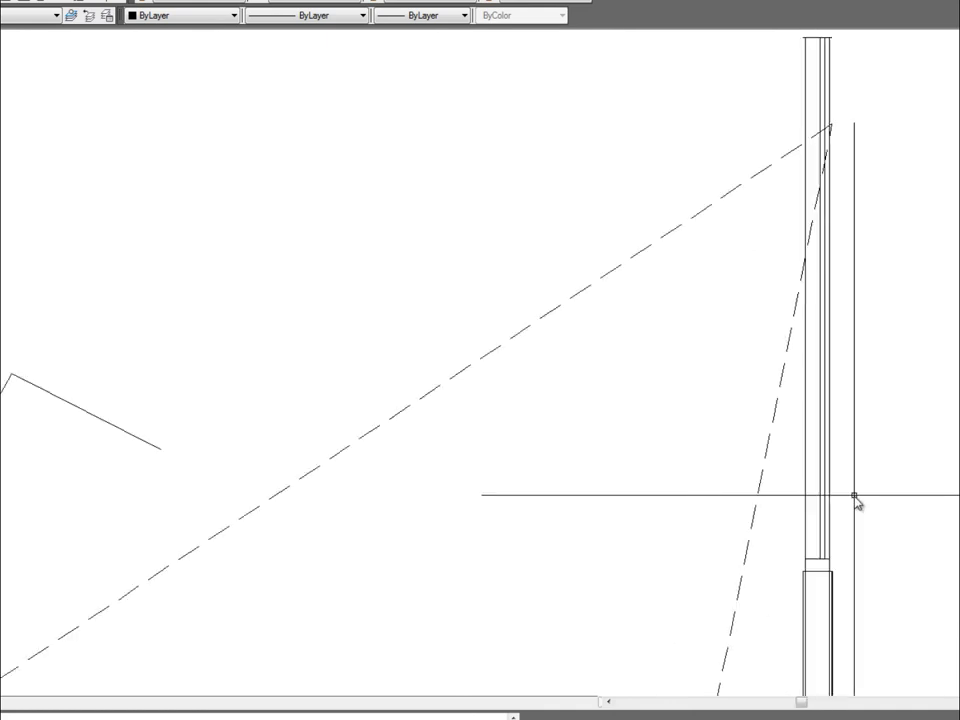
# Step: Offset the head line above the glass upward and join the two lines' inner ends with a short vertical line
pyautogui.scroll(2, 857, 523)
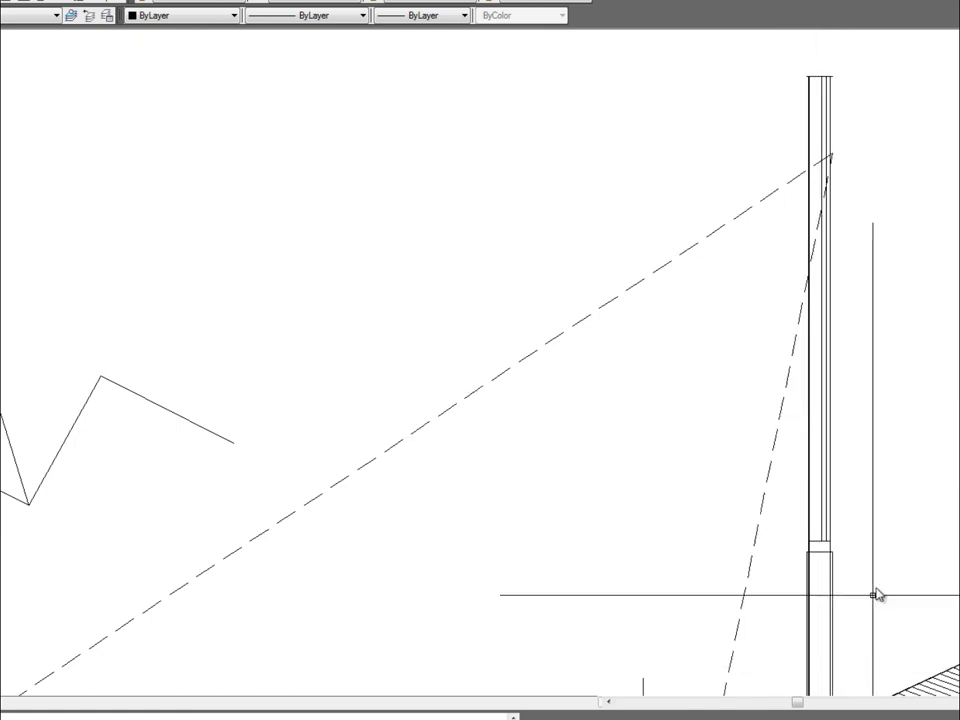
pyautogui.moveTo(644, 527); pyautogui.dragTo(725, 527, button='middle')
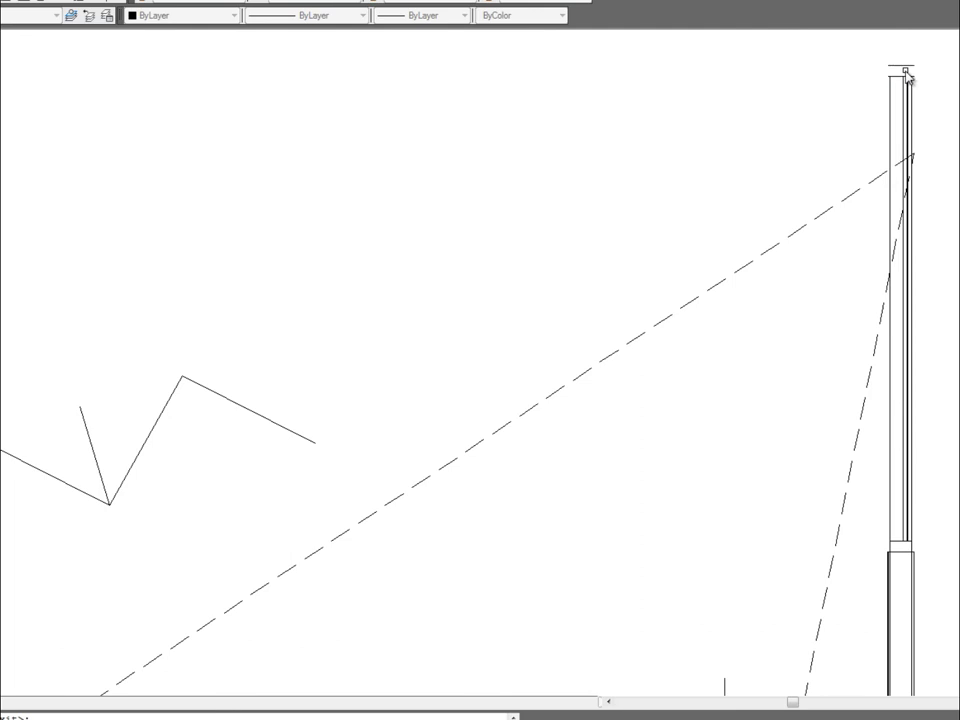
pyautogui.moveTo(480, 360); pyautogui.dragTo(519, 440, button='middle')
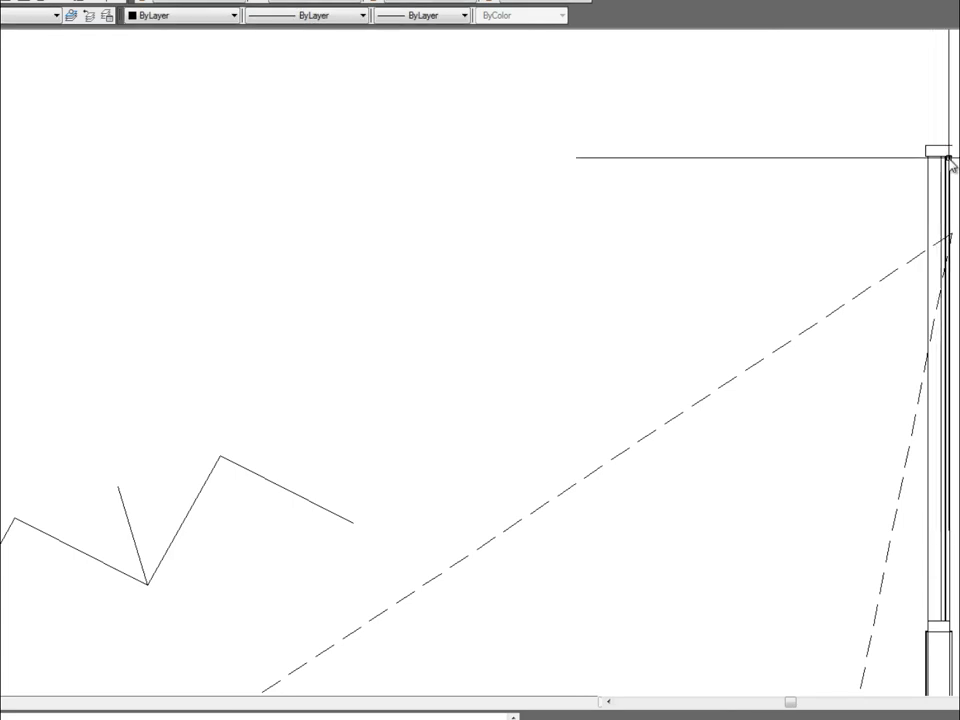
# Step: Delete the short vertical line at the head and shorten the lower head line at both ends to the wall faces
pyautogui.scroll(3, 950, 152)
pyautogui.scroll(2, 955, 150)
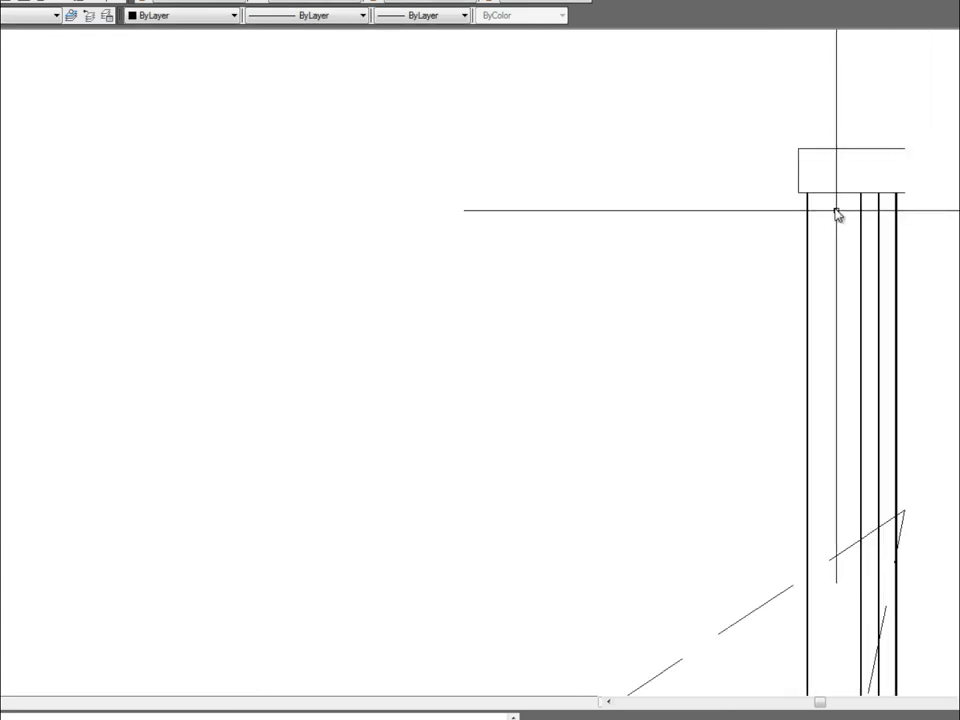
pyautogui.click(798, 186)
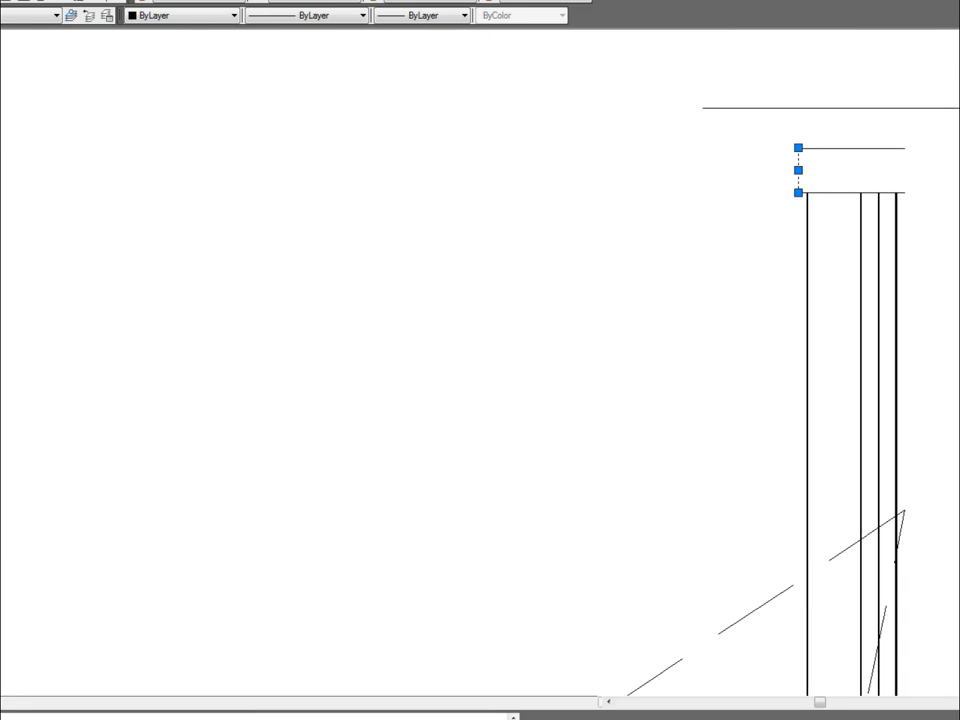
pyautogui.click(834, 192)
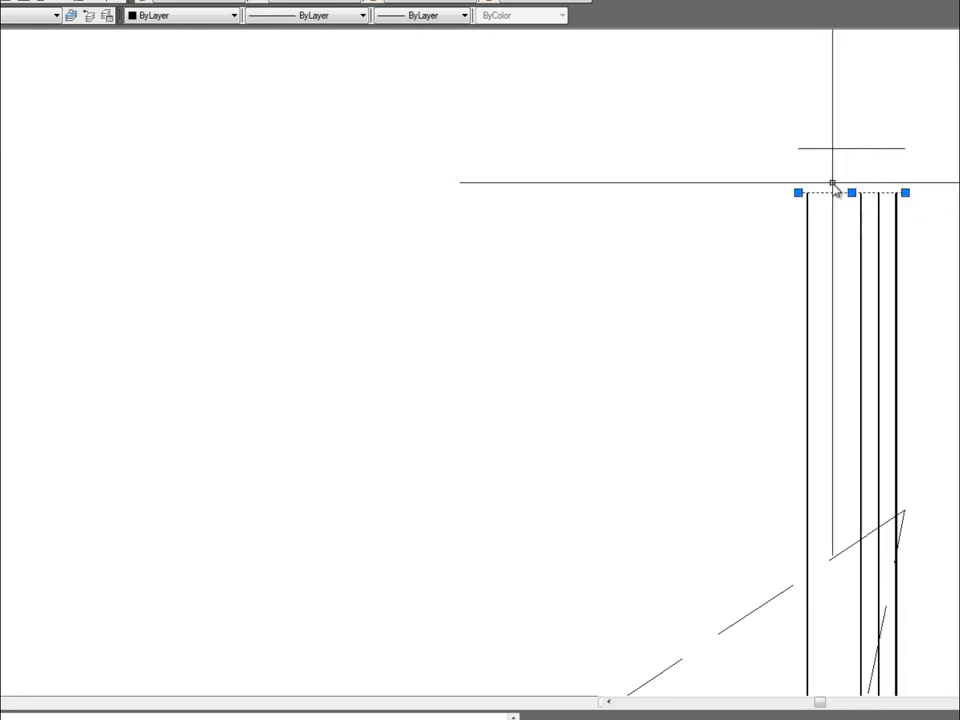
pyautogui.click(798, 192)
pyautogui.click(808, 192)
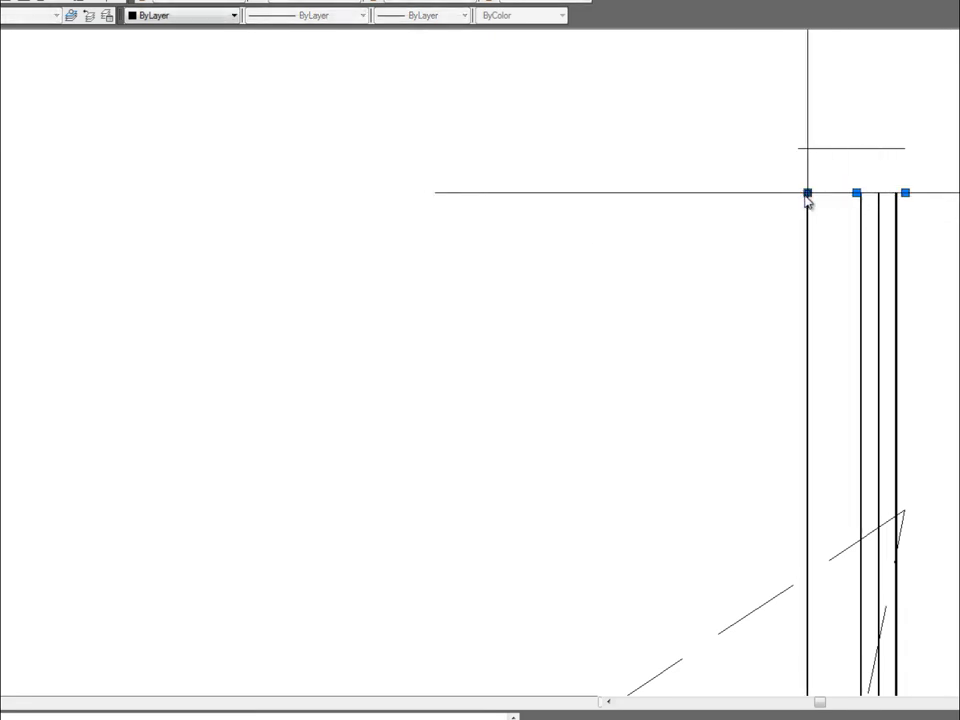
pyautogui.click(905, 192)
pyautogui.click(896, 192)
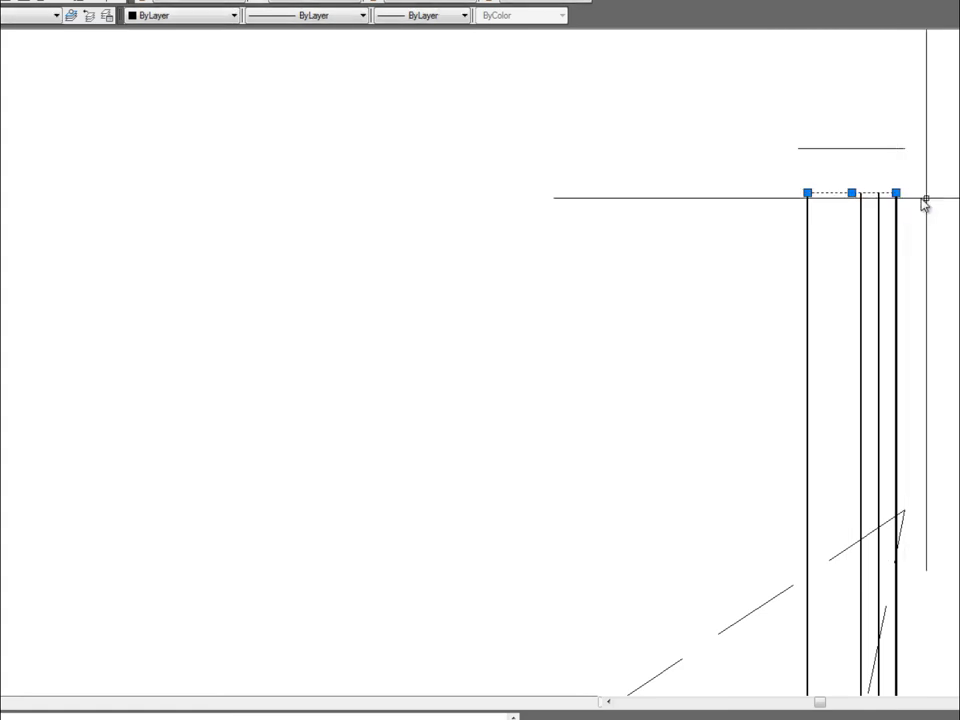
# Step: Join the upper head line above the glass to both vertical wall faces with square corners, closing the wall's outline
pyautogui.press('Escape')
pyautogui.click(853, 148)
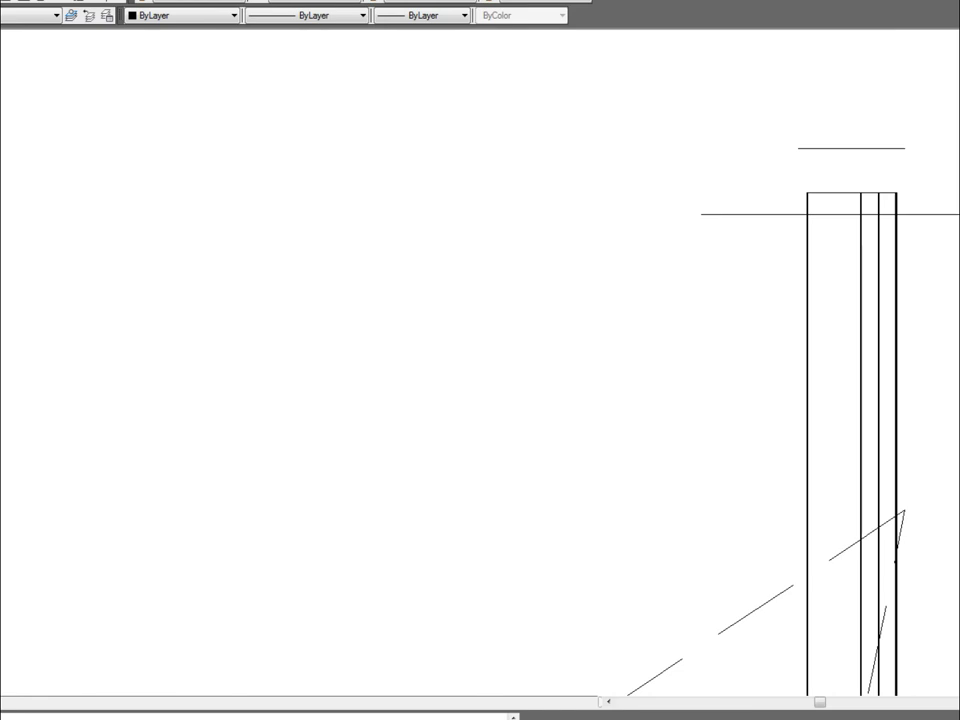
pyautogui.click(885, 149)
pyautogui.click(896, 255)
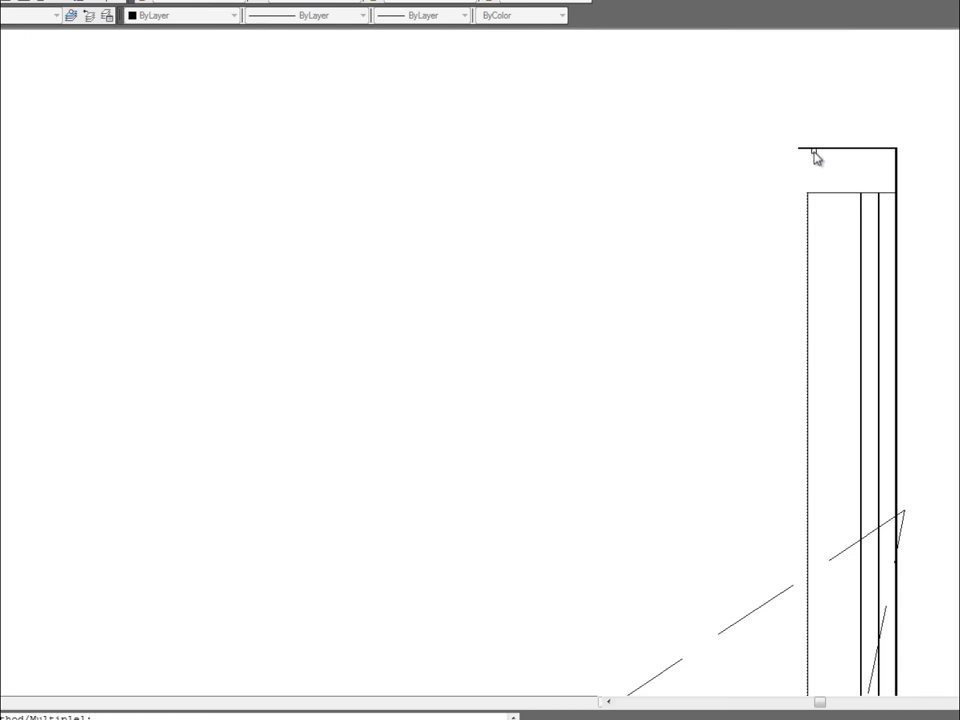
pyautogui.scroll(-4, 896, 189)
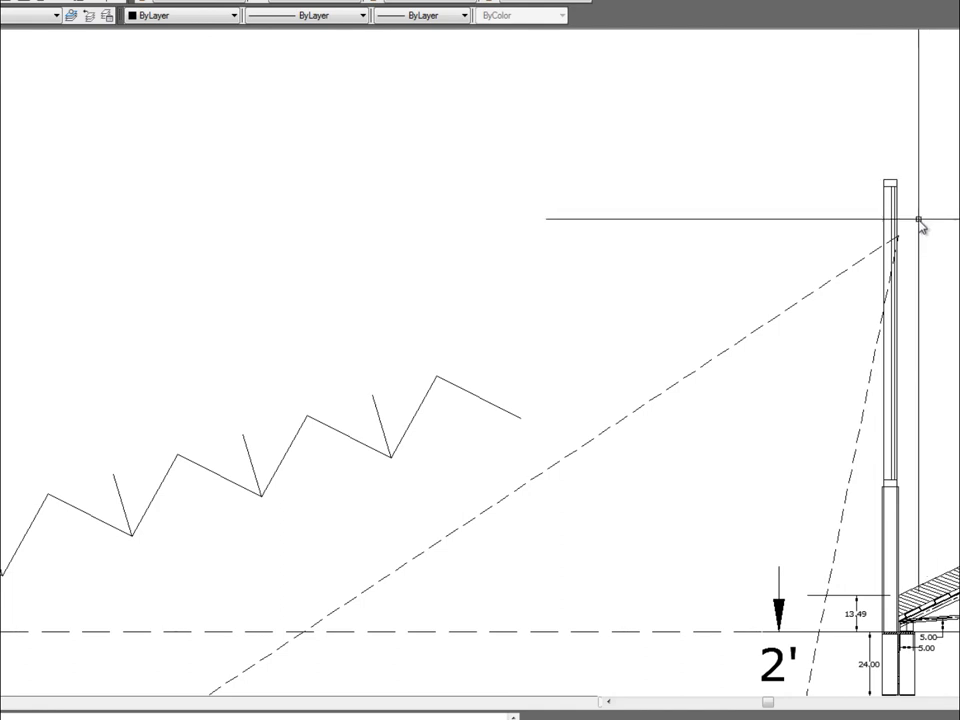
# Step: Try to offset the wall outline outward by 5, and delete the resulting larger outline
pyautogui.scroll(8, 887, 188)
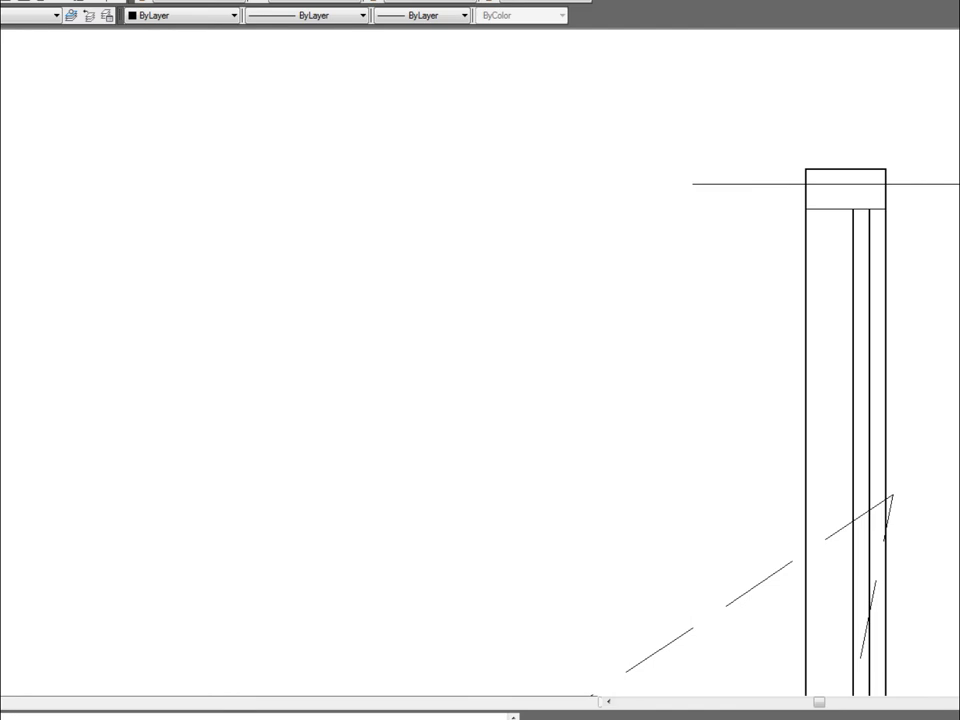
pyautogui.click(852, 168)
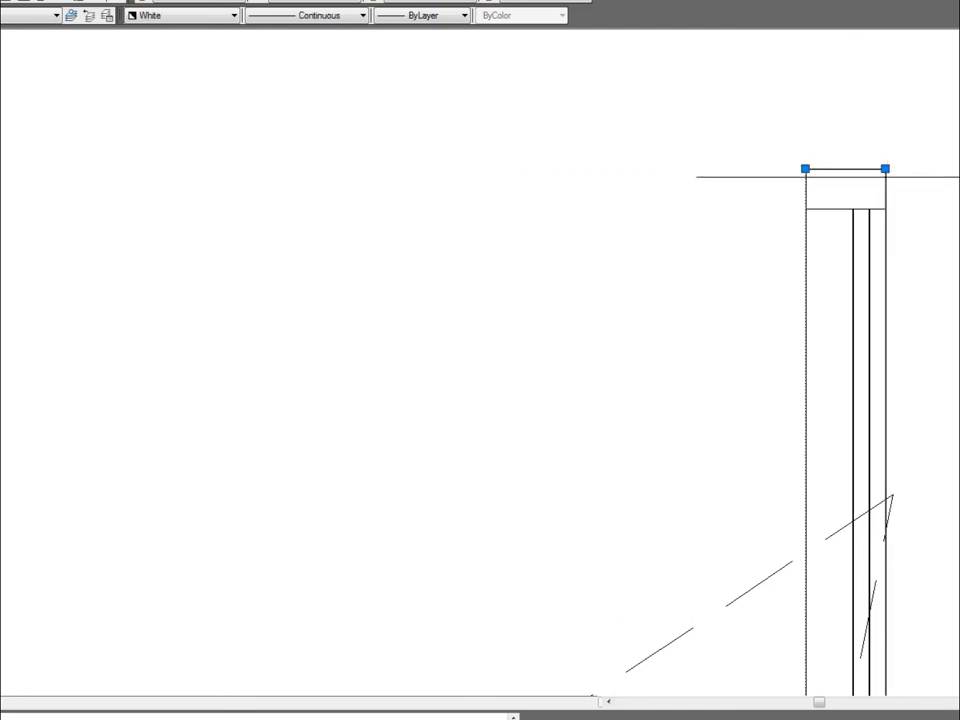
pyautogui.press('Escape')
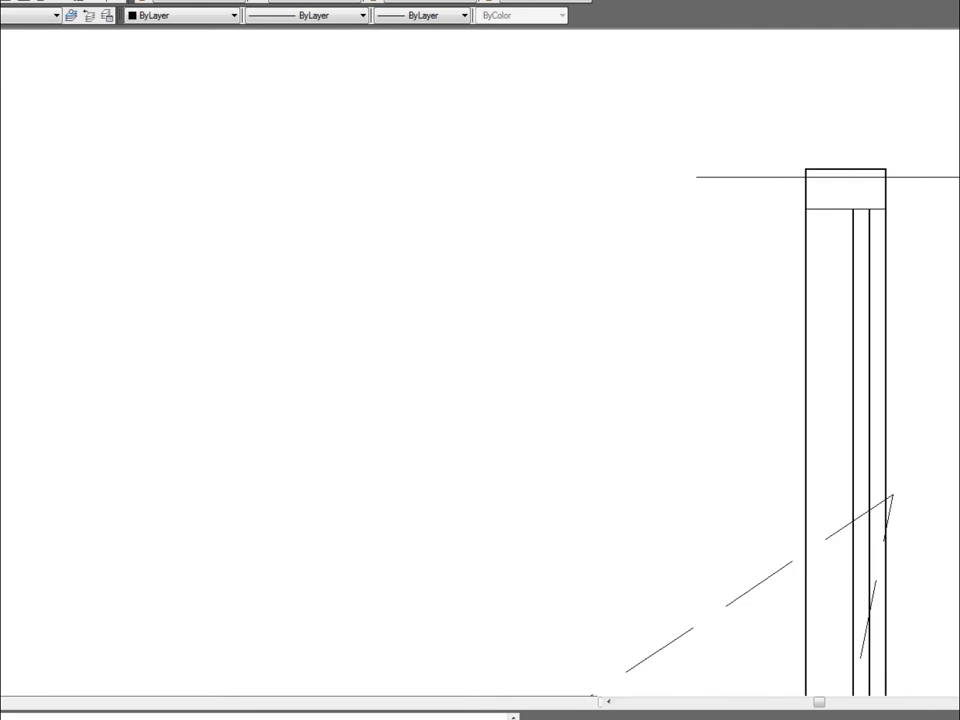
pyautogui.click(948, 100)
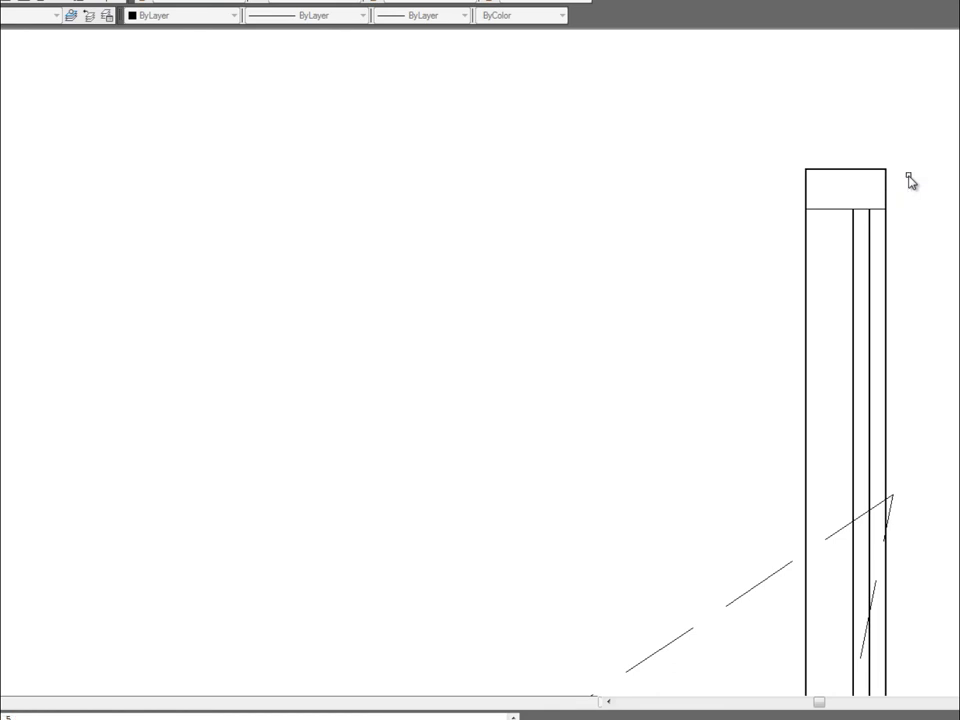
pyautogui.click(840, 170)
pyautogui.click(762, 312)
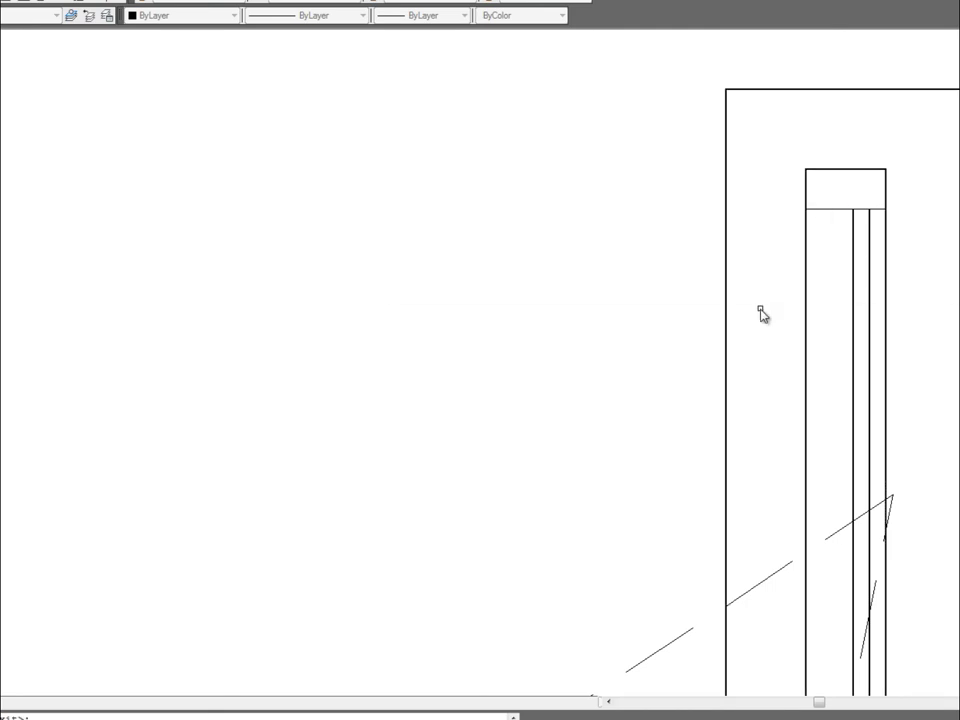
pyautogui.press('Return')
pyautogui.click(885, 89)
pyautogui.press('Delete')
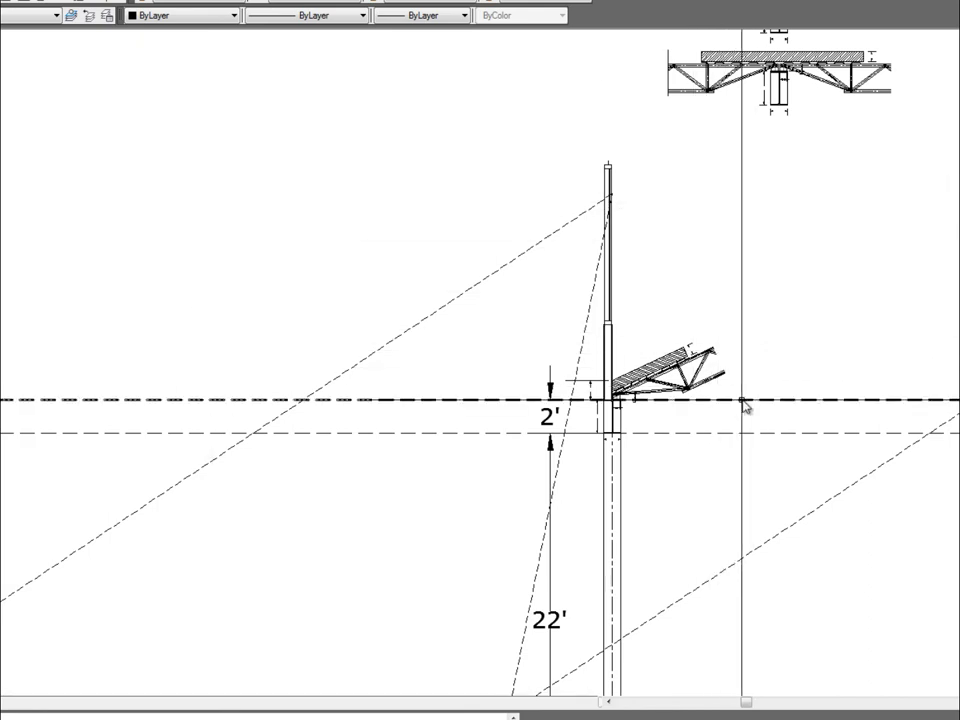
# Step: Copy the glazed wall and sloped joist bearing assembly to the next column to the left, aligned with that column's top-left corner
pyautogui.click(579, 151)
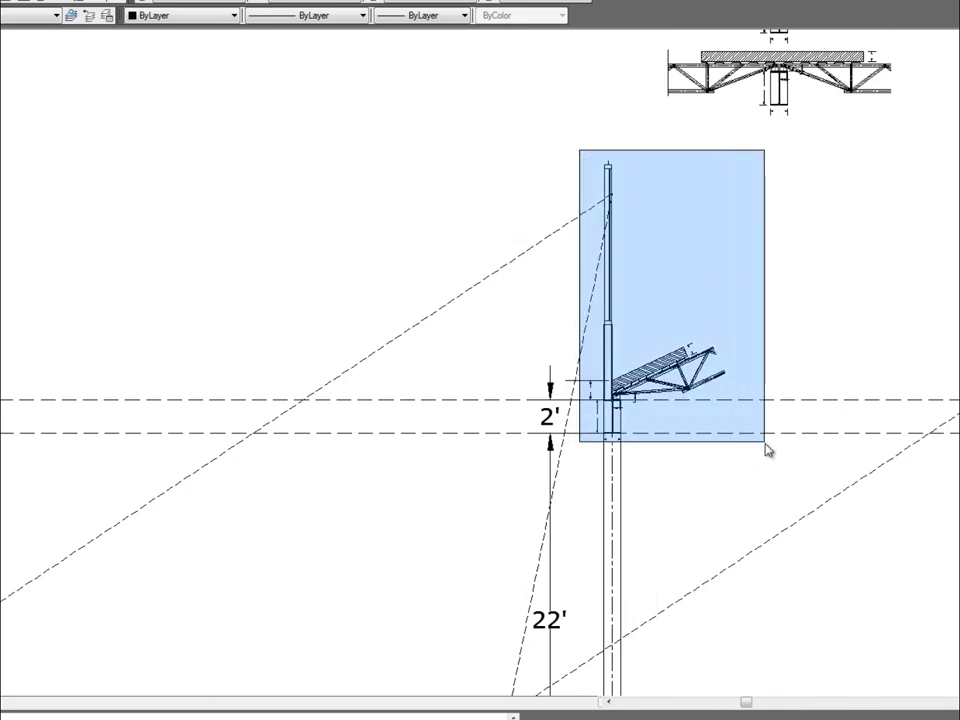
pyautogui.click(766, 442)
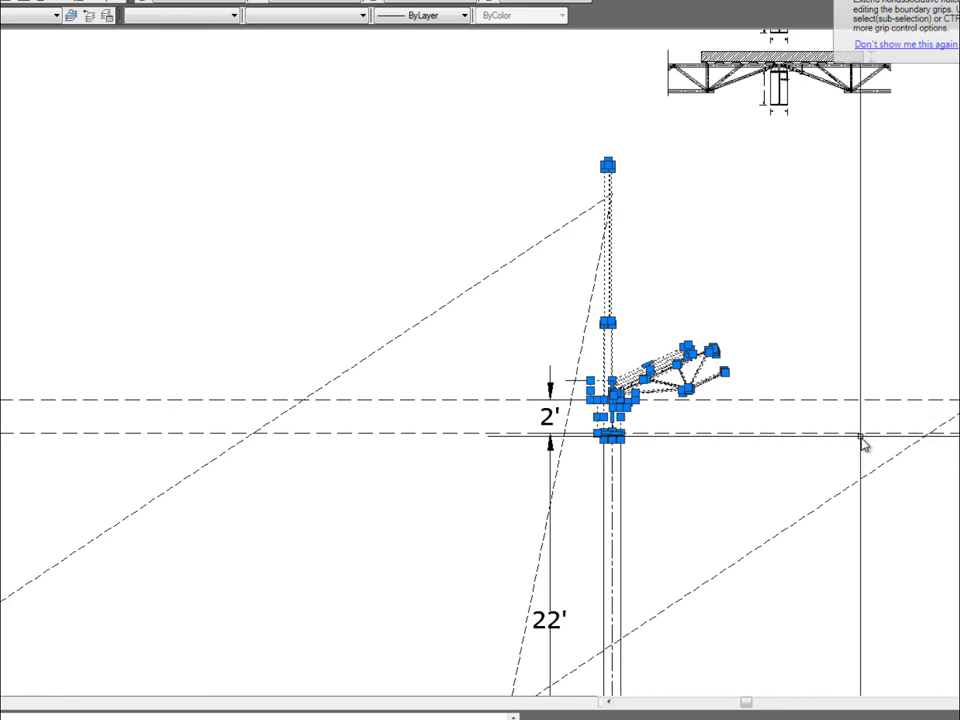
pyautogui.write('m')
pyautogui.press('Return')
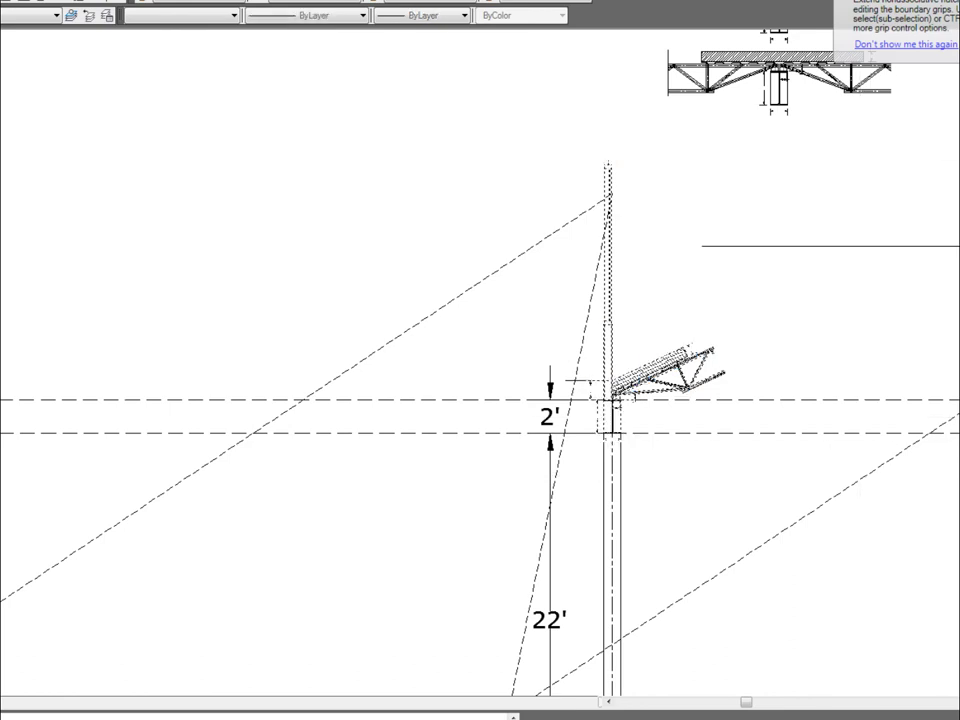
pyautogui.scroll(6, 606, 441)
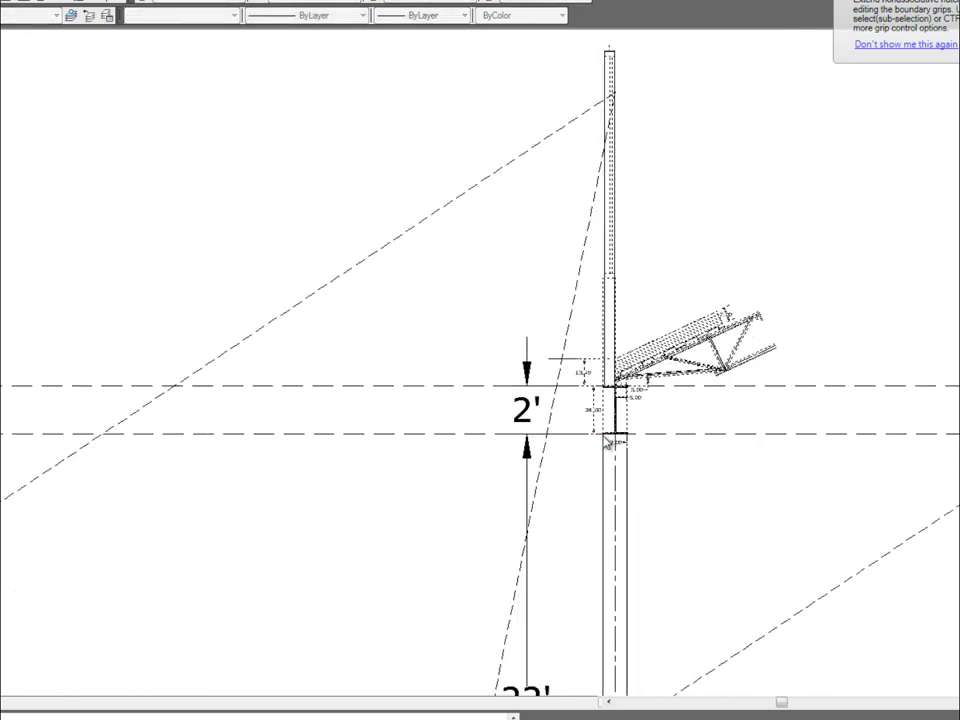
pyautogui.scroll(-4, 598, 441)
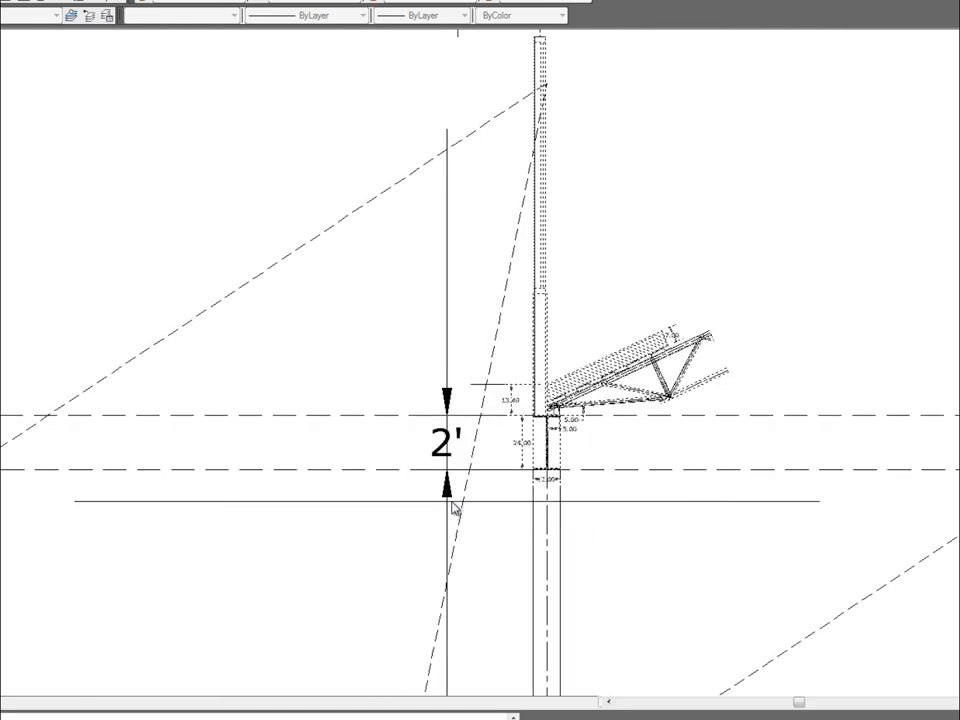
pyautogui.scroll(-9, 5, 555)
pyautogui.scroll(10, 5, 562)
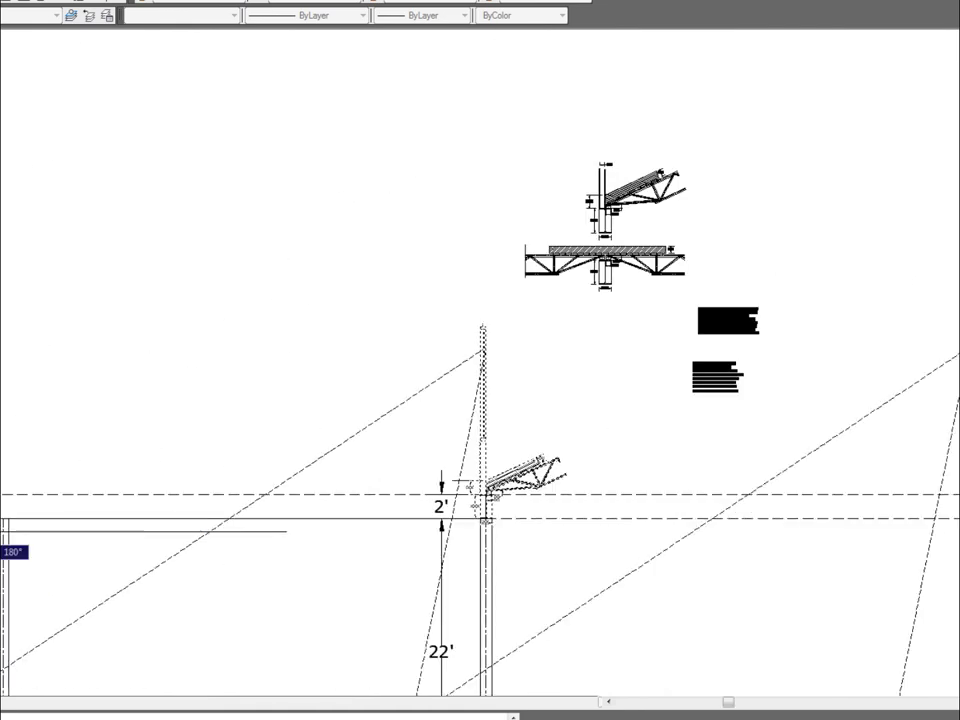
pyautogui.click(249, 486)
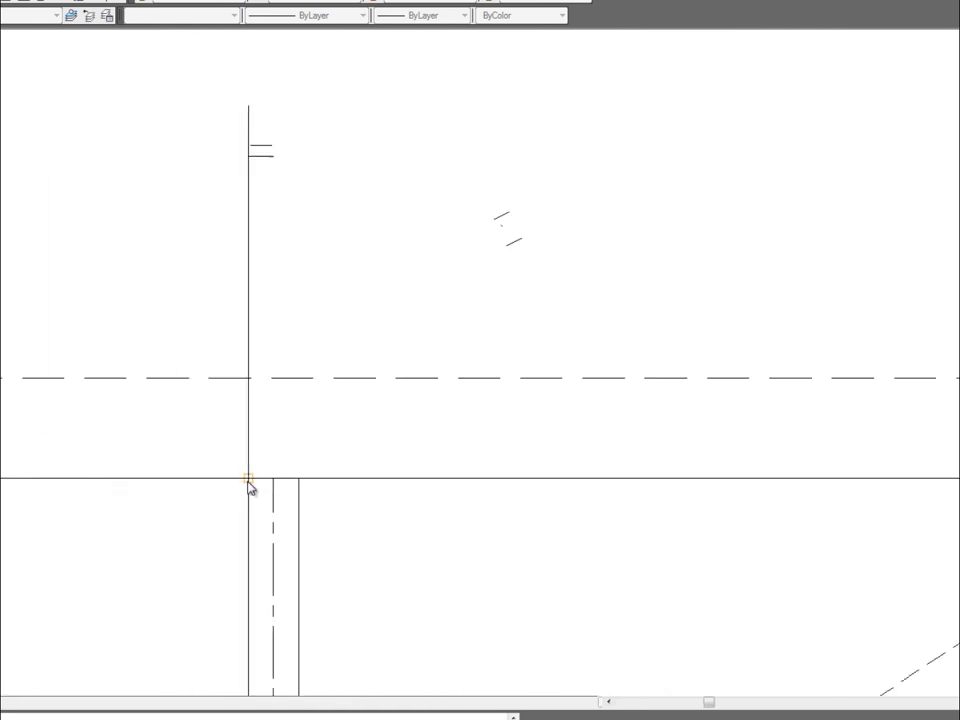
pyautogui.scroll(-2, 252, 488)
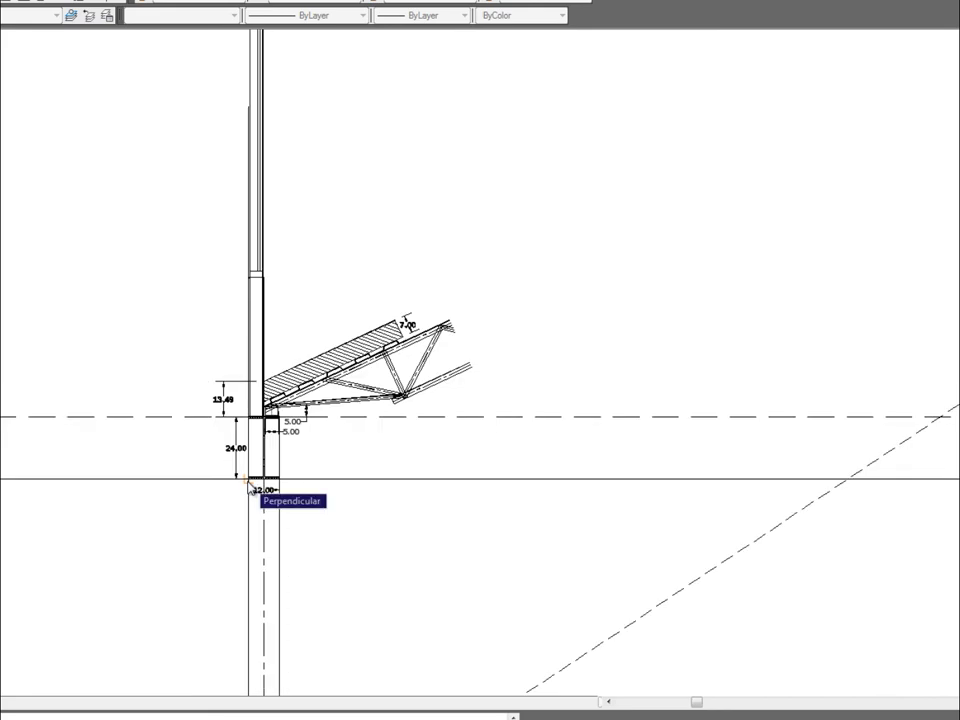
pyautogui.scroll(-4, 600, 525)
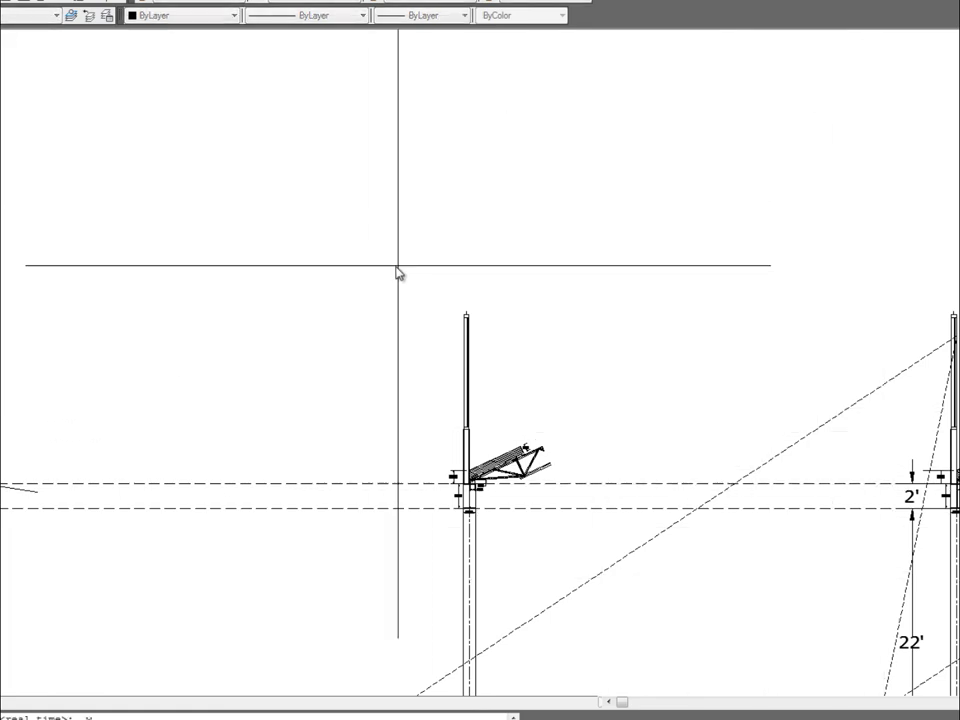
# Step: Draw a short horizontal line outward to the left from the top-left corner of the wall head
pyautogui.write('z')
pyautogui.press('Return')
pyautogui.write('w')
pyautogui.press('Return')
pyautogui.click(440, 295)
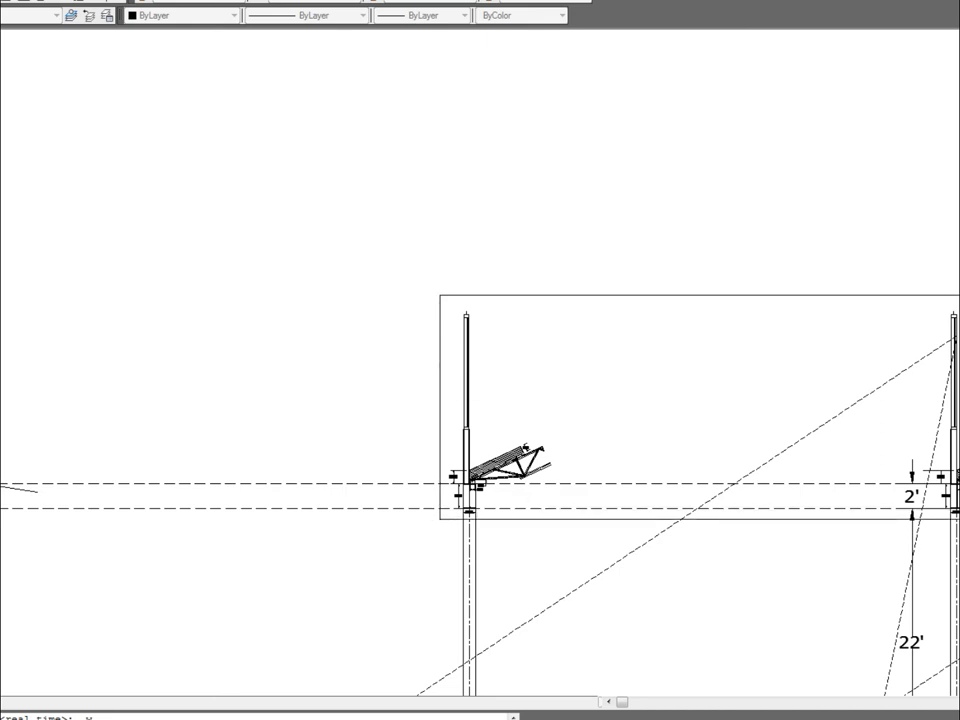
pyautogui.click(958, 518)
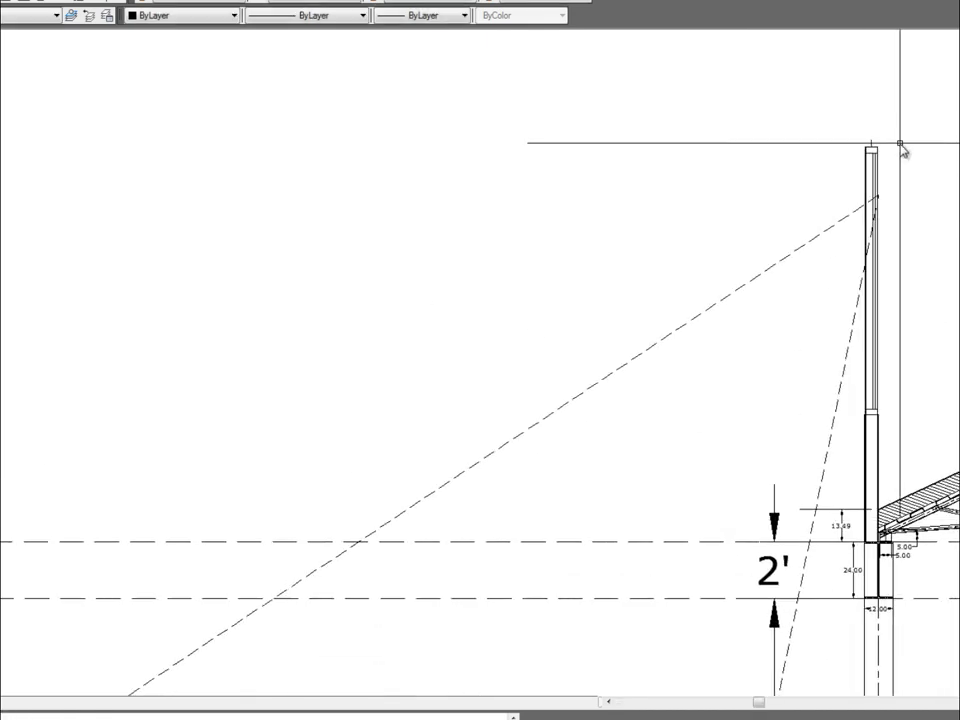
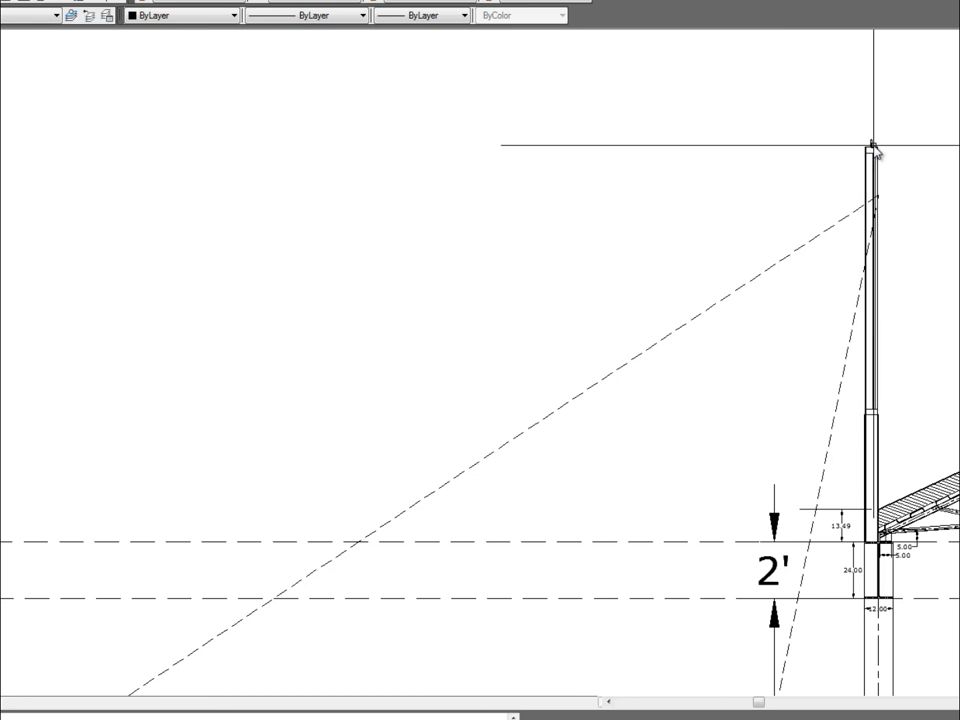
pyautogui.scroll(3, 873, 146)
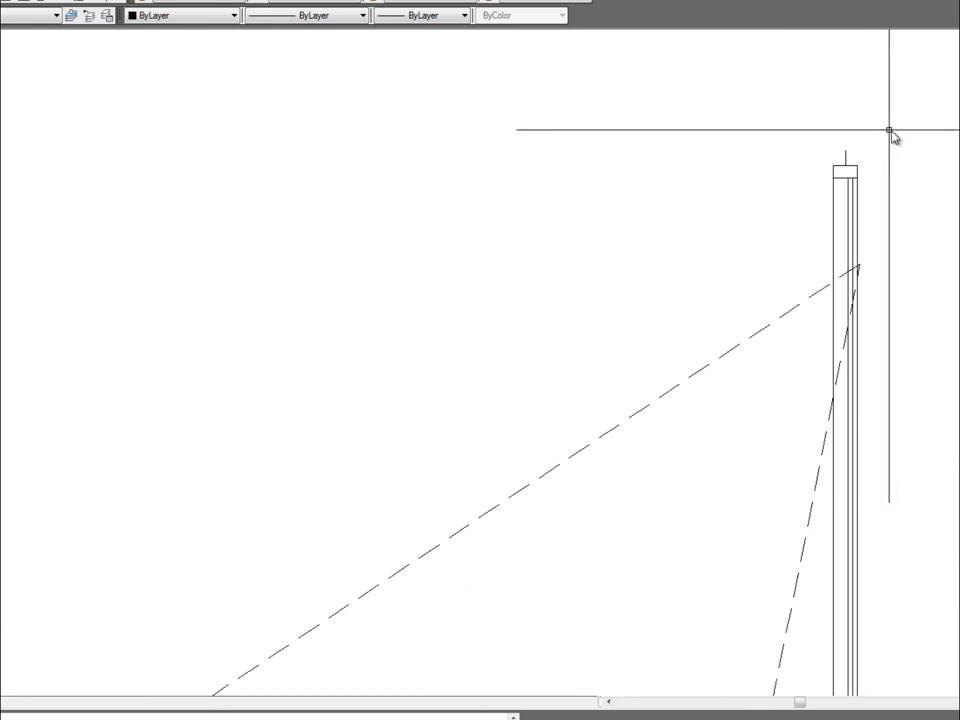
pyautogui.scroll(2, 890, 130)
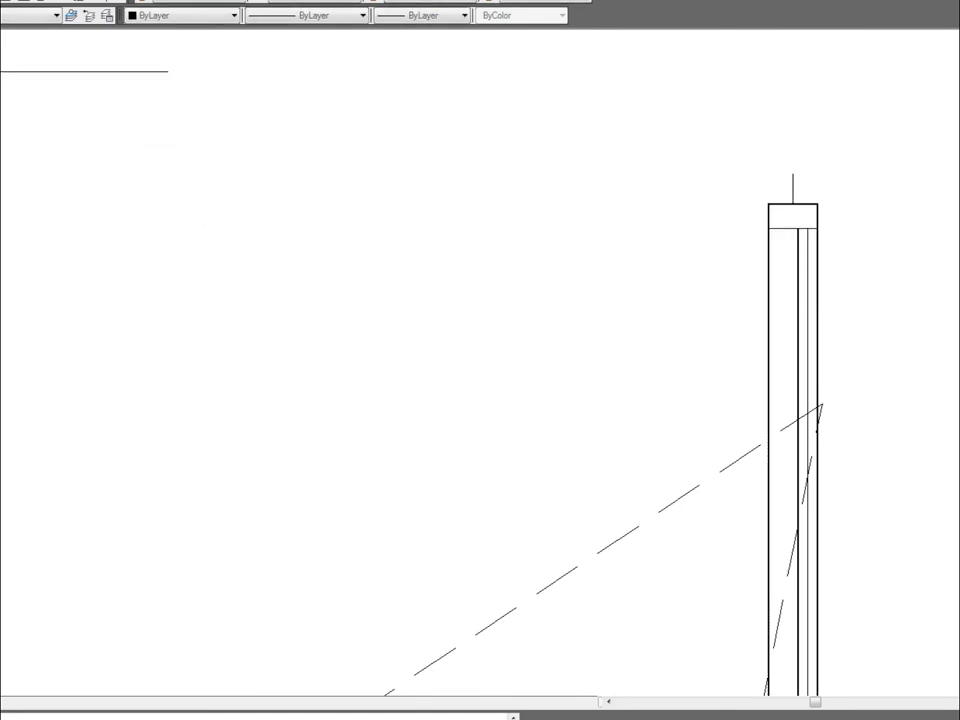
pyautogui.click(771, 204)
pyautogui.click(656, 192)
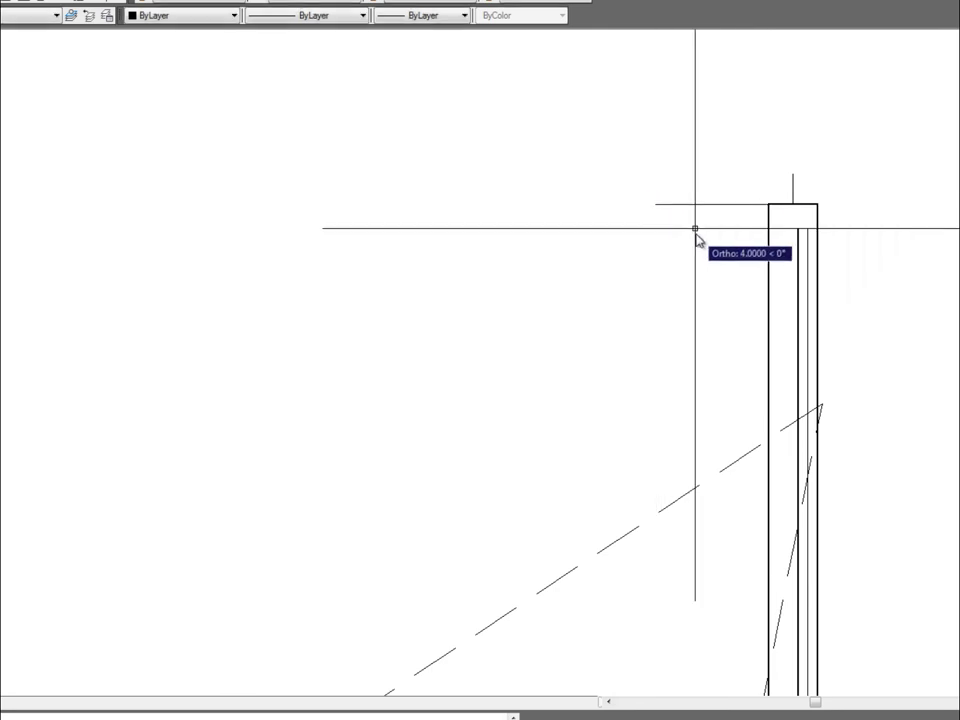
pyautogui.press('Escape')
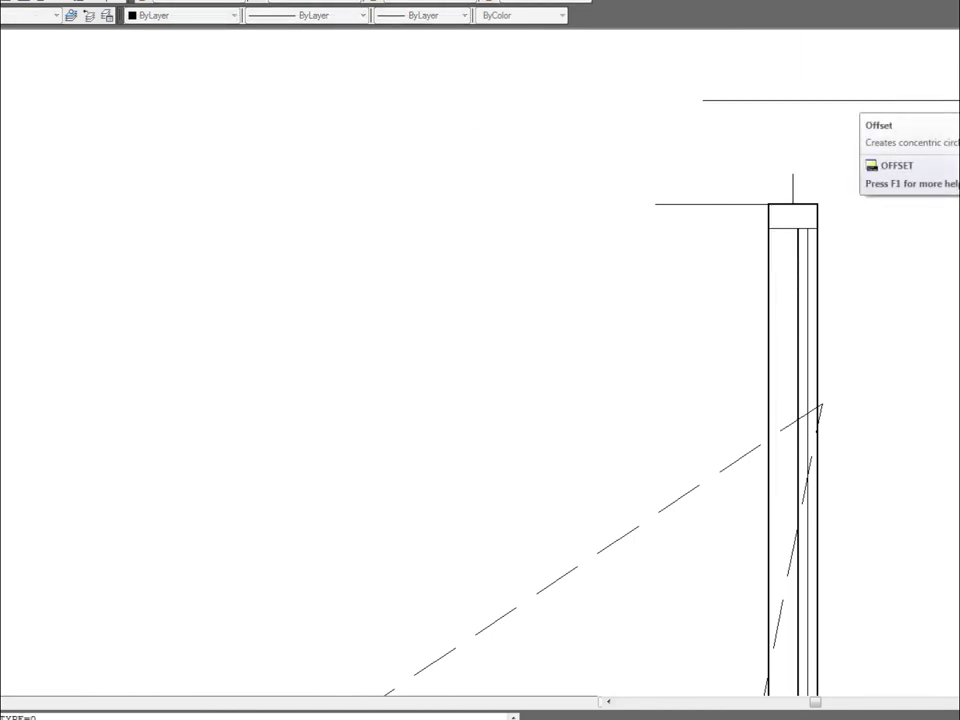
# Step: Offset the short horizontal line slightly upward, and offset the new line upward by 5
pyautogui.write('5')
pyautogui.click(755, 205)
pyautogui.click(750, 194)
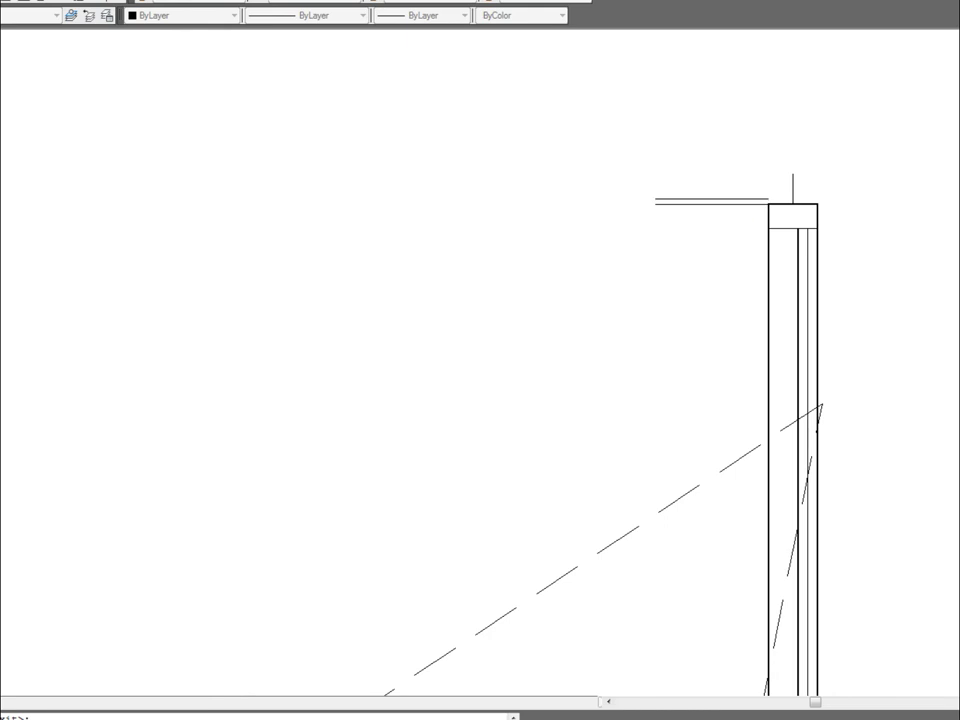
pyautogui.click(855, 2)
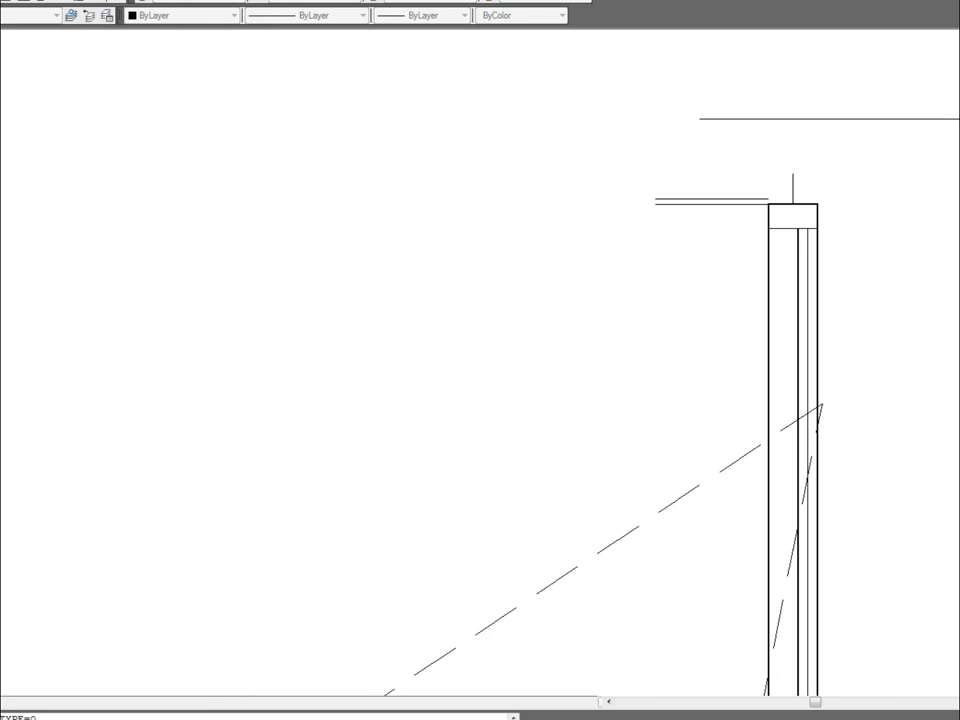
pyautogui.write('5')
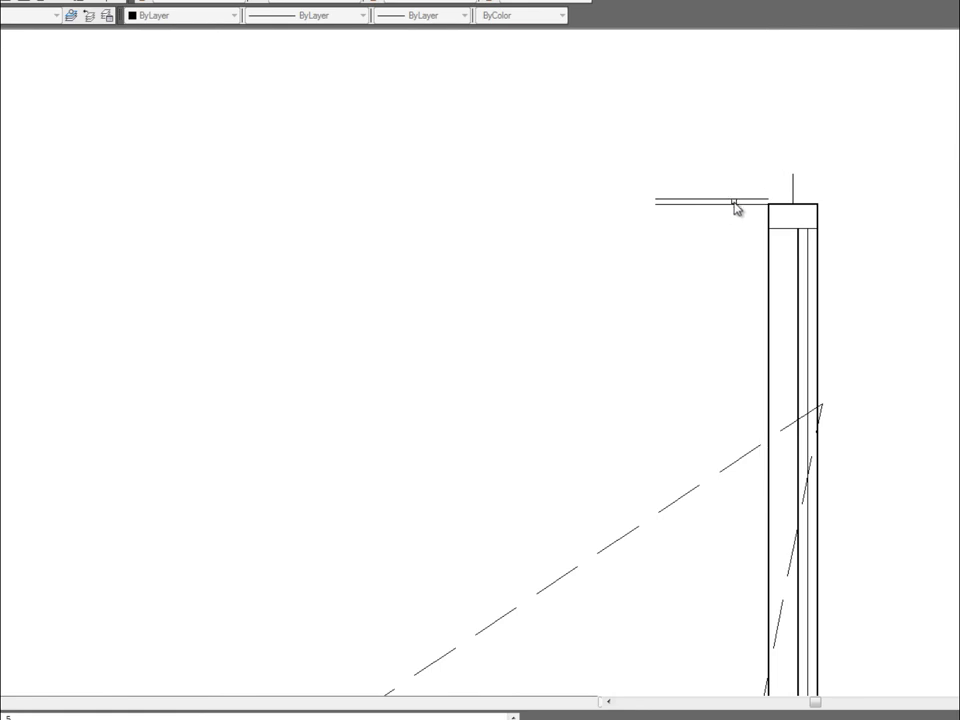
pyautogui.click(735, 200)
pyautogui.click(731, 140)
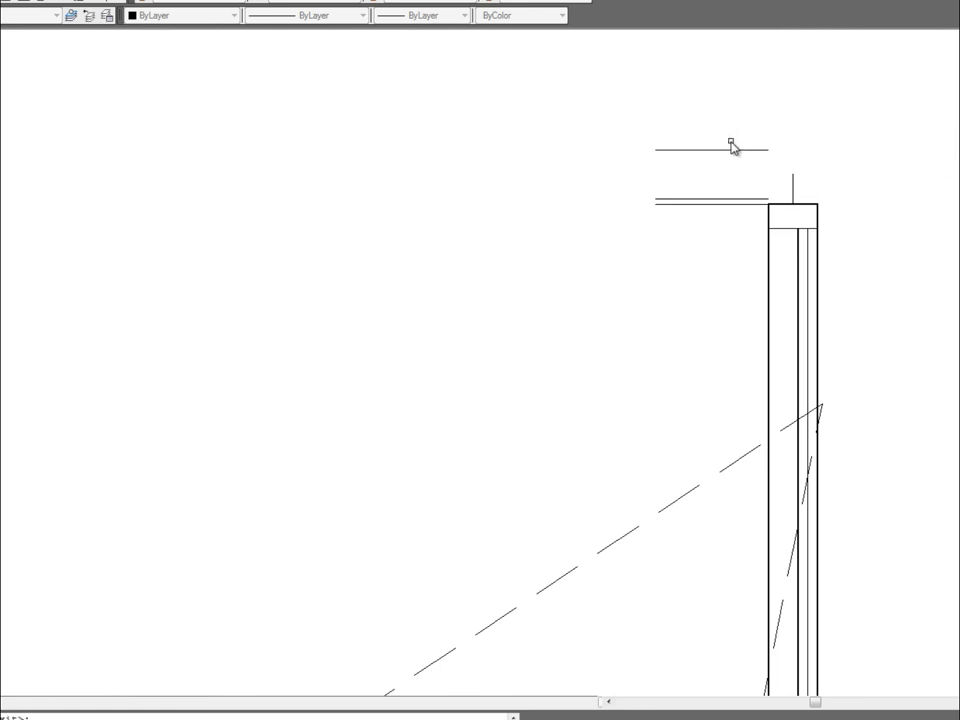
pyautogui.press('Return')
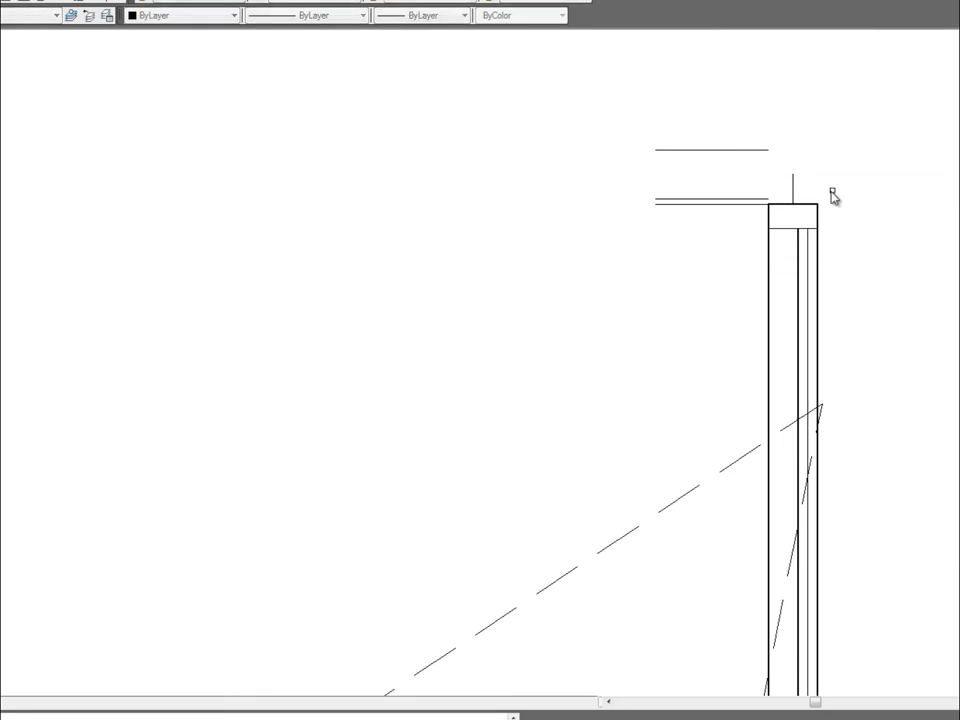
# Step: Join the uppermost horizontal line to the short vertical line above the head, and offset that vertical line 2.5 to each side
pyautogui.click(768, 151)
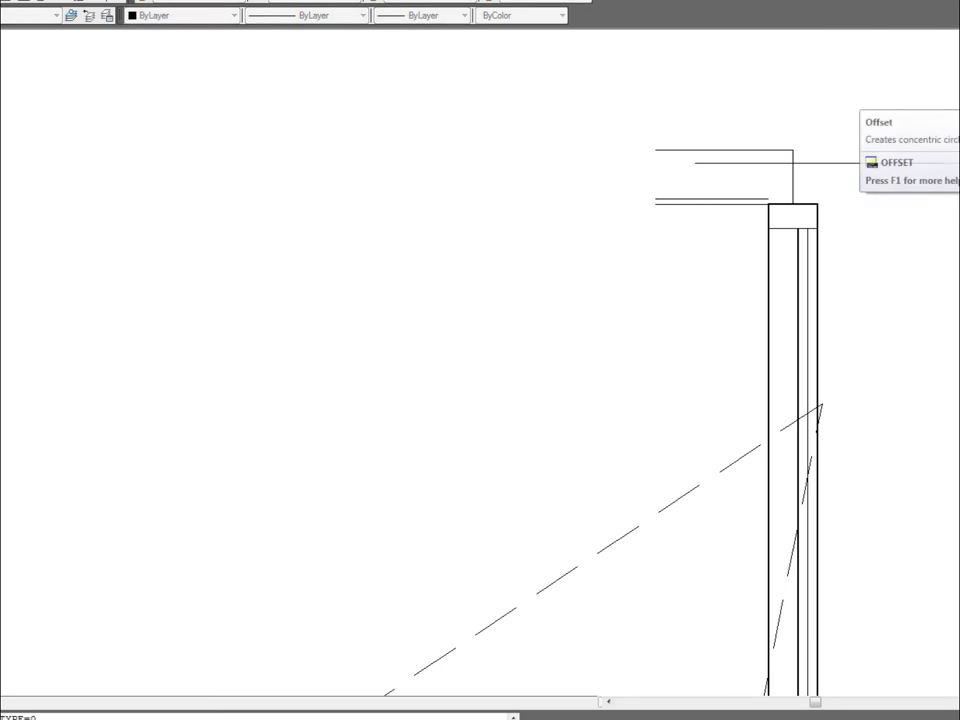
pyautogui.write('2.5')
pyautogui.press('Return')
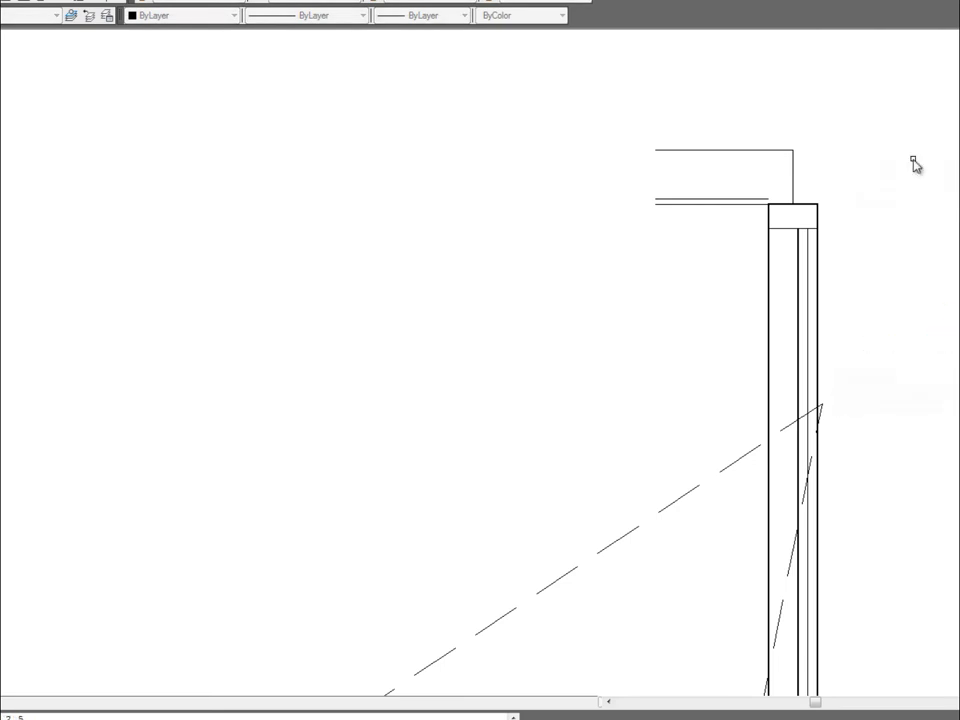
pyautogui.click(793, 178)
pyautogui.click(826, 177)
pyautogui.click(770, 177)
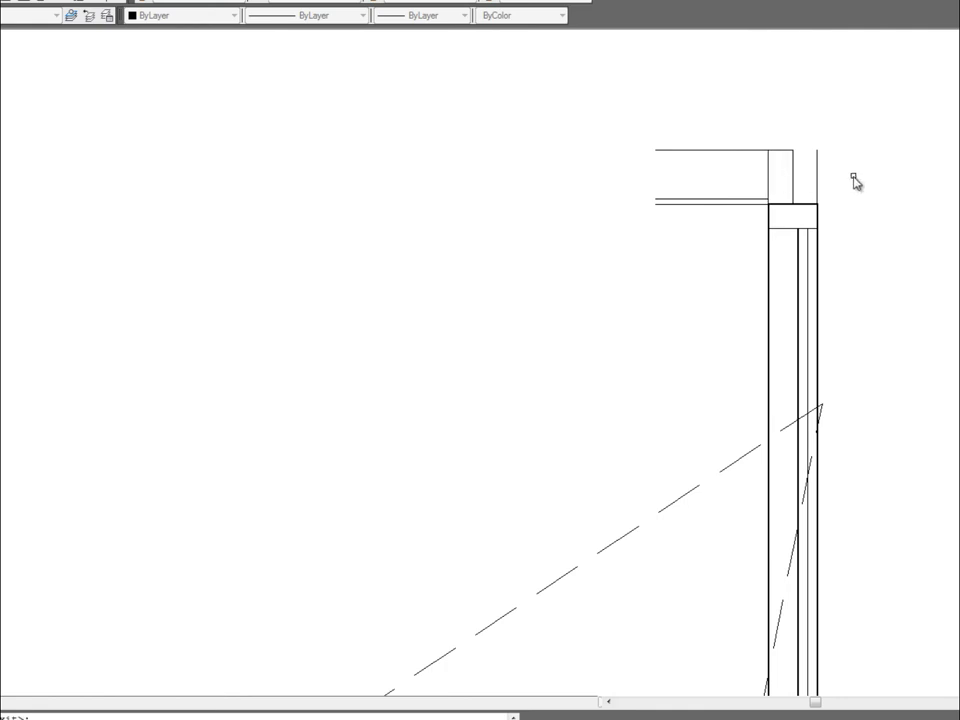
pyautogui.press('Return')
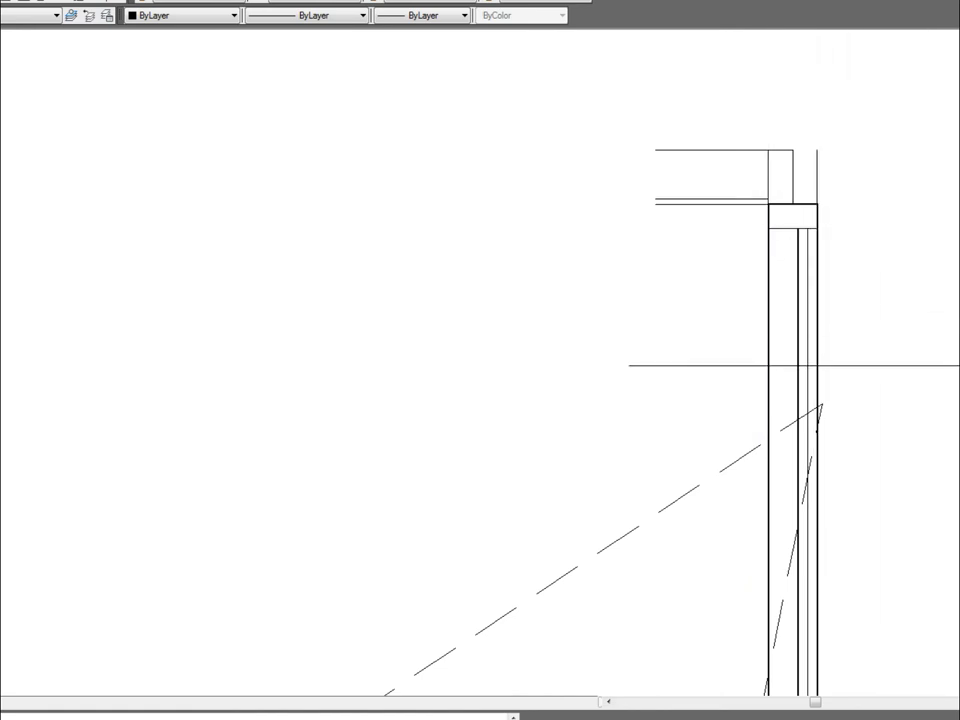
# Step: Fit the lower offset line just above the wall head between the outer verticals, and delete the guide line along the head's top
pyautogui.click(817, 188)
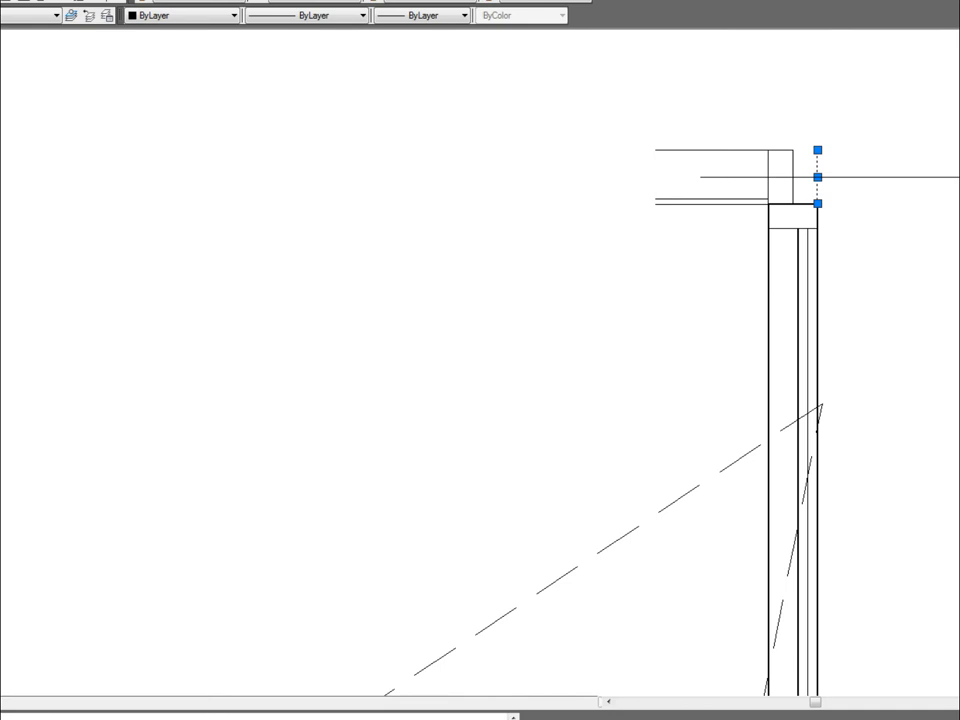
pyautogui.press('Escape')
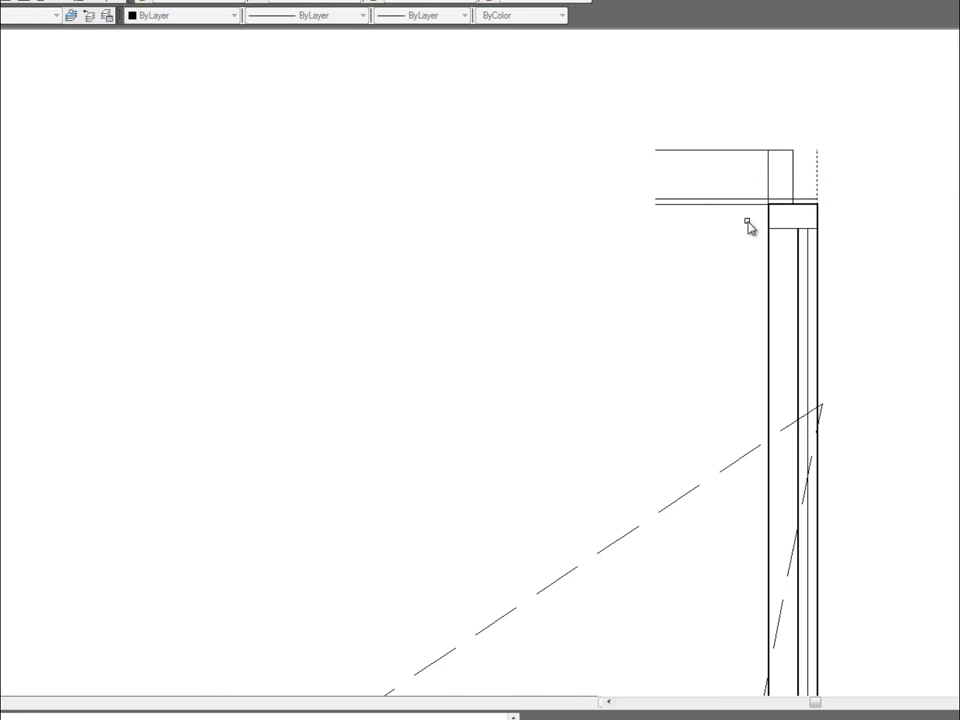
pyautogui.click(737, 203)
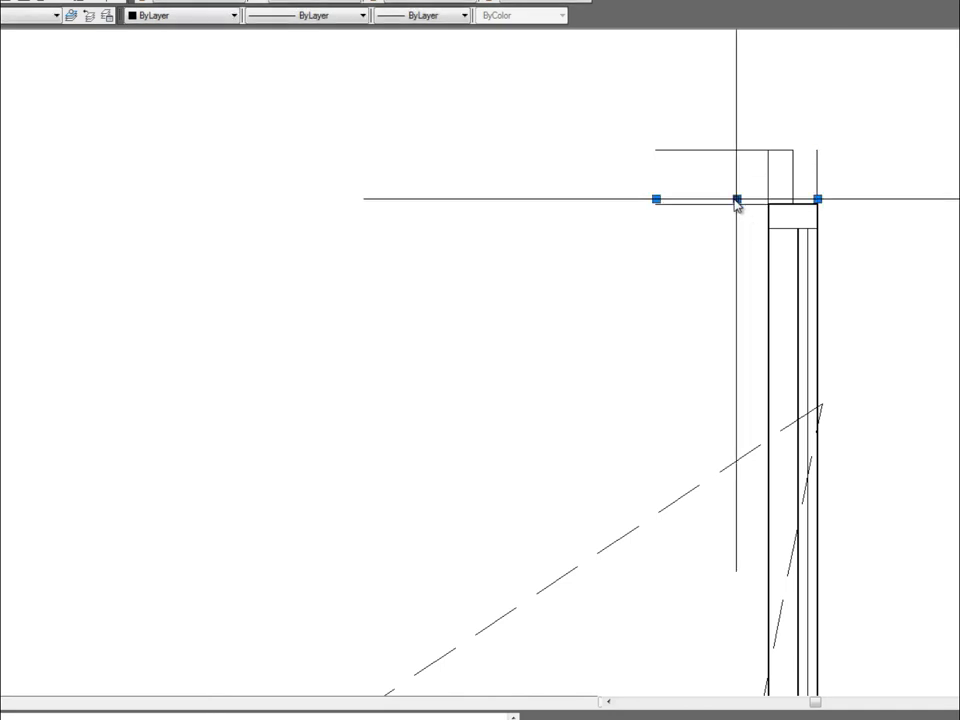
pyautogui.click(656, 199)
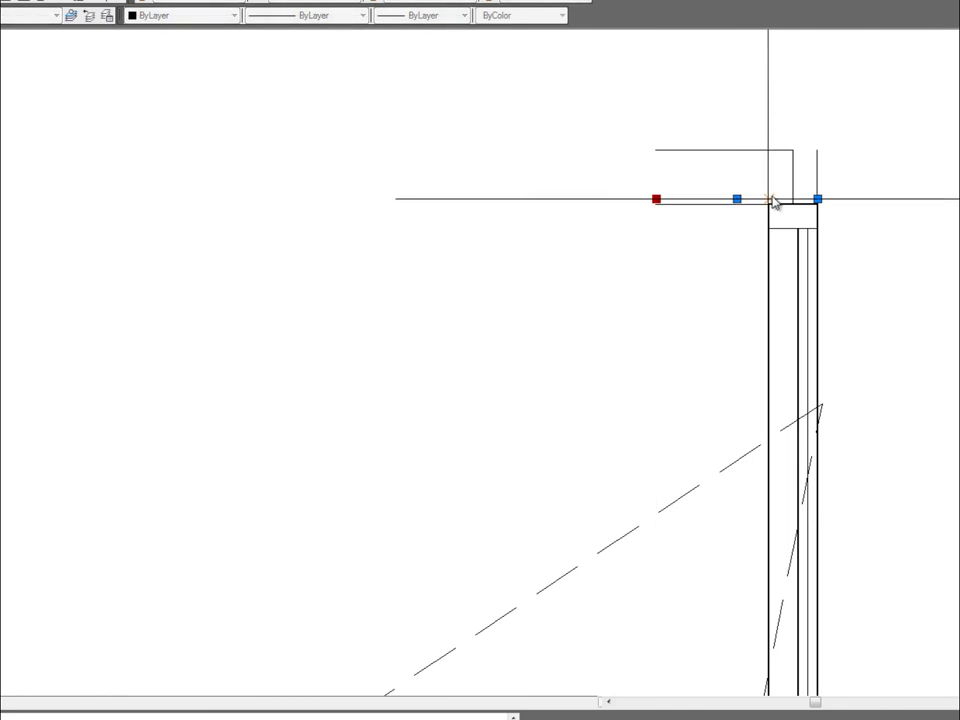
pyautogui.click(768, 199)
pyautogui.press('Escape')
pyautogui.click(727, 206)
pyautogui.press('Delete')
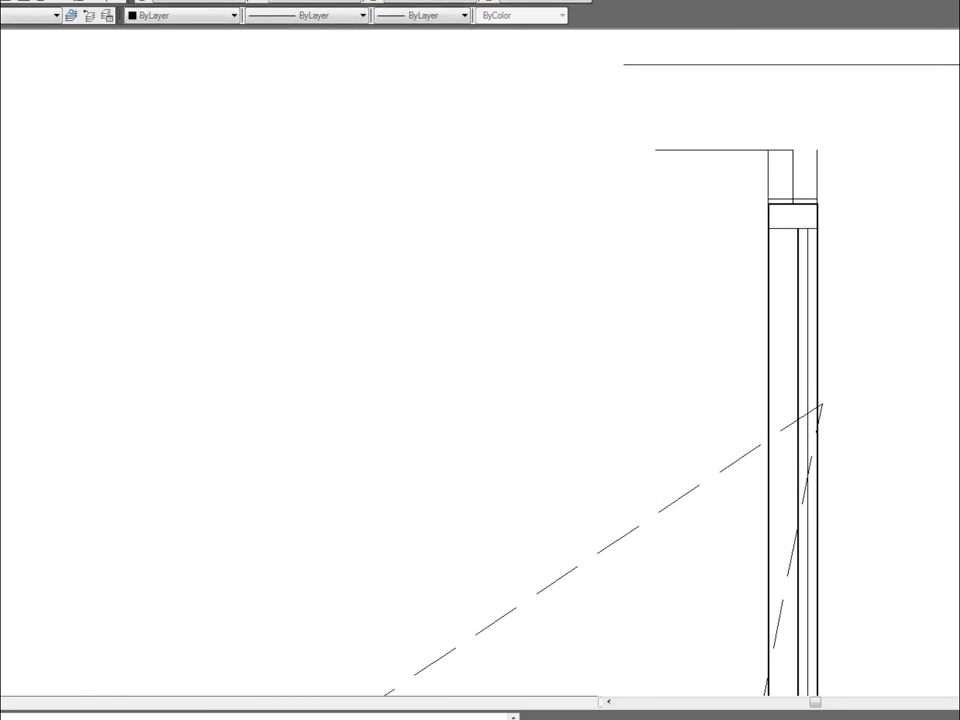
# Step: Fit the uppermost horizontal line between the two outer verticals, and trim the centre vertical at the horizontal line just above the head
pyautogui.click(792, 150)
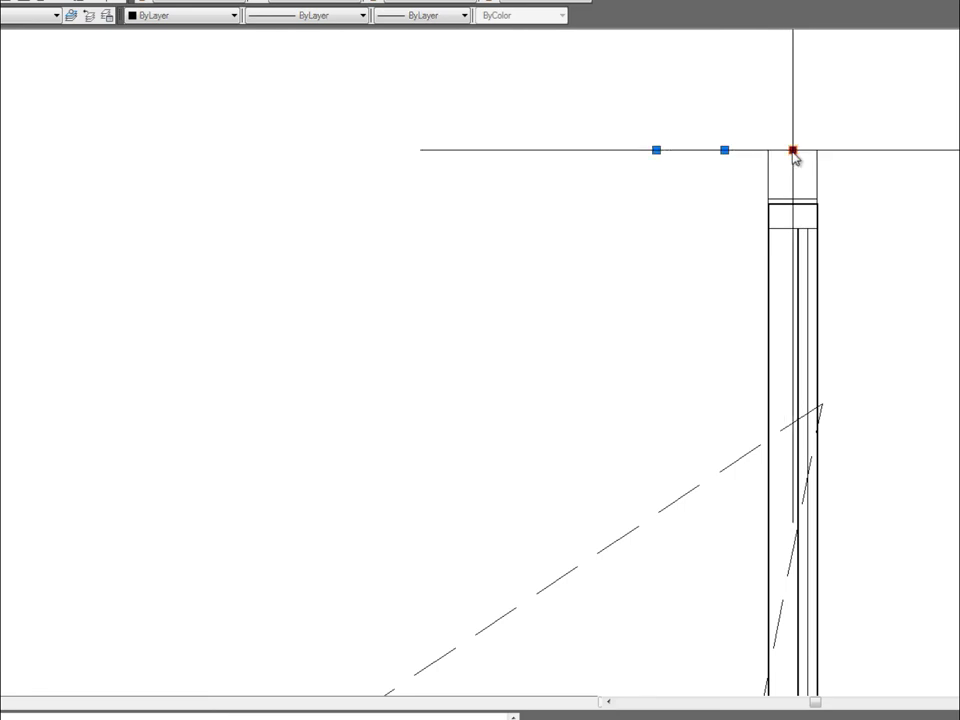
pyautogui.click(818, 150)
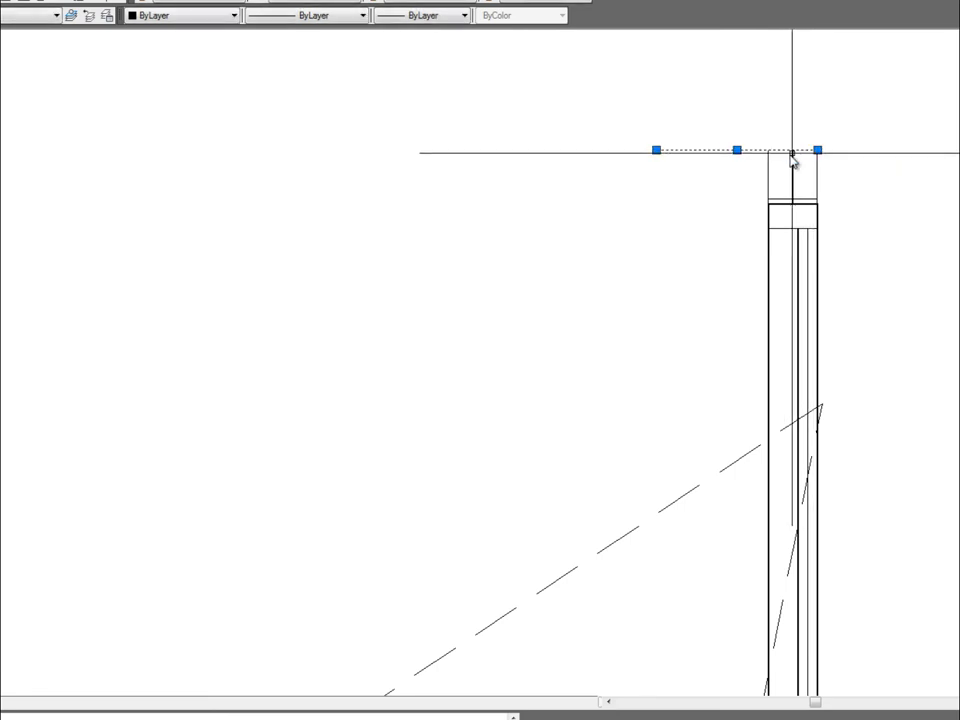
pyautogui.click(656, 150)
pyautogui.click(769, 150)
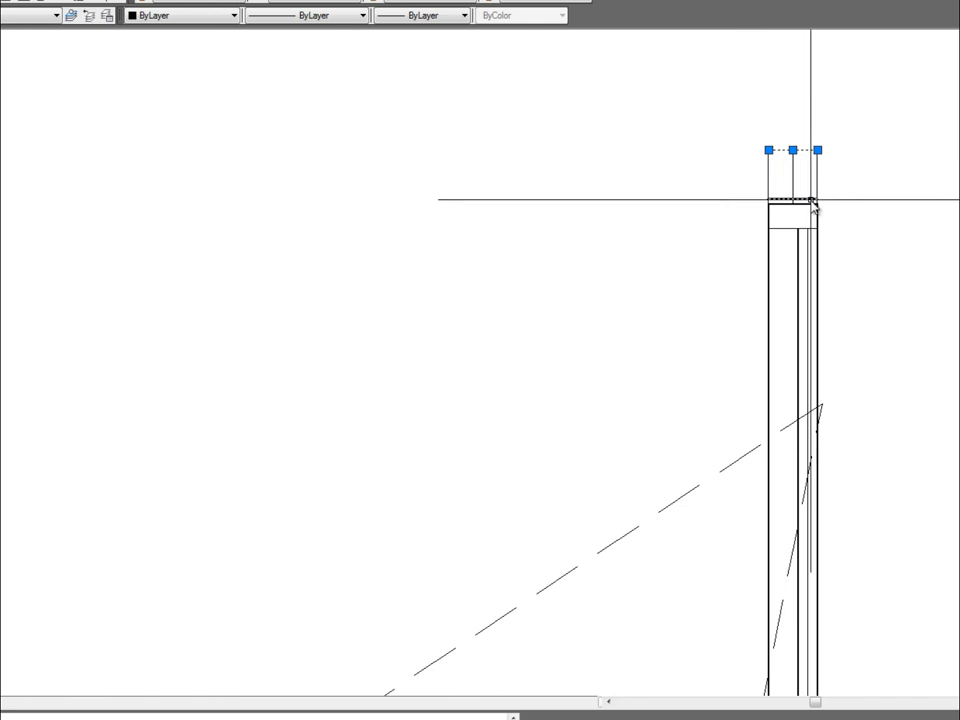
pyautogui.press('Escape')
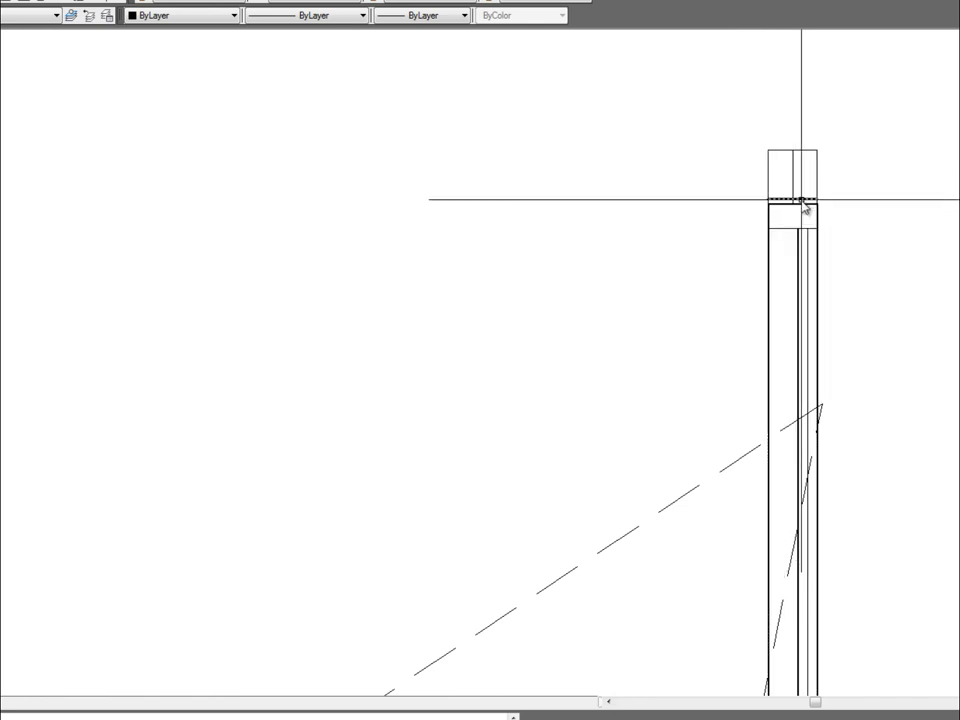
pyautogui.click(802, 200)
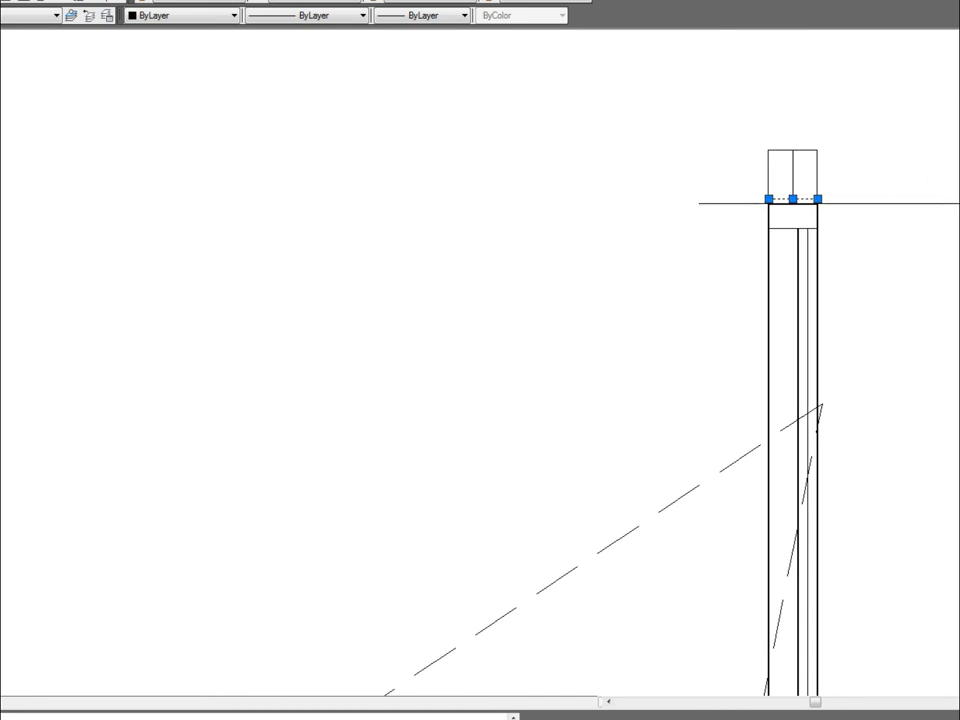
pyautogui.press('Escape')
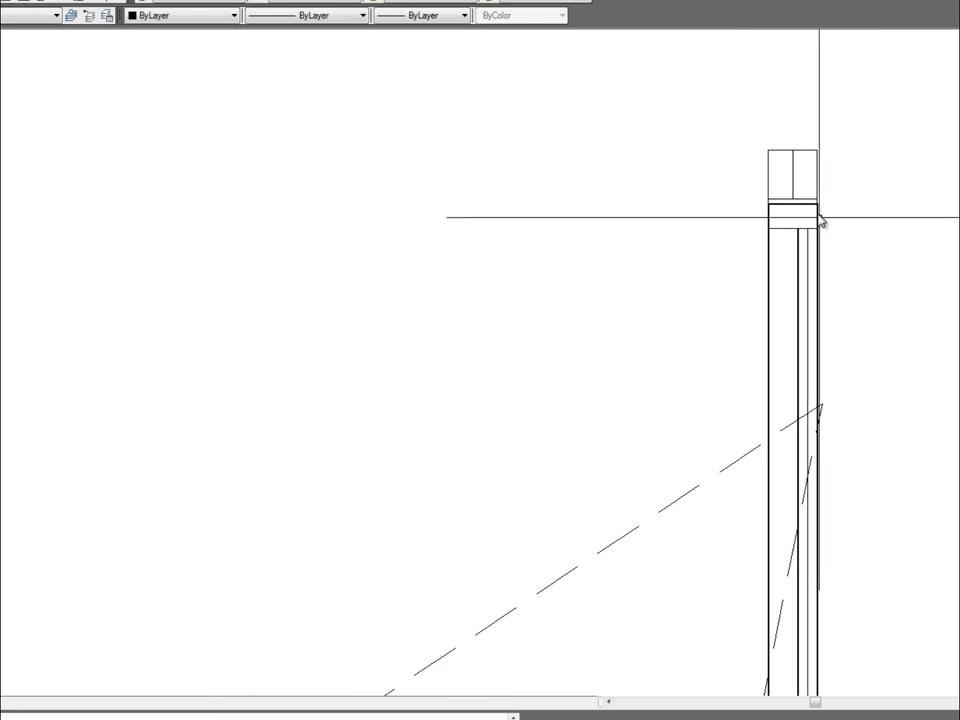
# Step: Examine the wall head and the divided box above it, both up close and in relation to the whole wall
pyautogui.scroll(-5, 877, 335)
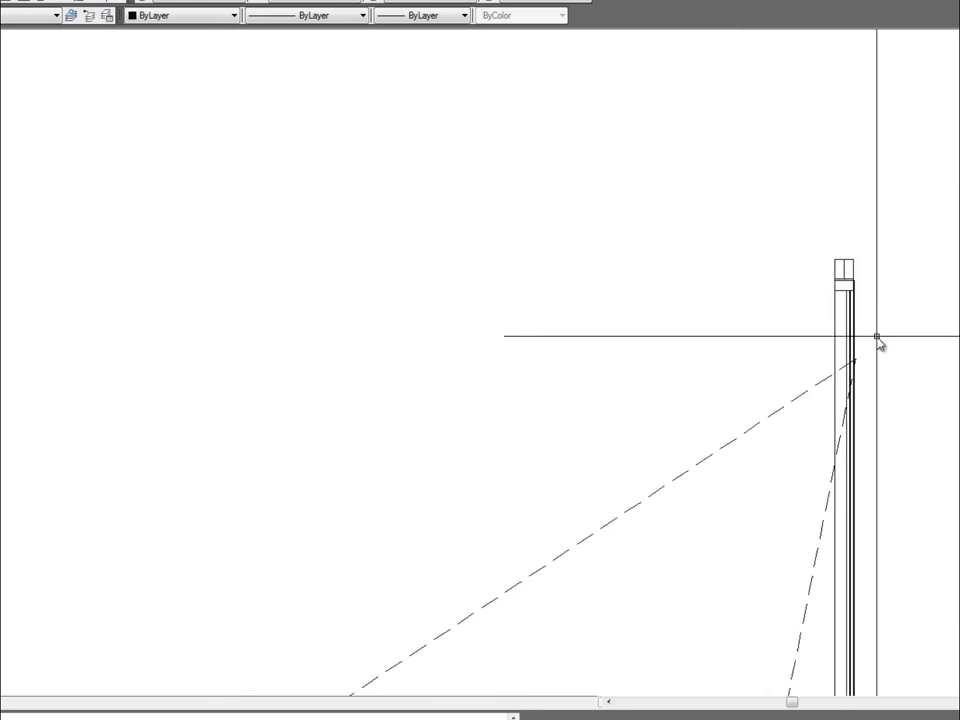
pyautogui.scroll(-2, 876, 340)
pyautogui.scroll(4, 876, 338)
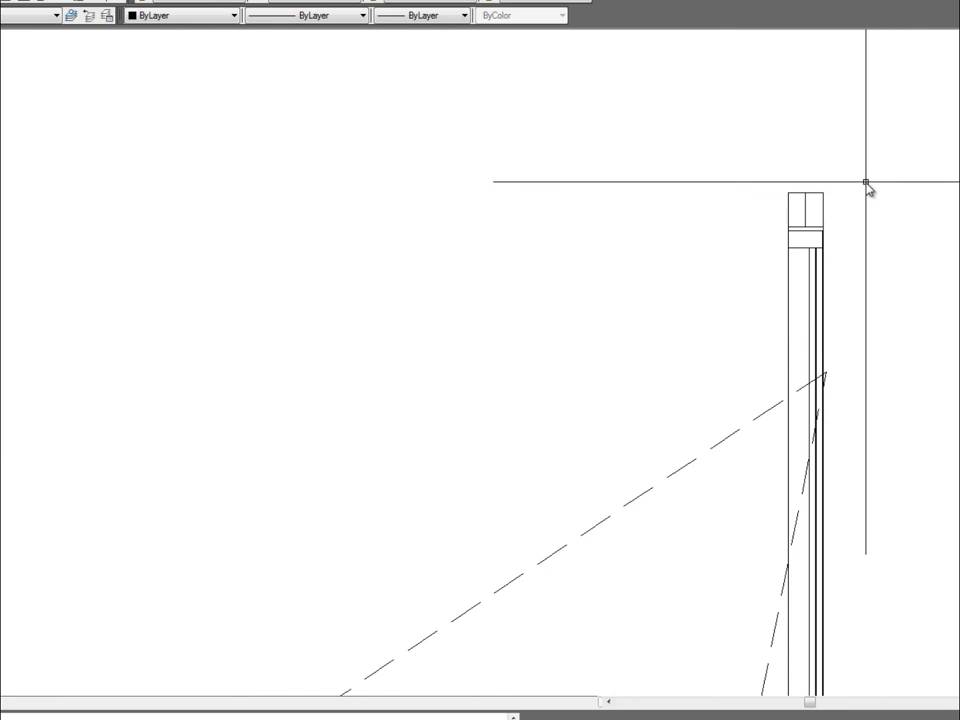
pyautogui.scroll(3, 866, 185)
pyautogui.scroll(3, 870, 313)
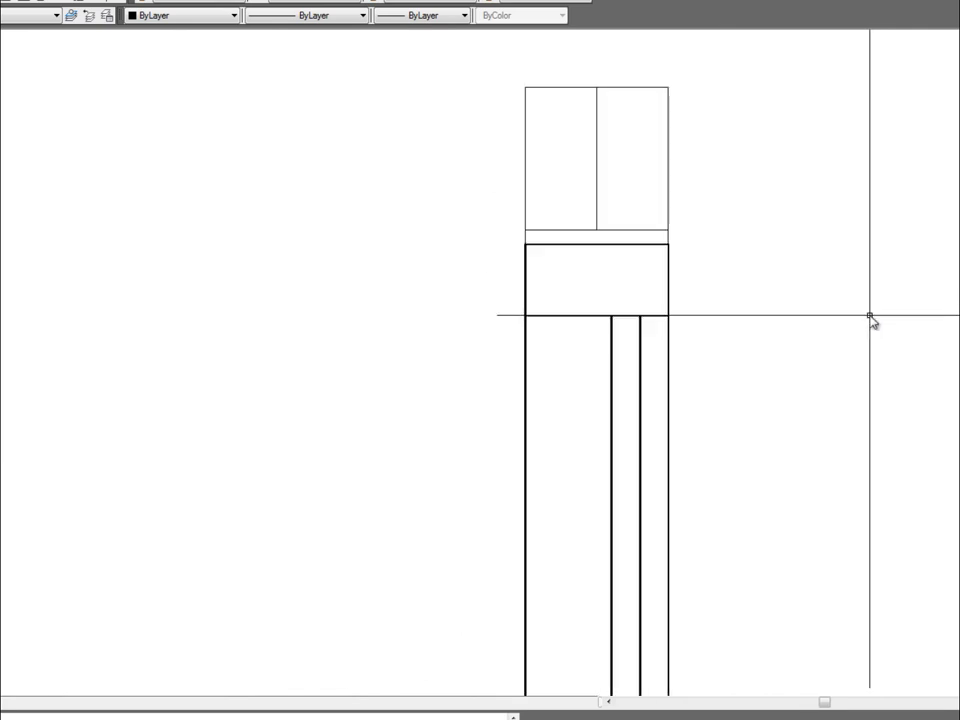
pyautogui.scroll(-2, 868, 310)
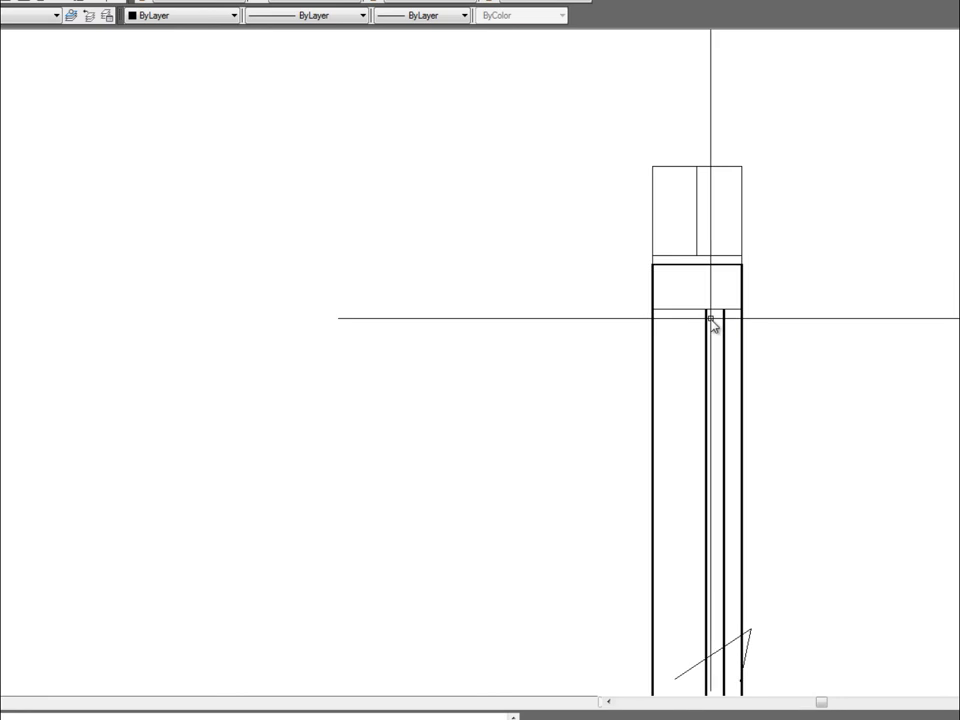
pyautogui.scroll(-2, 794, 339)
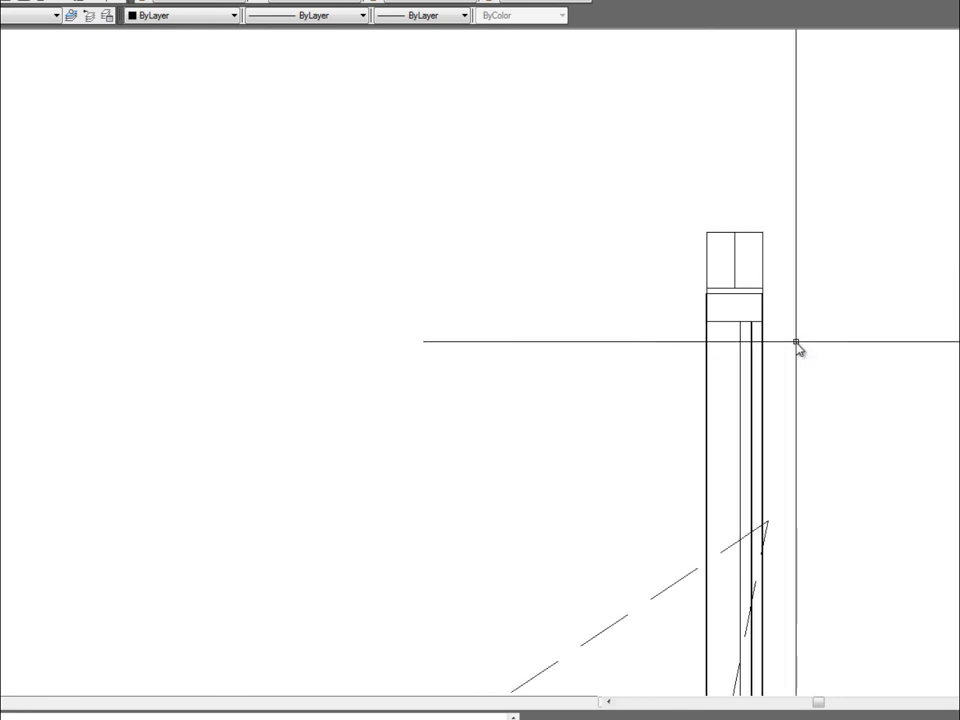
pyautogui.scroll(-3, 797, 345)
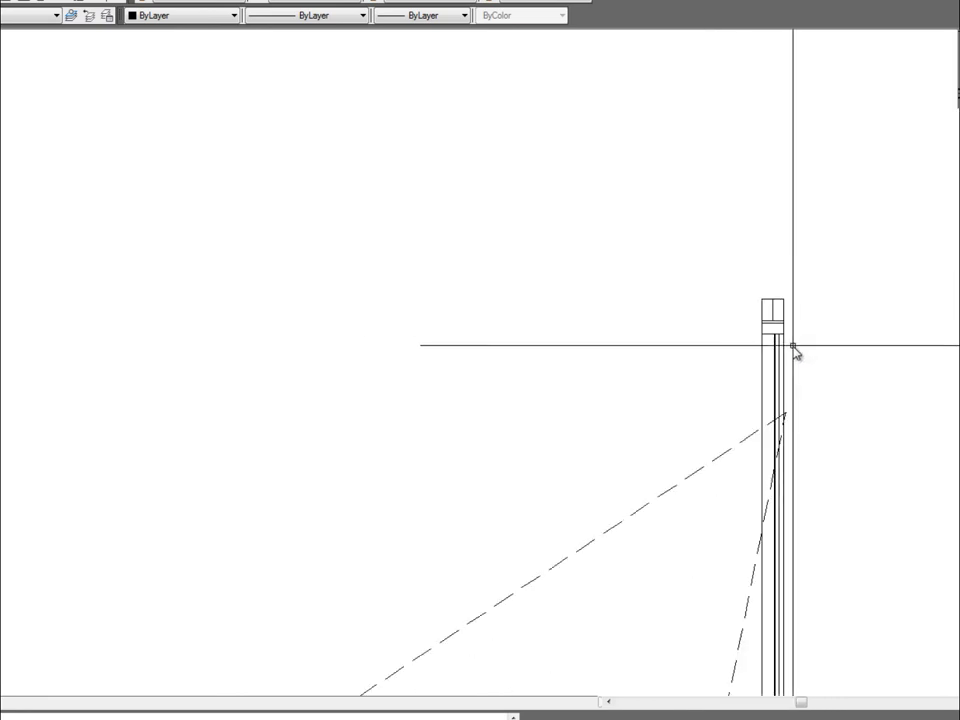
pyautogui.scroll(-2, 794, 350)
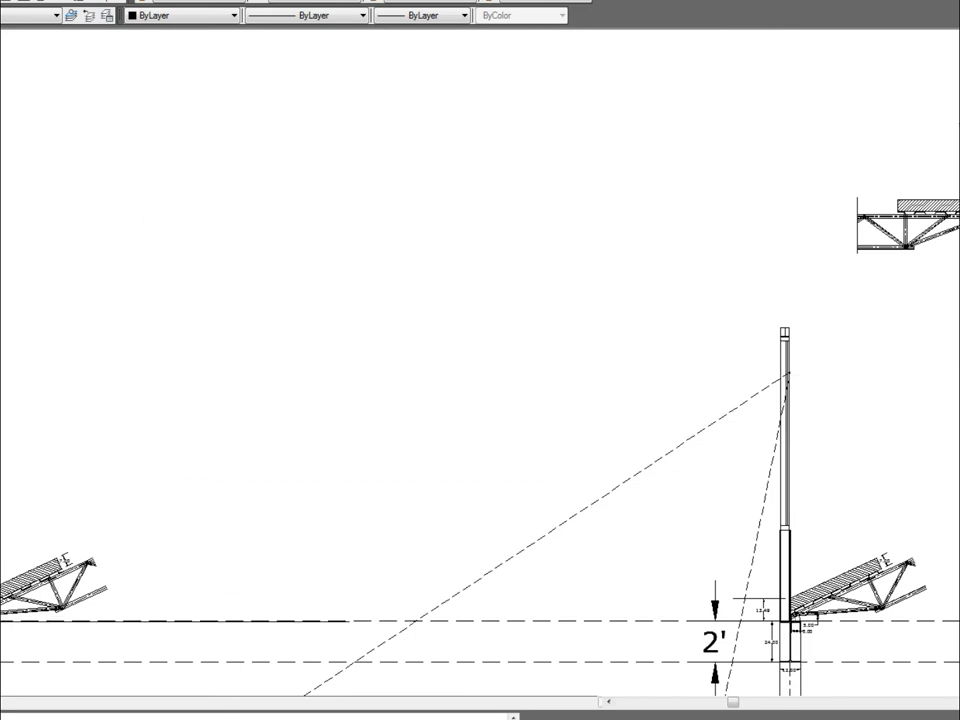
# Step: Draw a sloped line from the joist bearing at the left column to the top midpoint of the box above the right-hand wall head
pyautogui.scroll(3, 20, 605)
pyautogui.scroll(5, 20, 600)
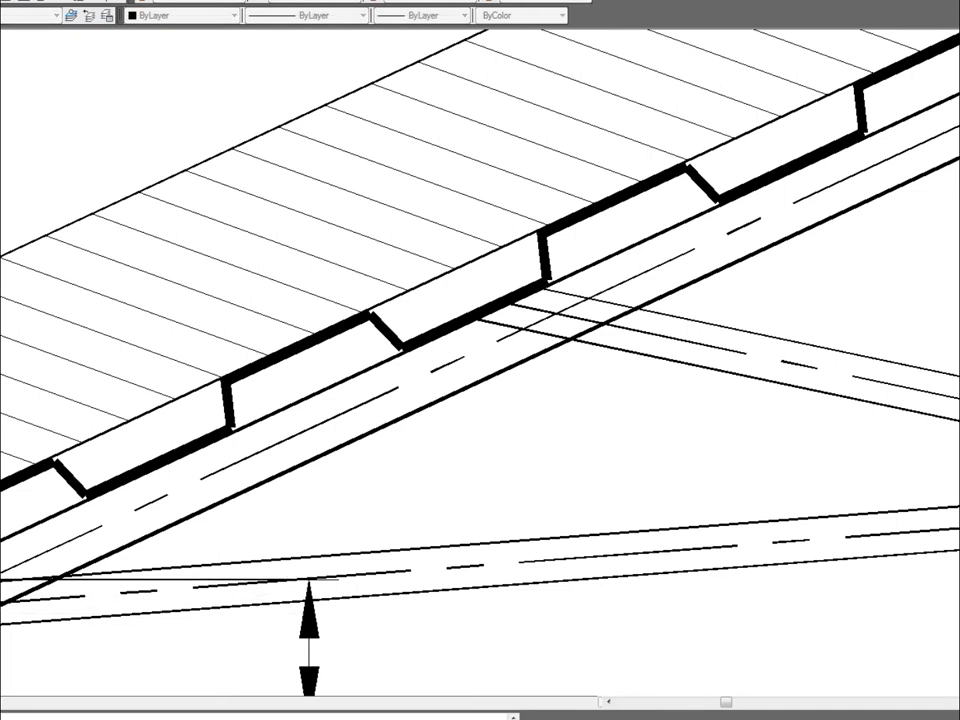
pyautogui.scroll(2, 20, 600)
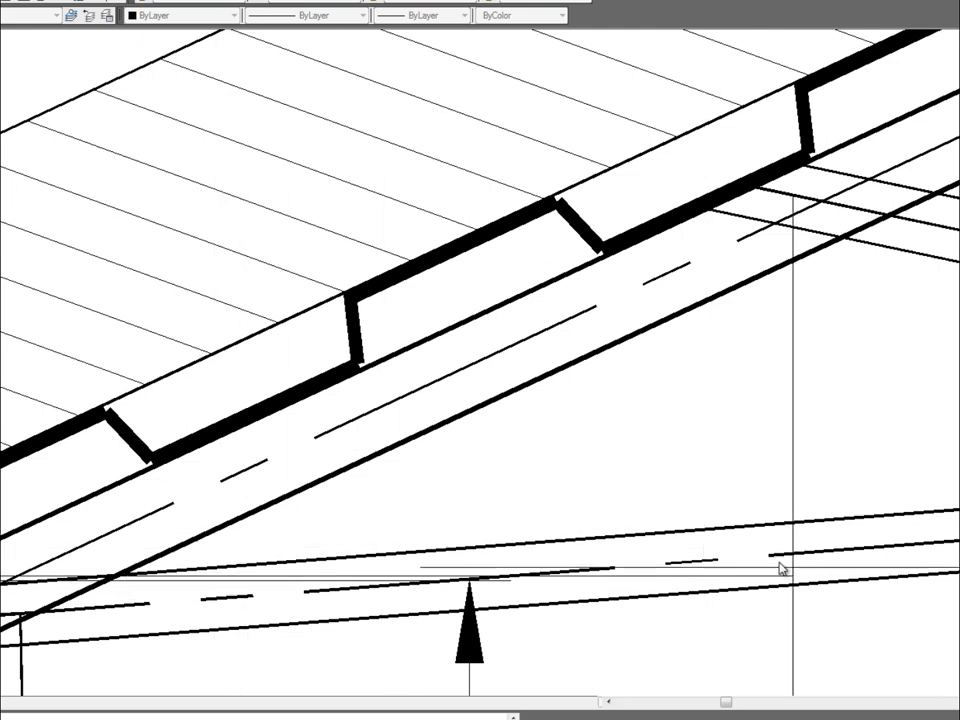
pyautogui.scroll(-5, 917, 489)
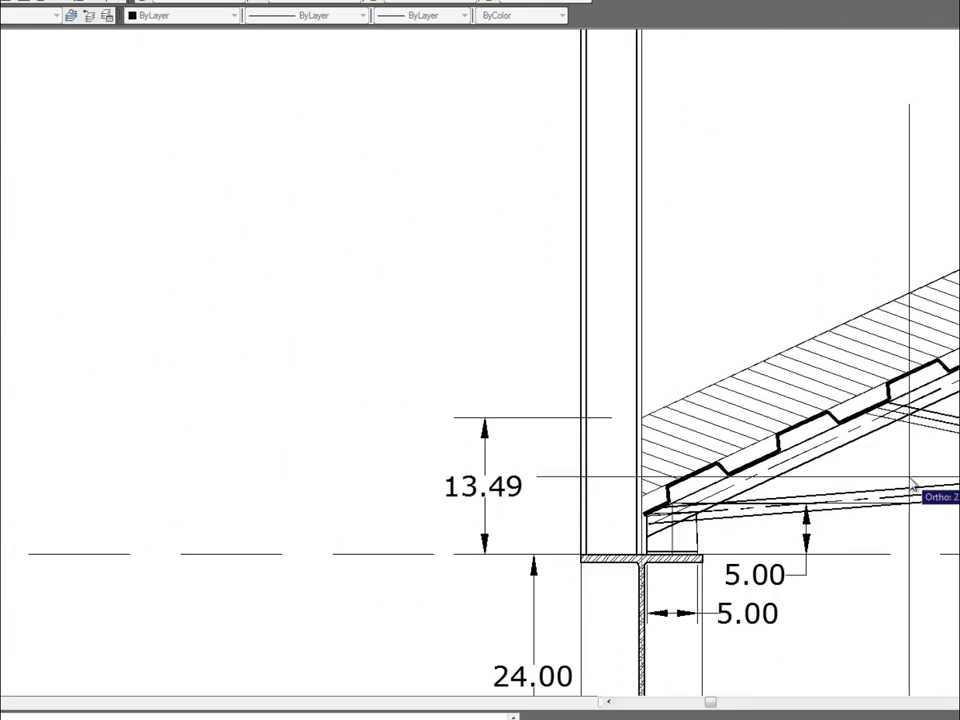
pyautogui.click(850, 702)
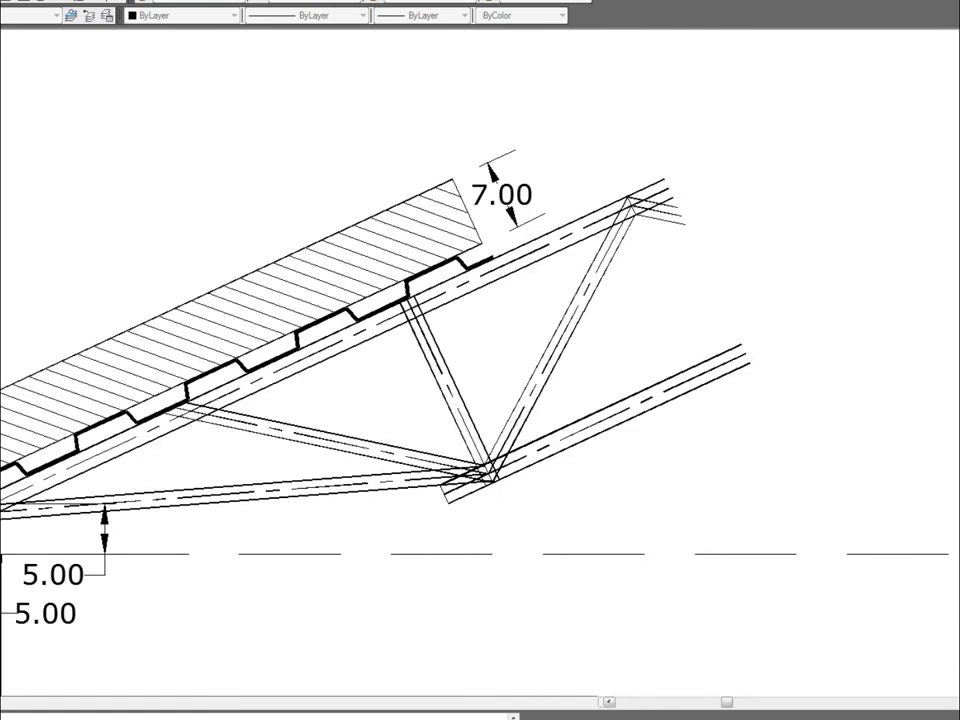
pyautogui.click(850, 702)
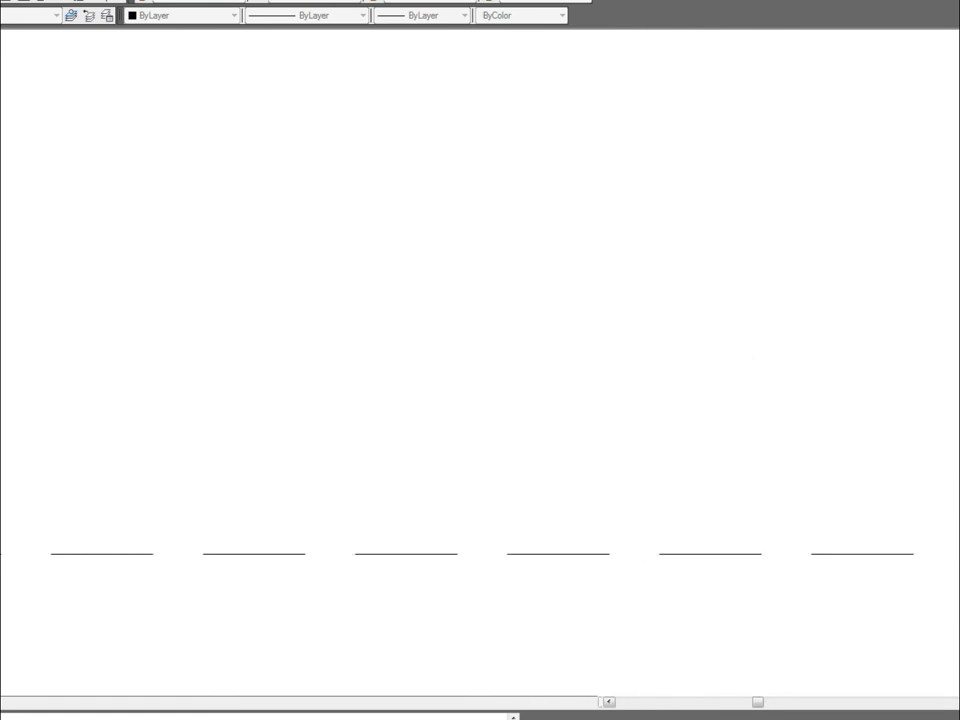
pyautogui.click(850, 702)
pyautogui.click(850, 702)
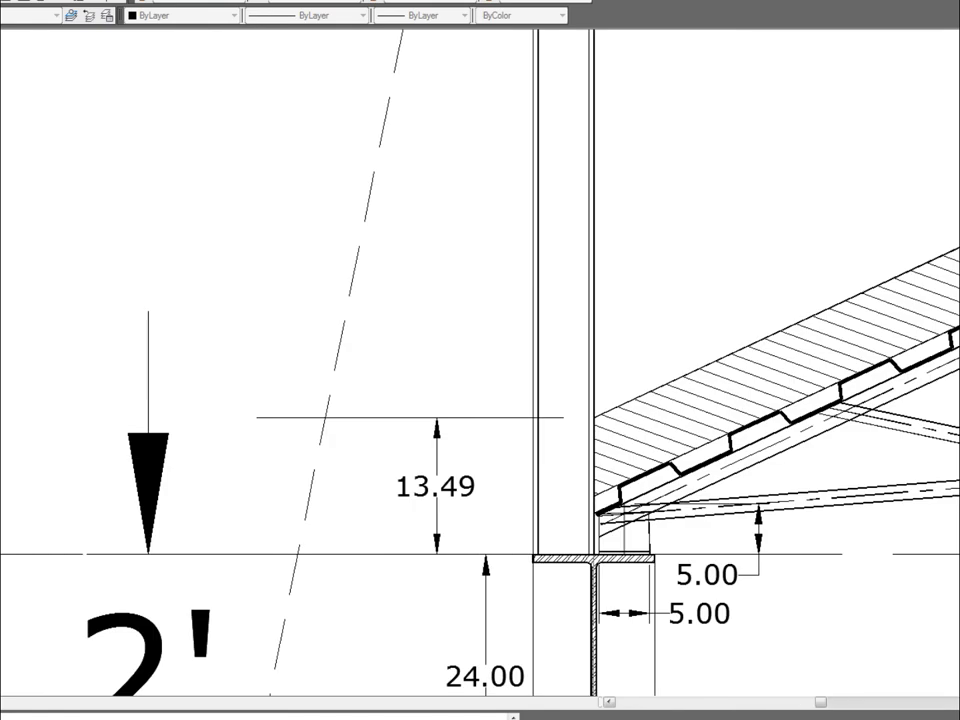
pyautogui.scroll(5, 575, 163)
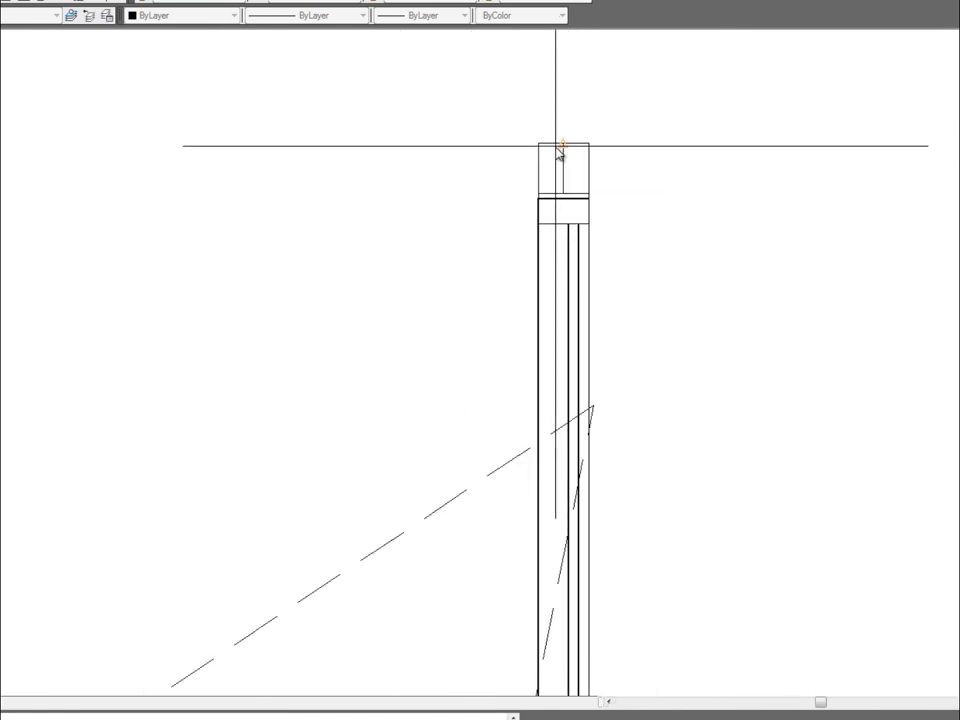
pyautogui.click(563, 146)
pyautogui.press('Return')
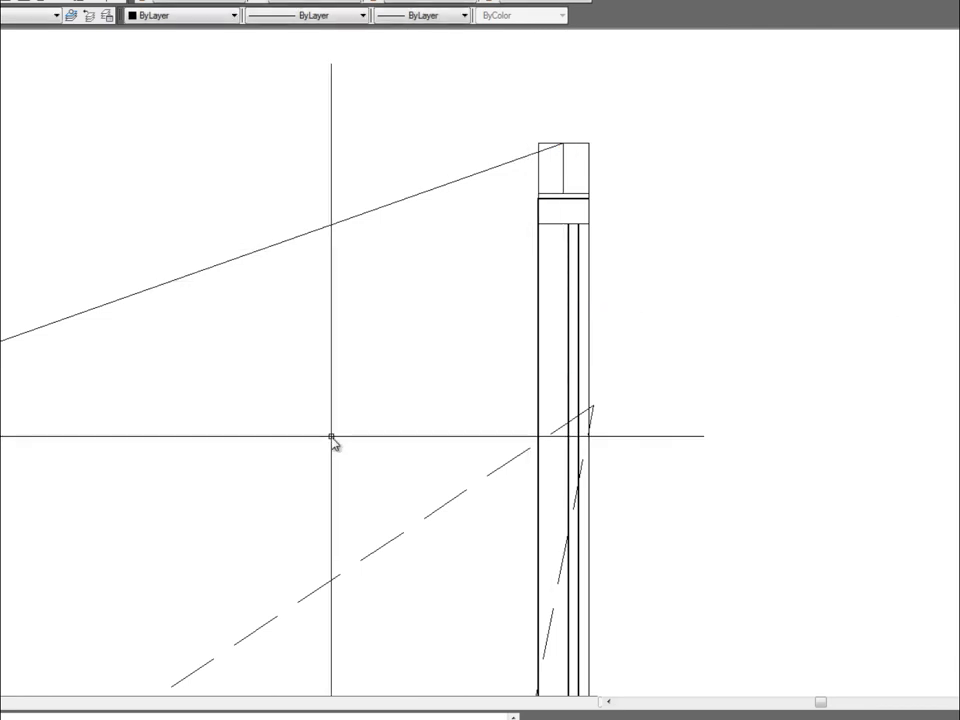
pyautogui.scroll(-2, 333, 441)
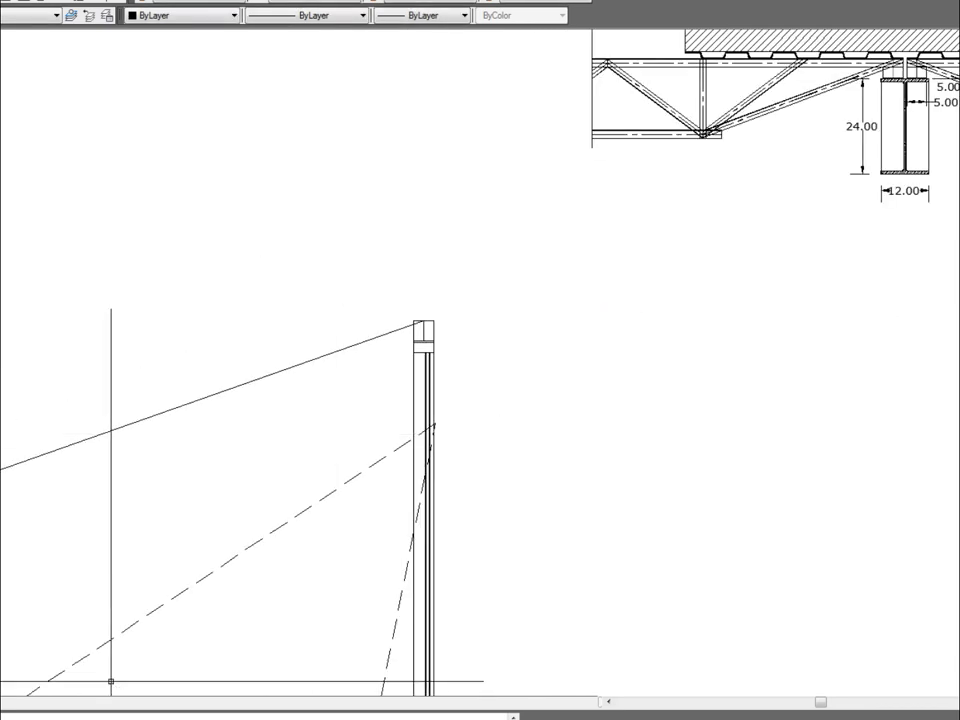
pyautogui.click(608, 702)
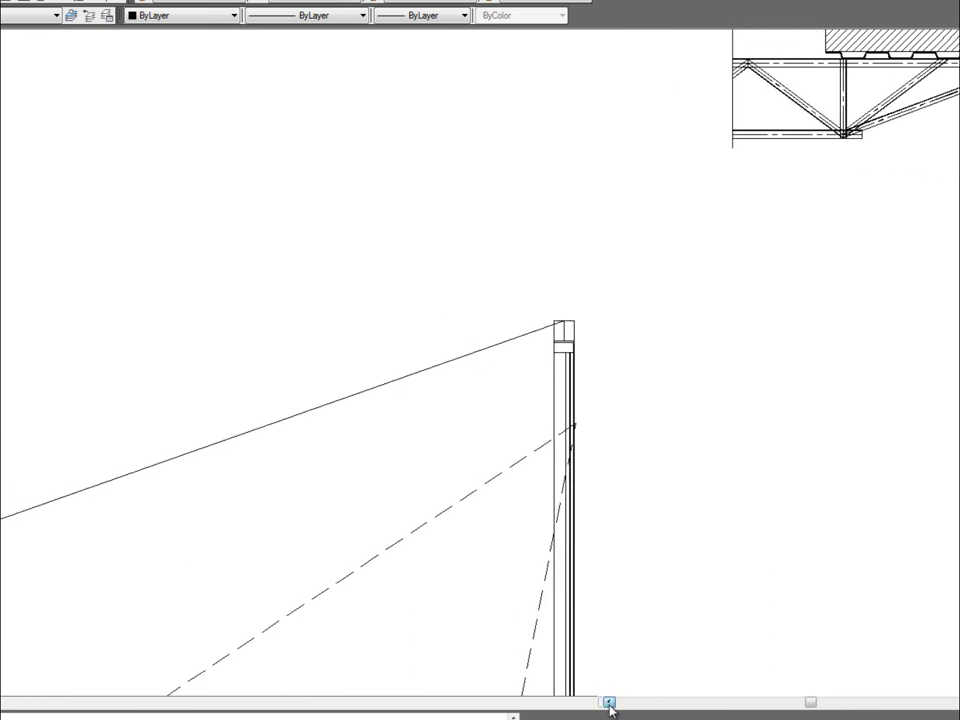
pyautogui.scroll(-3, 527, 347)
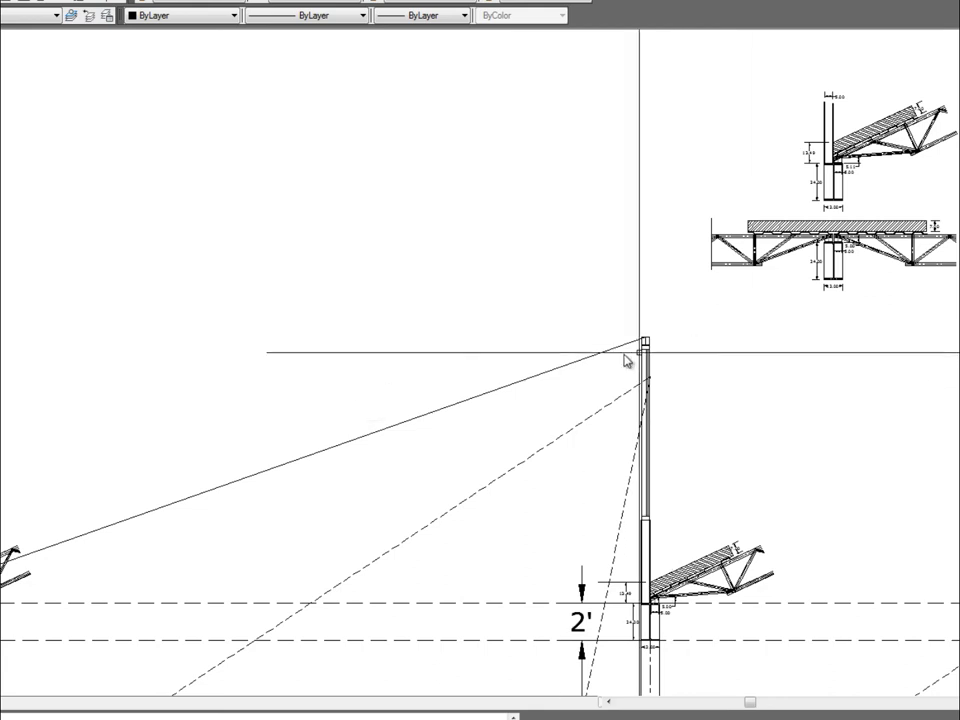
pyautogui.click(329, 487)
pyautogui.click(290, 446)
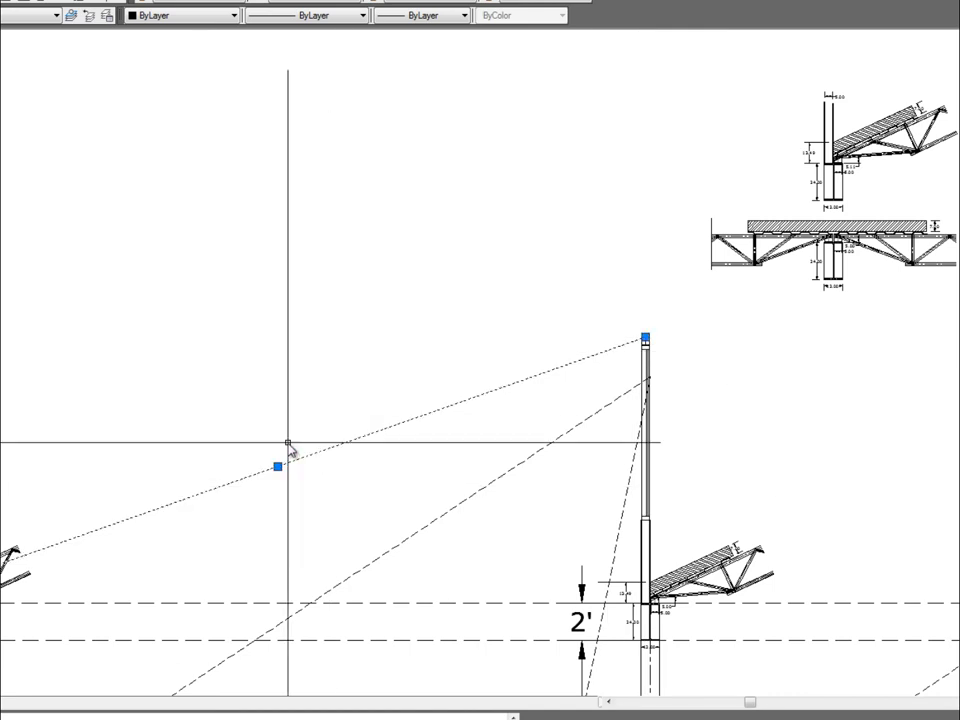
pyautogui.press('Escape')
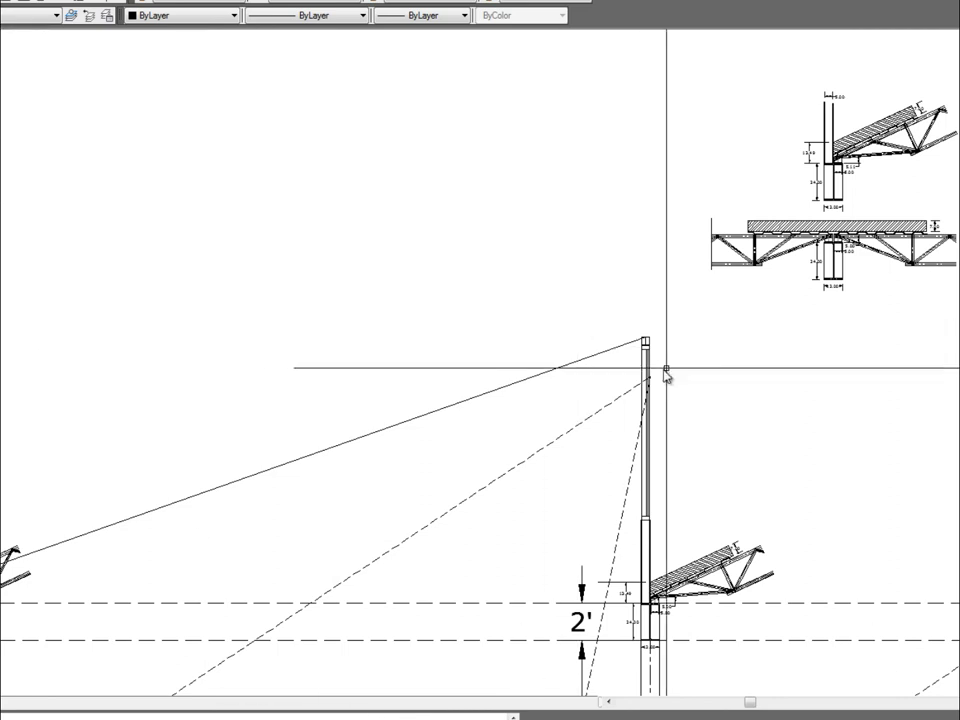
# Step: Move the two dashed angle lines at the right-hand wall upward so their apex meets the lower right corner of the wall head
pyautogui.scroll(4, 680, 382)
pyautogui.click(542, 596)
pyautogui.click(452, 526)
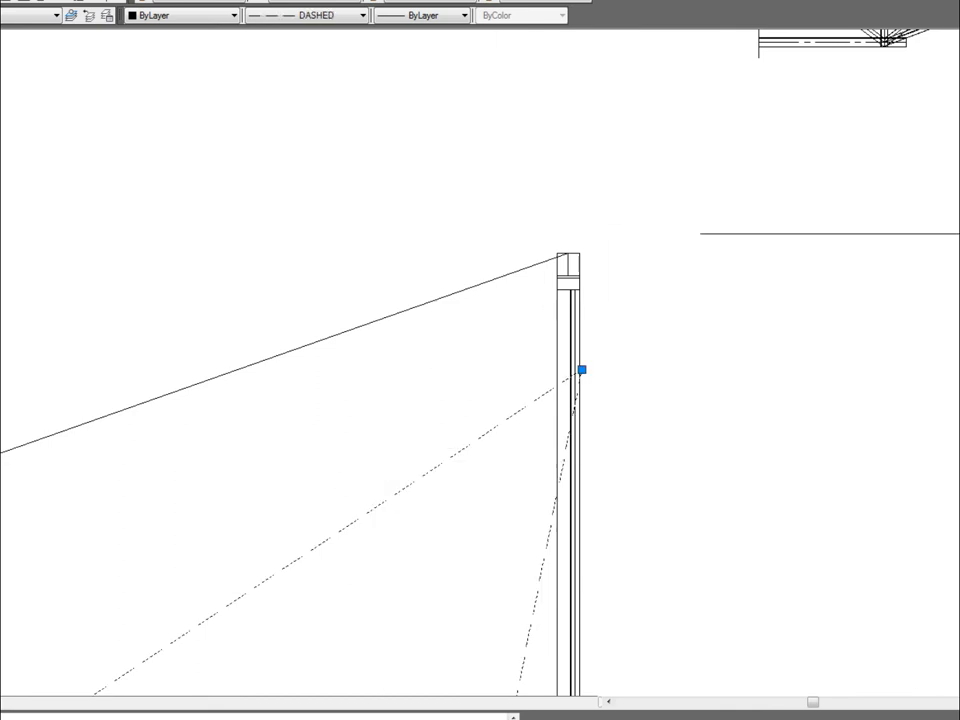
pyautogui.press('Escape')
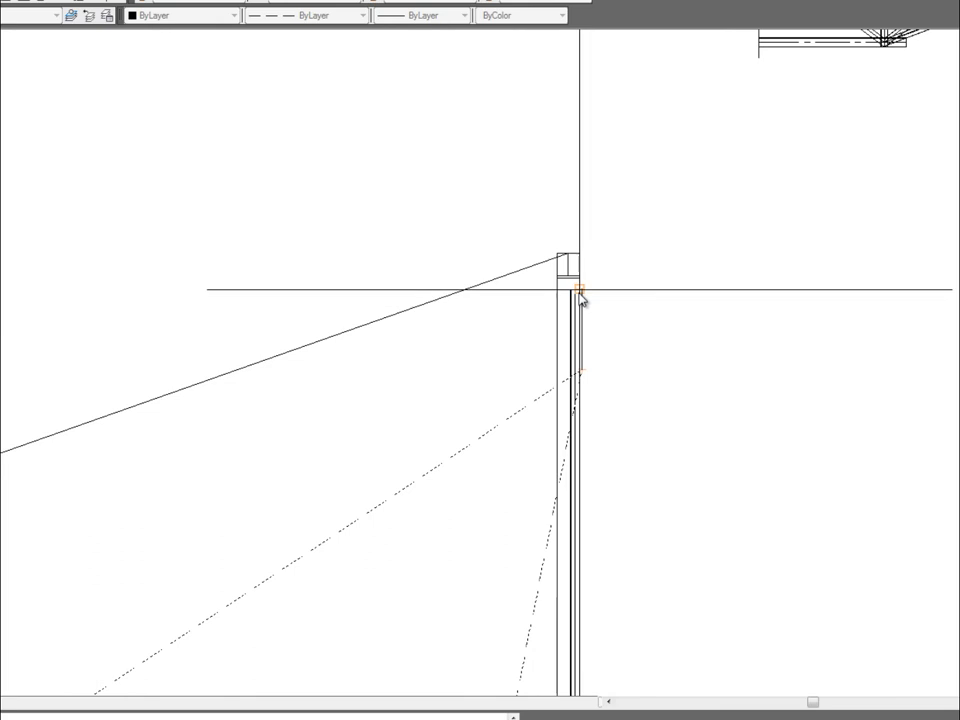
pyautogui.scroll(-3, 643, 345)
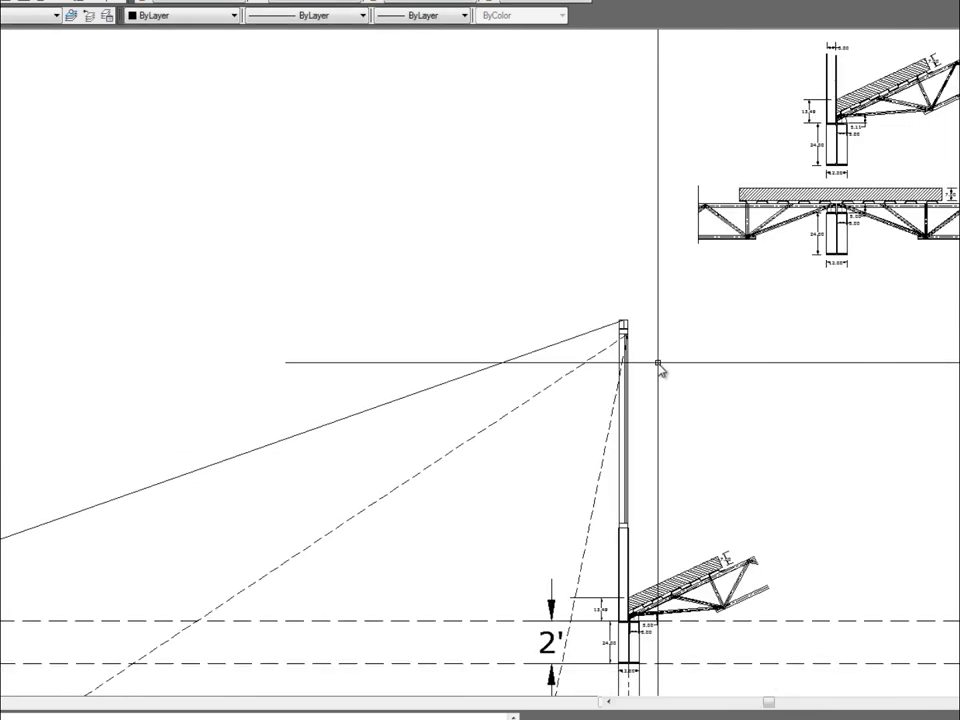
pyautogui.scroll(-2, 690, 400)
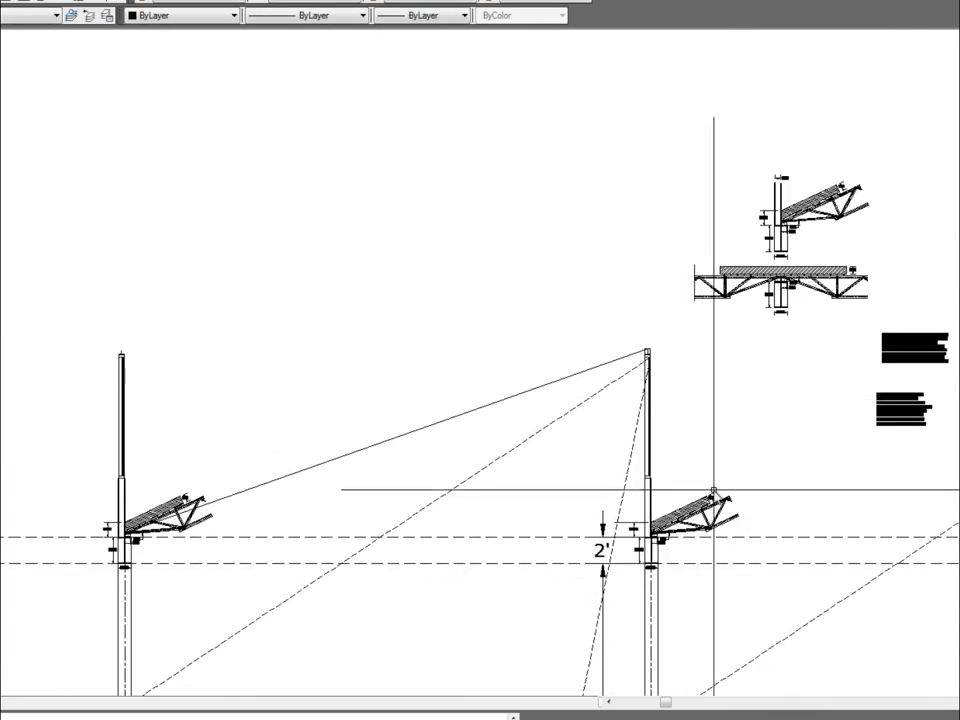
# Step: Extend the two dashed angle lines from the right-hand wall head down to the lowest dashed horizontal line
pyautogui.moveTo(480, 420); pyautogui.dragTo(480, 220, button='middle')
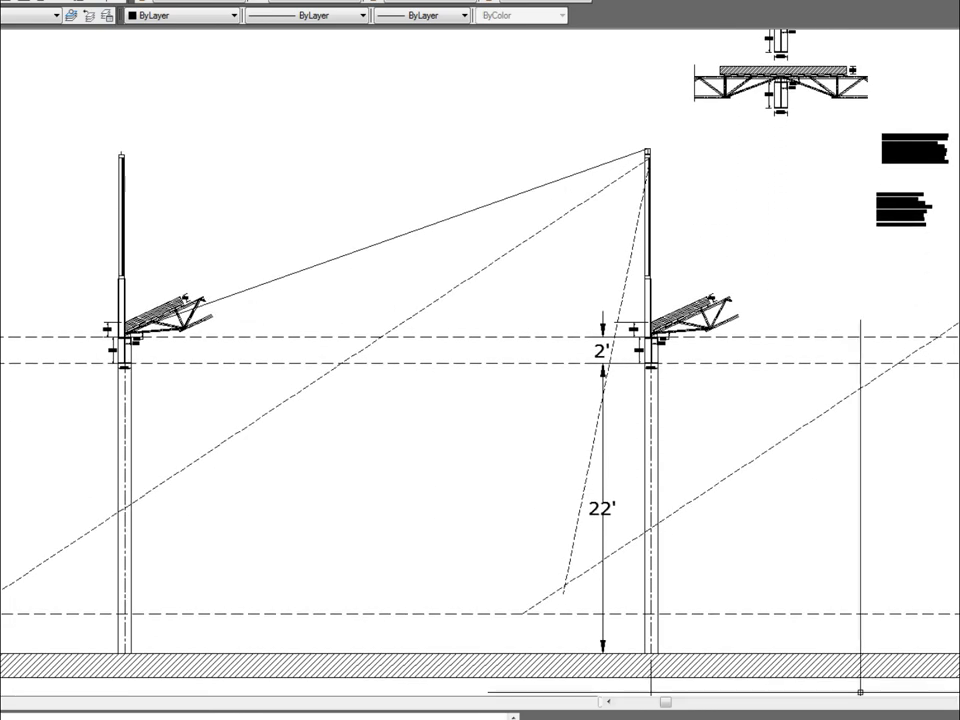
pyautogui.click(447, 631)
pyautogui.click(384, 561)
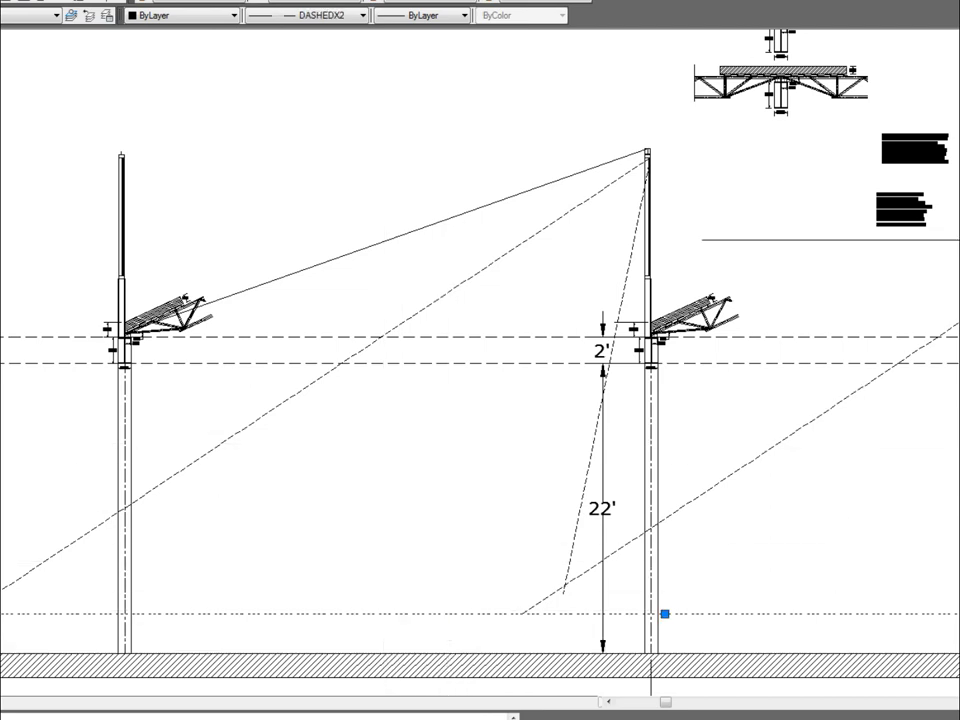
pyautogui.press('Escape')
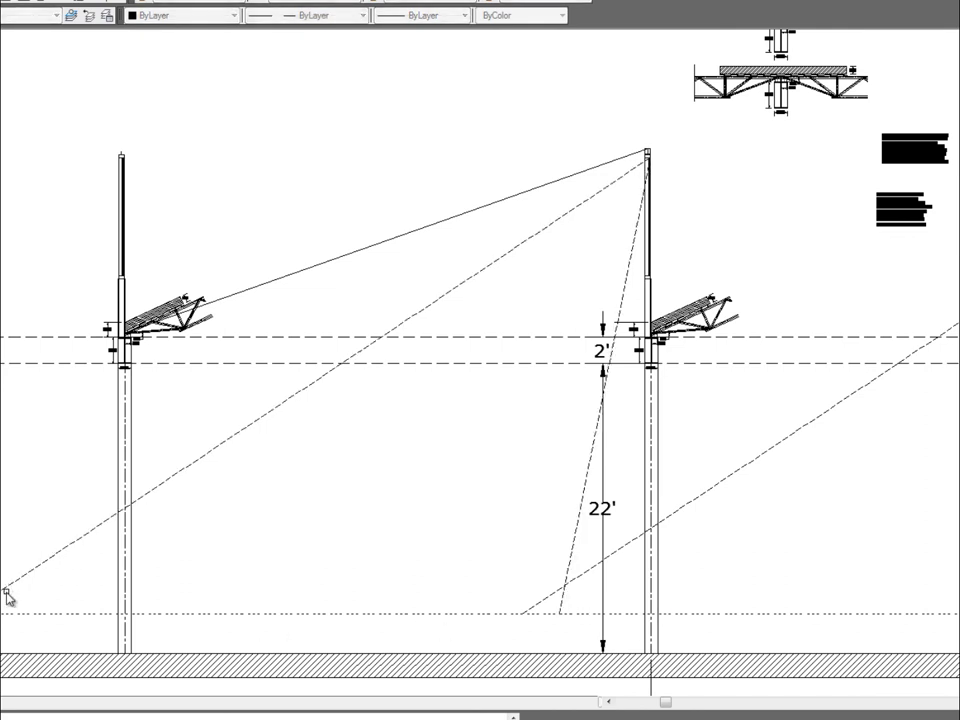
pyautogui.click(922, 476)
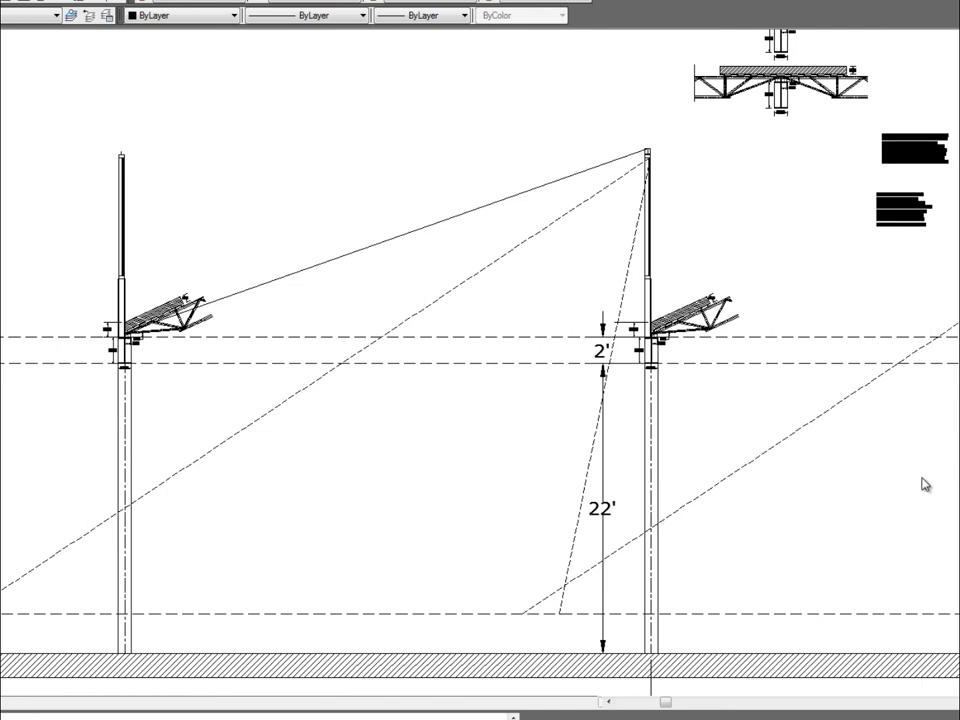
# Step: Delete the leftover dashed angle line that crosses the right-hand column below the joist
pyautogui.click(800, 425)
pyautogui.press('Delete')
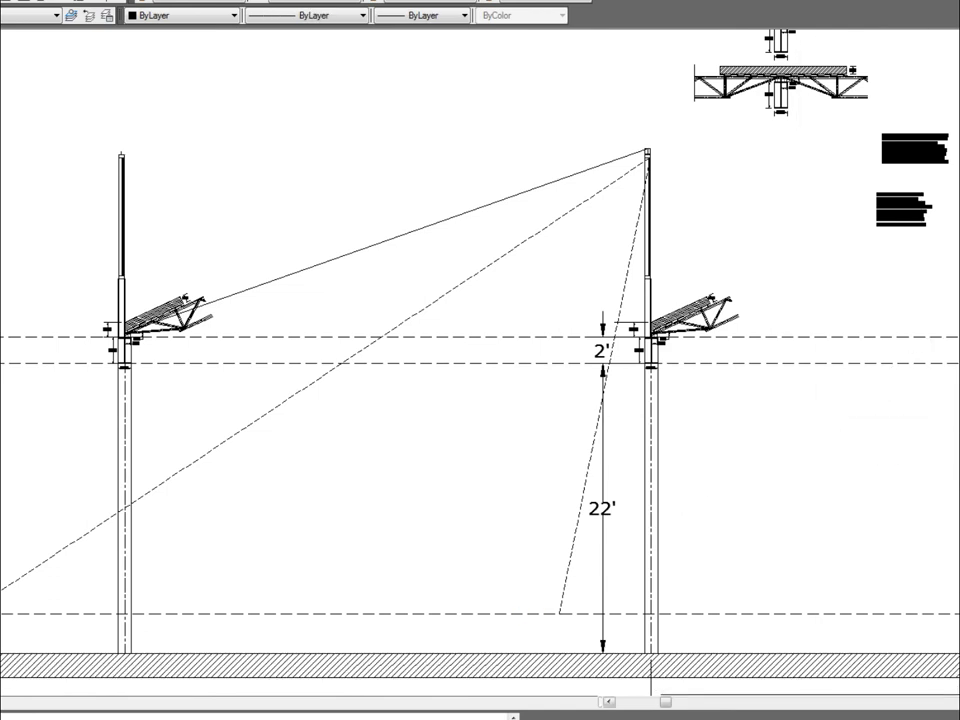
pyautogui.moveTo(760, 560); pyautogui.dragTo(548, 560, button='middle')
pyautogui.click(896, 519)
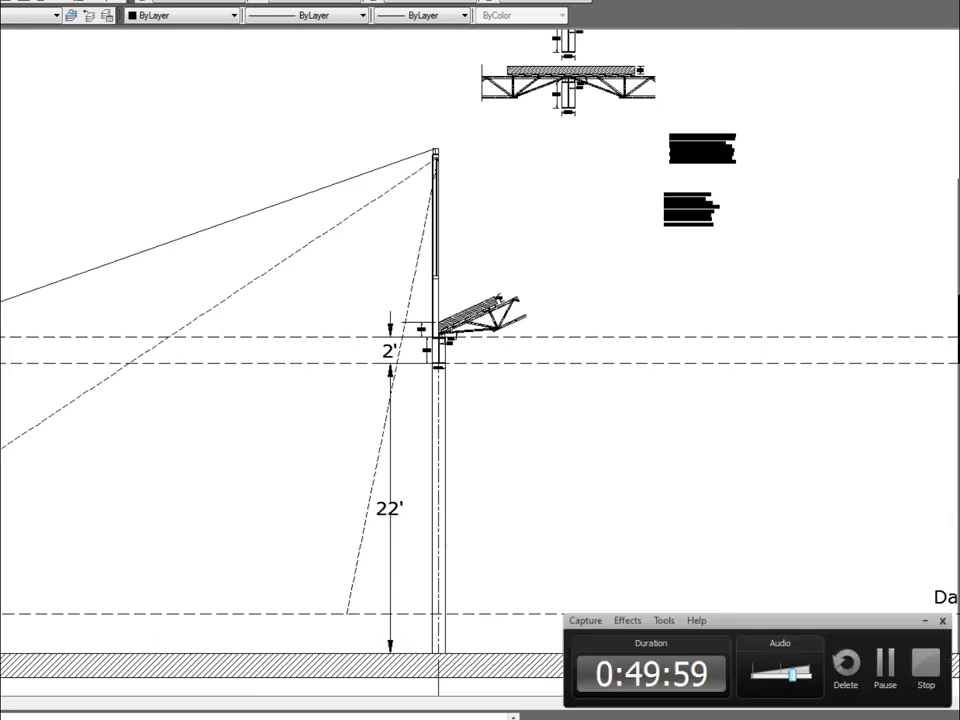
pyautogui.click(886, 668)
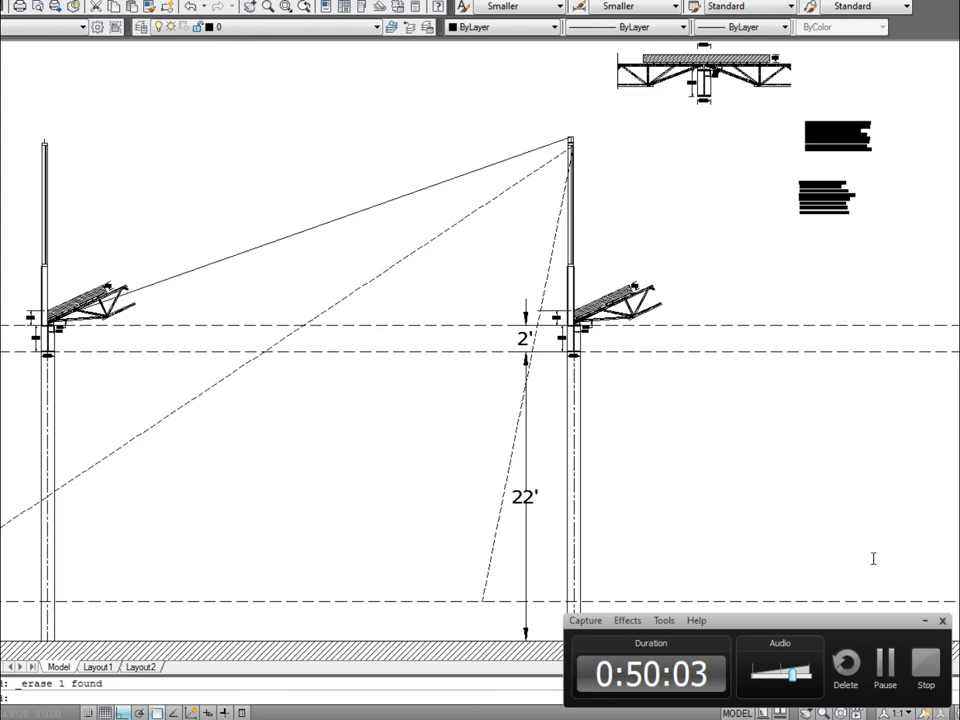
pyautogui.scroll(5, 770, 314)
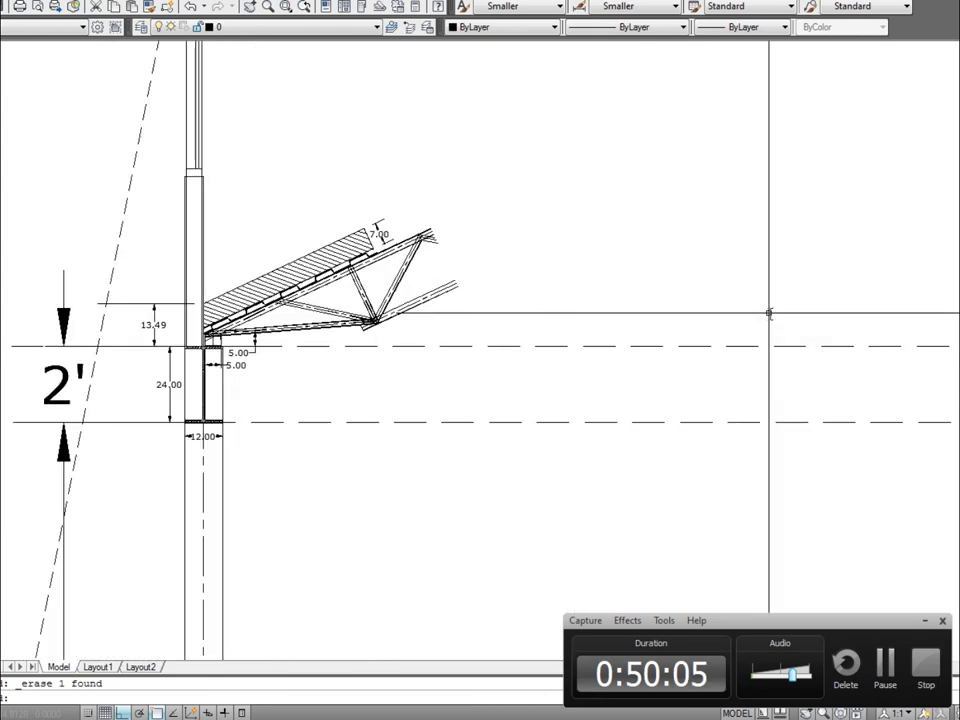
pyautogui.scroll(-5, 769, 313)
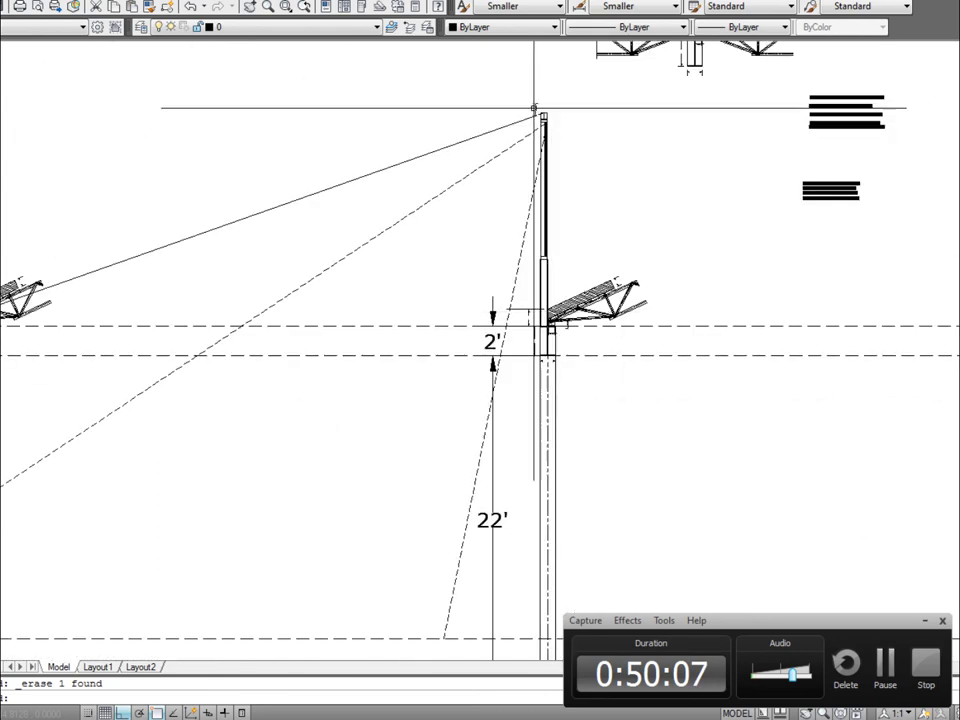
pyautogui.scroll(5, 536, 114)
pyautogui.scroll(3, 536, 114)
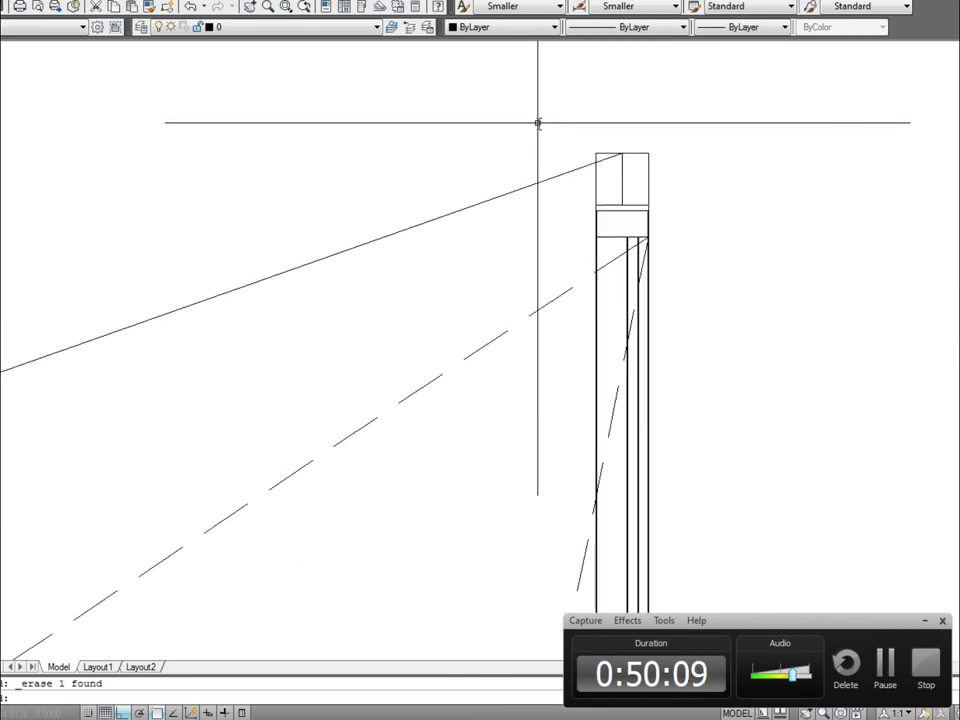
pyautogui.write('o')
pyautogui.press('Return')
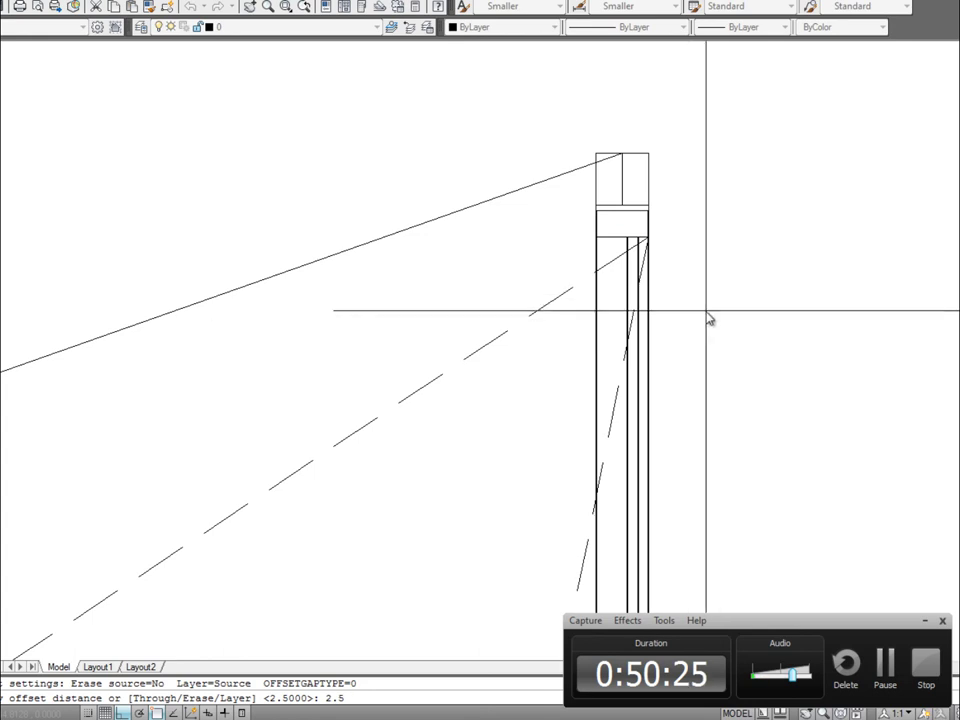
pyautogui.press('Escape')
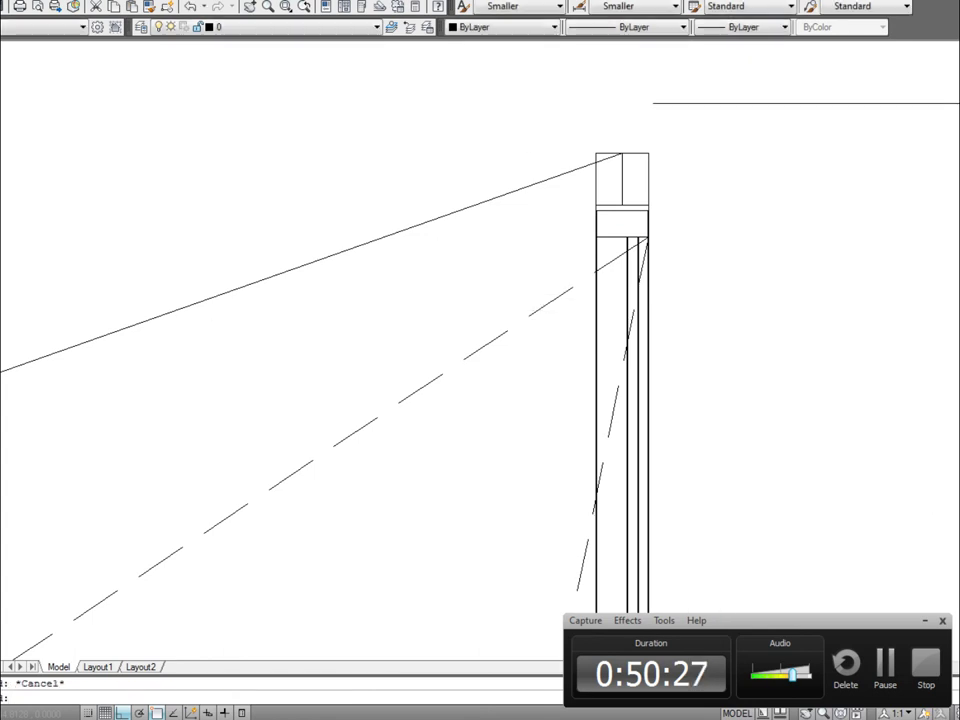
# Step: Offset the sloped roof line 2.5 to its lower side
pyautogui.click(959, 103)
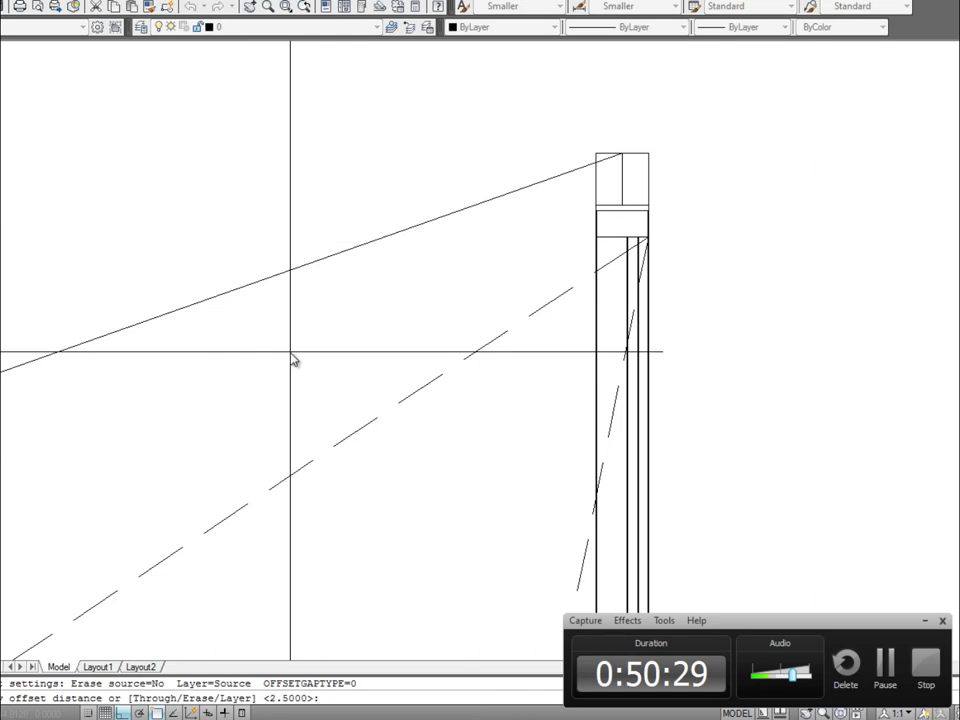
pyautogui.press('Return')
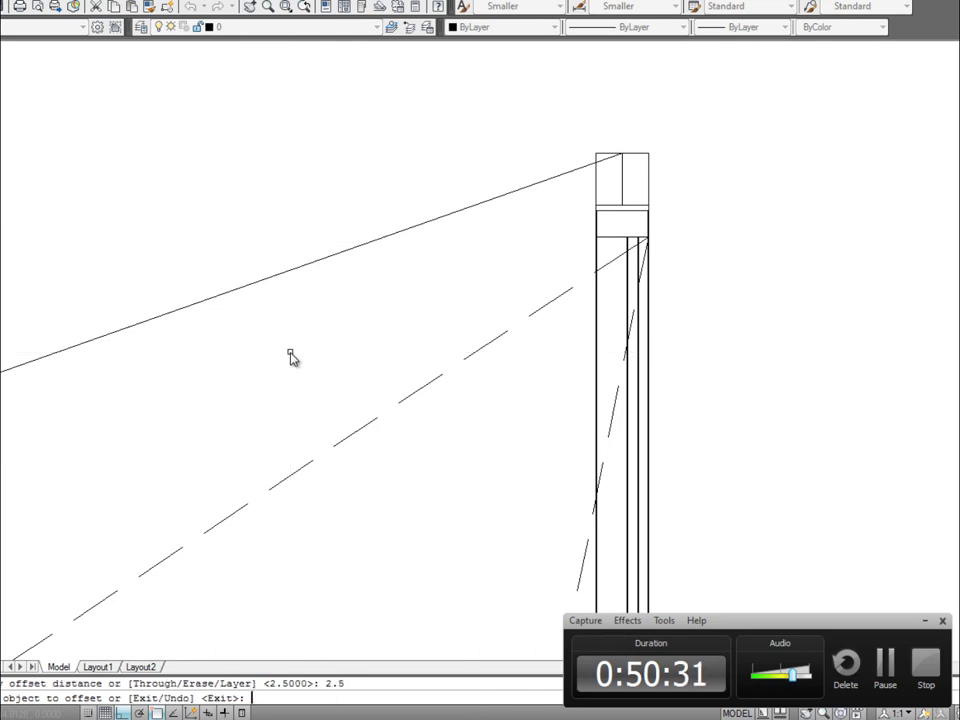
pyautogui.click(325, 262)
pyautogui.click(338, 301)
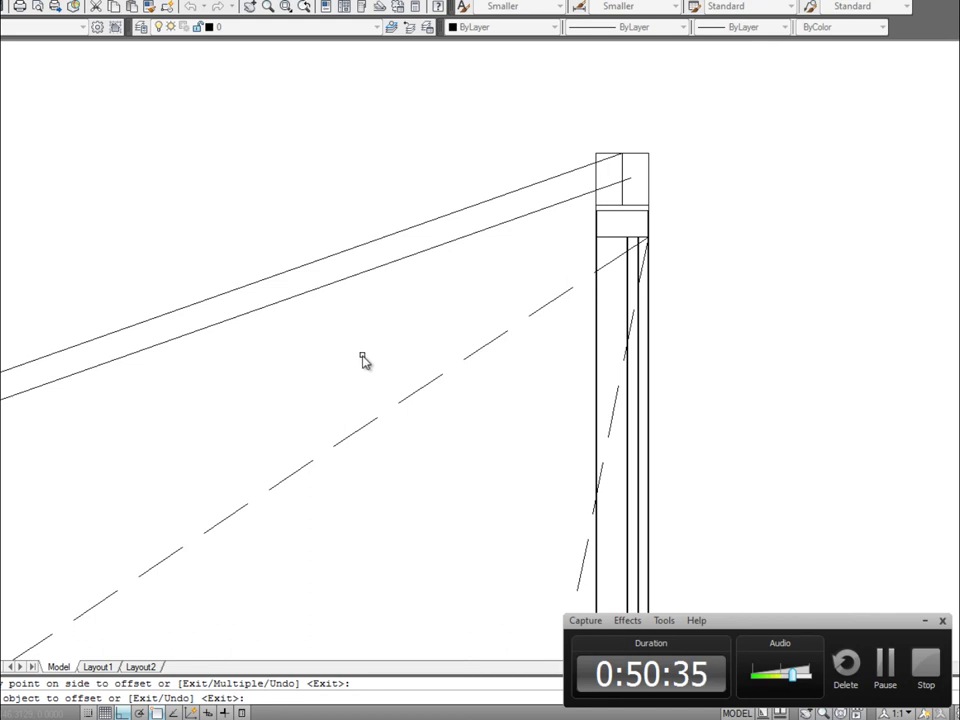
pyautogui.press('Escape')
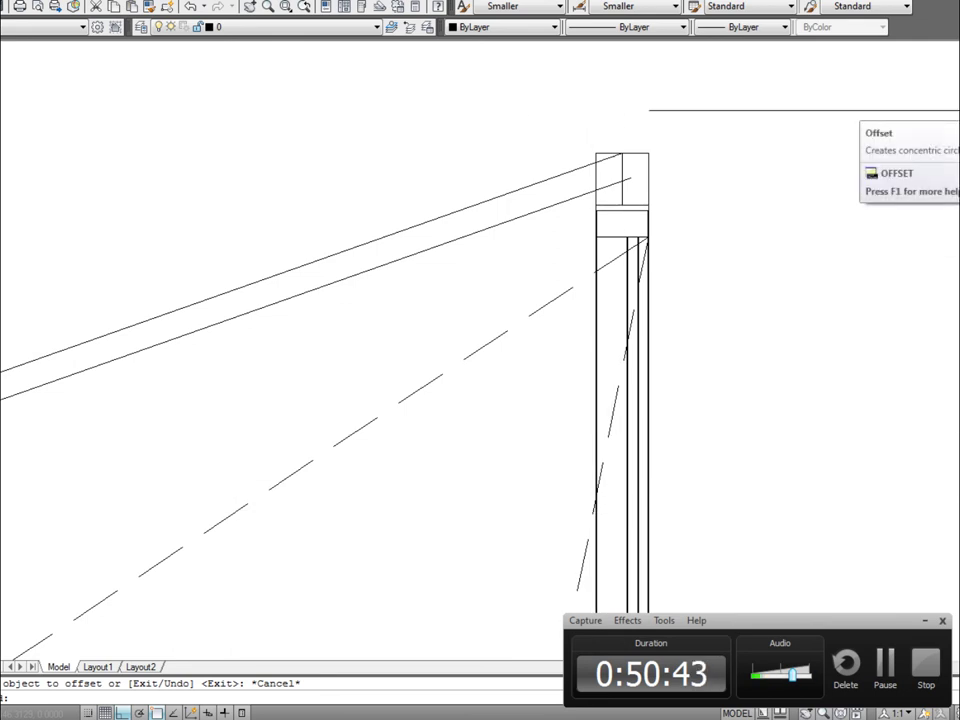
pyautogui.write('o')
pyautogui.press('Return')
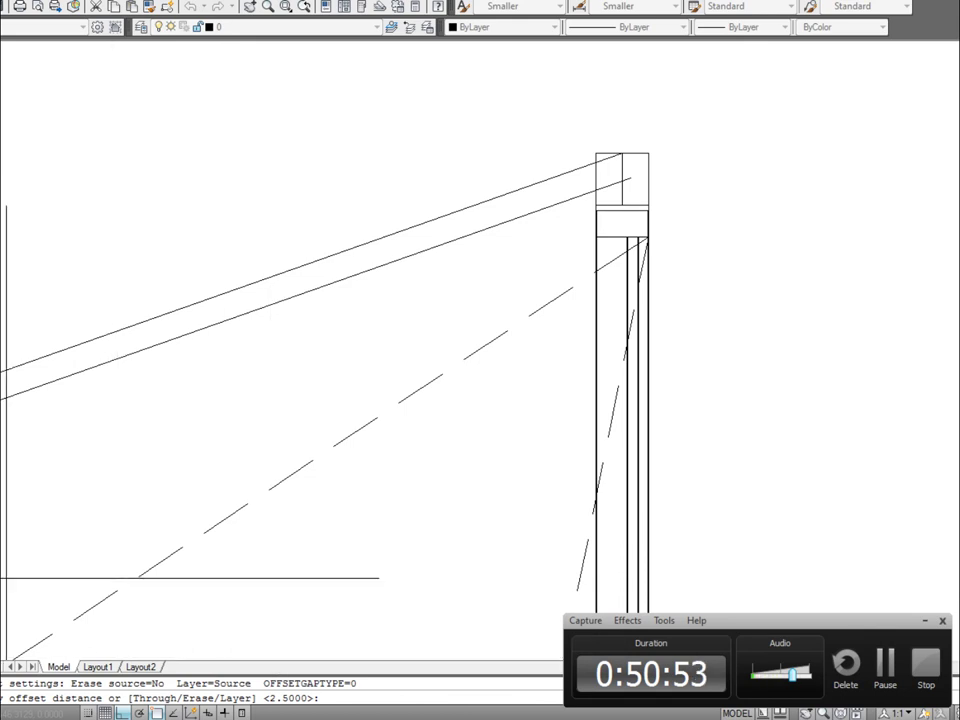
pyautogui.press('Escape')
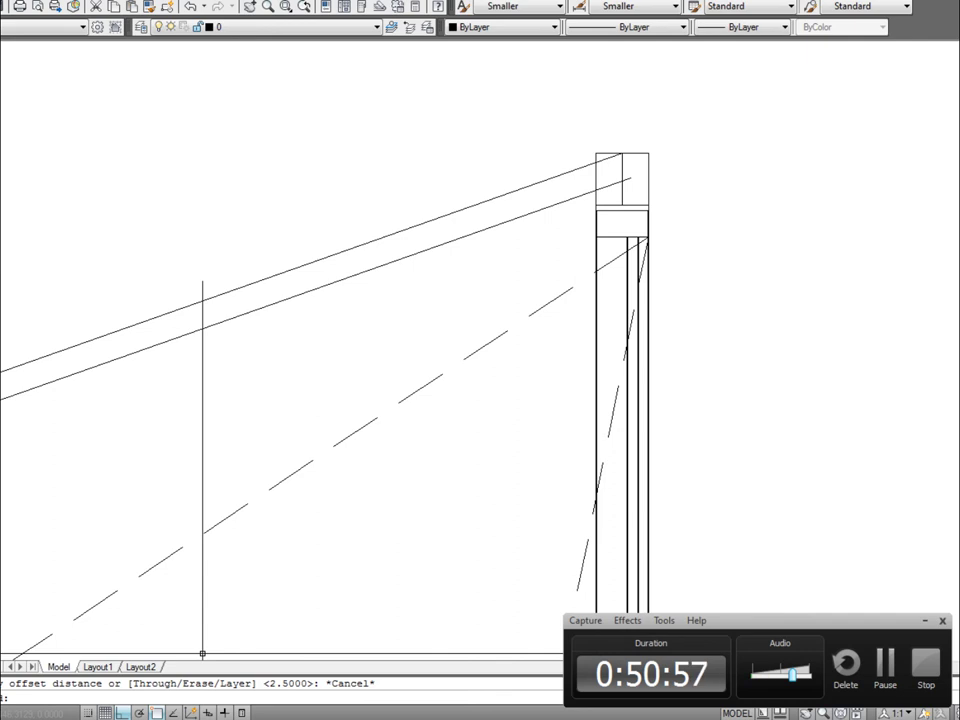
# Step: Switch to the Excel sheet, enter 40 in J19 below the glass figures, and compute =(J19/24)*12 in K19
pyautogui.hotkey('alt', 'Tab')
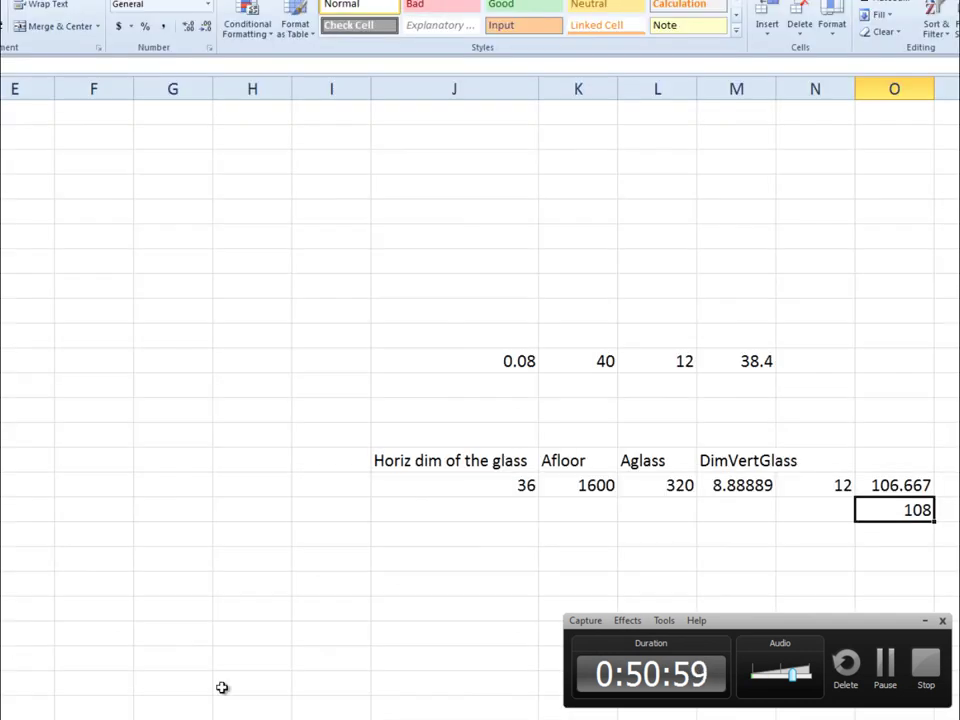
pyautogui.click(473, 563)
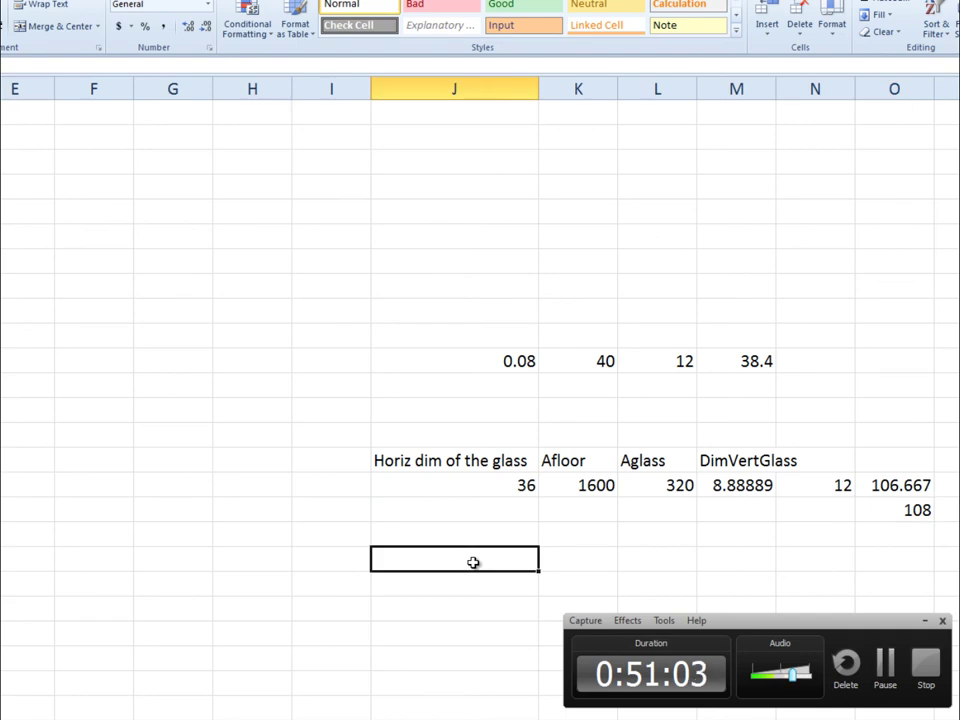
pyautogui.write('40')
pyautogui.click(567, 554)
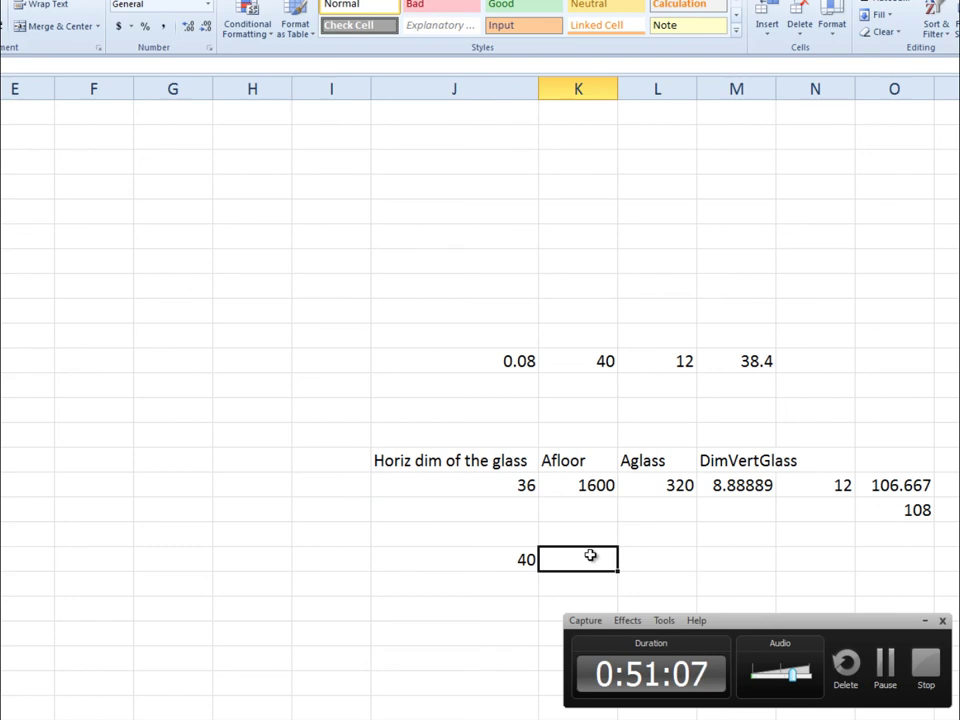
pyautogui.write('=')
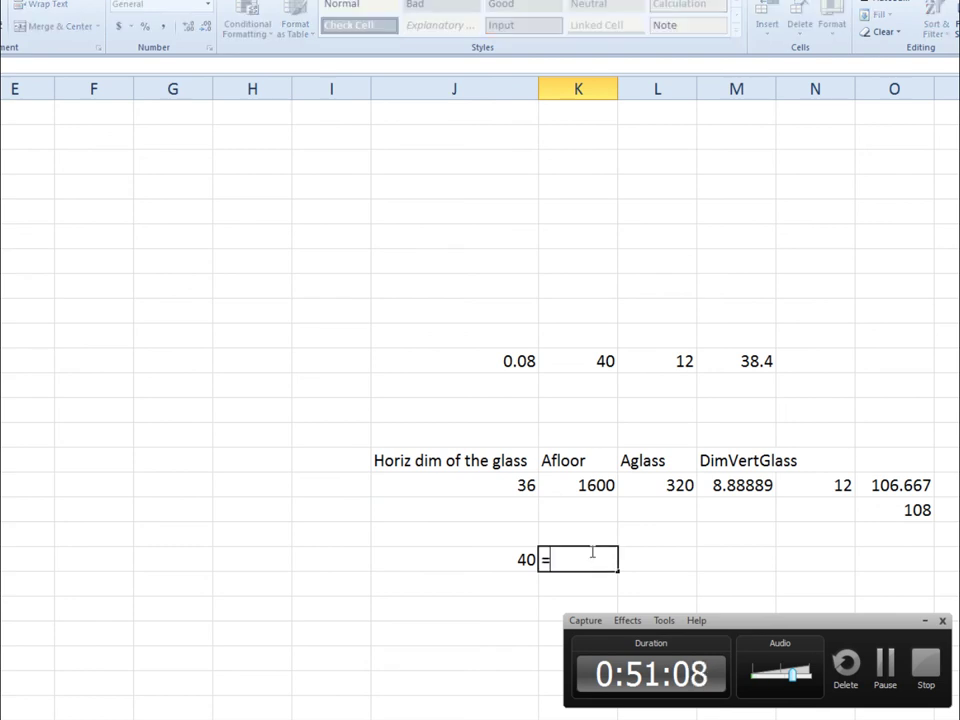
pyautogui.click(511, 560)
pyautogui.write('/24*12')
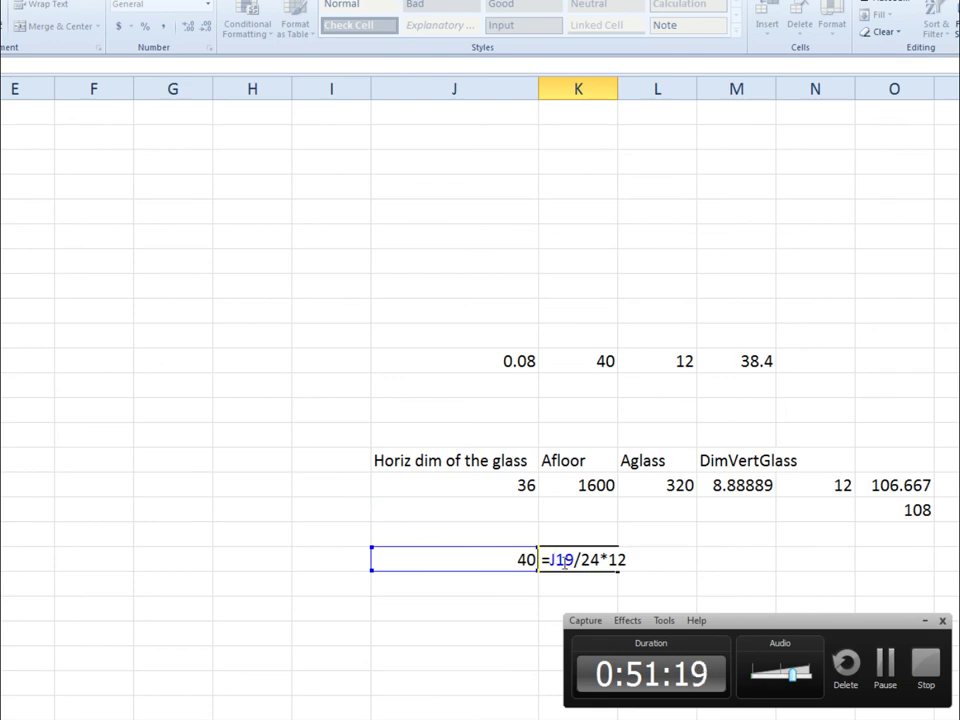
pyautogui.write('(')
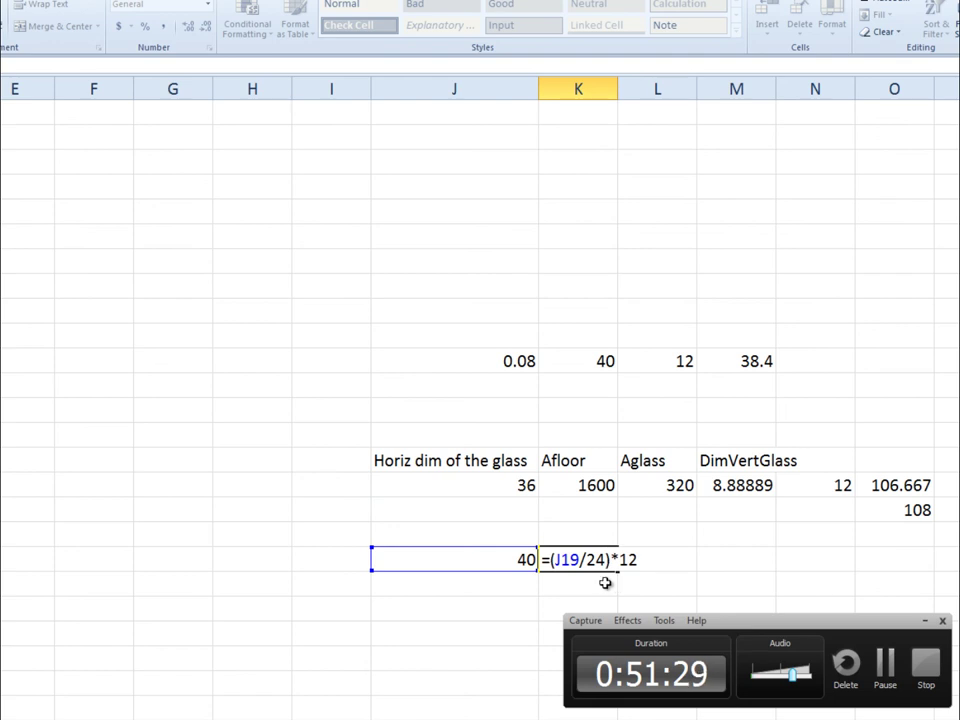
pyautogui.press('Return')
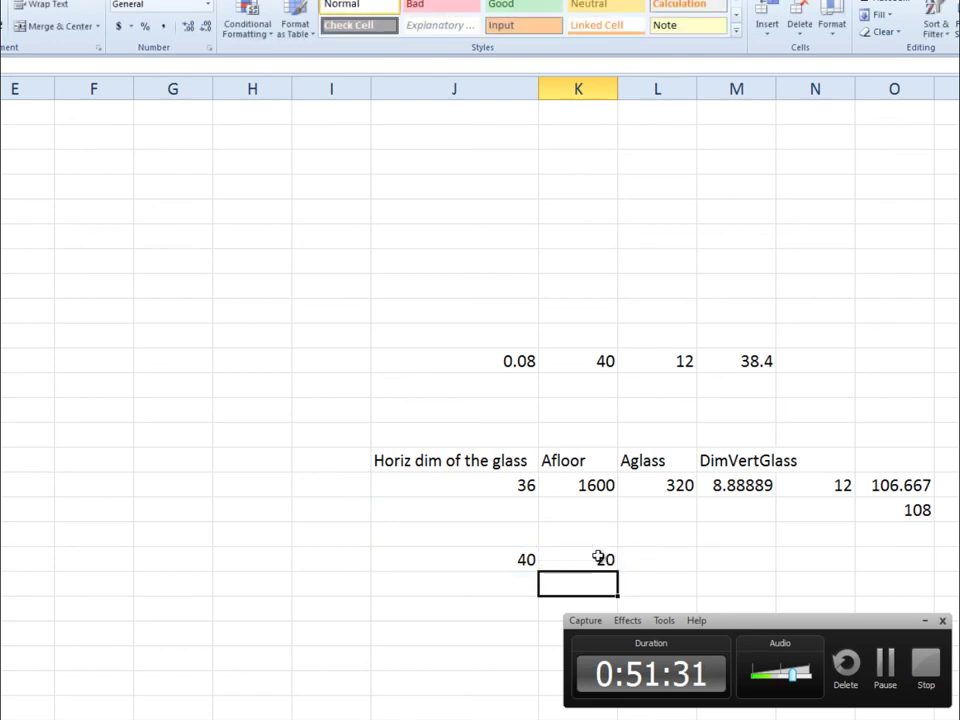
pyautogui.click(598, 557)
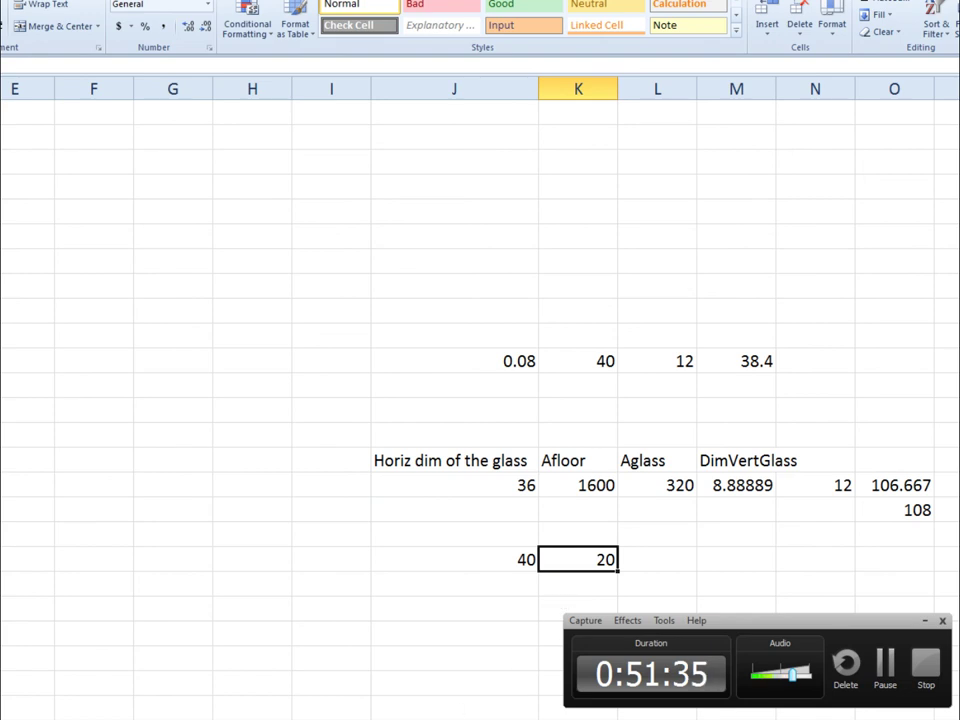
# Step: Return to the AutoCAD section and offset the upper sloped roof line 20 to its lower side
pyautogui.hotkey('alt', 'Tab')
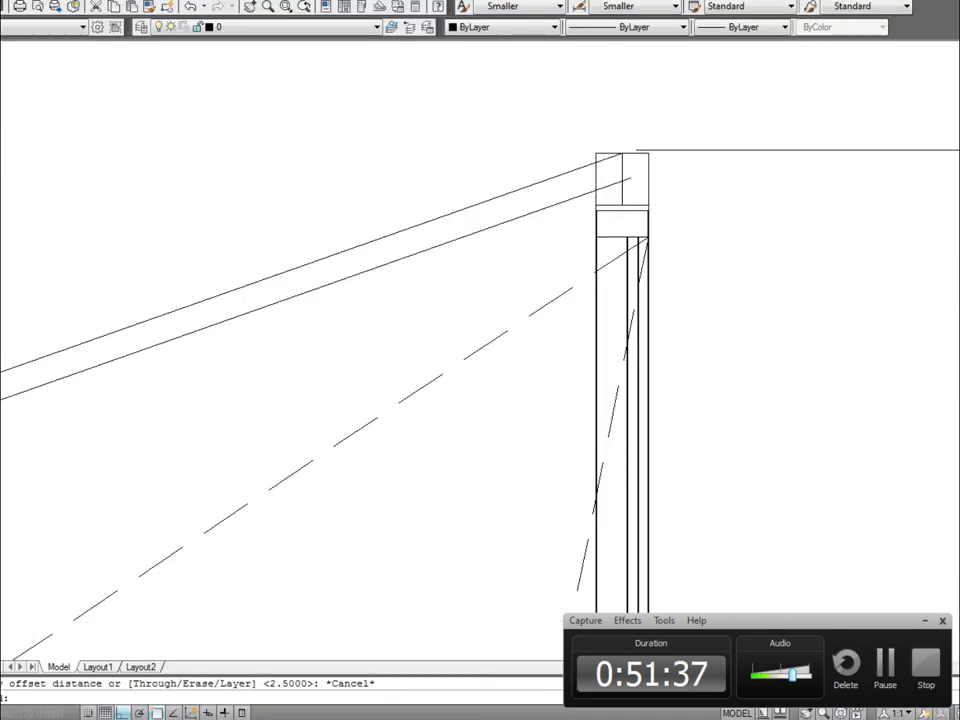
pyautogui.press('Return')
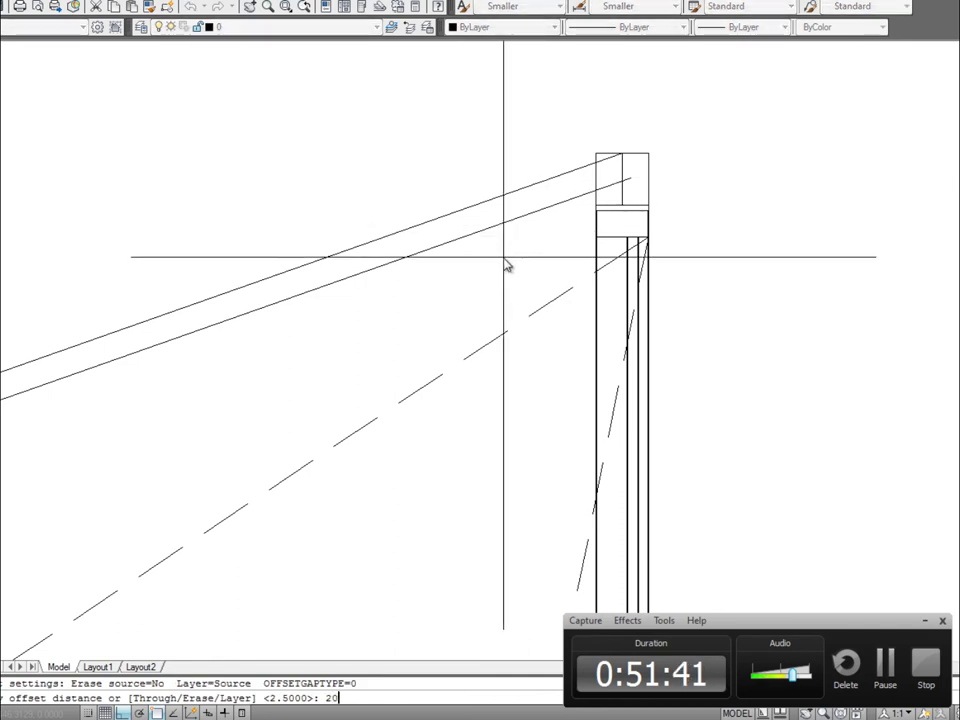
pyautogui.press('Return')
pyautogui.click(240, 292)
pyautogui.click(268, 400)
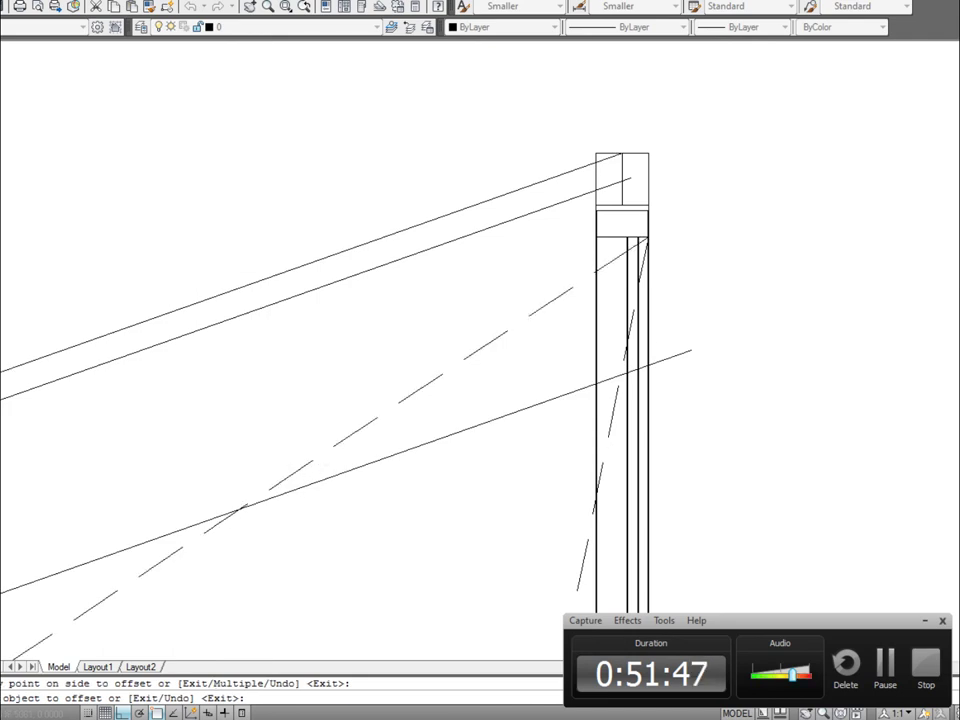
pyautogui.press('Return')
# Step: Offset the lowest sloped line 2.5 to its upper side
pyautogui.press('Return')
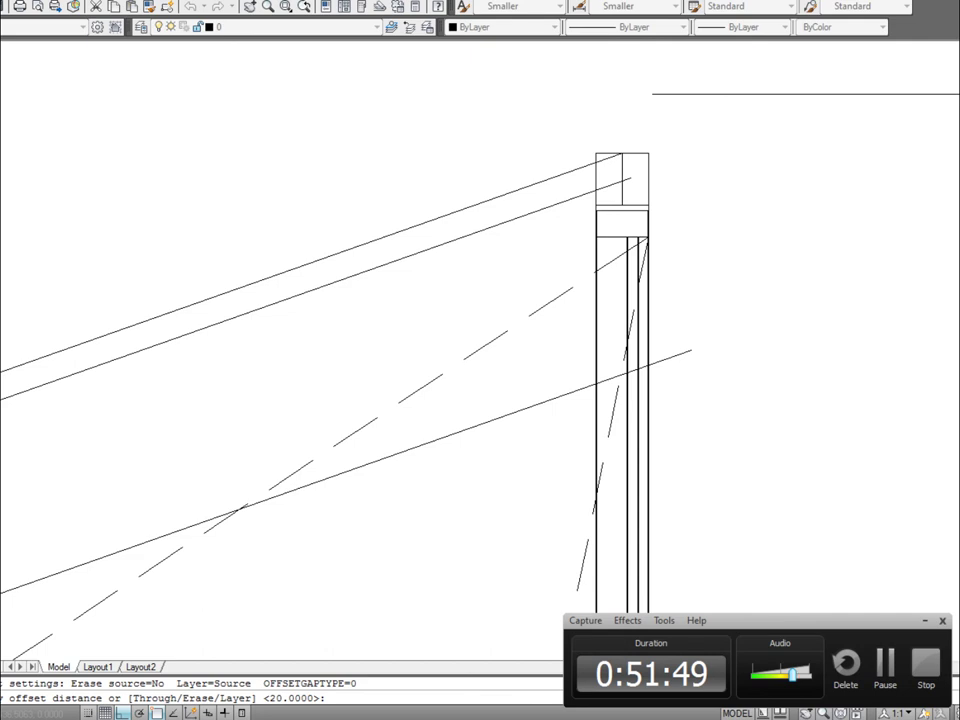
pyautogui.press('Return')
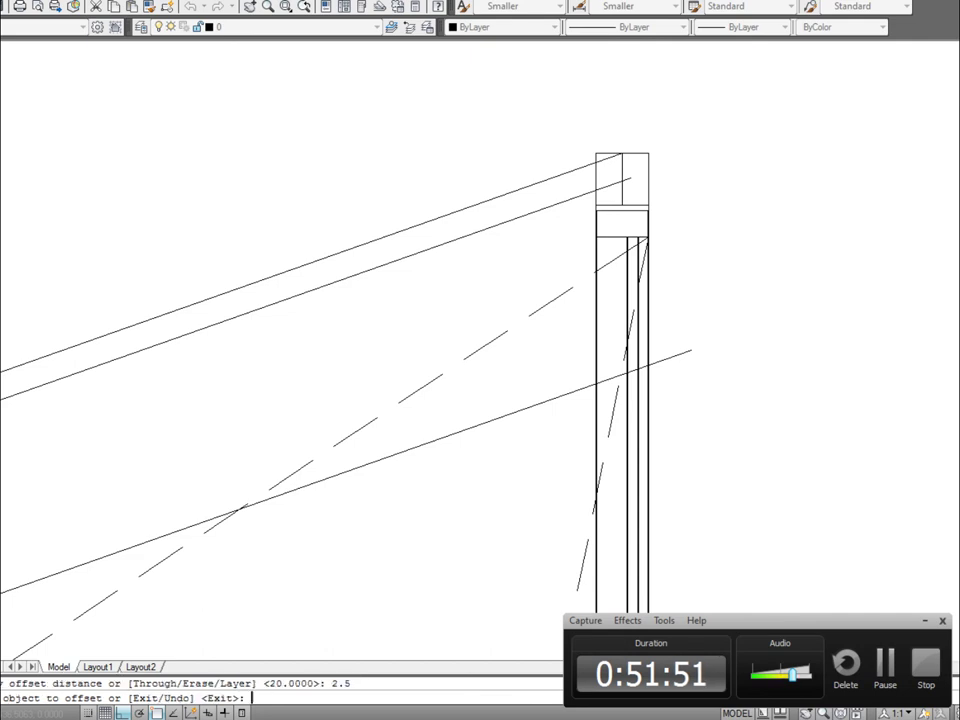
pyautogui.click(300, 498)
pyautogui.click(231, 432)
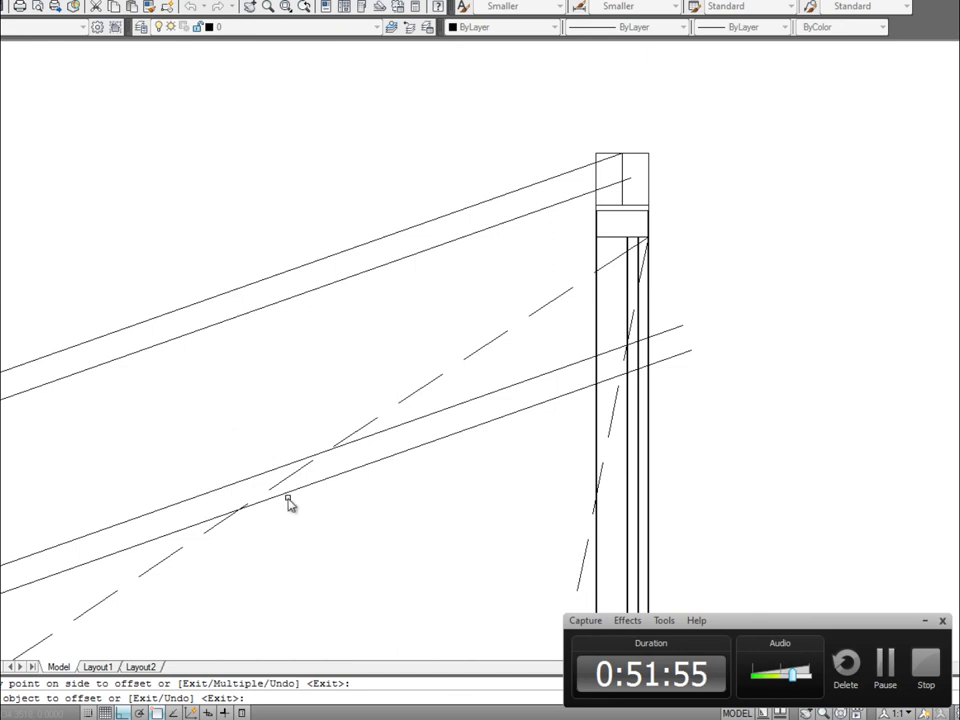
pyautogui.press('Escape')
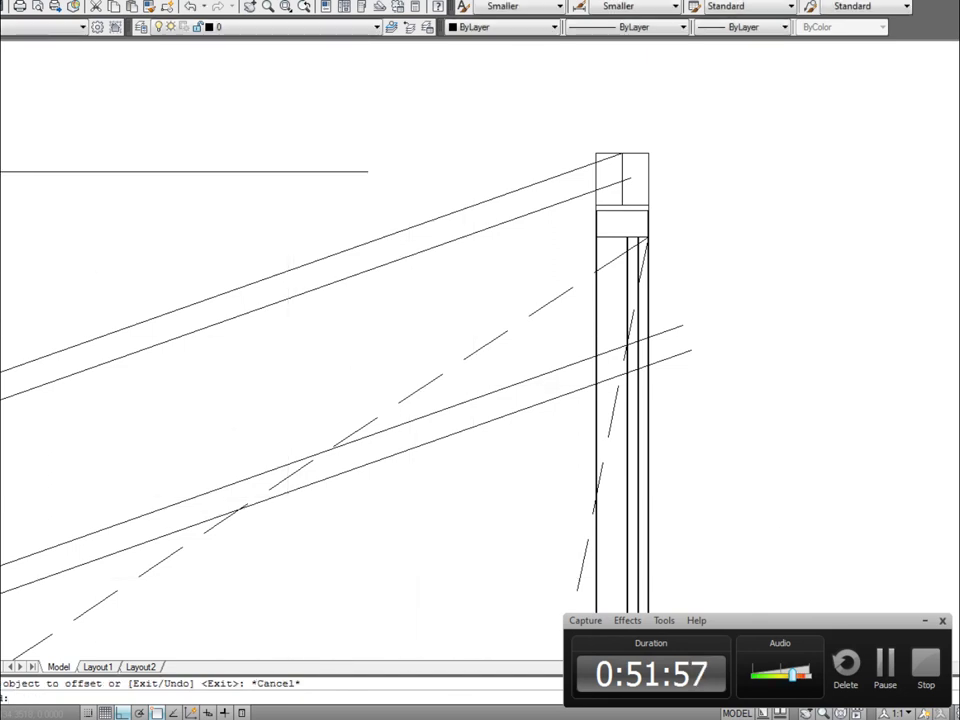
# Step: Add an aligned dimension between the right ends of the uppermost and lowest sloped lines, placed outside the right-hand wall
pyautogui.click(60, 80)
pyautogui.click(621, 154)
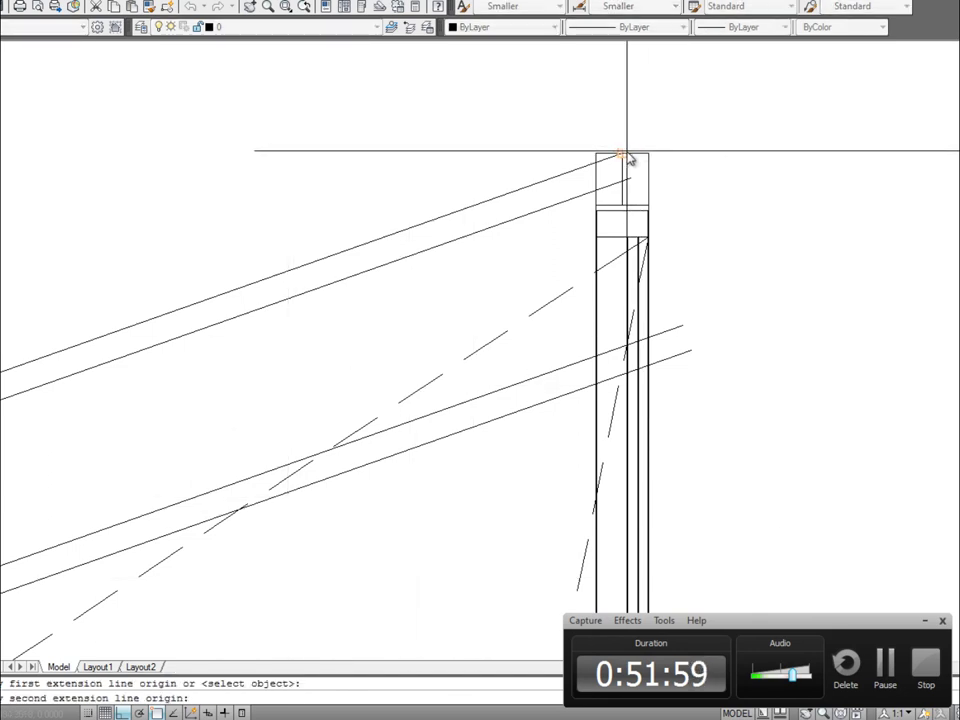
pyautogui.click(688, 350)
pyautogui.click(750, 268)
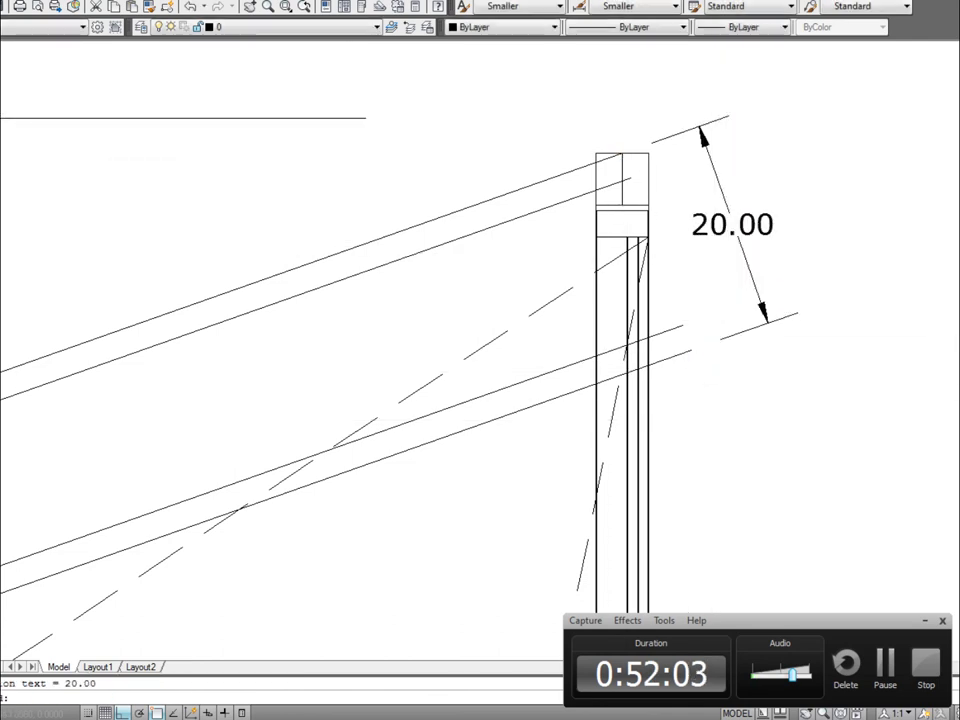
pyautogui.press('Return')
pyautogui.click(691, 350)
pyautogui.click(693, 353)
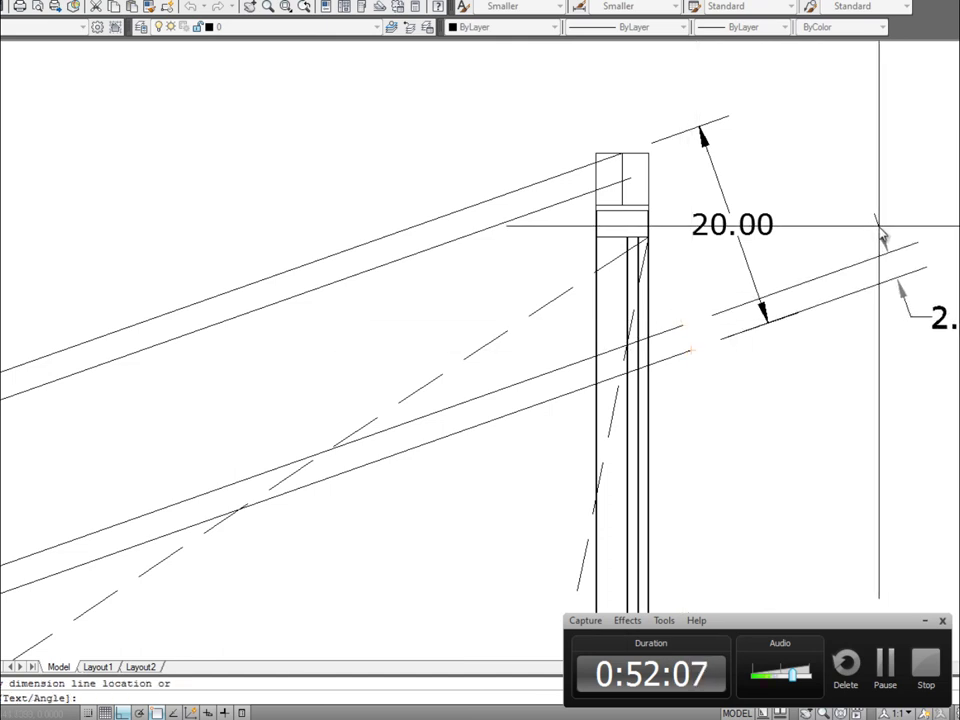
pyautogui.press('Escape')
# Step: Delete the aligned 20.00 dimension outside the right-hand wall
pyautogui.click(894, 354)
pyautogui.click(774, 219)
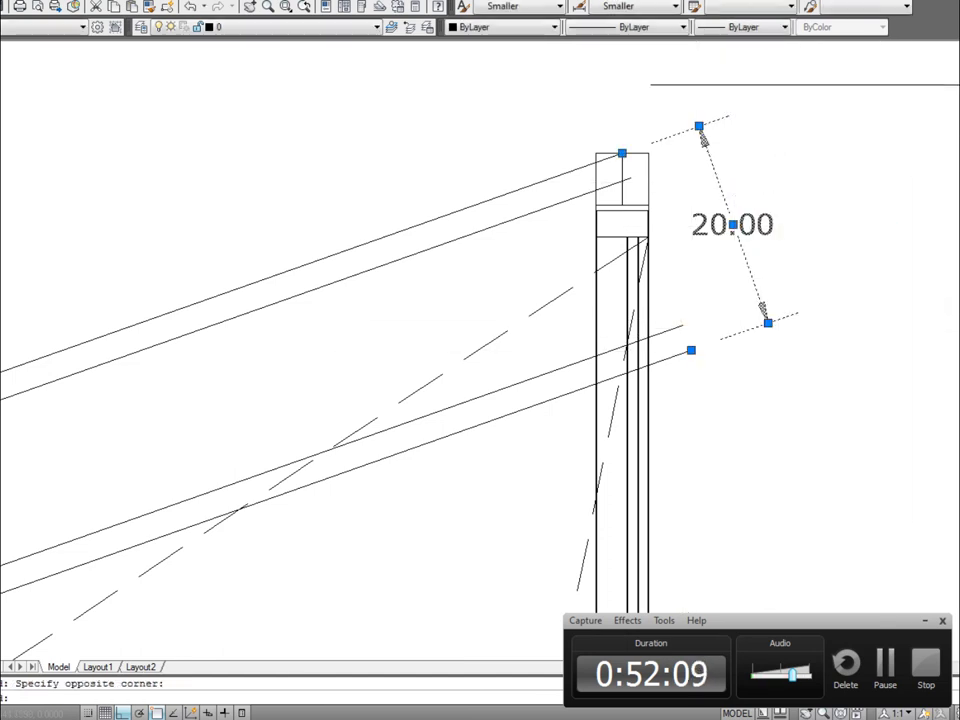
pyautogui.press('Delete')
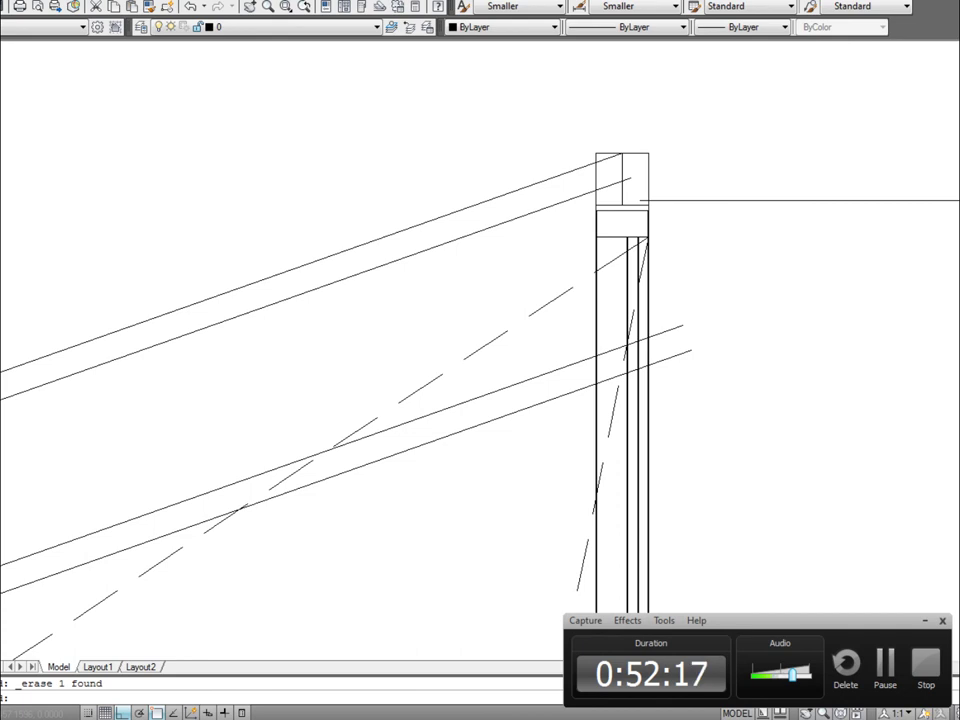
# Step: Offset the uppermost sloped roof line 1 to its lower side, between the two top chord lines
pyautogui.write('o')
pyautogui.press('Return')
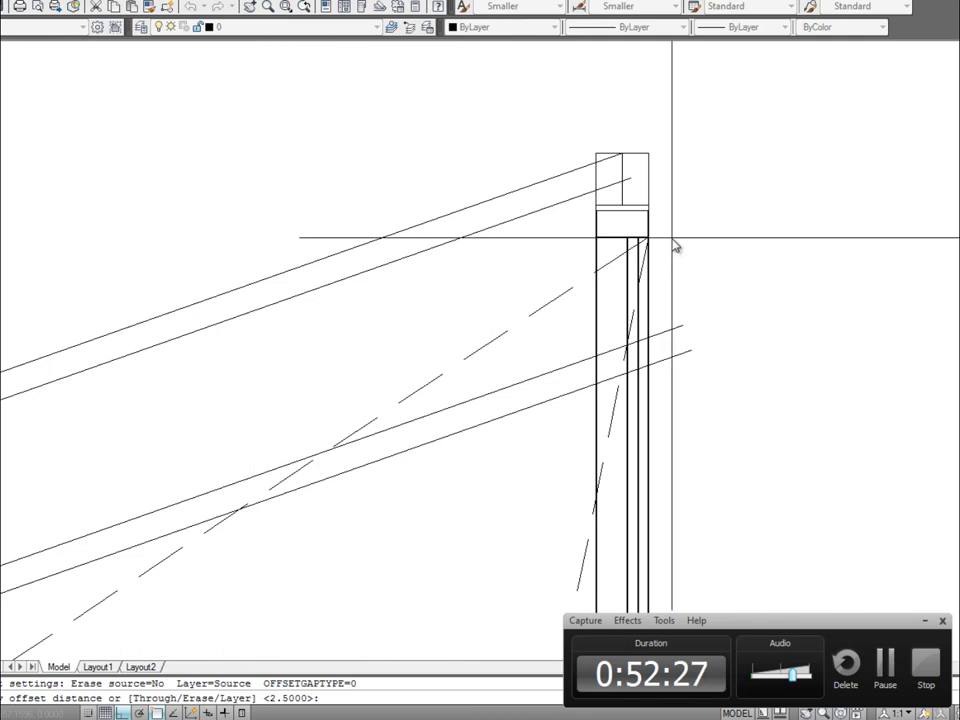
pyautogui.write('1')
pyautogui.press('Return')
pyautogui.click(428, 230)
pyautogui.click(449, 309)
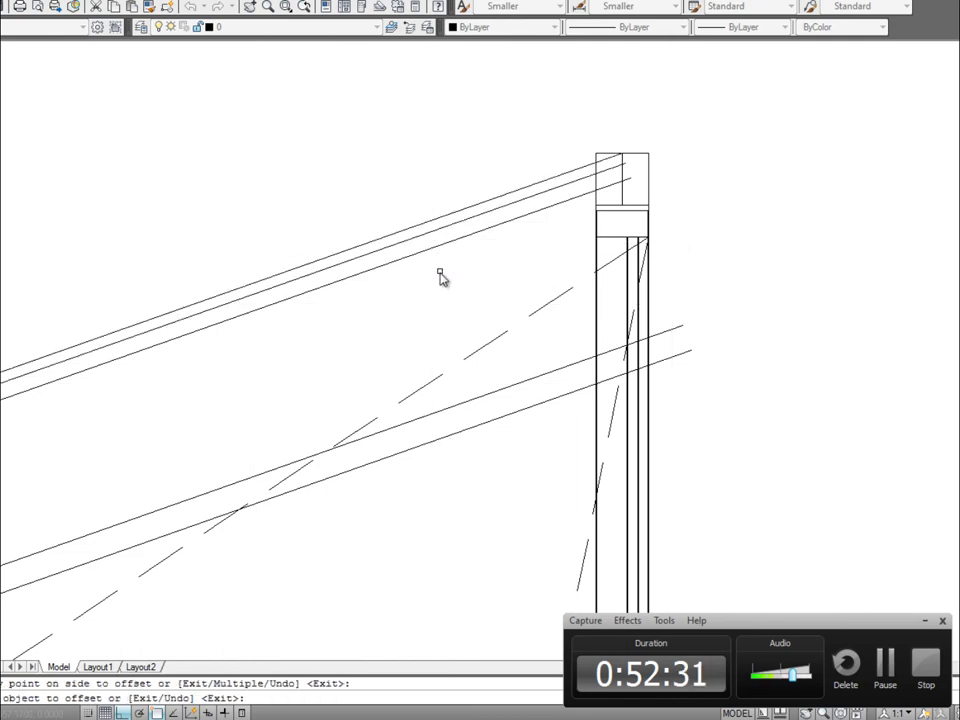
pyautogui.press('Escape')
# Step: Change the linetype of the new middle line in the top chord to CENTER
pyautogui.click(443, 232)
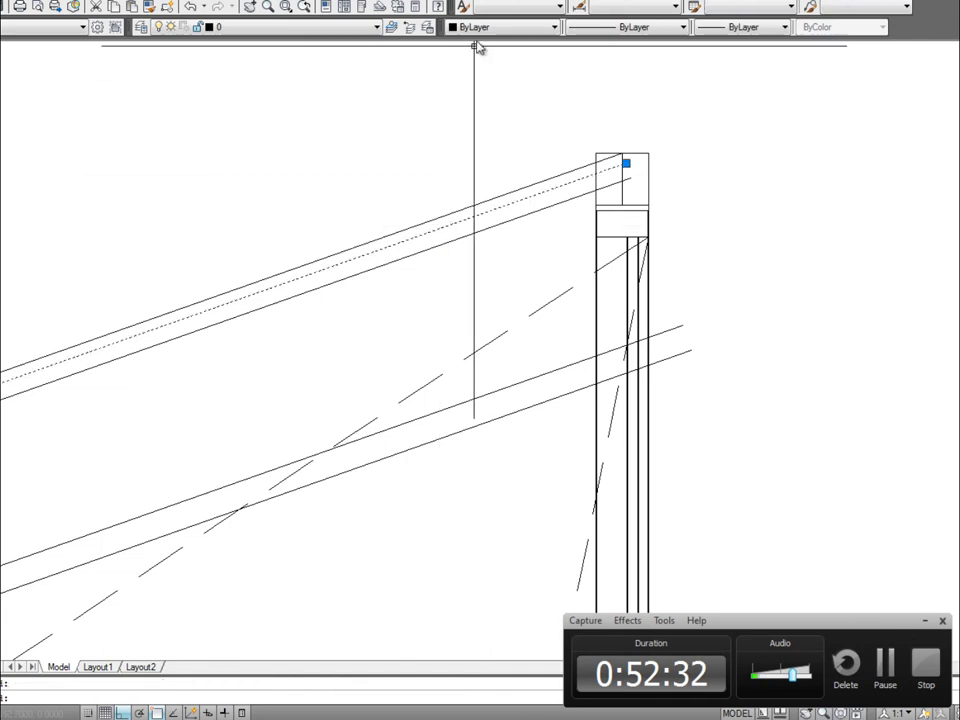
pyautogui.click(630, 27)
pyautogui.click(630, 78)
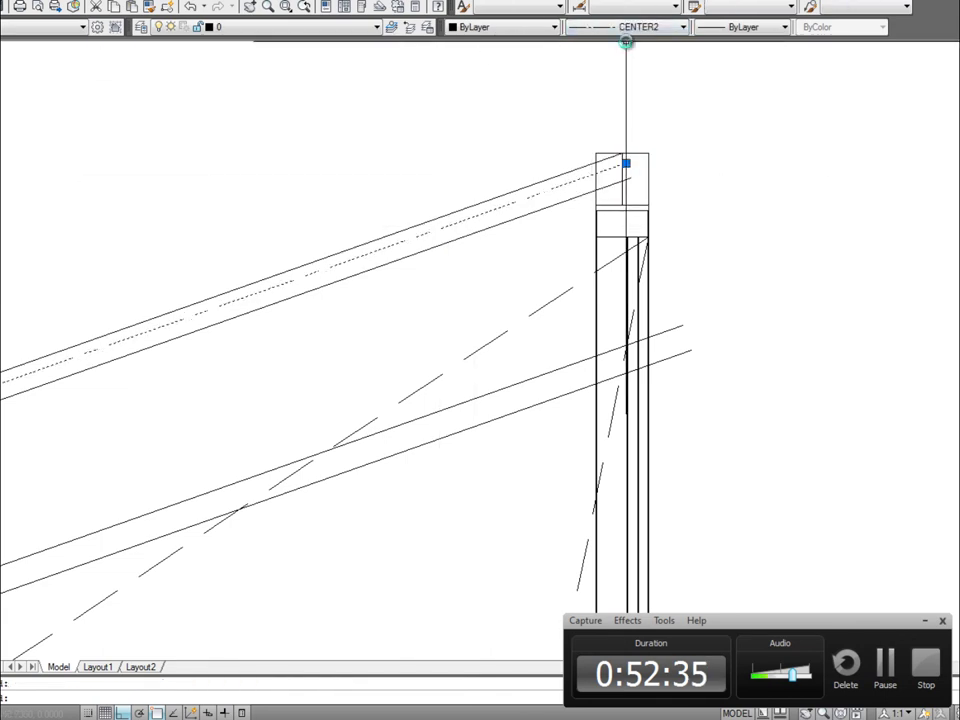
pyautogui.click(630, 27)
pyautogui.click(600, 66)
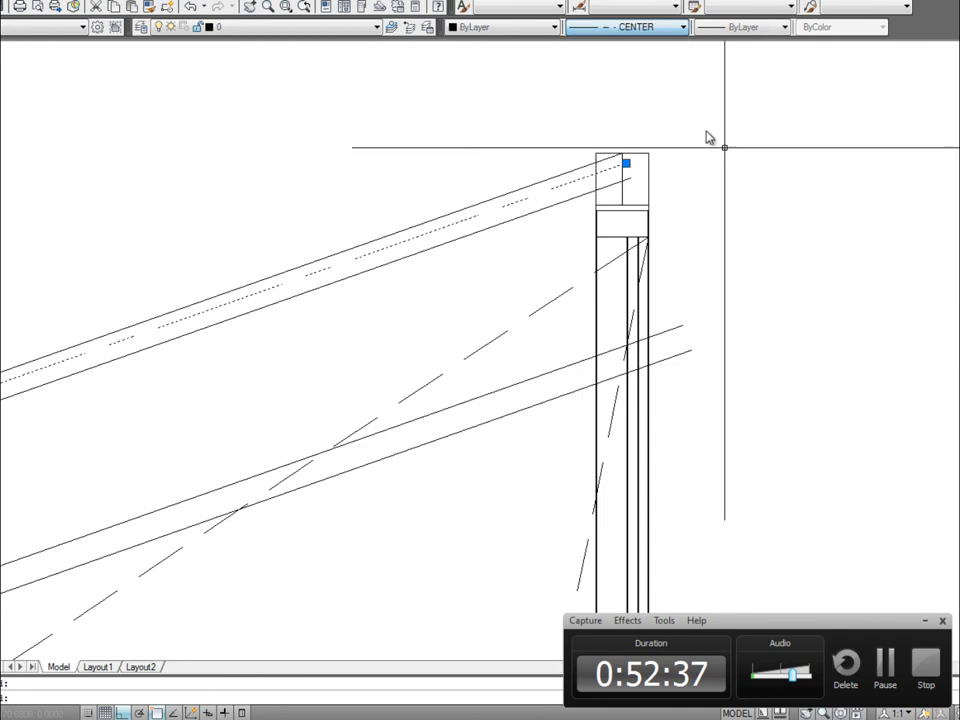
pyautogui.press('Escape')
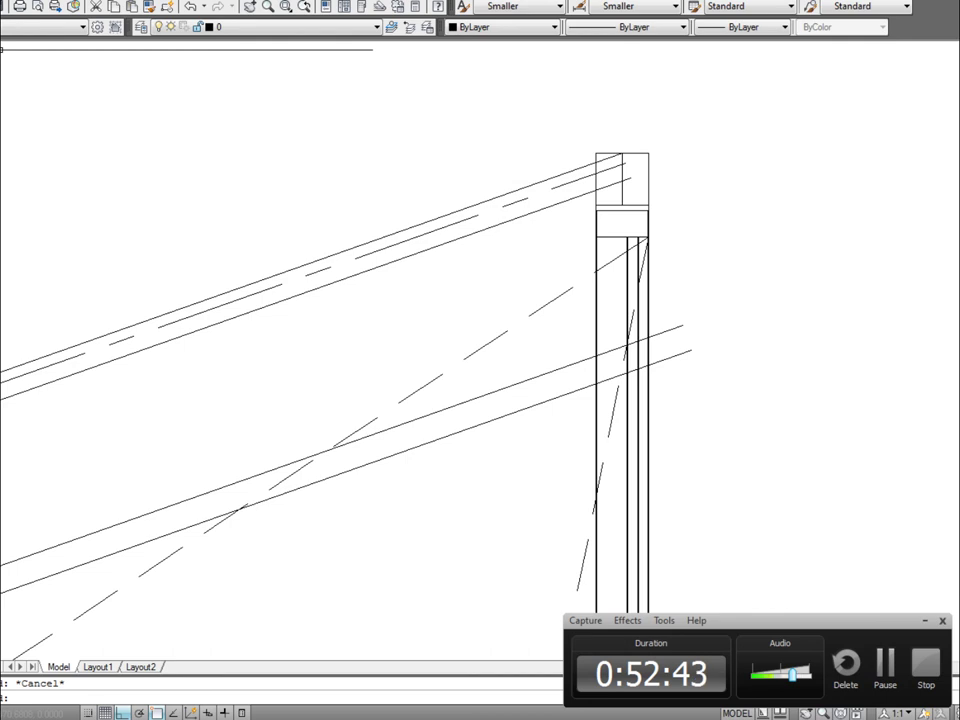
# Step: With Ortho off, draw a diagonal web line from the top chord's centerline at the roof-edge block's vertical down-left past the bottom chord
pyautogui.click(3, 45)
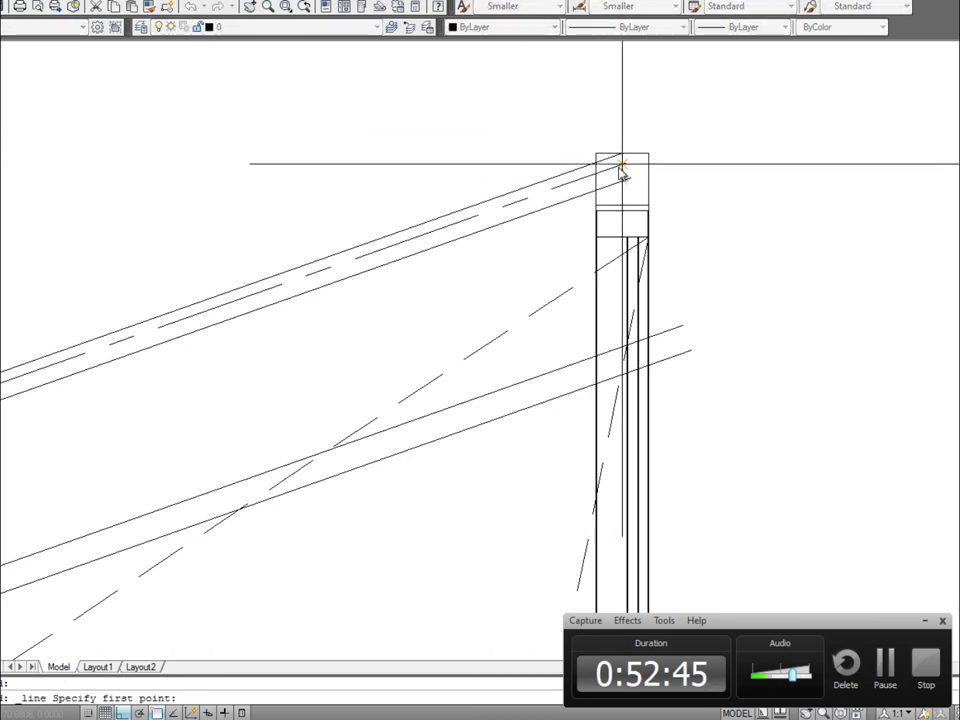
pyautogui.click(621, 160)
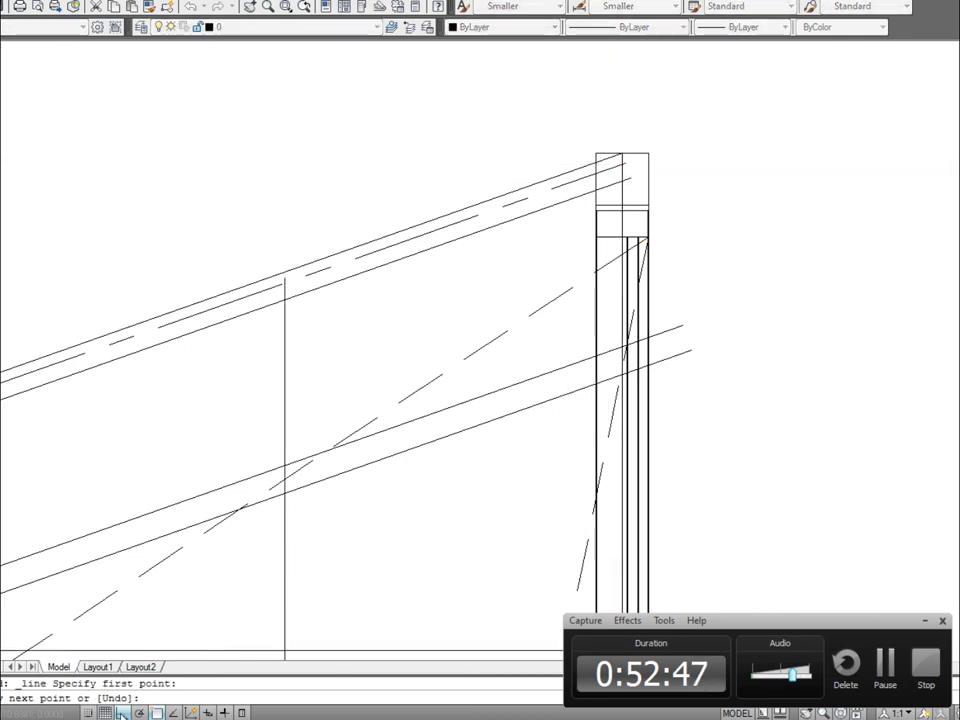
pyautogui.press('F8')
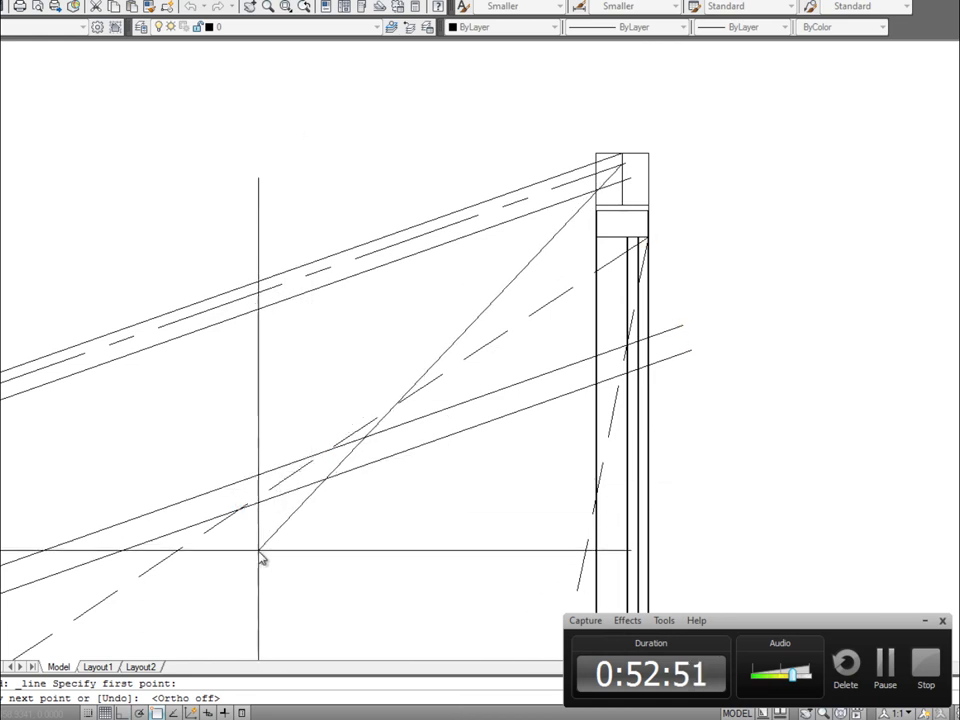
pyautogui.click(192, 578)
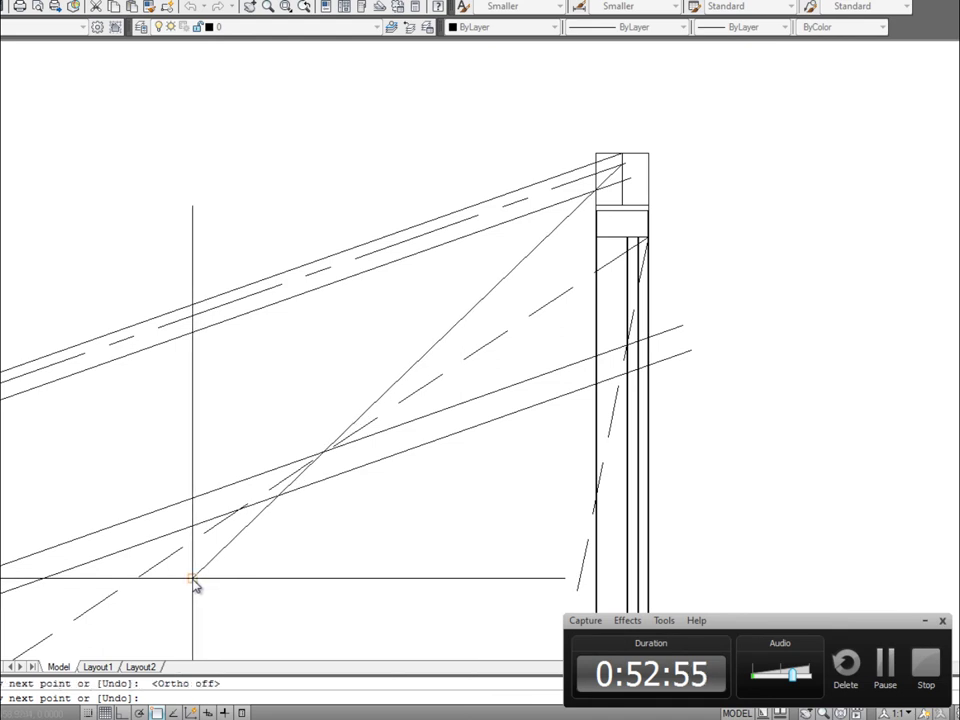
pyautogui.press('Escape')
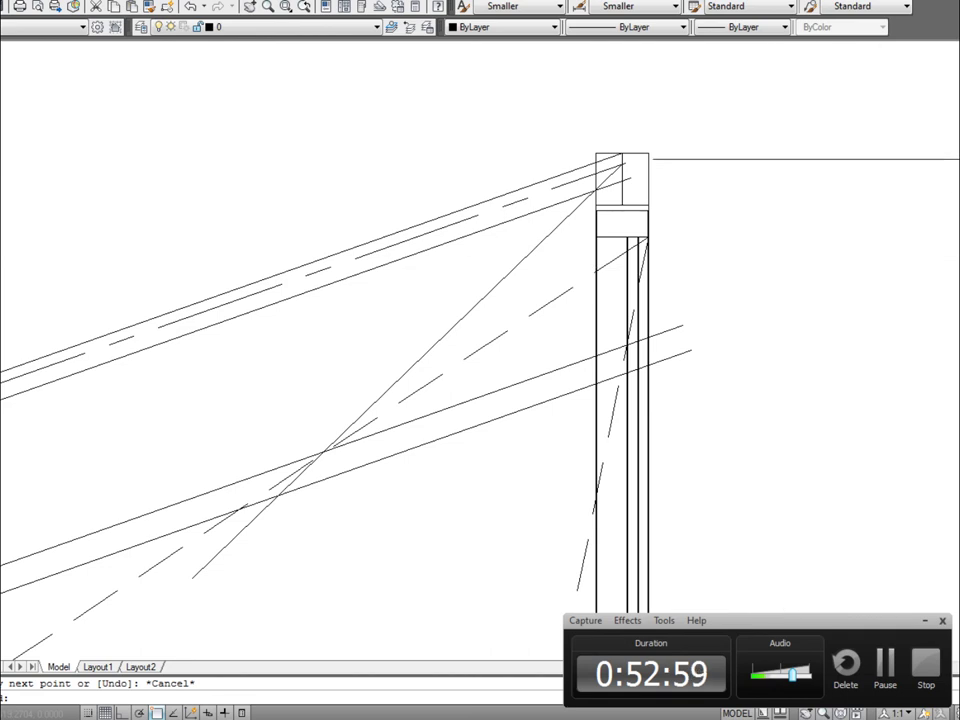
# Step: Offset the diagonal web line 0.75 to both sides
pyautogui.write('o')
pyautogui.press('Return')
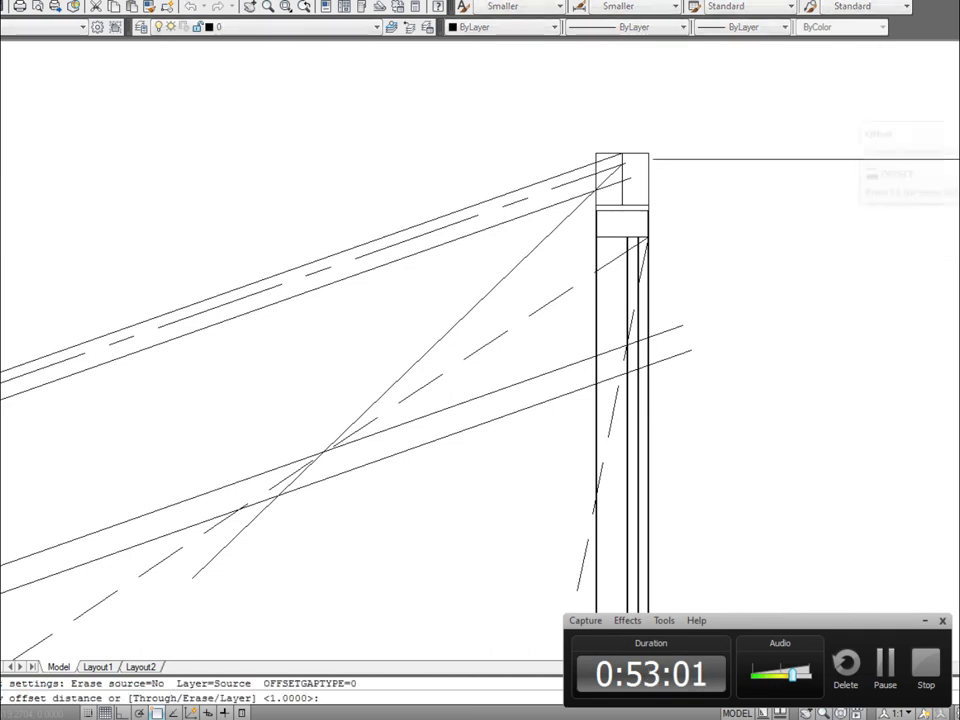
pyautogui.write('.75')
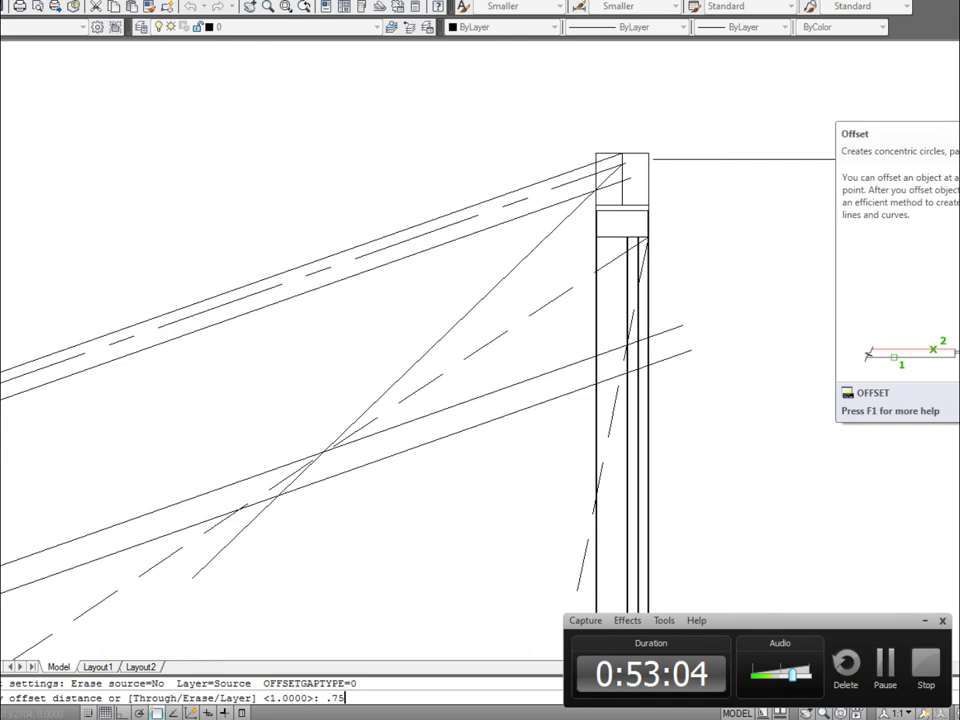
pyautogui.press('Return')
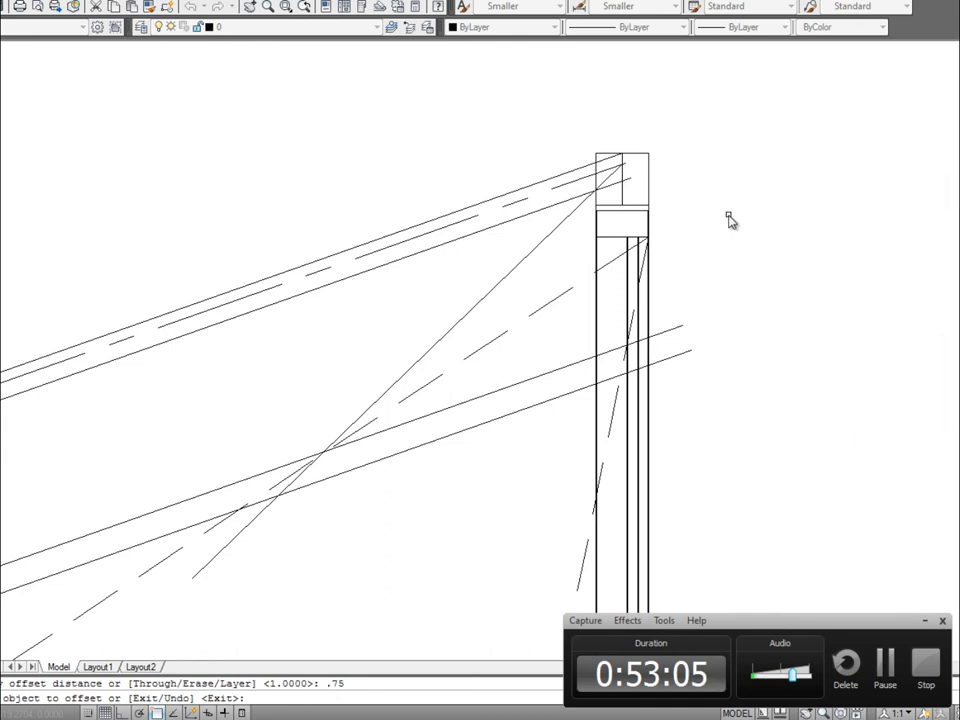
pyautogui.click(516, 274)
pyautogui.click(530, 285)
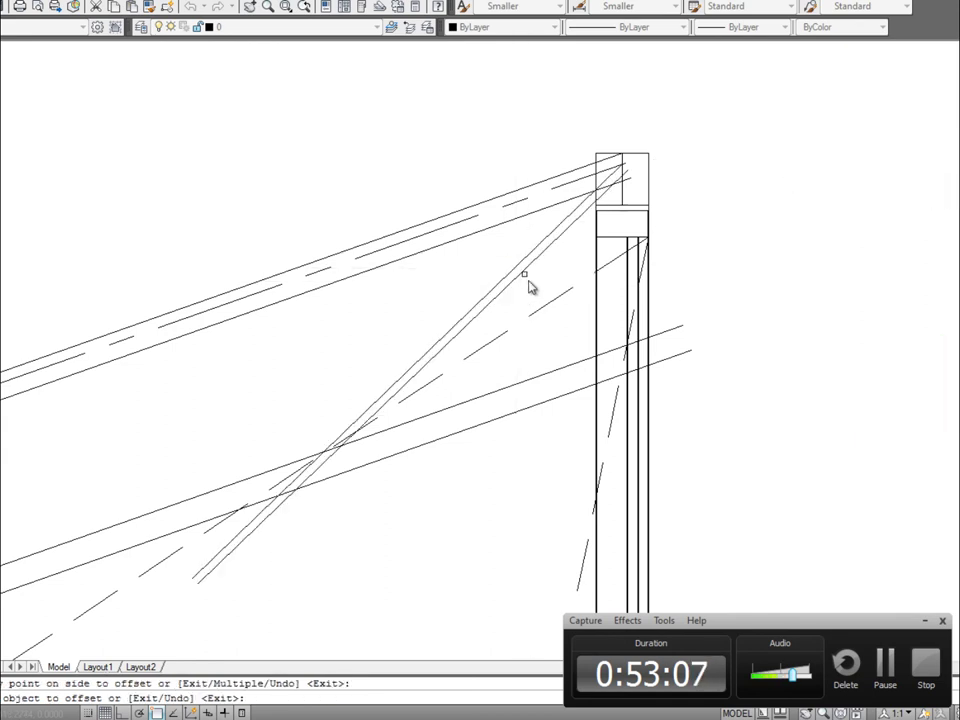
pyautogui.click(516, 266)
pyautogui.click(497, 260)
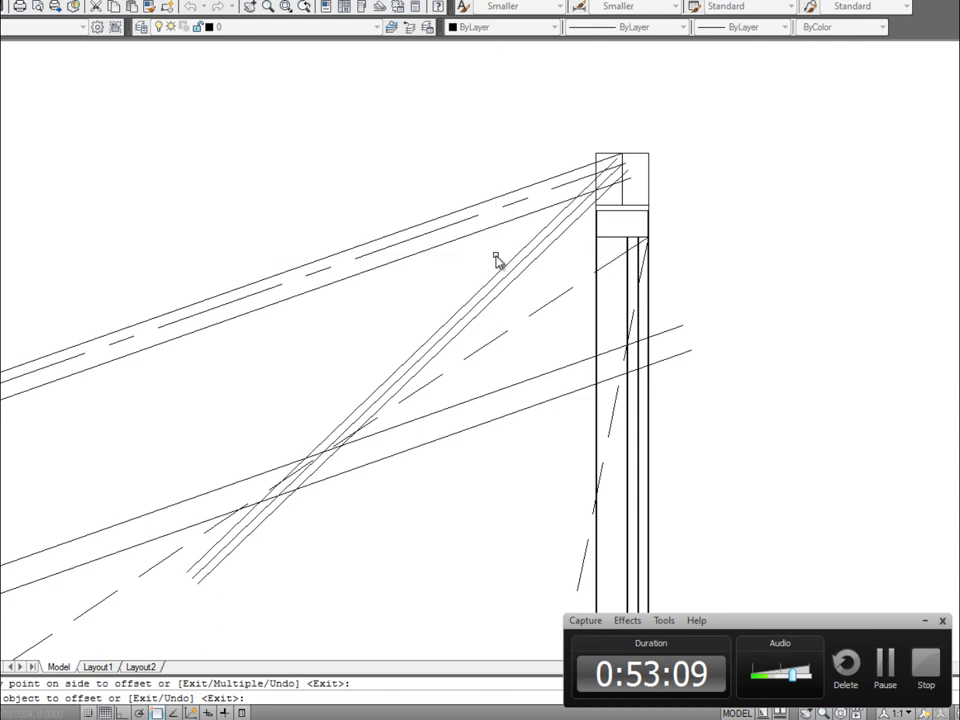
pyautogui.click(579, 214)
pyautogui.click(606, 216)
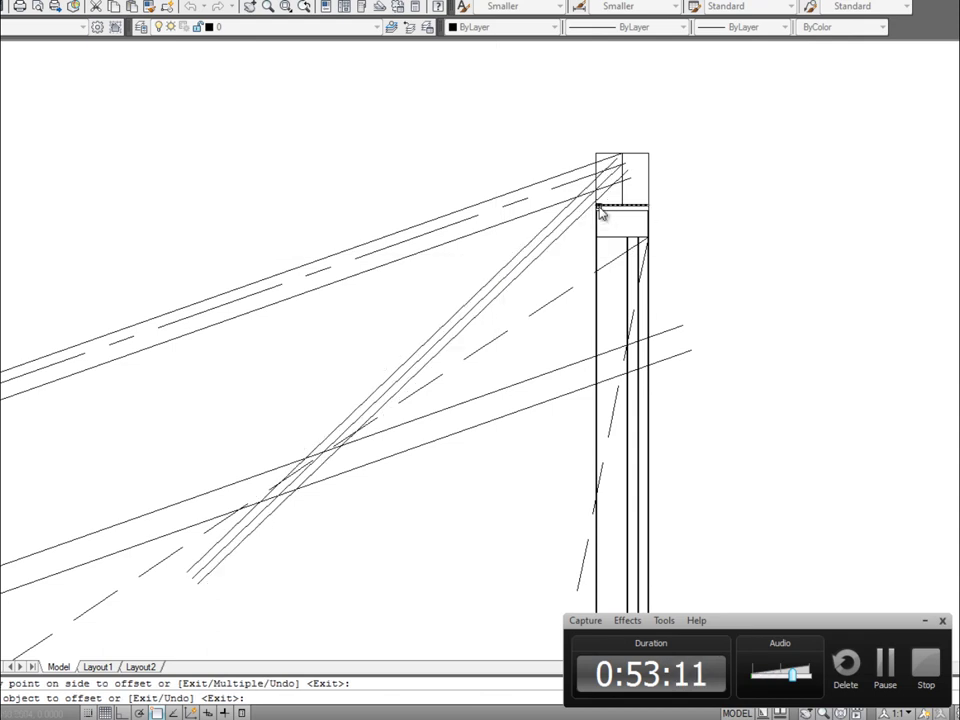
pyautogui.press('Escape')
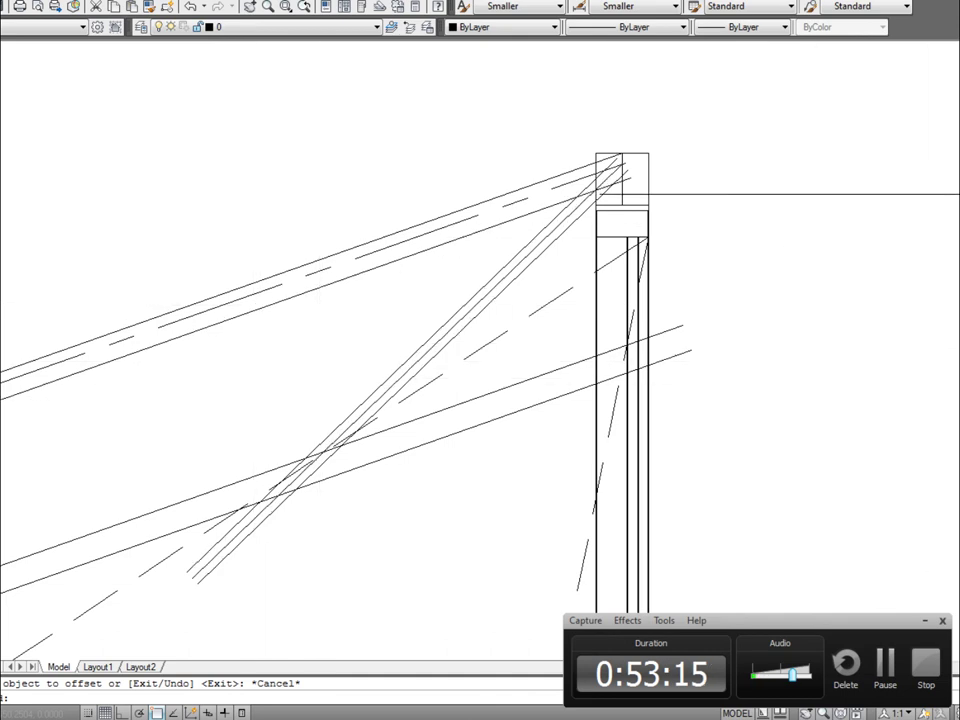
# Step: Offset the horizontal line at the base of the roof-edge block 0.25 upward
pyautogui.press('Return')
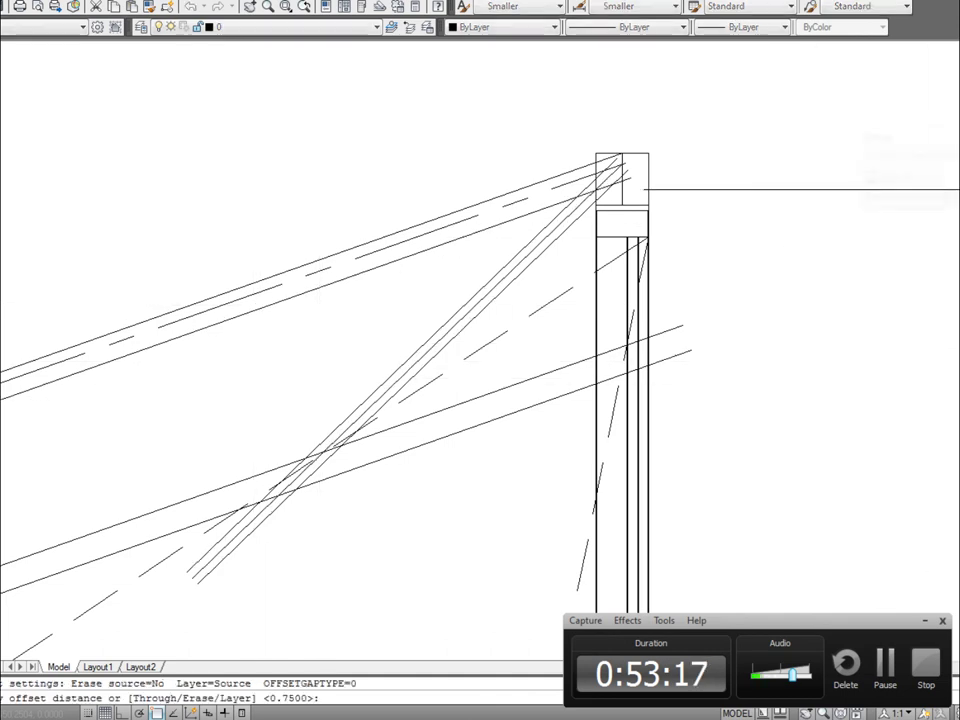
pyautogui.write('.2')
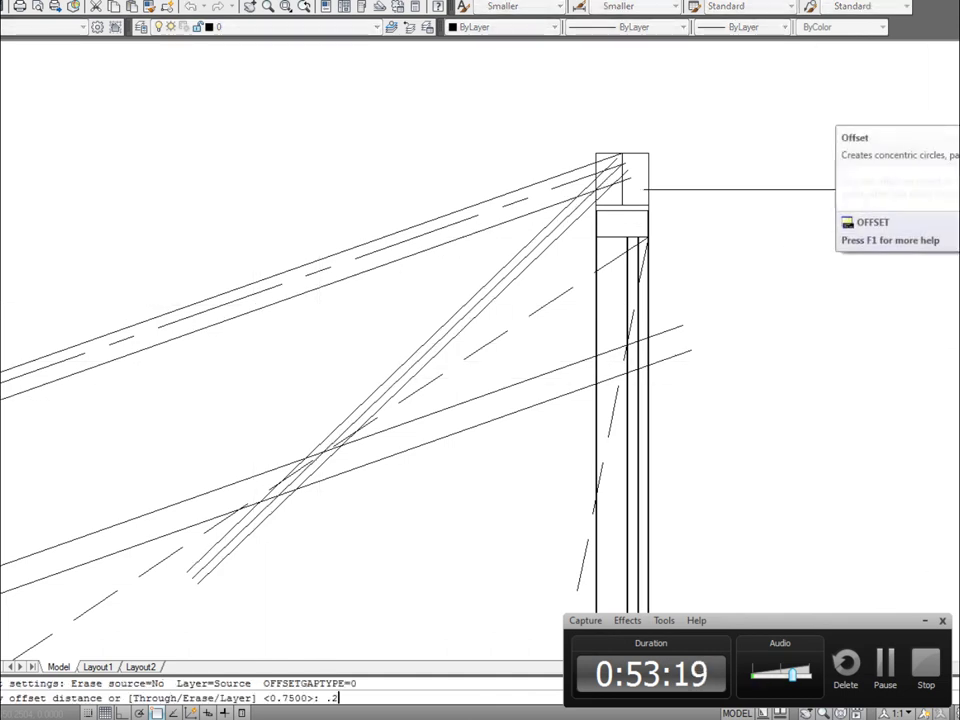
pyautogui.write('5')
pyautogui.press('Return')
pyautogui.click(647, 207)
pyautogui.click(716, 190)
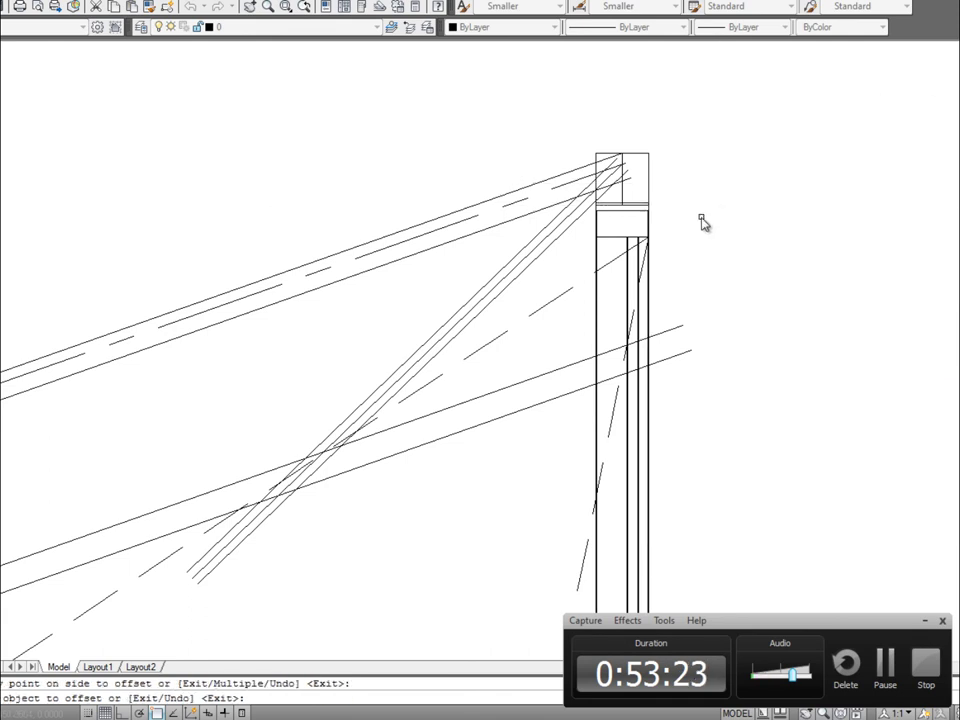
pyautogui.press('Escape')
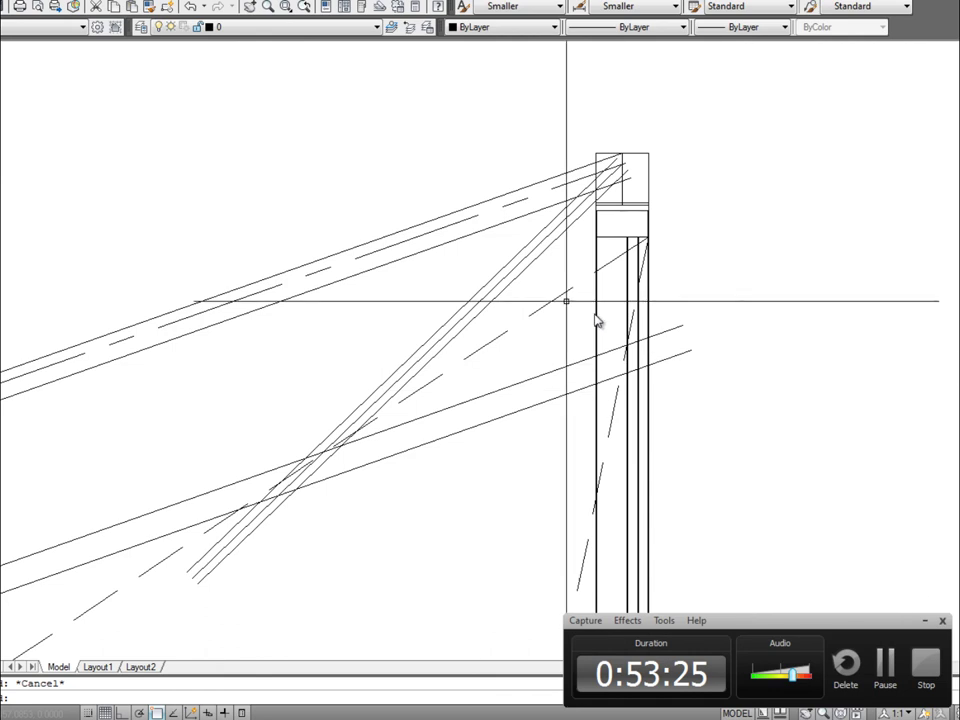
# Step: Join the lower diagonal web line and the lowest chord line in a sharp corner with a zero-distance Chamfer
pyautogui.click(376, 499)
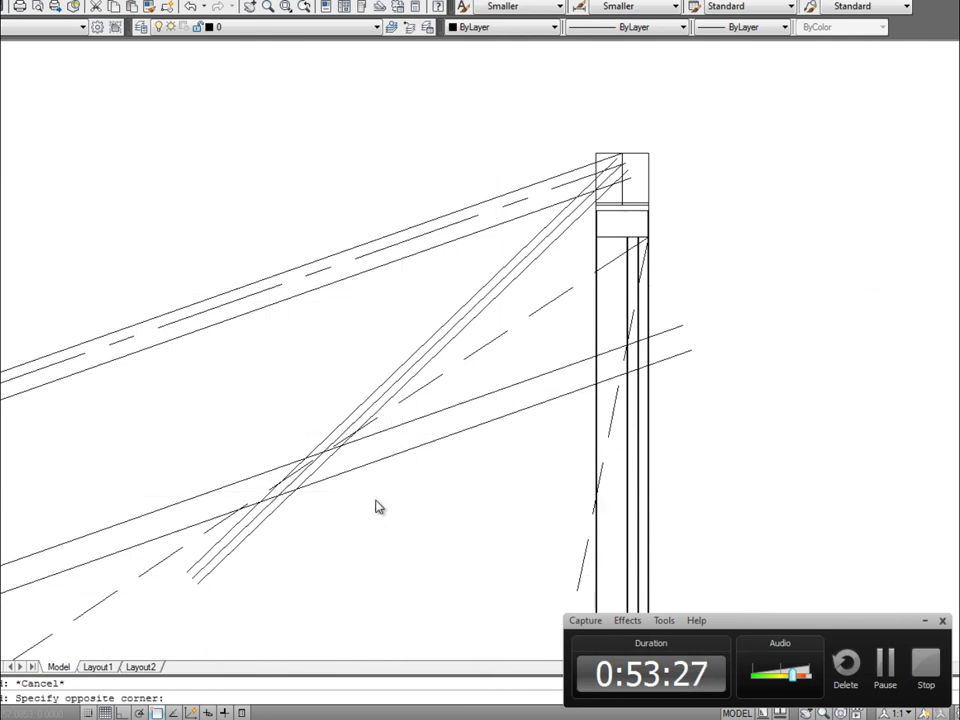
pyautogui.click(375, 536)
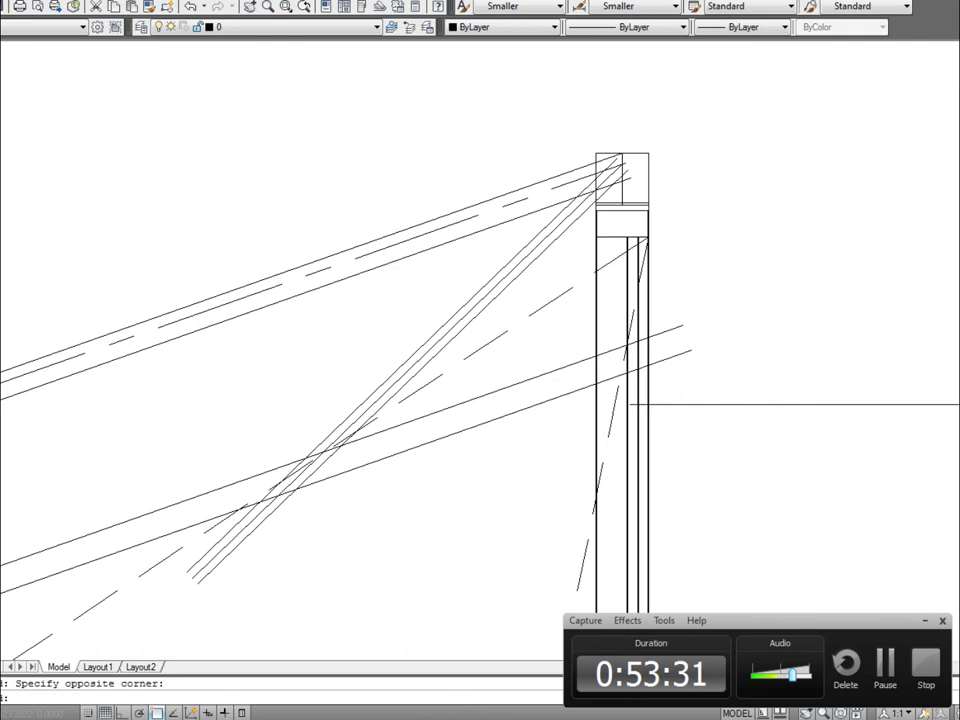
pyautogui.write('cha')
pyautogui.press('Return')
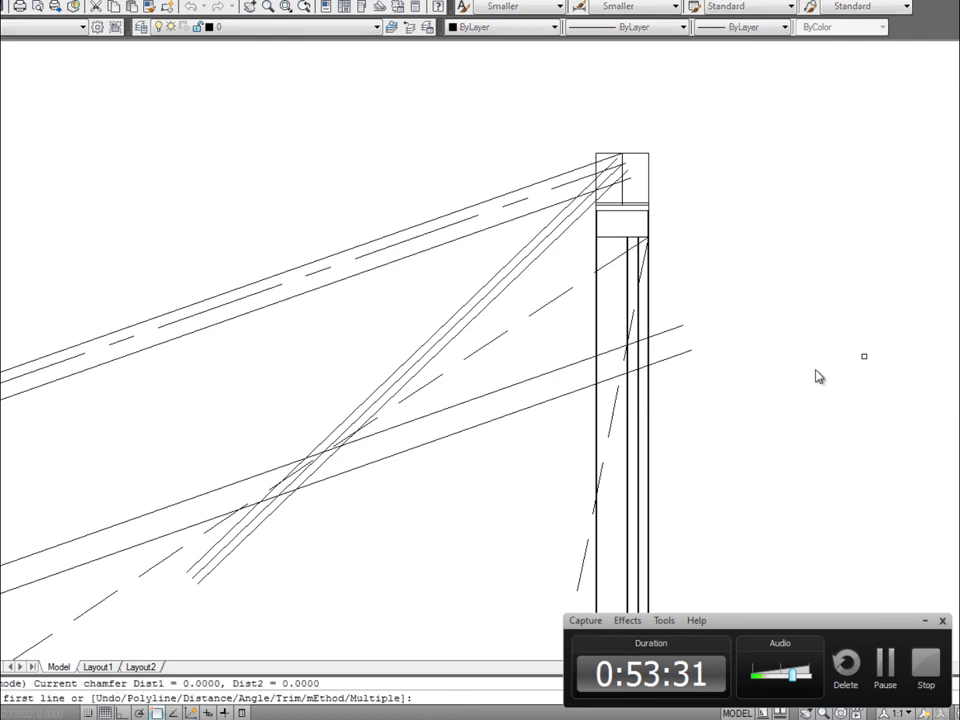
pyautogui.click(290, 497)
pyautogui.click(298, 491)
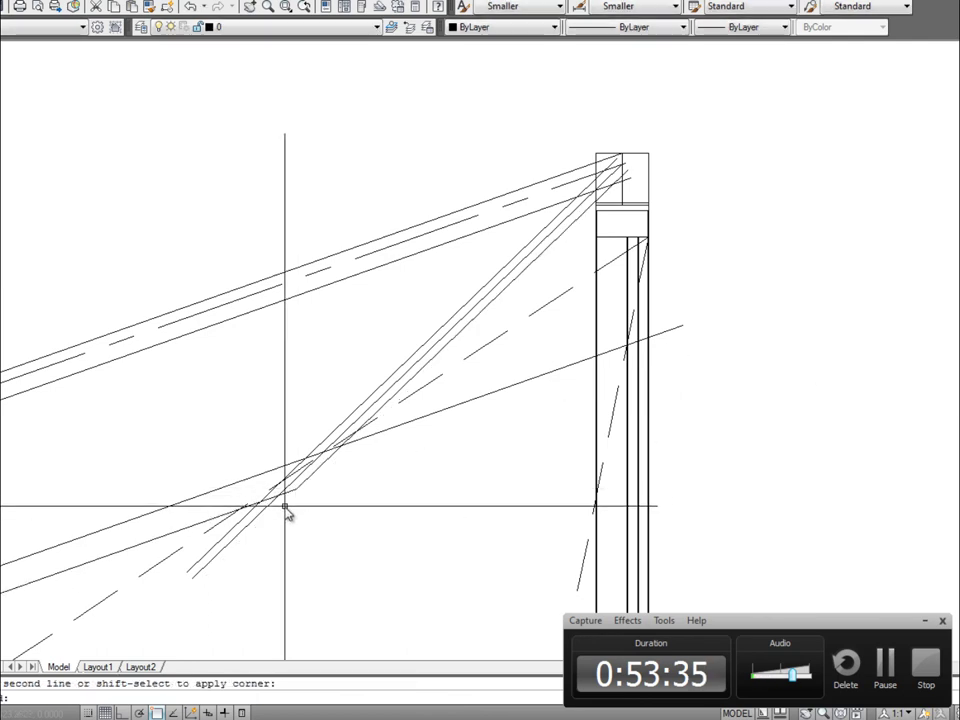
# Step: Trim the ends of the other two diagonal web lines that extend below the lowest chord line
pyautogui.click(294, 495)
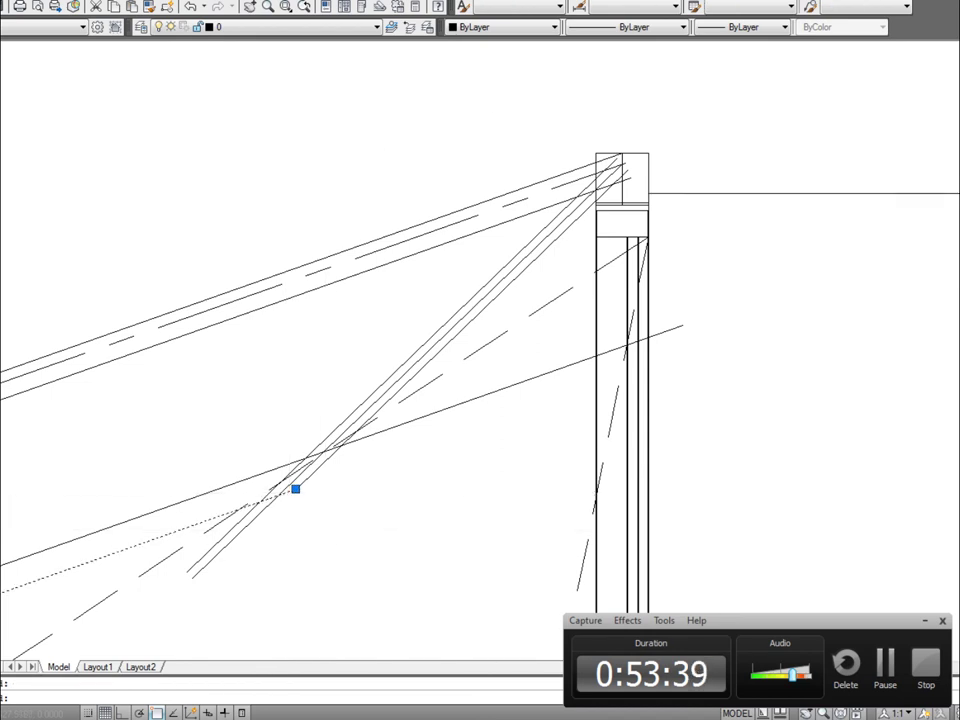
pyautogui.click(955, 215)
pyautogui.press('Return')
pyautogui.click(276, 612)
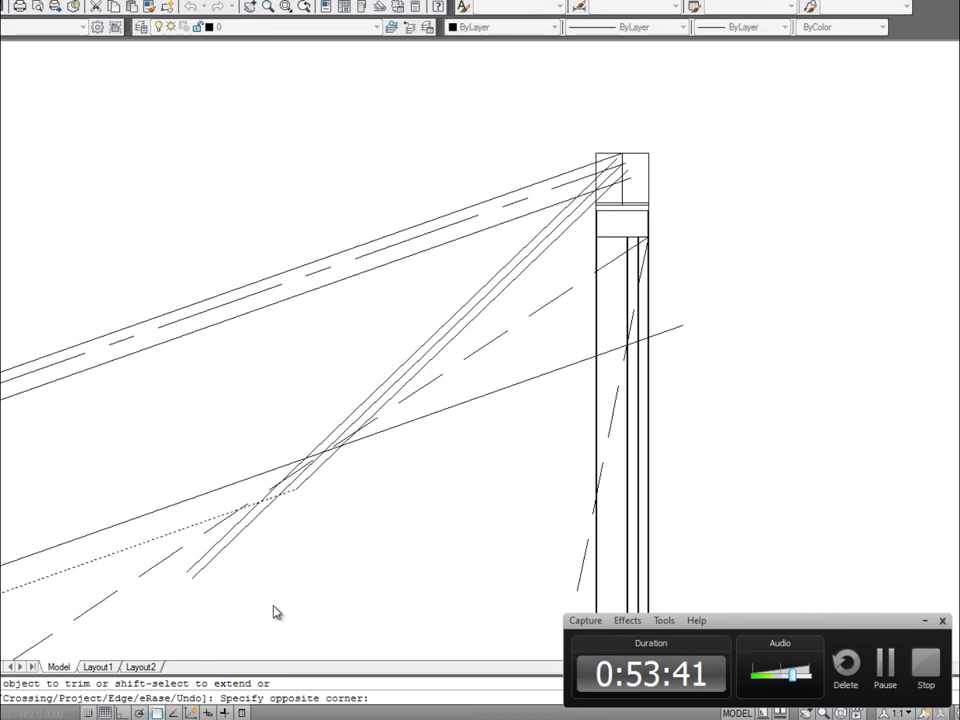
pyautogui.click(215, 543)
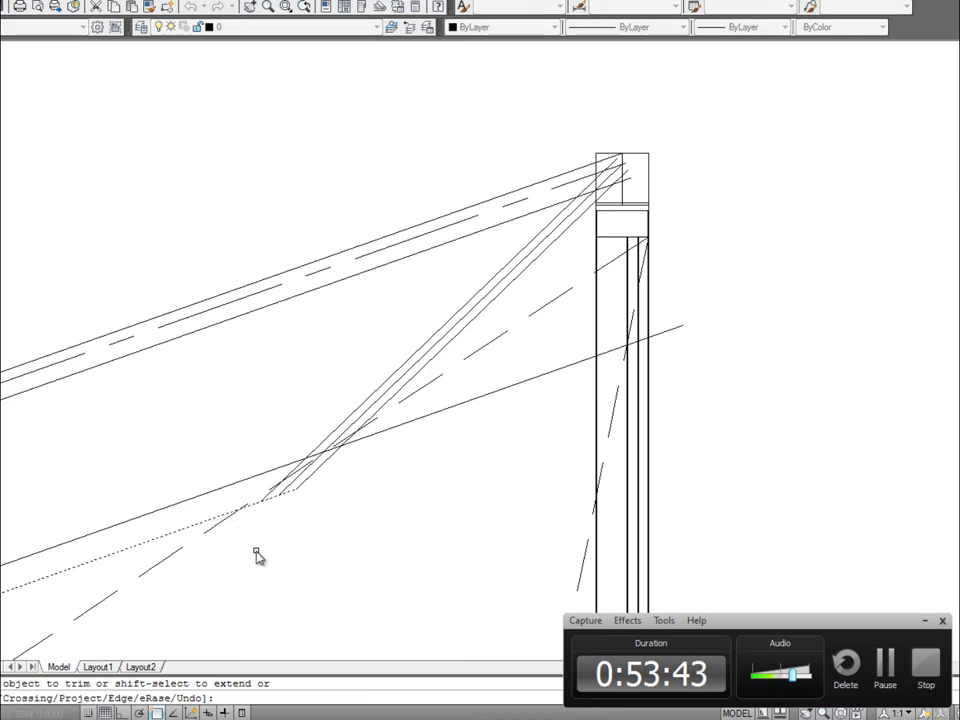
pyautogui.press('Escape')
# Step: Trim the bottom chord's upper line where it runs past the lower diagonal web line toward the wall
pyautogui.click(324, 465)
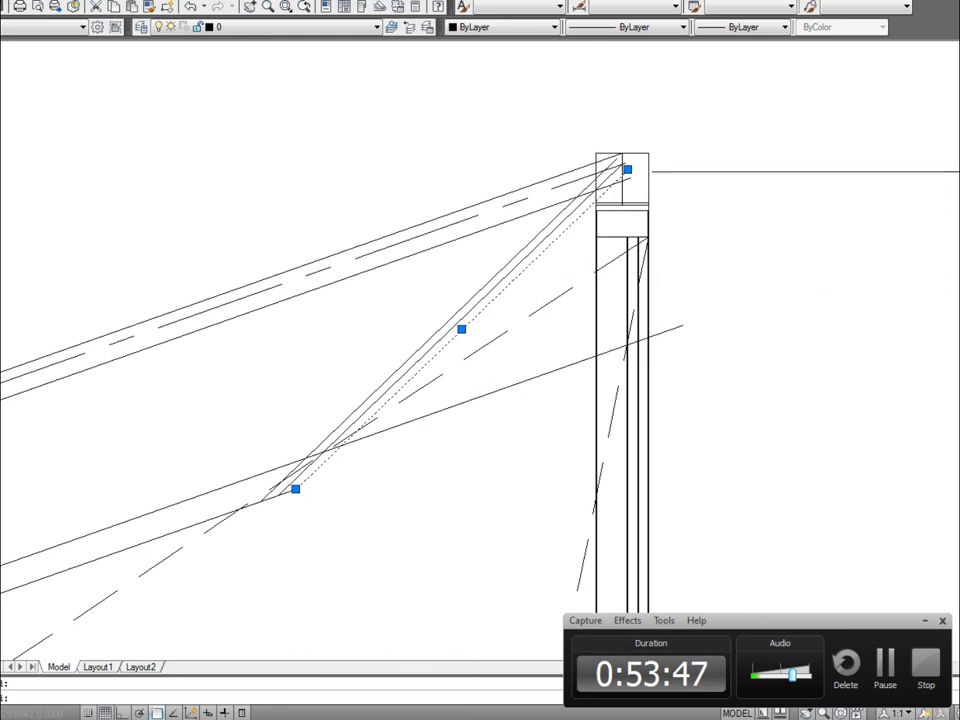
pyautogui.press('Return')
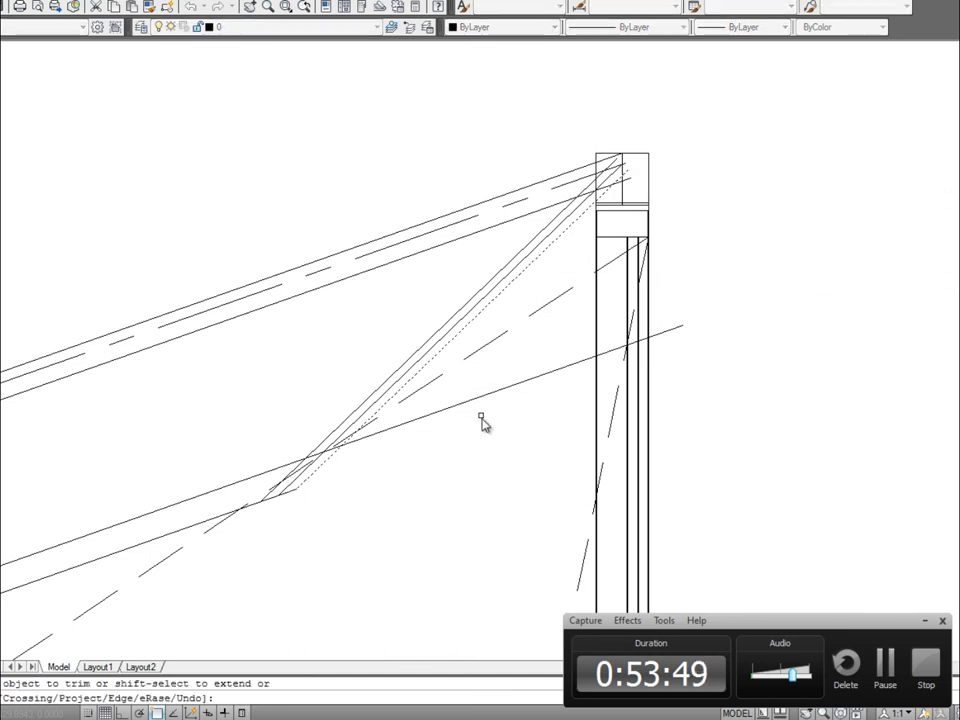
pyautogui.click(480, 404)
pyautogui.press('Escape')
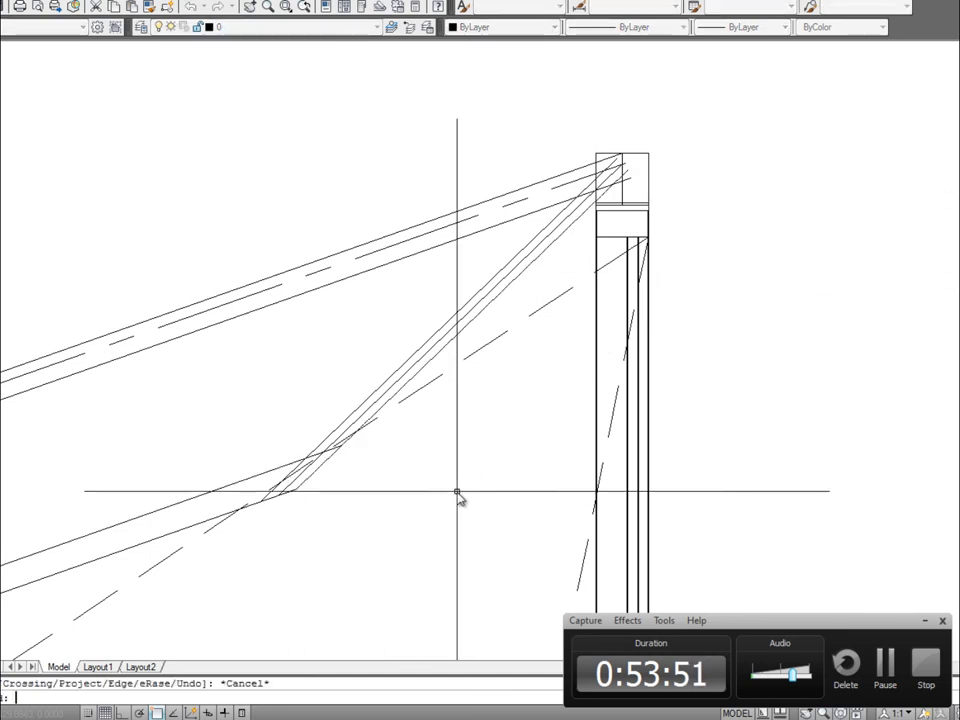
# Step: Rotate the joist-end, deck and insulation assembly at the left column, without its bearing seat, about the bearing point to match the long sloped joist
pyautogui.scroll(-5, 455, 497)
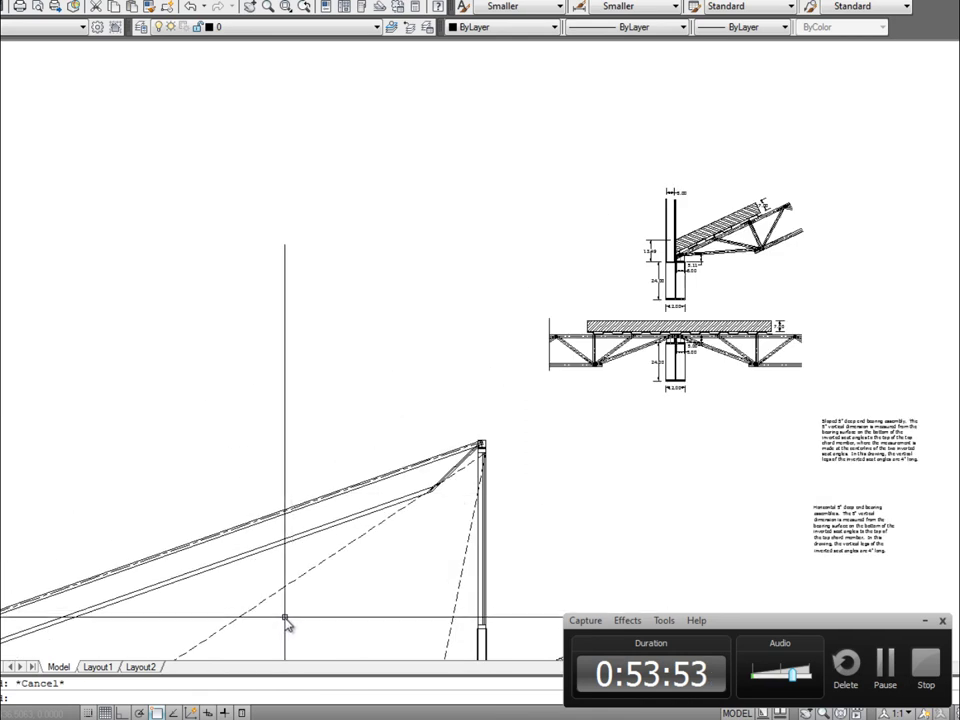
pyautogui.write('z')
pyautogui.press('Return')
pyautogui.write('e')
pyautogui.press('Return')
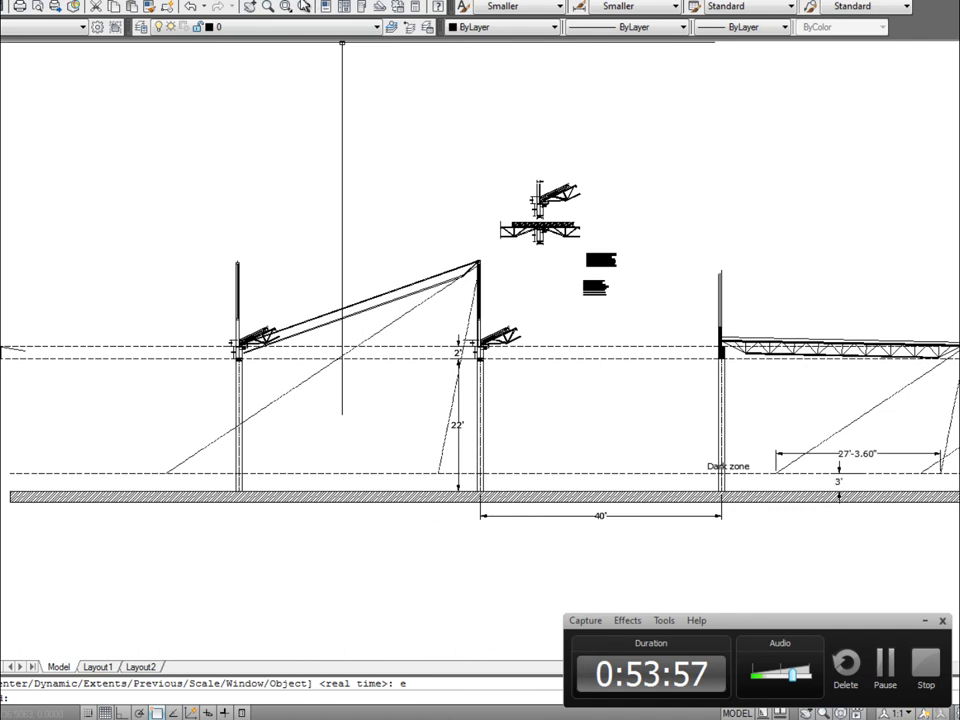
pyautogui.click(288, 7)
pyautogui.click(214, 247)
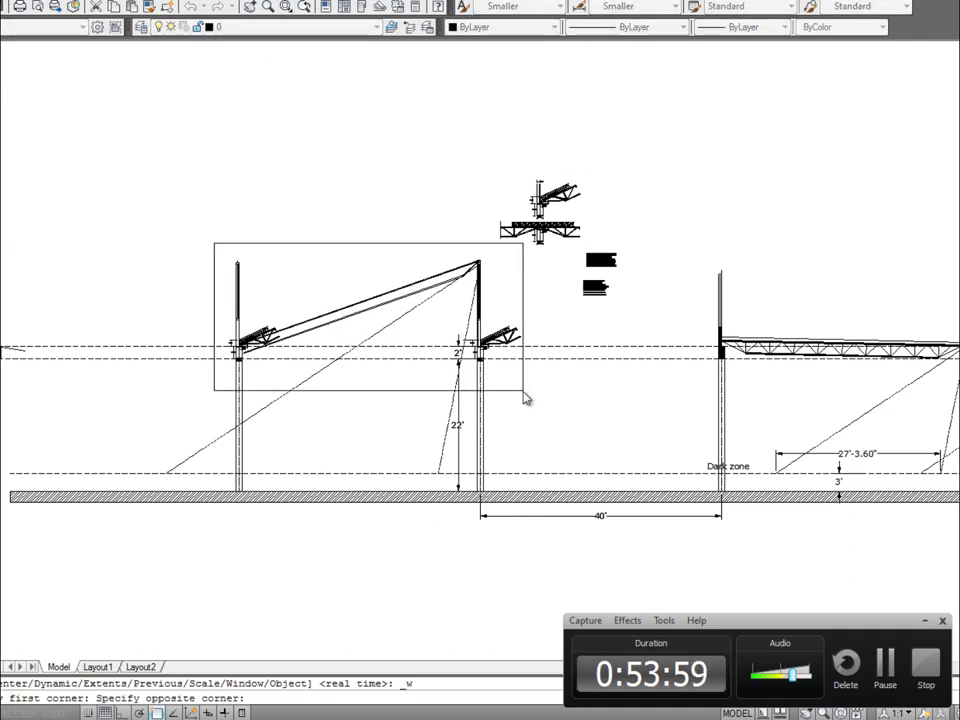
pyautogui.click(523, 393)
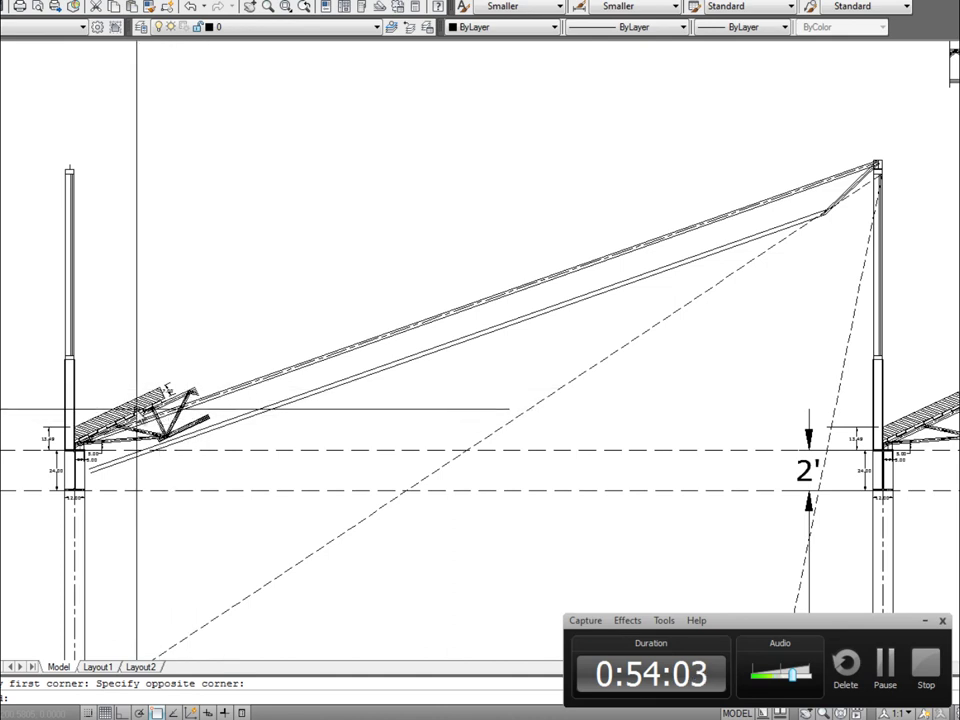
pyautogui.scroll(5, 96, 402)
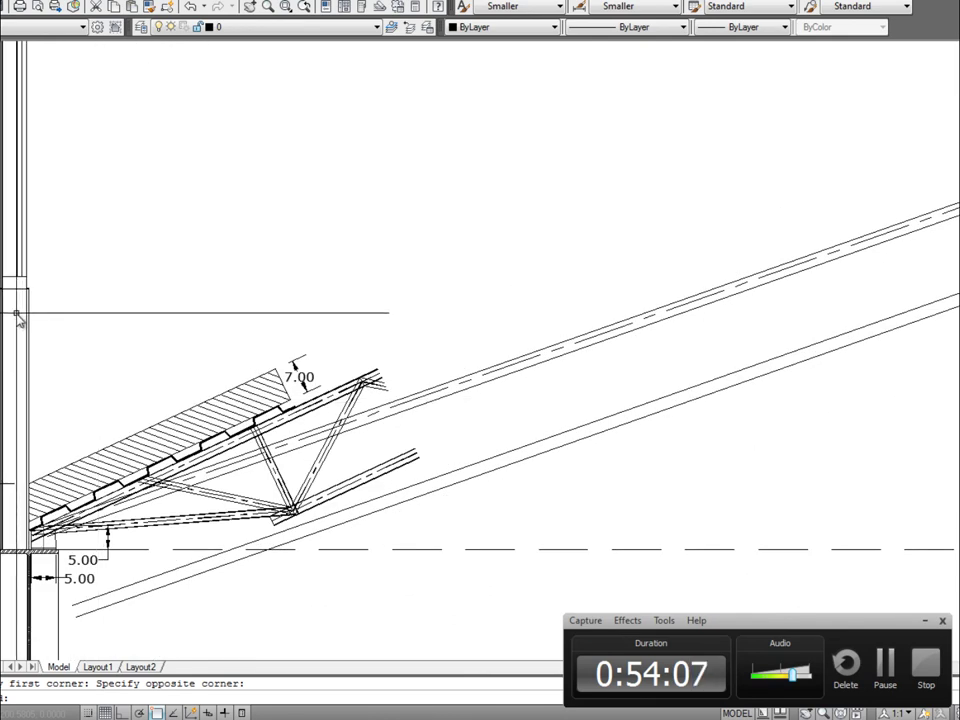
pyautogui.click(17, 314)
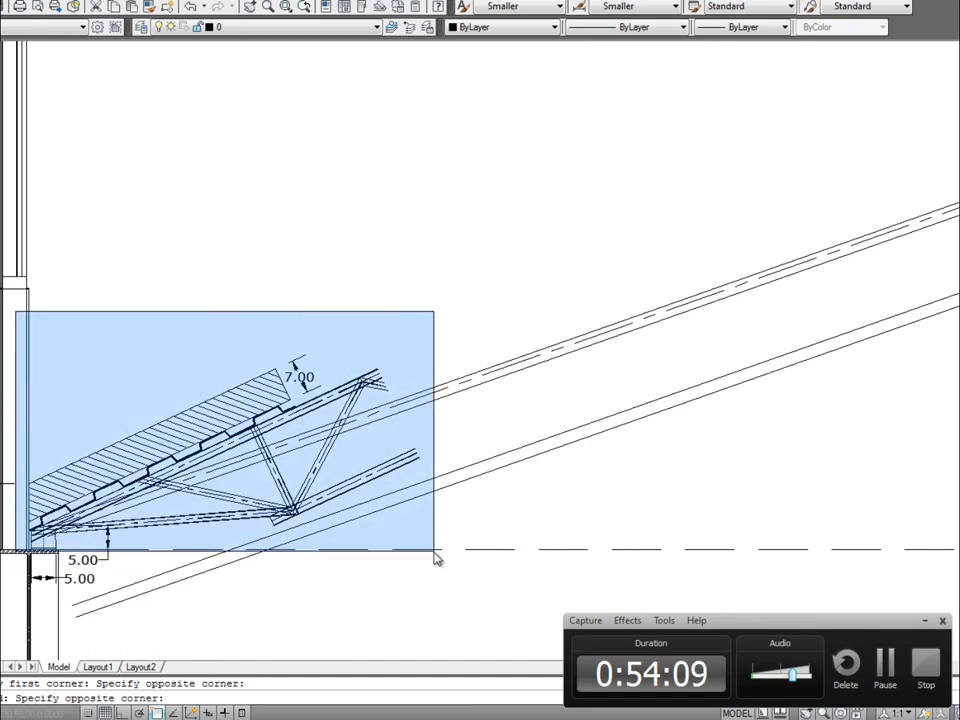
pyautogui.click(435, 557)
pyautogui.scroll(5, 166, 577)
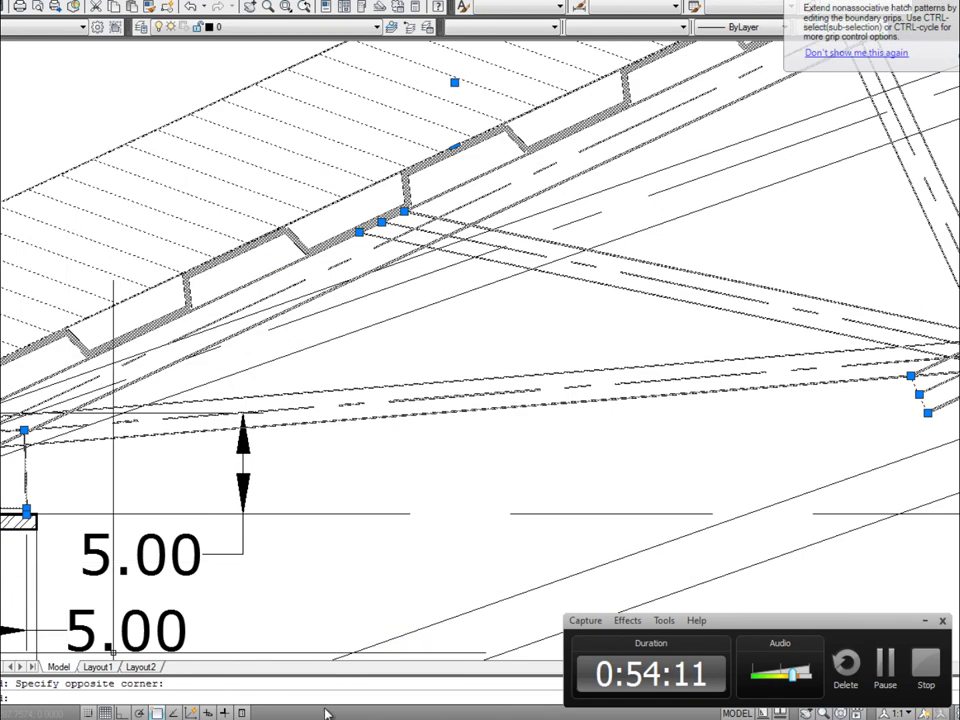
pyautogui.moveTo(385, 516); pyautogui.dragTo(593, 518, button='middle')
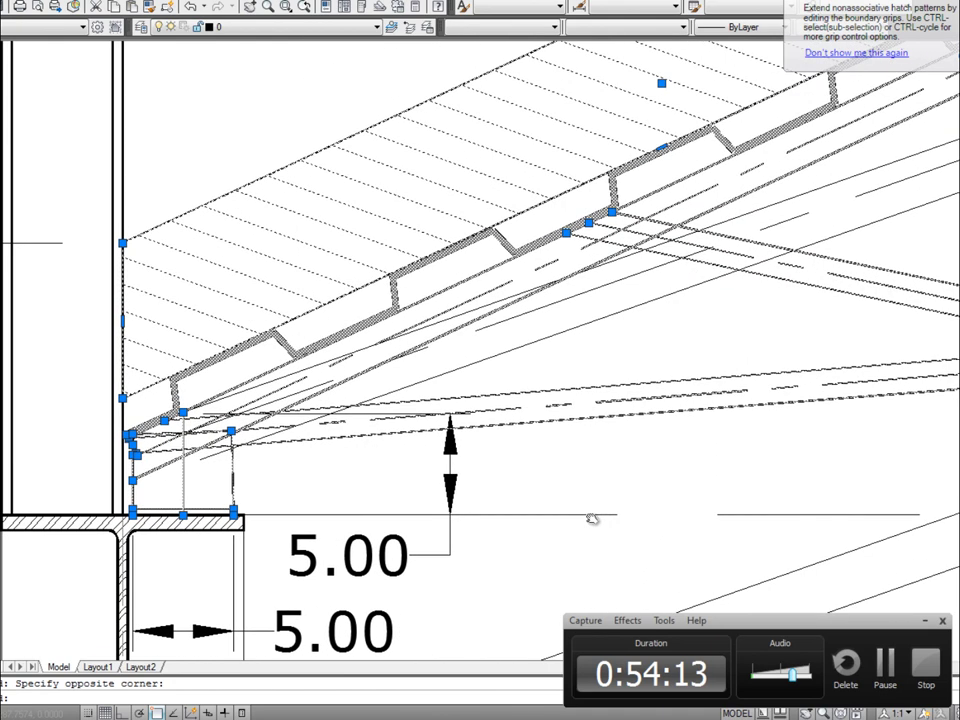
pyautogui.click(286, 499)
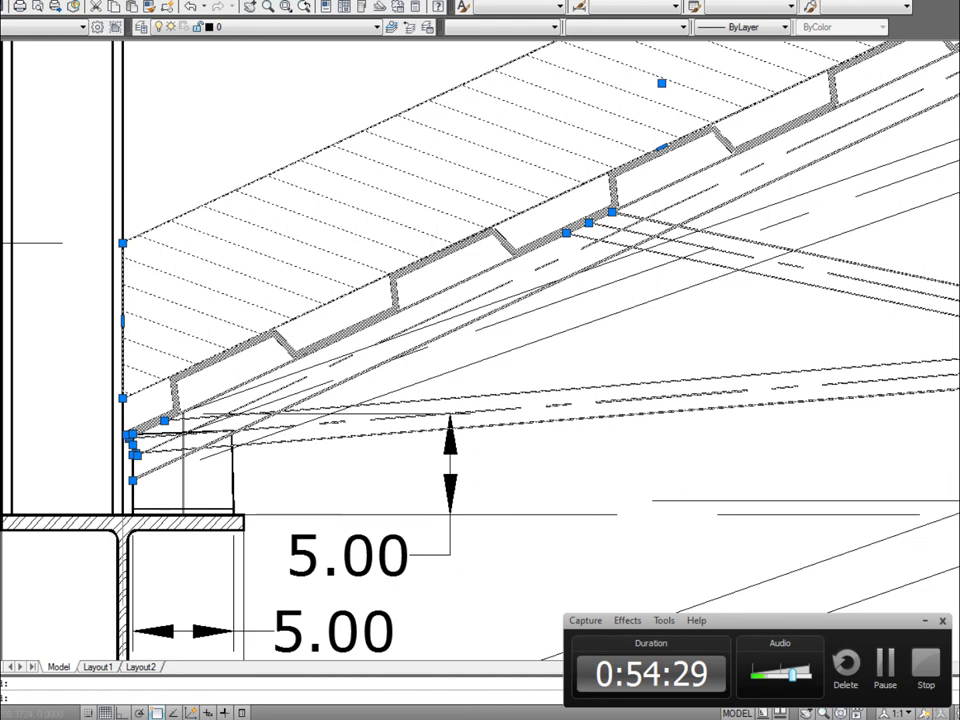
pyautogui.moveTo(450, 300); pyautogui.dragTo(450, 367, button='middle')
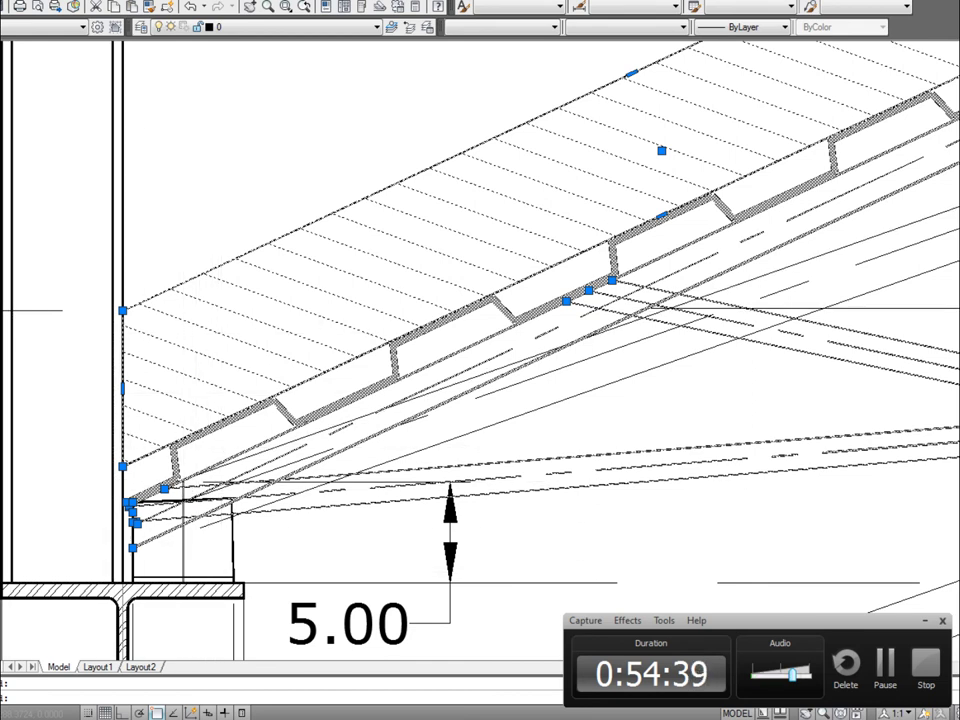
pyautogui.write('m')
pyautogui.press('Return')
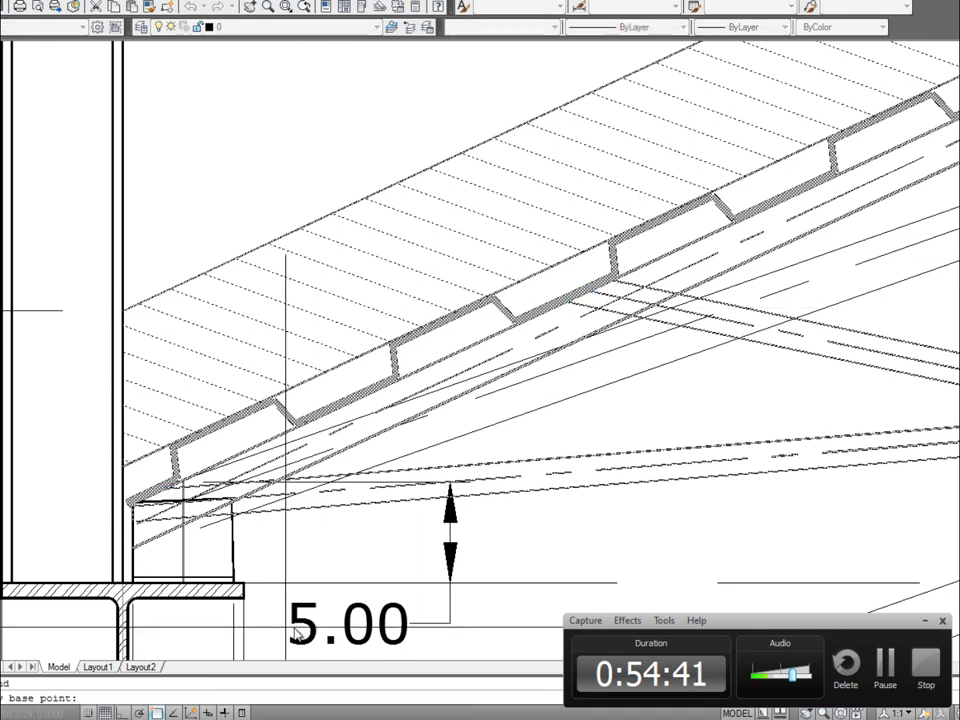
pyautogui.click(185, 483)
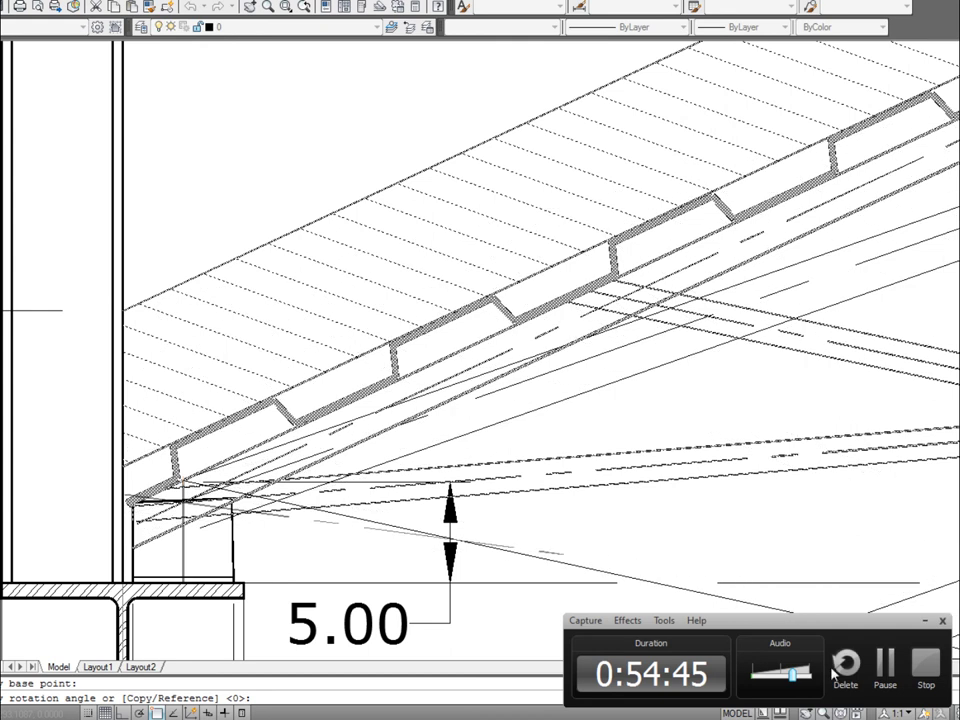
pyautogui.scroll(-4, 139, 549)
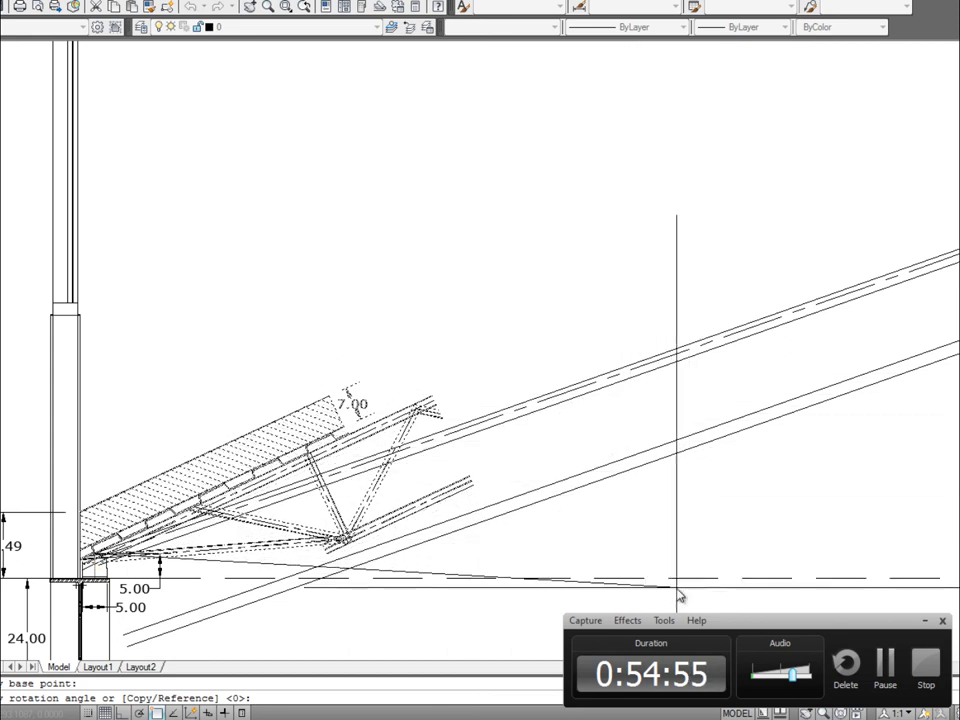
pyautogui.click(562, 601)
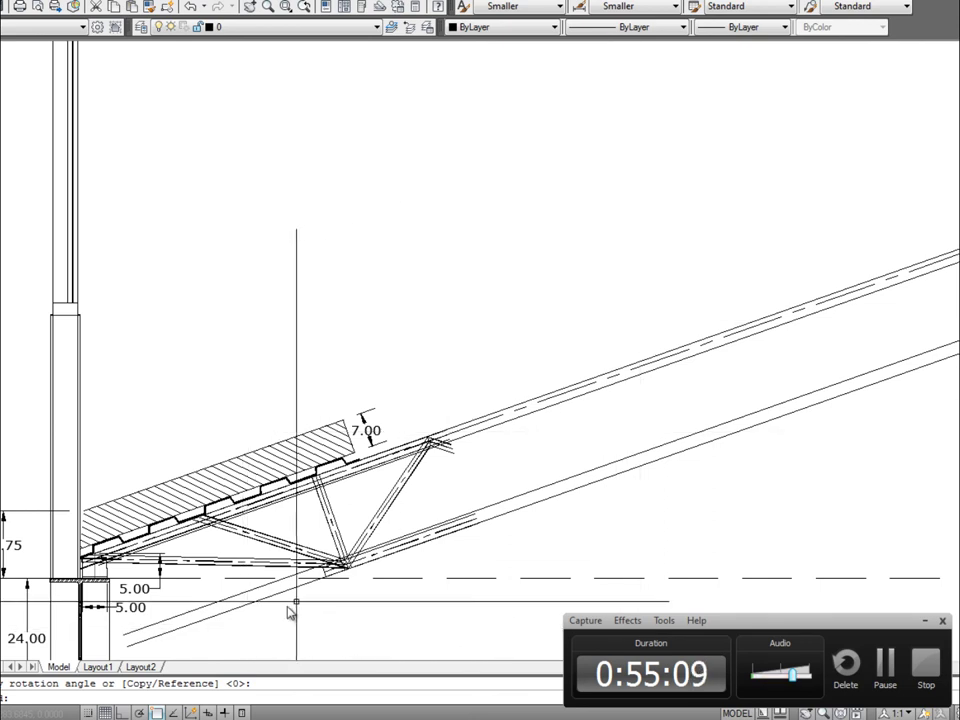
# Step: Draw a slanted line across the bottom chord's end at the first web joint and try using it as a trimming edge
pyautogui.scroll(3, 301, 609)
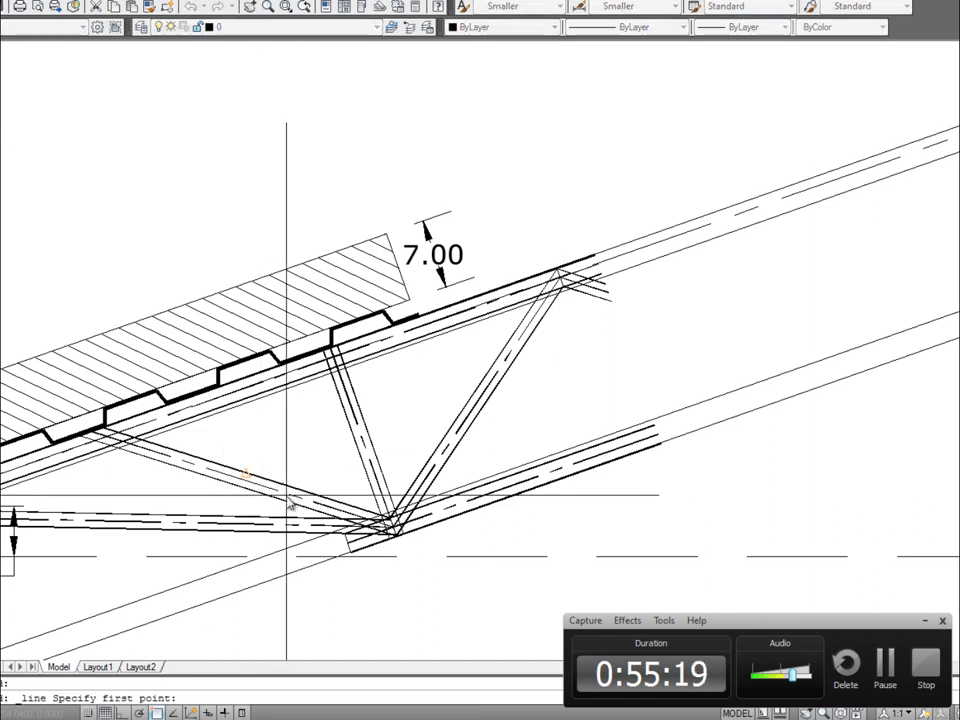
pyautogui.click(288, 453)
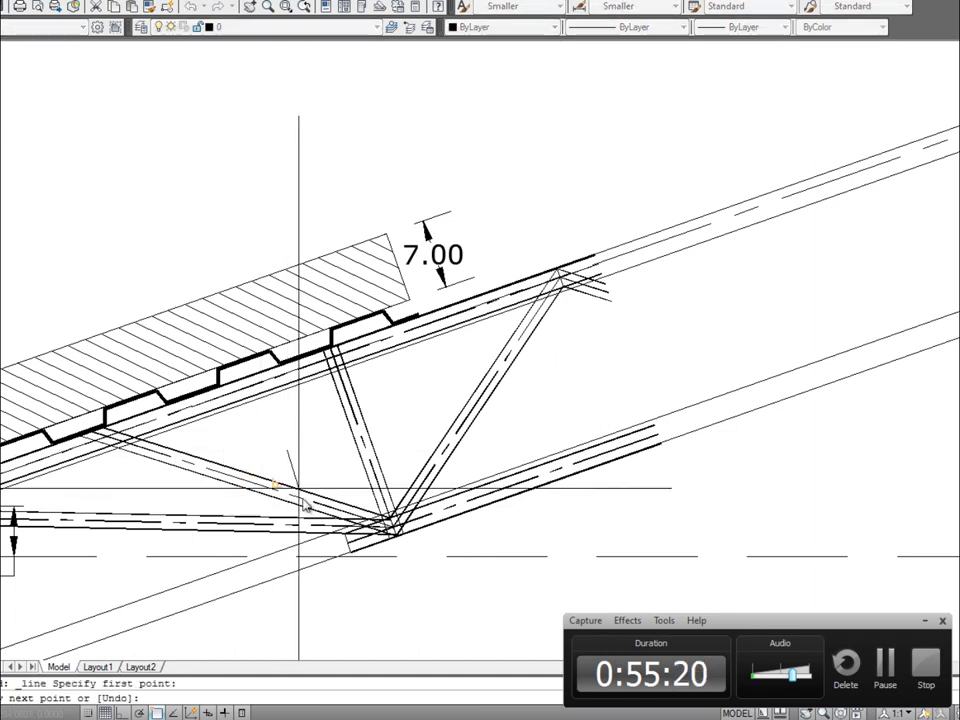
pyautogui.click(387, 617)
pyautogui.press('Return')
pyautogui.click(364, 590)
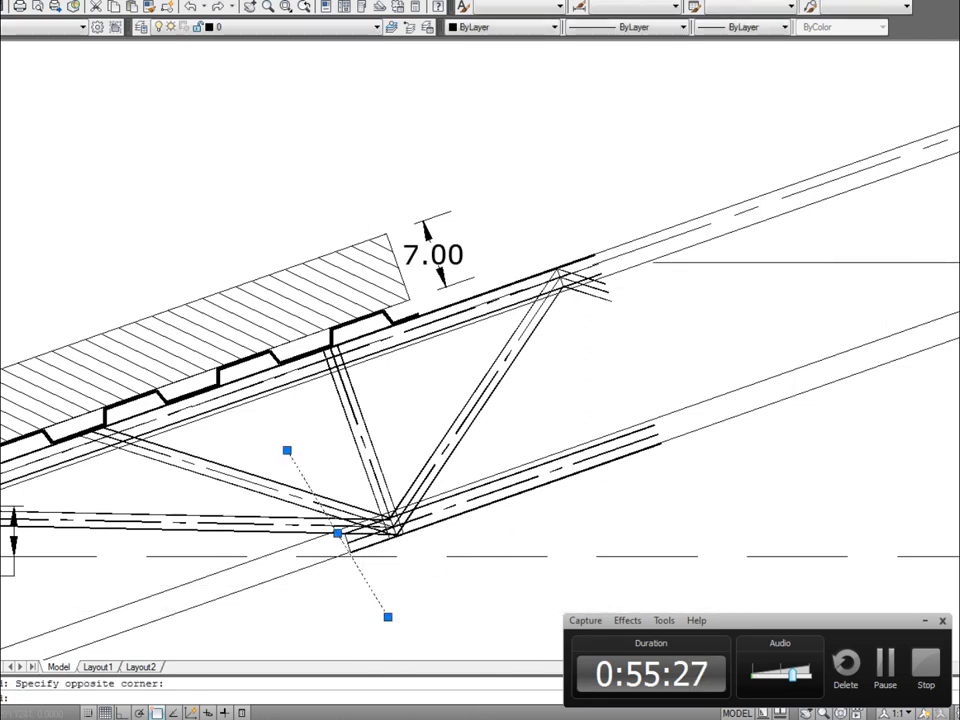
pyautogui.write('tr')
pyautogui.press('Return')
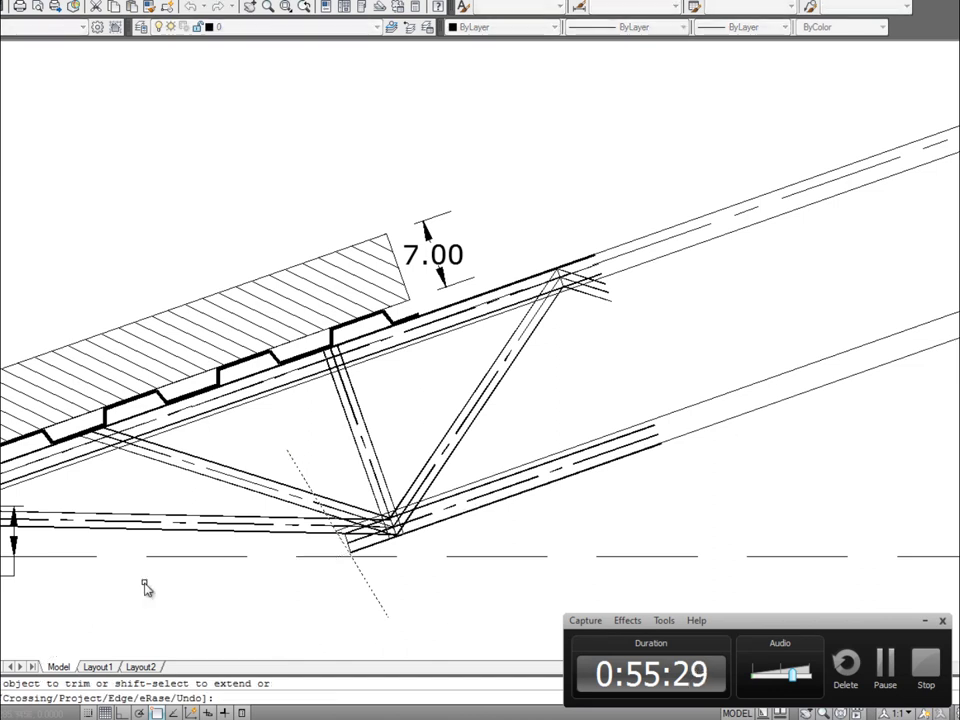
pyautogui.press('Escape')
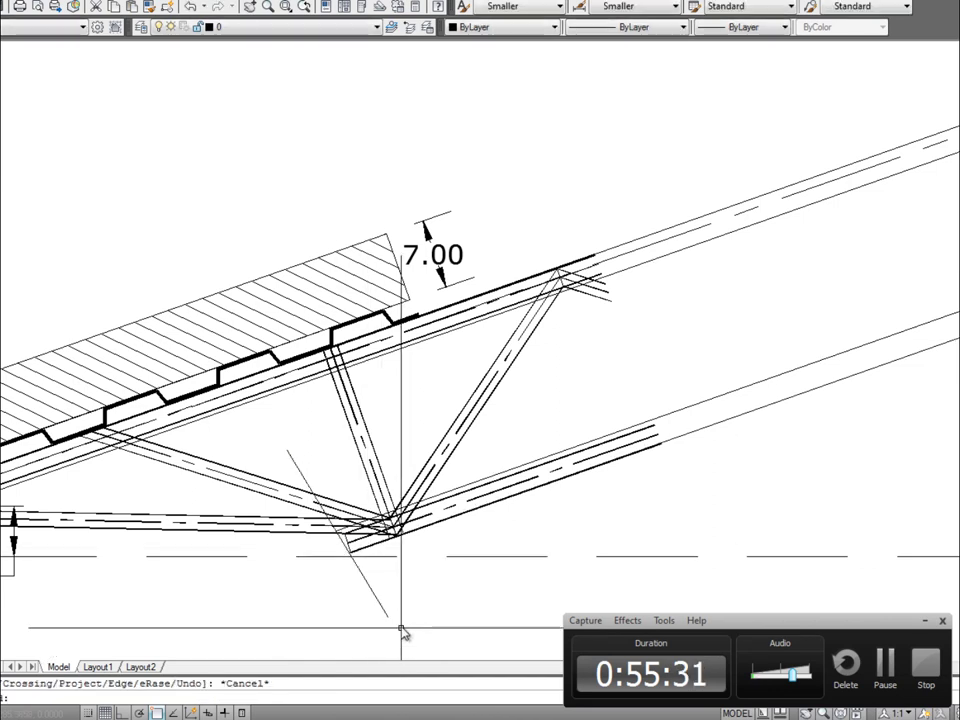
# Step: Stretch both ends of the slanted line so it spans from the bottom chord's lower end corner to the end web member's lower line
pyautogui.click(372, 607)
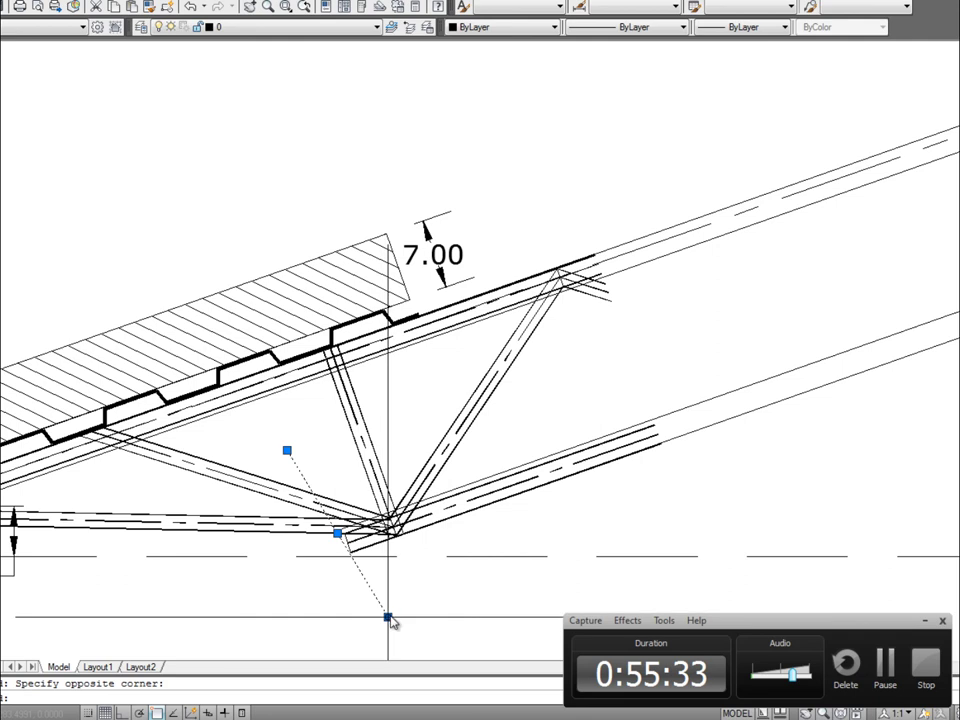
pyautogui.click(348, 551)
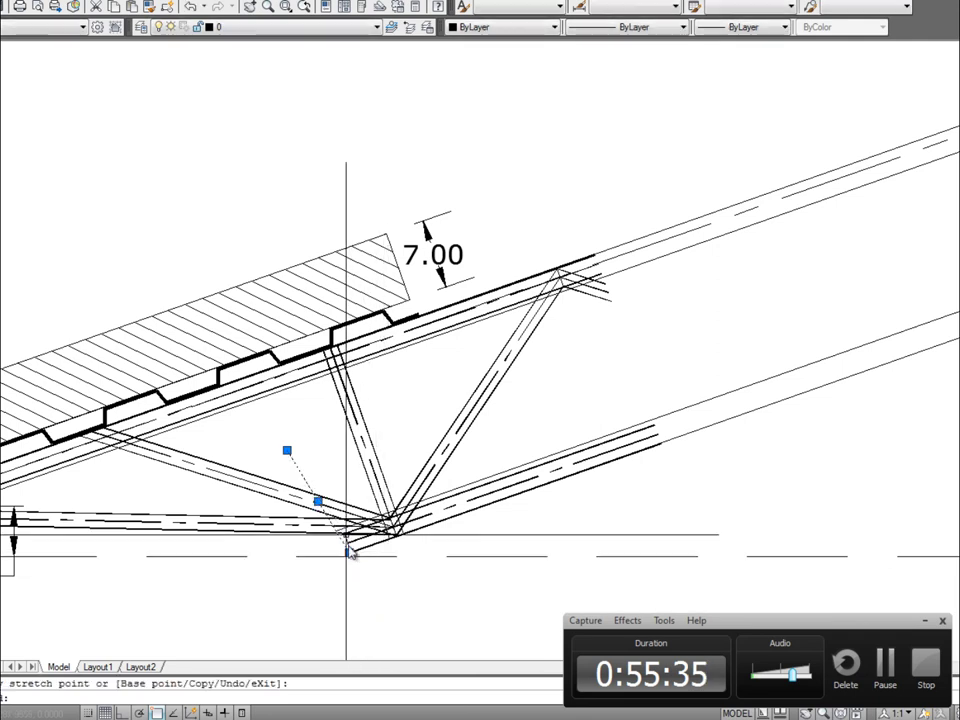
pyautogui.click(287, 451)
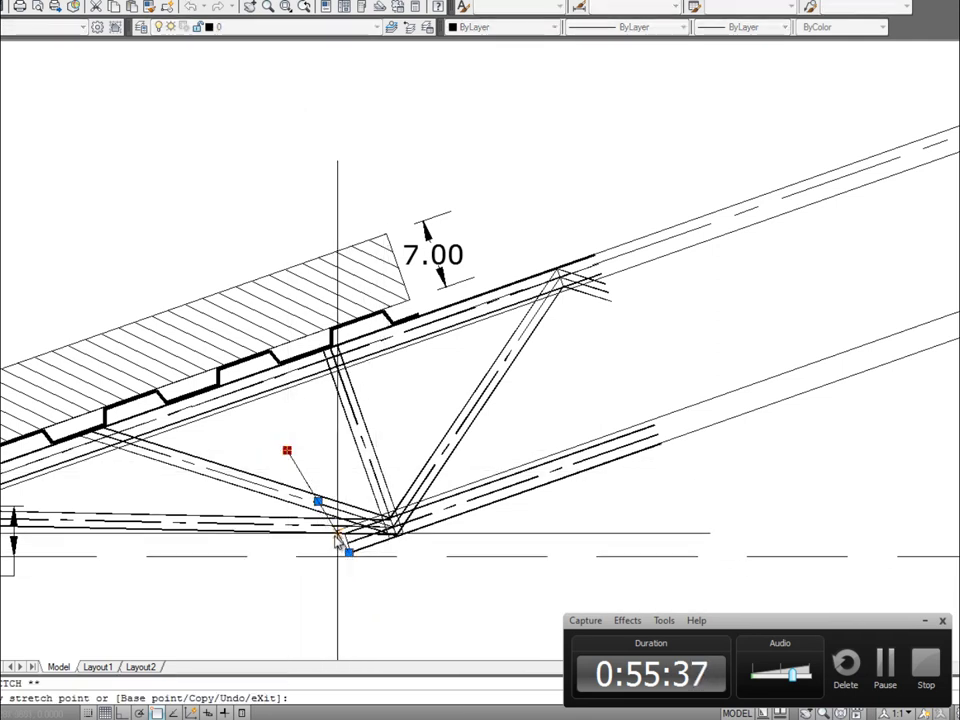
pyautogui.click(337, 533)
pyautogui.scroll(-4, 471, 510)
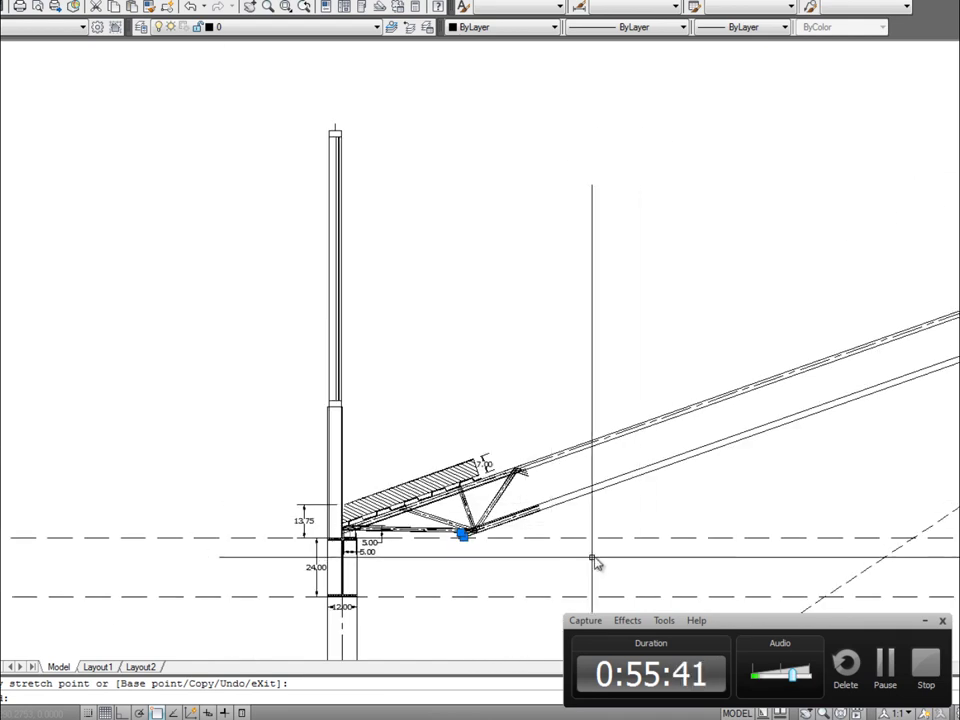
pyautogui.moveTo(736, 502); pyautogui.dragTo(321, 478, button='middle')
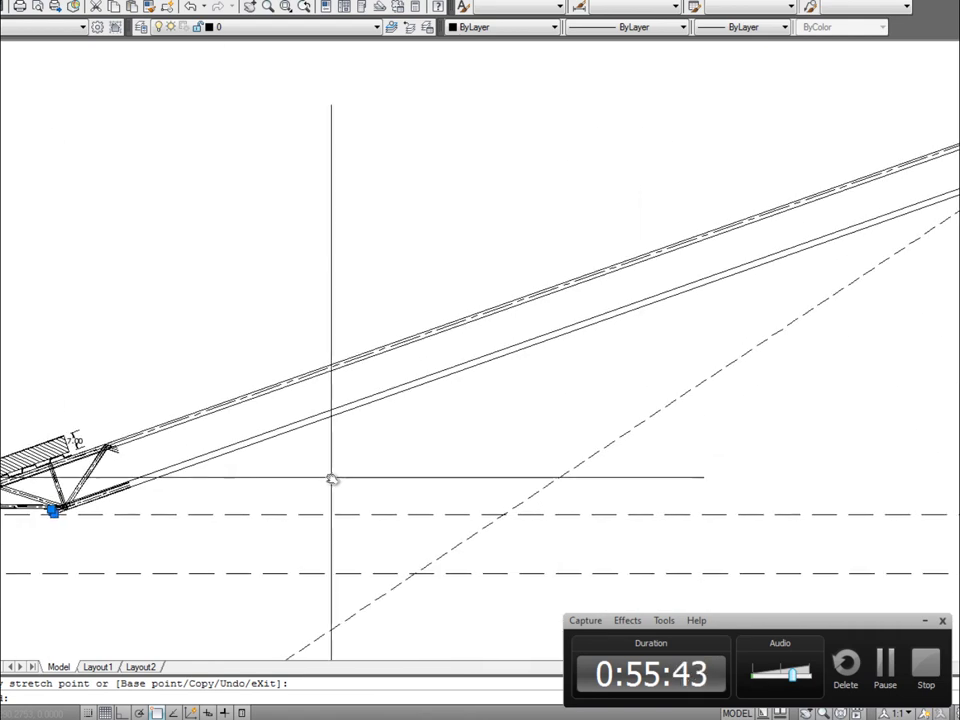
pyautogui.scroll(-4, 332, 479)
pyautogui.scroll(3, 332, 479)
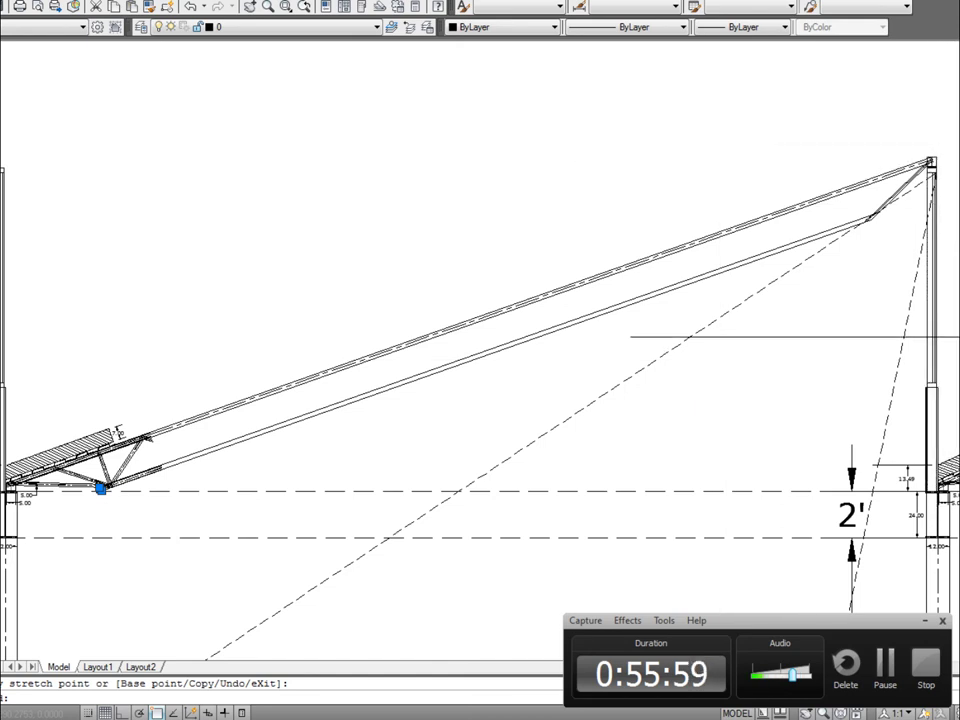
pyautogui.click(813, 280)
pyautogui.click(800, 268)
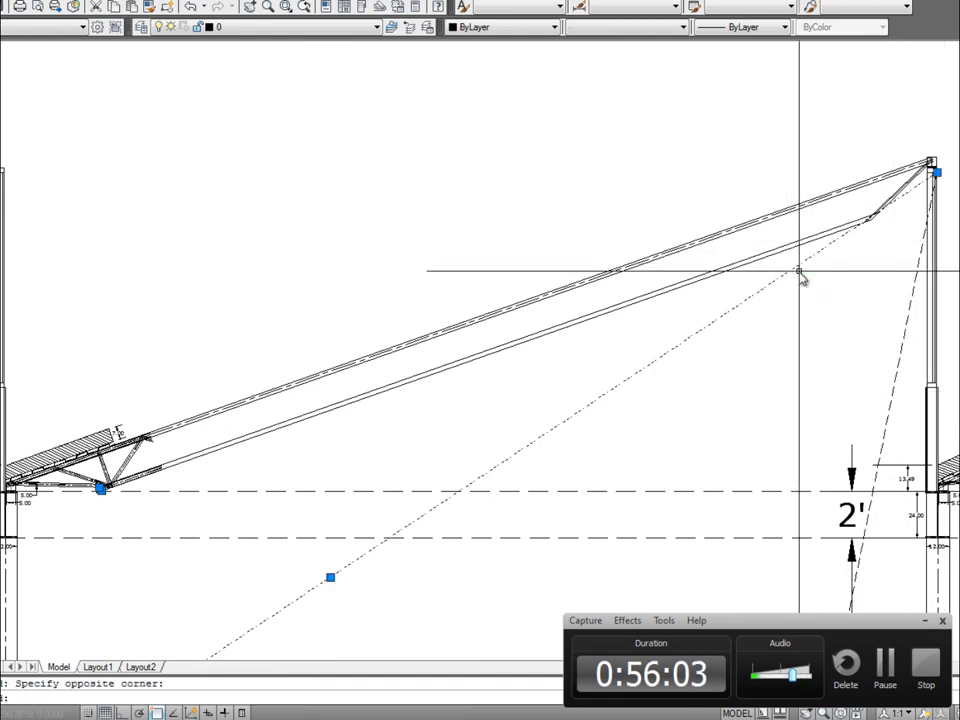
pyautogui.press('Escape')
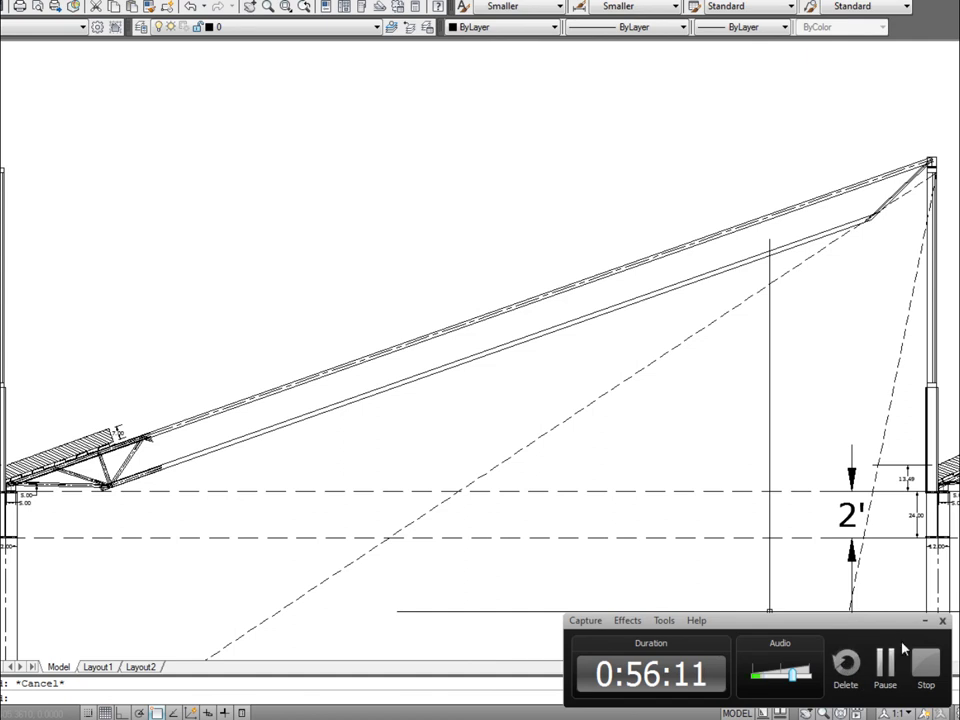
# Step: Erase the joist-end assembly with its deck and insulation beside the right column
pyautogui.scroll(-2, 507, 490)
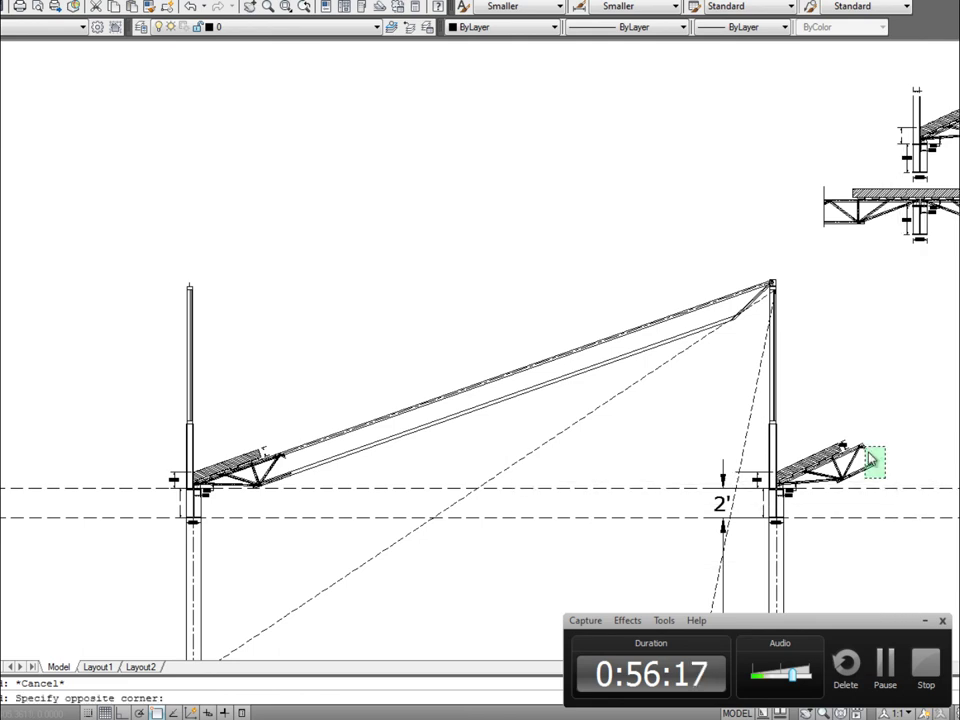
pyautogui.click(833, 424)
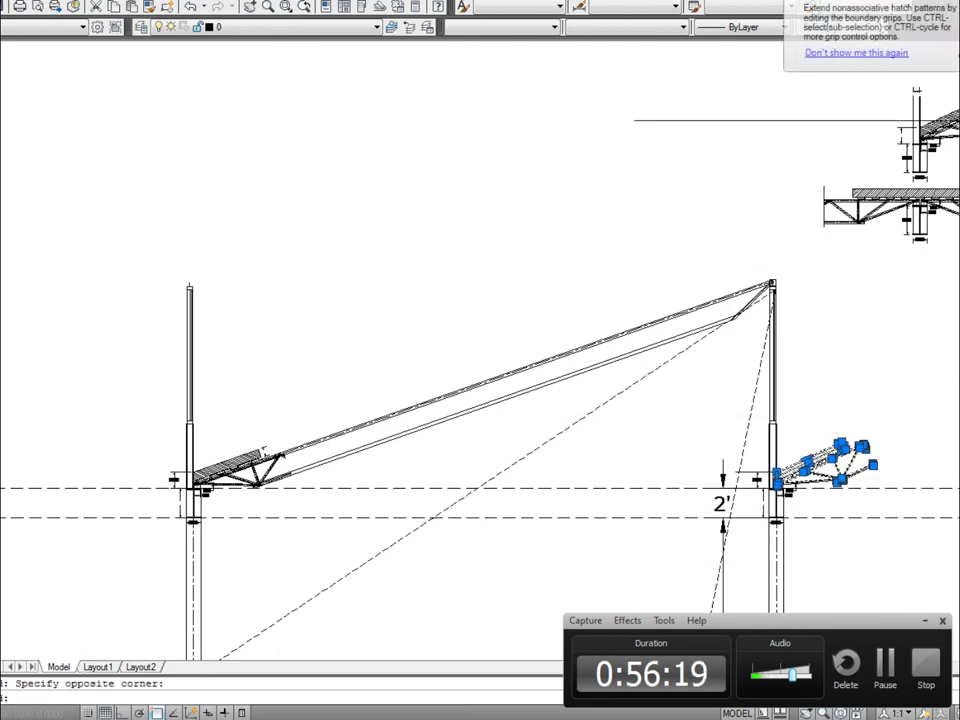
pyautogui.scroll(3, 821, 531)
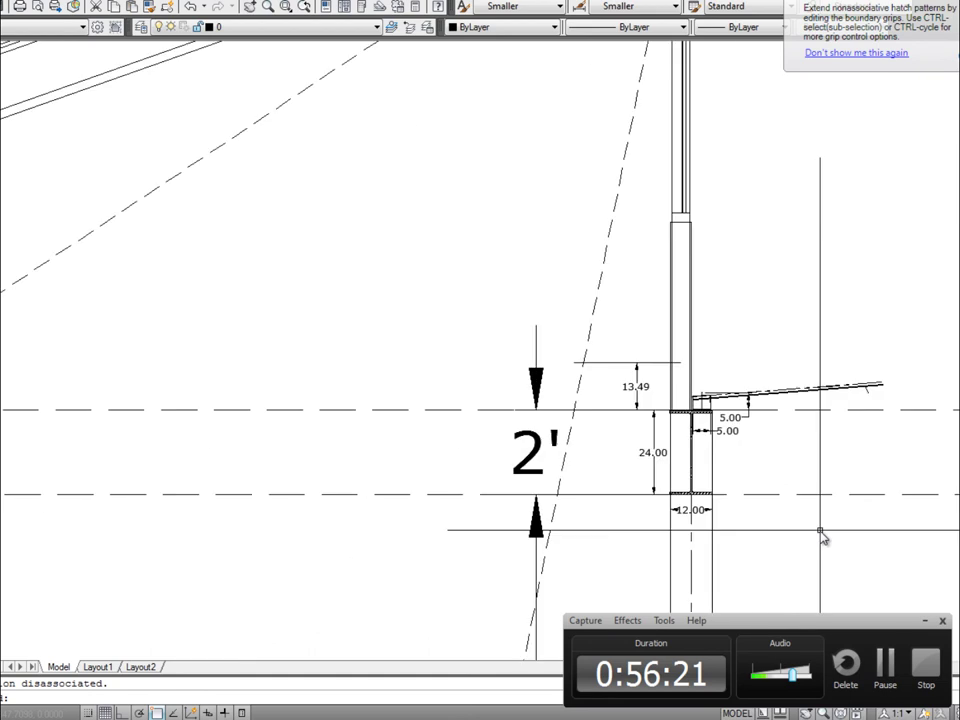
# Step: Erase the leftover web lines, bearing seat and two 5.00 dimensions on top of the right column's beam
pyautogui.scroll(1, 821, 450)
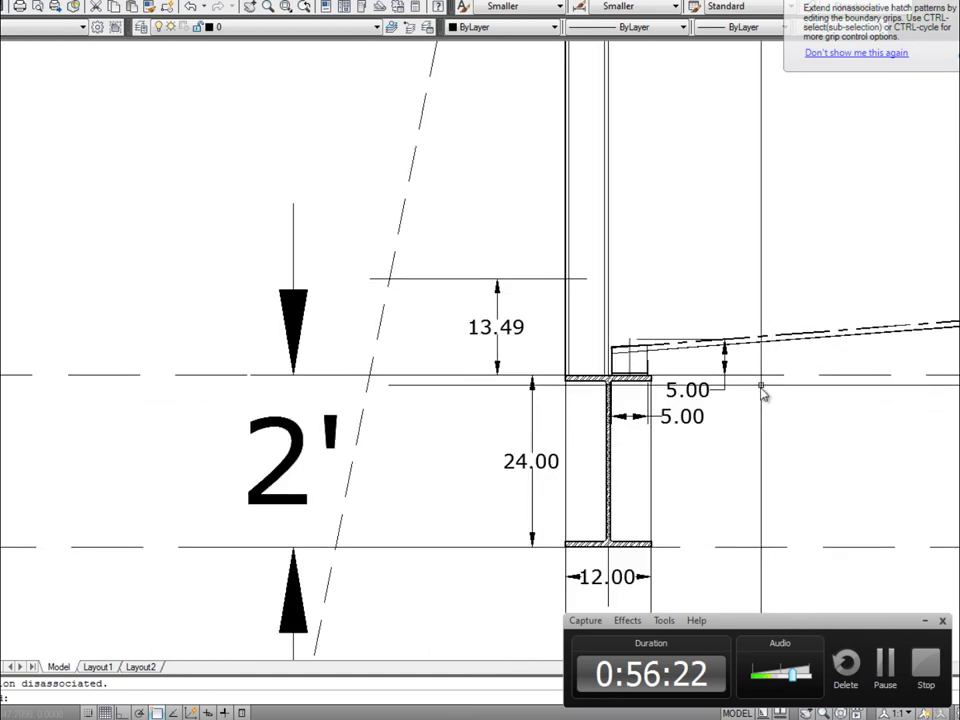
pyautogui.click(712, 319)
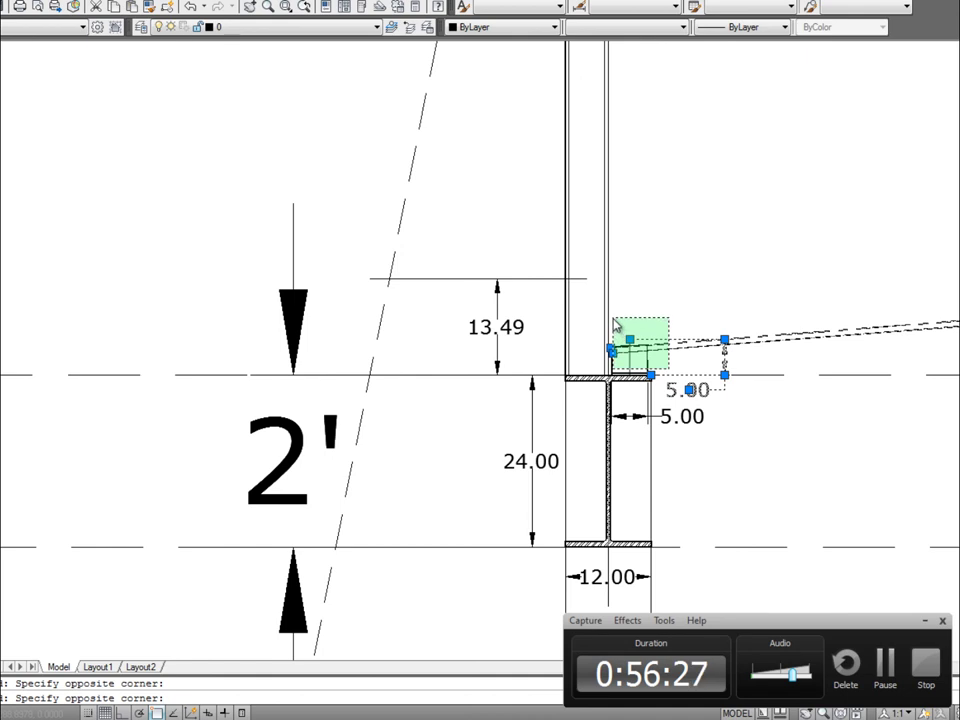
pyautogui.click(614, 323)
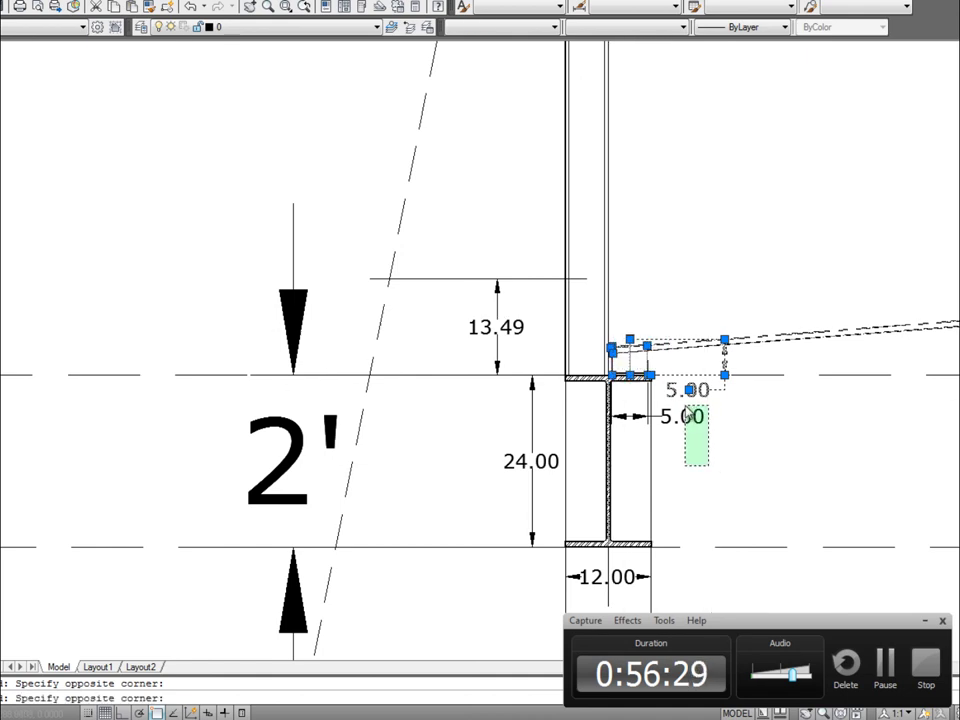
pyautogui.click(687, 410)
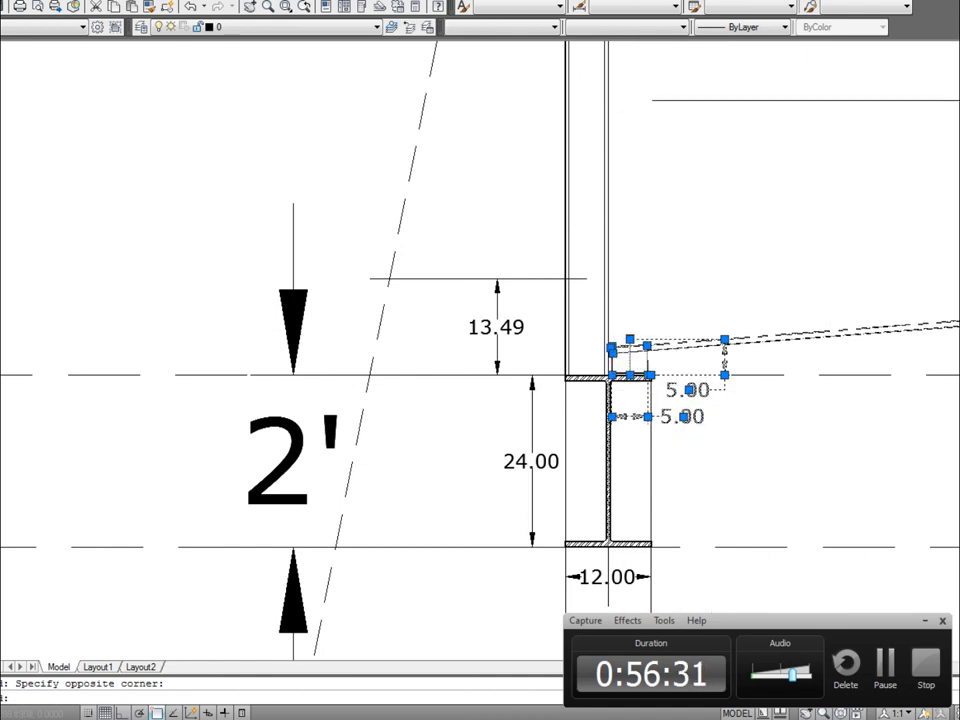
pyautogui.press('Delete')
pyautogui.scroll(-8, 696, 420)
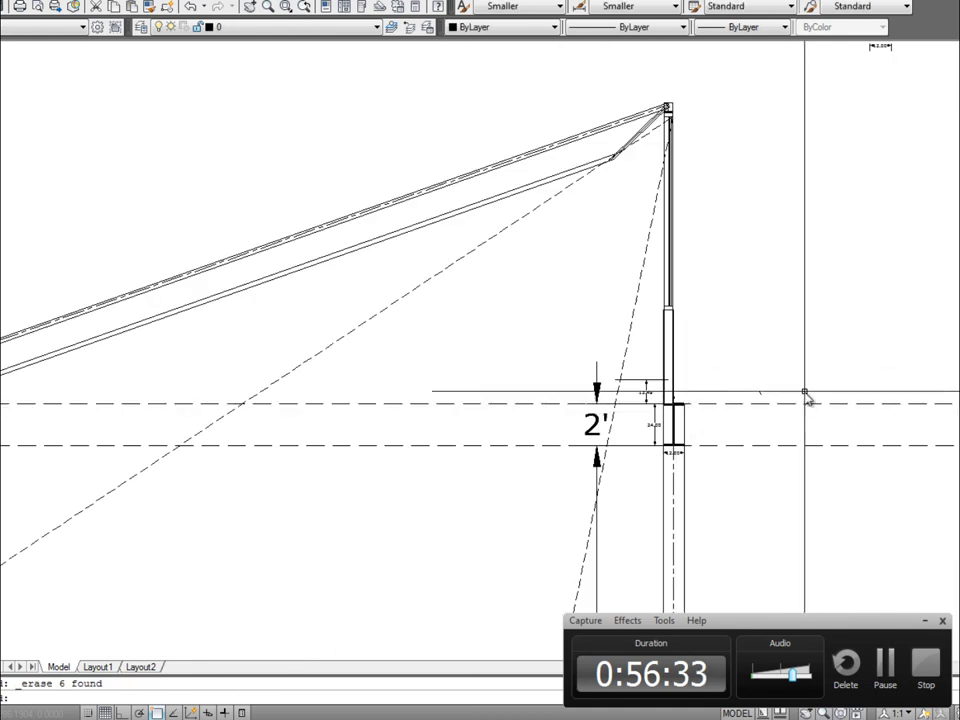
# Step: Erase the stray mark beyond the glazed wall, then the old glazed wall with its hatched base and beam on the next column
pyautogui.click(758, 391)
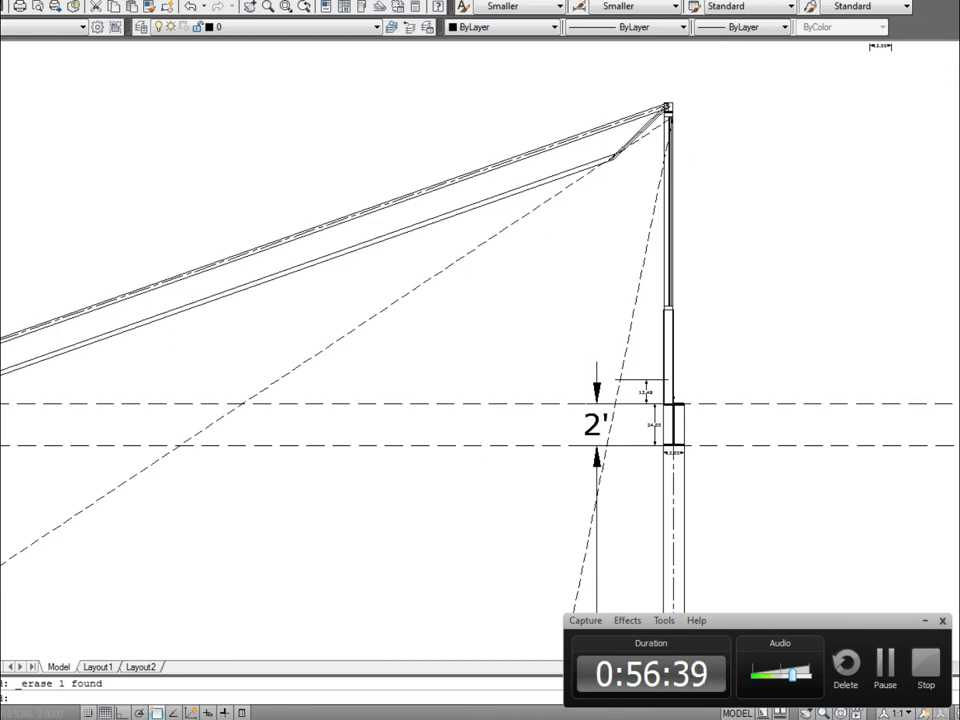
pyautogui.moveTo(700, 400); pyautogui.dragTo(183, 400, button='middle')
pyautogui.moveTo(959, 149); pyautogui.dragTo(785, 149, button='middle')
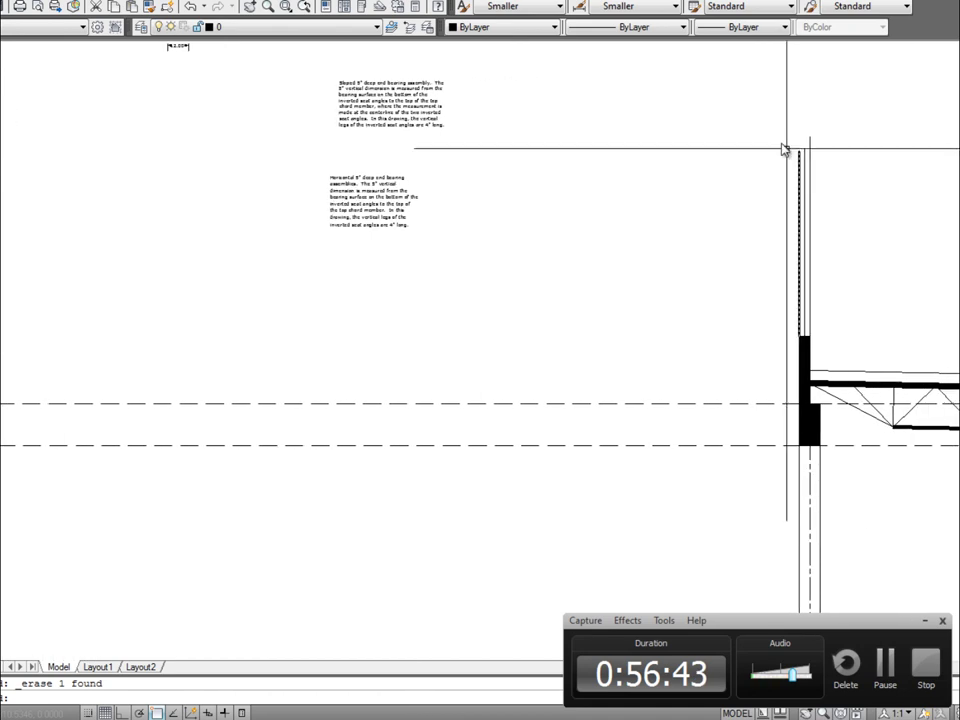
pyautogui.click(765, 112)
pyautogui.click(853, 557)
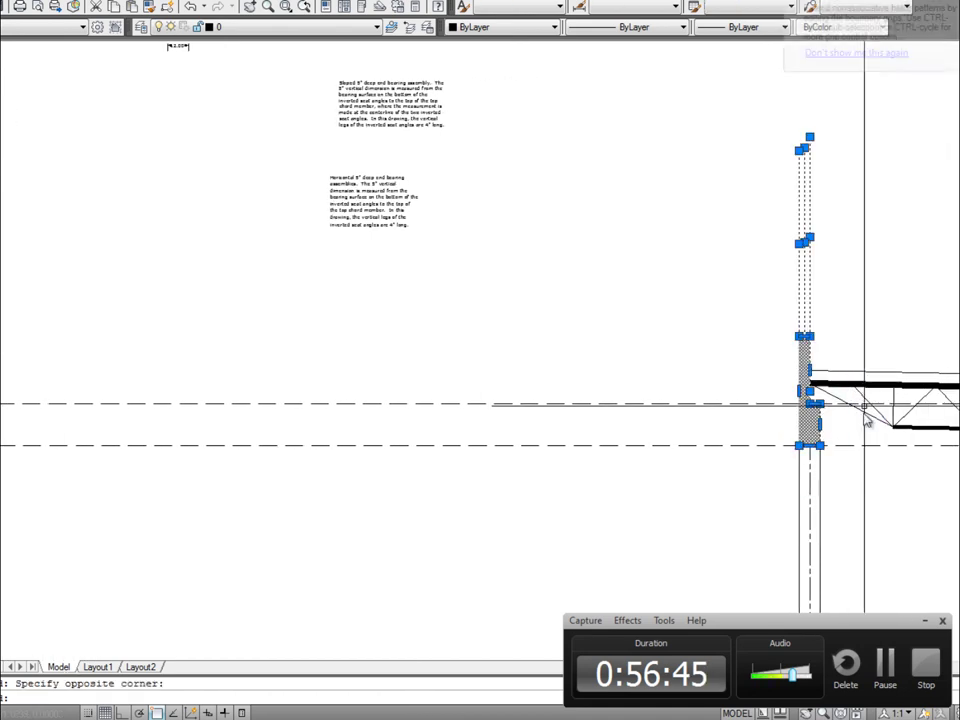
pyautogui.press('Delete')
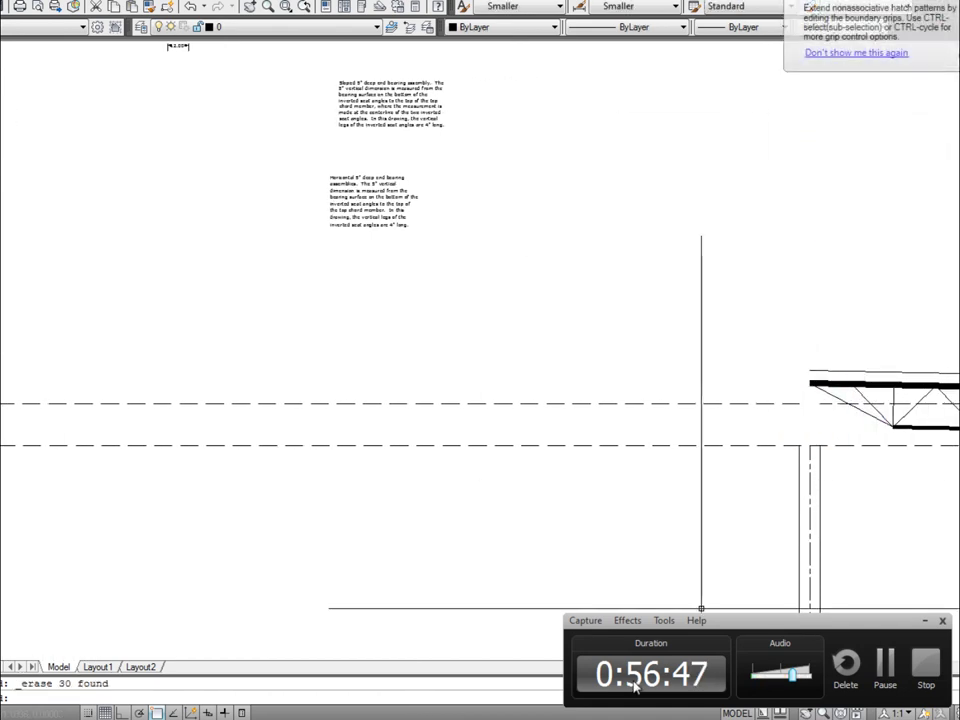
# Step: Copy the sloped joist, its bearing end, the upper glazed wall, beam and light lines one bay over, using matching lower beam-flange corners
pyautogui.click(925, 620)
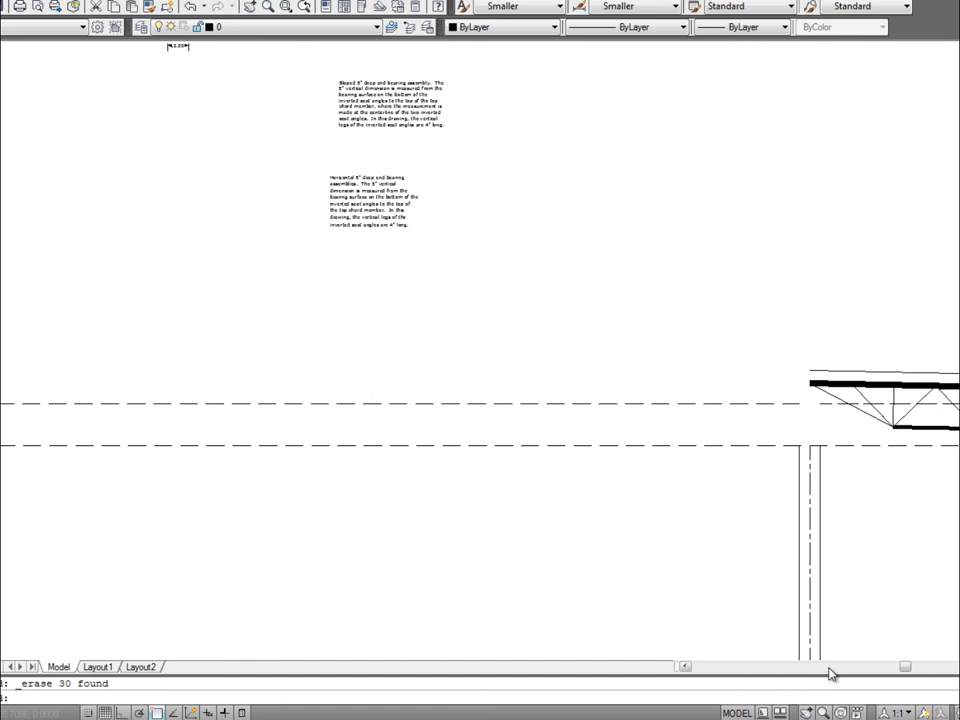
pyautogui.click(829, 668)
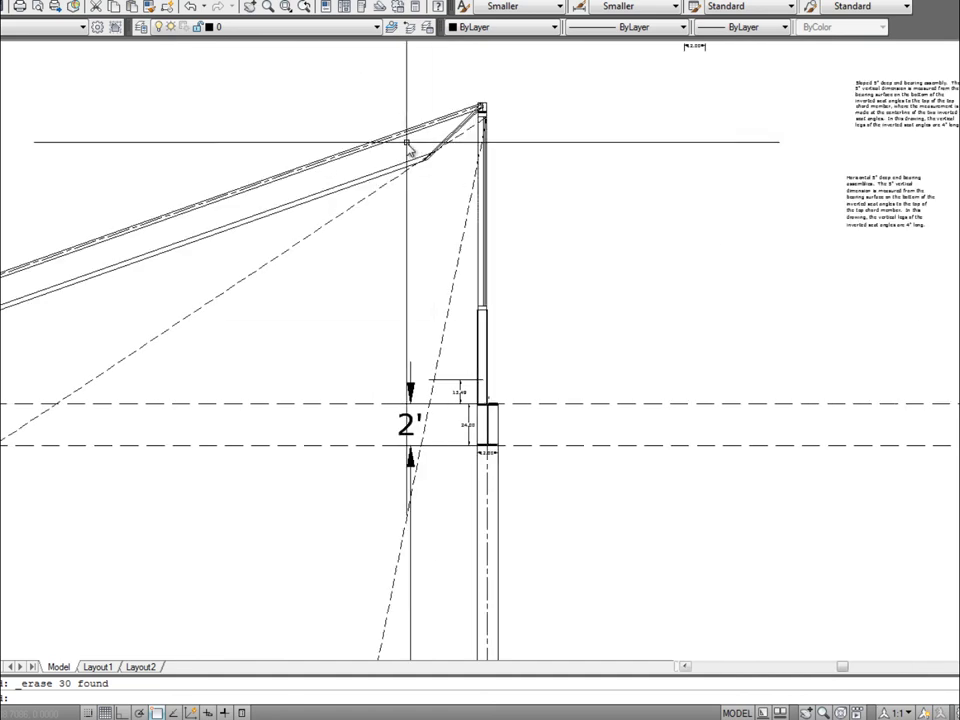
pyautogui.click(401, 74)
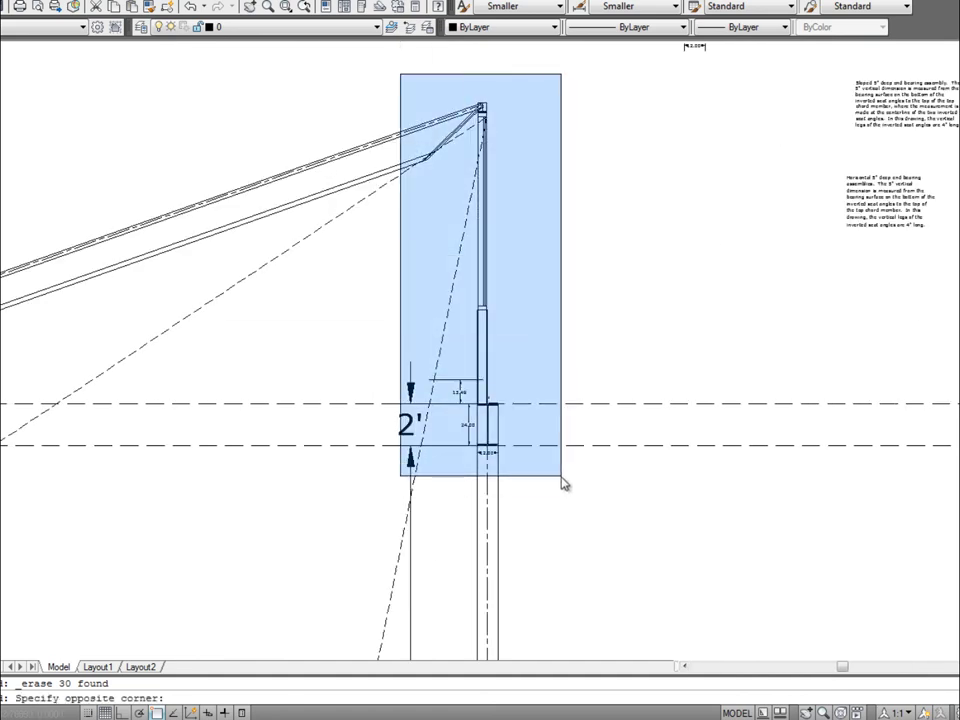
pyautogui.click(562, 484)
pyautogui.click(468, 343)
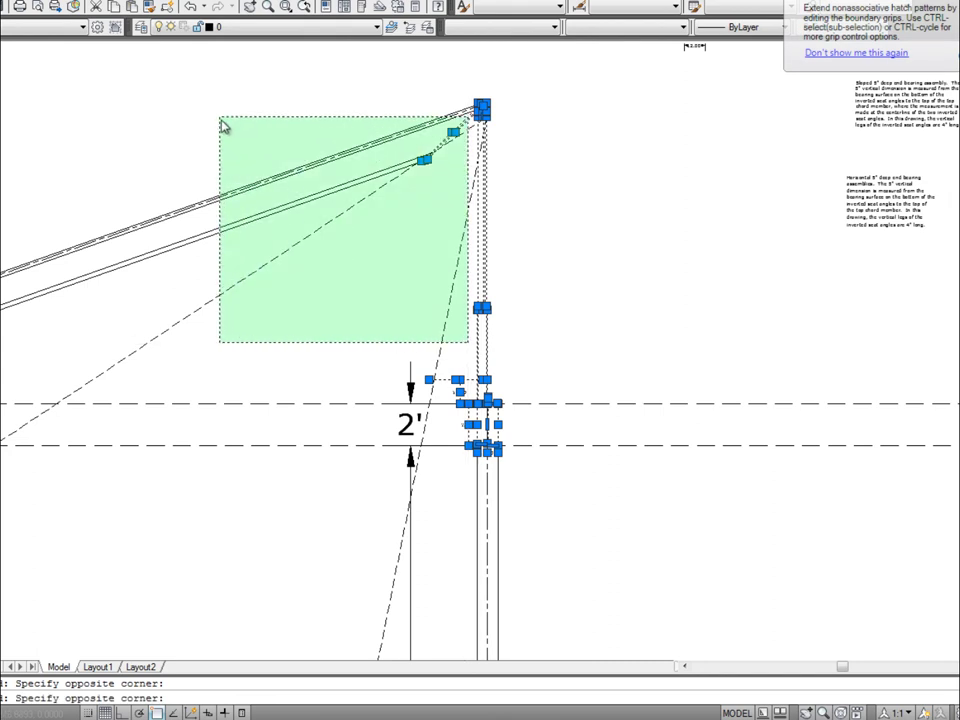
pyautogui.click(222, 124)
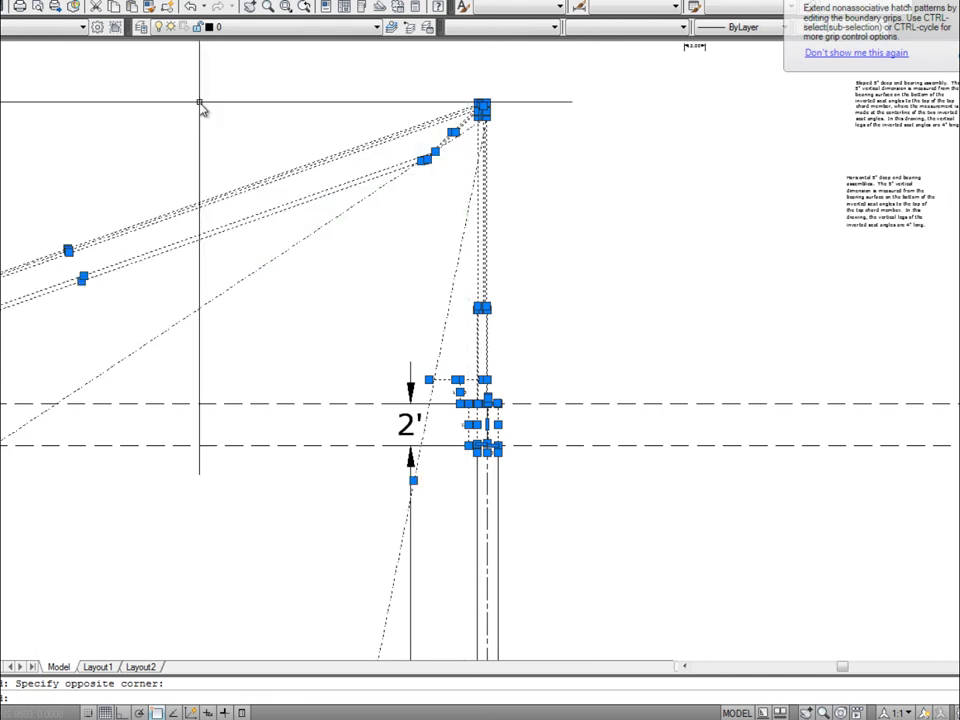
pyautogui.click(732, 670)
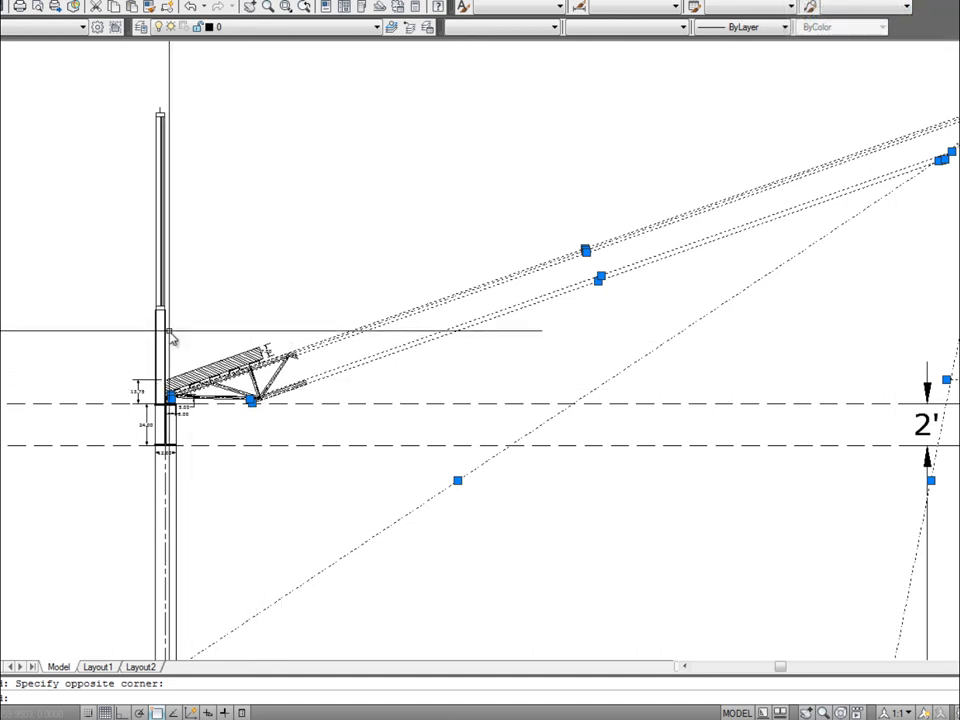
pyautogui.scroll(3, 202, 331)
pyautogui.click(54, 321)
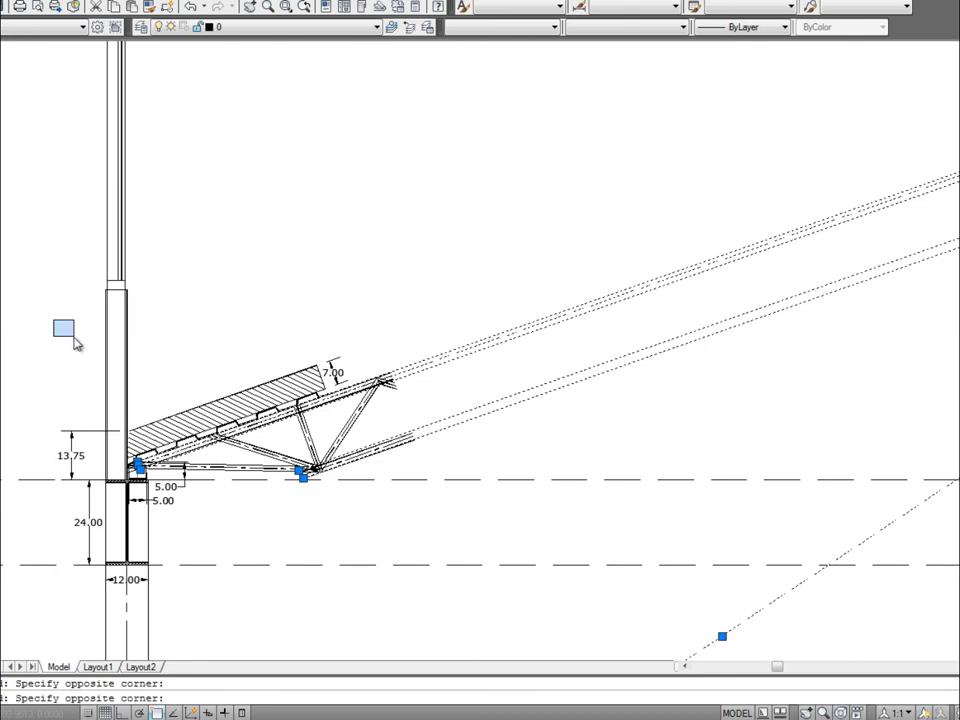
pyautogui.click(482, 490)
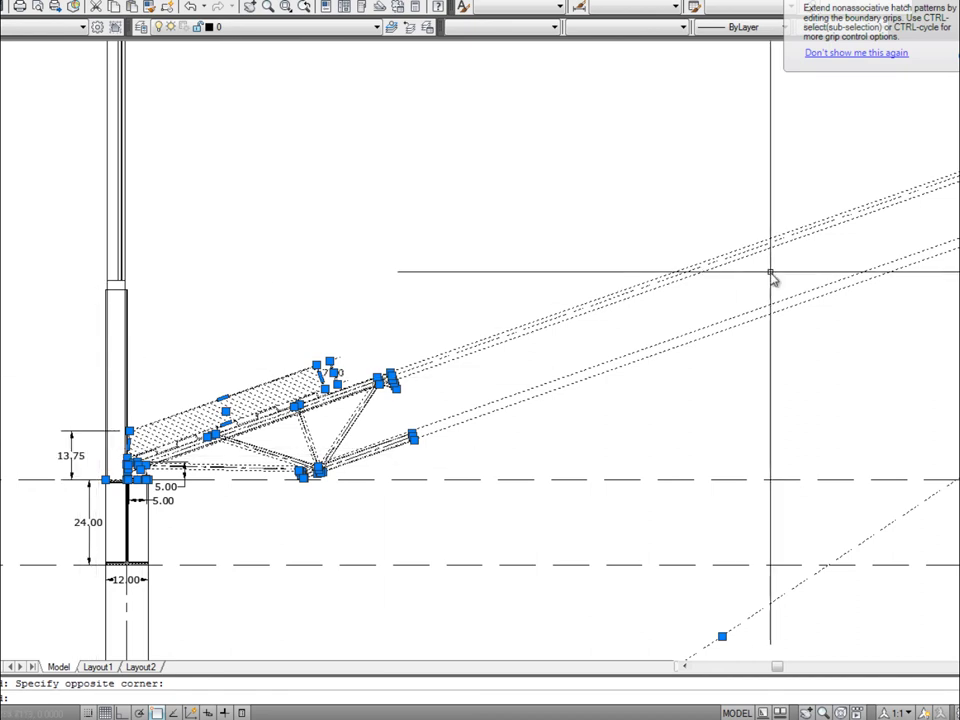
pyautogui.scroll(-3, 784, 249)
pyautogui.moveTo(784, 249); pyautogui.dragTo(412, 249, button='middle')
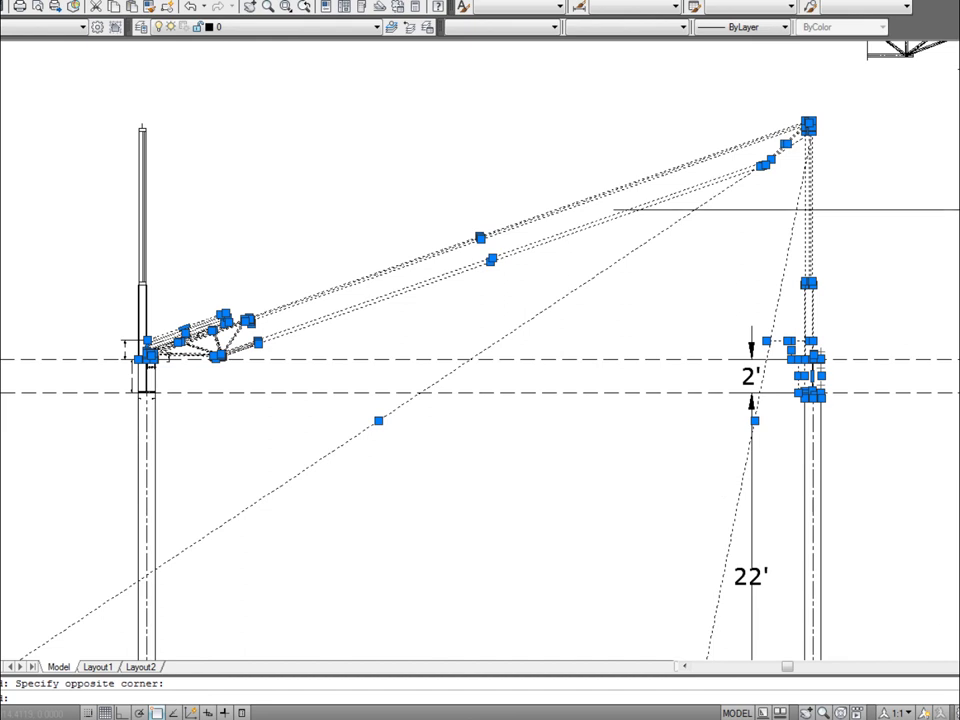
pyautogui.write('co')
pyautogui.press('Return')
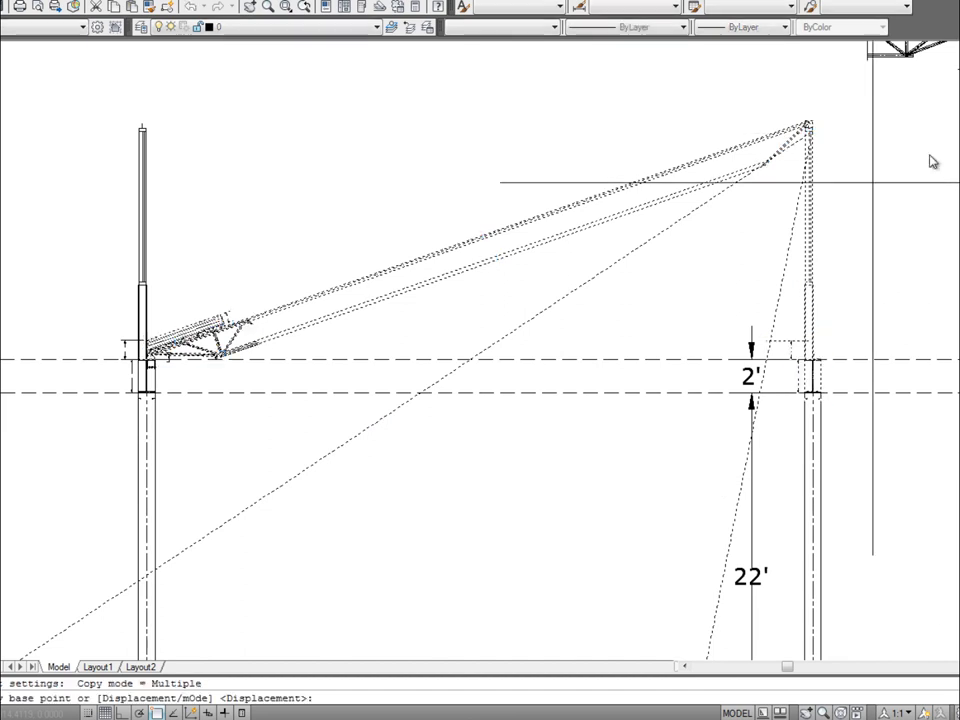
pyautogui.scroll(5, 60, 405)
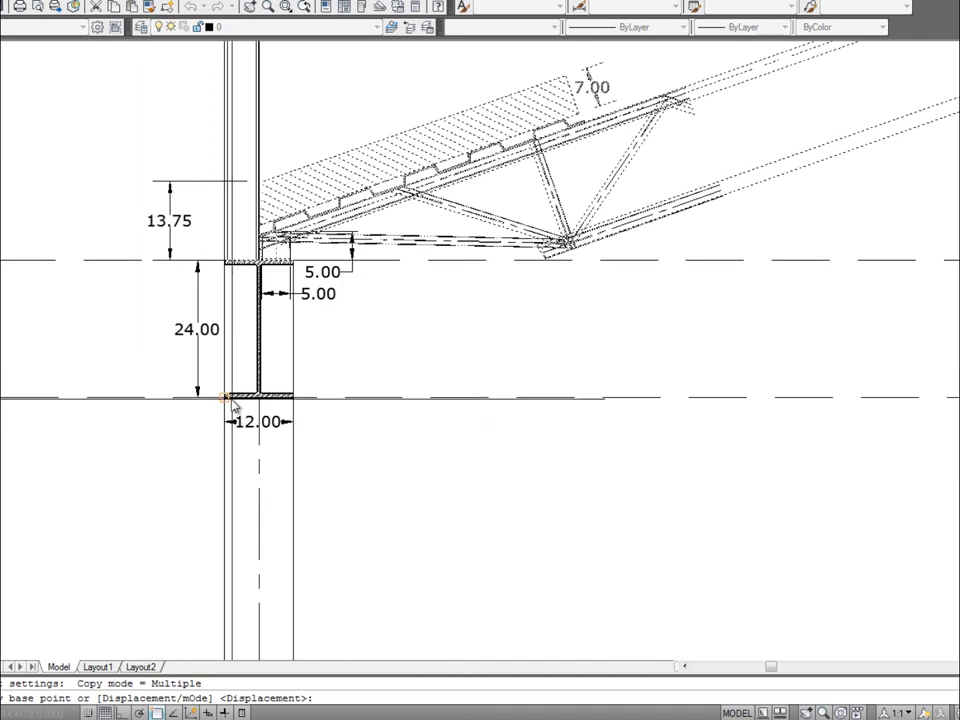
pyautogui.click(224, 397)
pyautogui.moveTo(940, 400); pyautogui.dragTo(10, 400, button='middle')
pyautogui.moveTo(900, 400); pyautogui.dragTo(100, 400, button='middle')
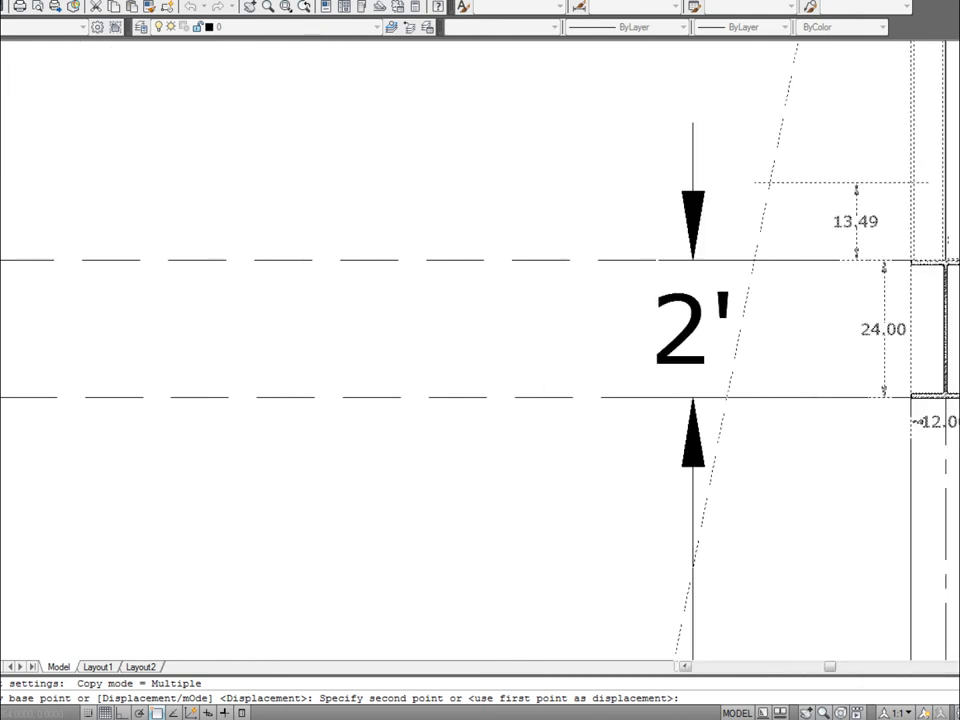
pyautogui.click(912, 399)
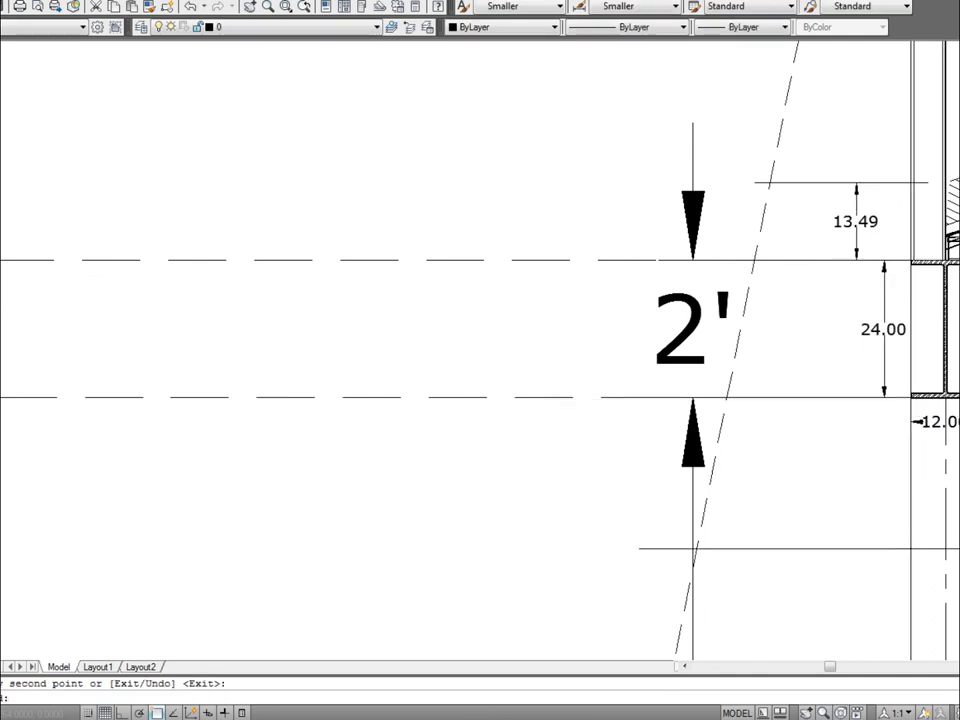
pyautogui.scroll(-3, 950, 555)
pyautogui.write('z')
pyautogui.press('Return')
pyautogui.write('e')
pyautogui.press('Return')
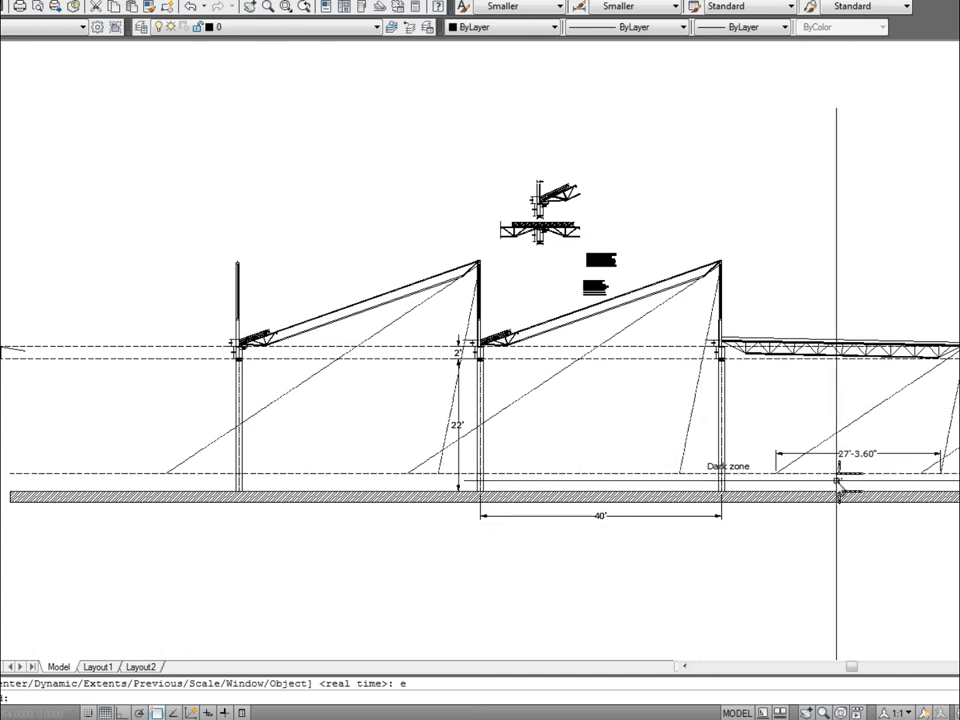
pyautogui.moveTo(620, 420); pyautogui.dragTo(445, 420, button='middle')
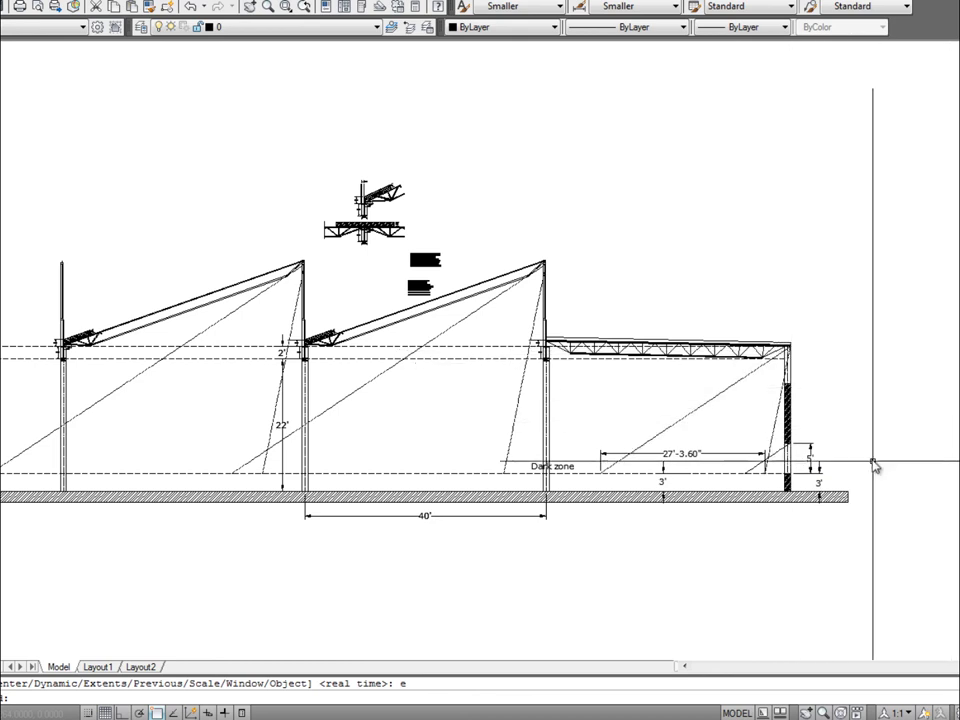
pyautogui.click(595, 316)
pyautogui.click(864, 548)
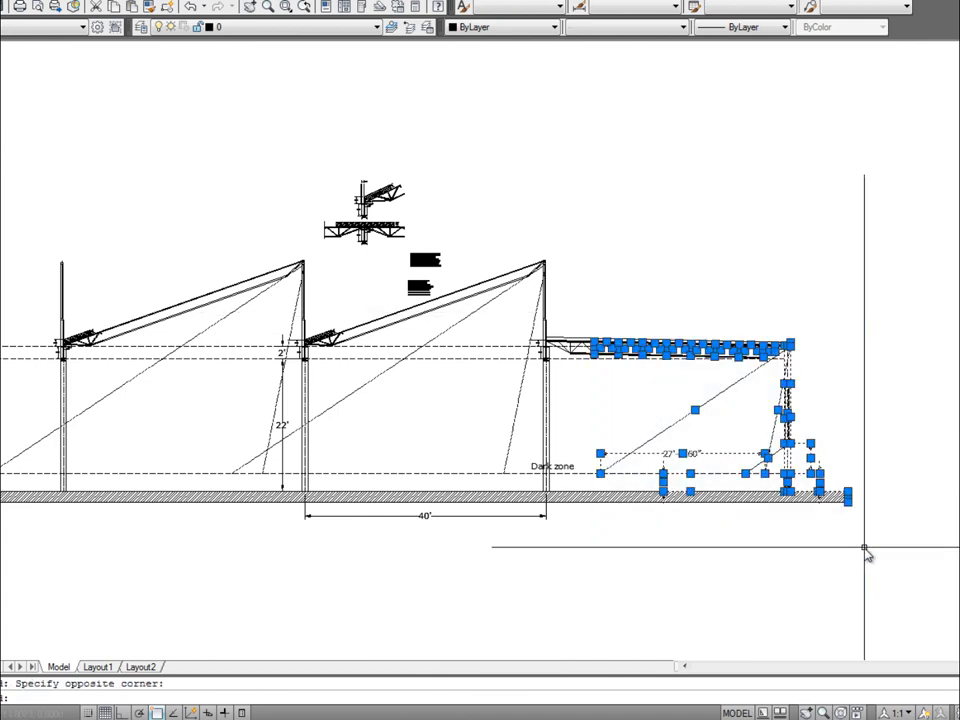
pyautogui.press('Escape')
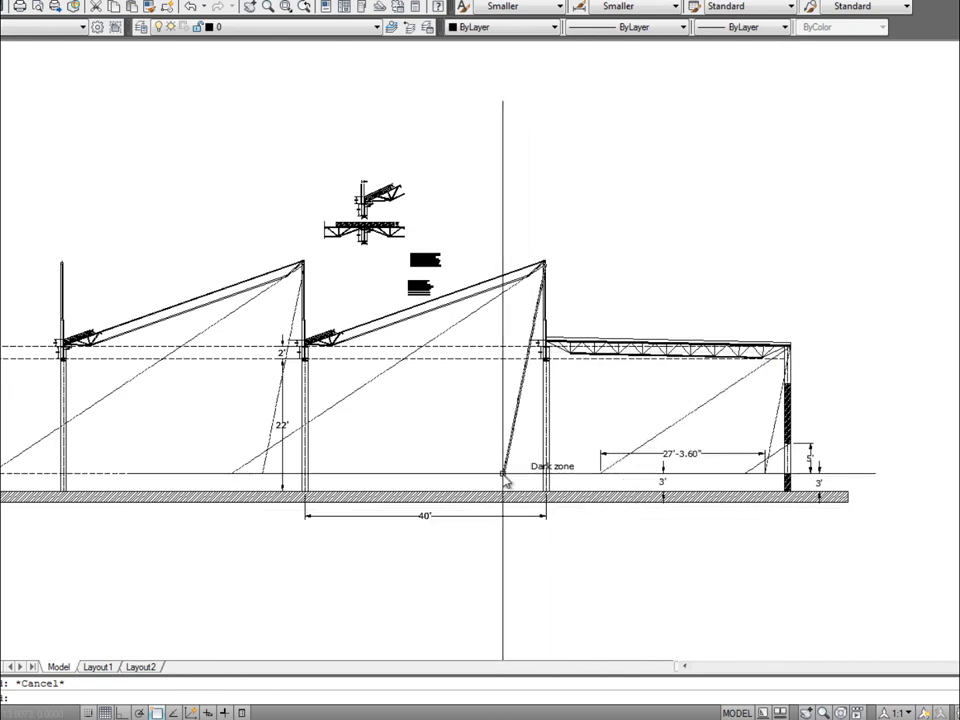
# Step: Try to move the flat-roofed end bay so its longest light line starts where the copied glazed wall's steep light line ends
pyautogui.click(578, 317)
pyautogui.click(895, 540)
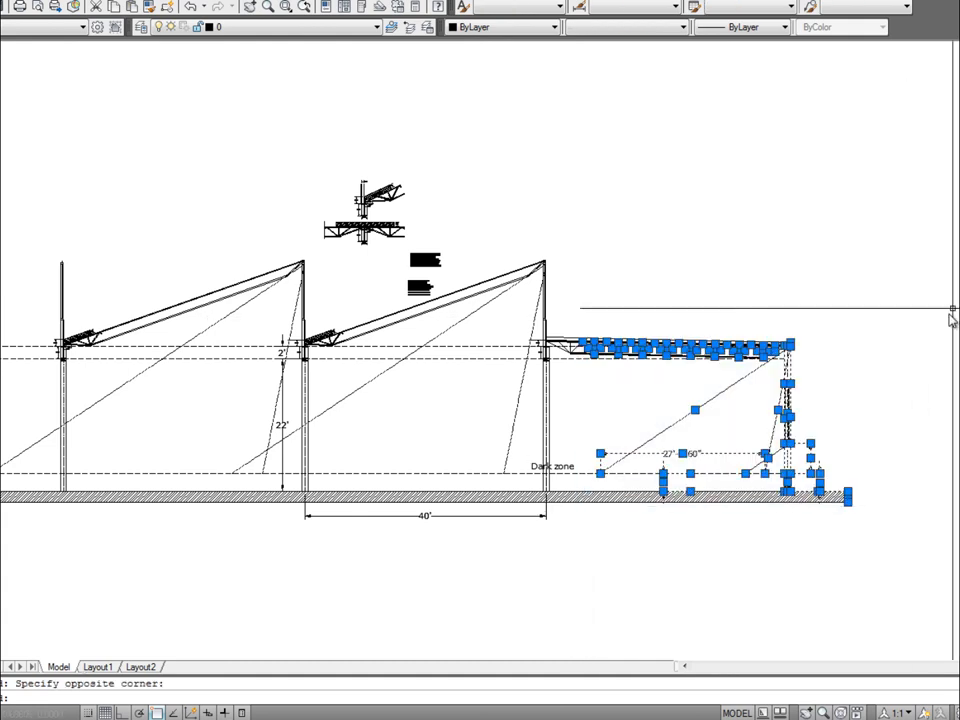
pyautogui.press('m')
pyautogui.press('Return')
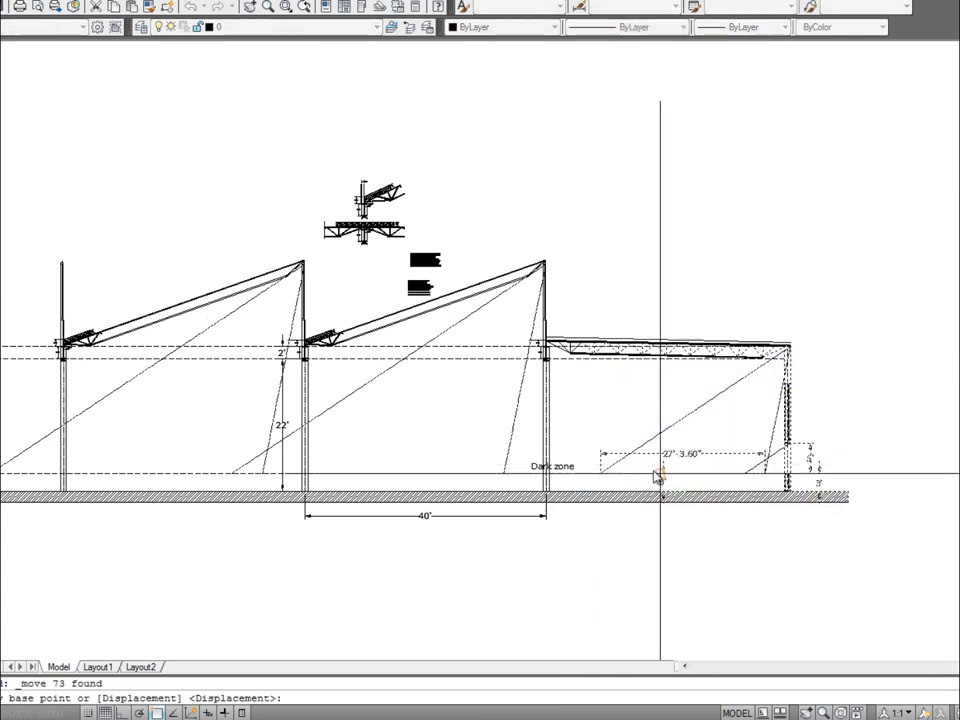
pyautogui.click(598, 474)
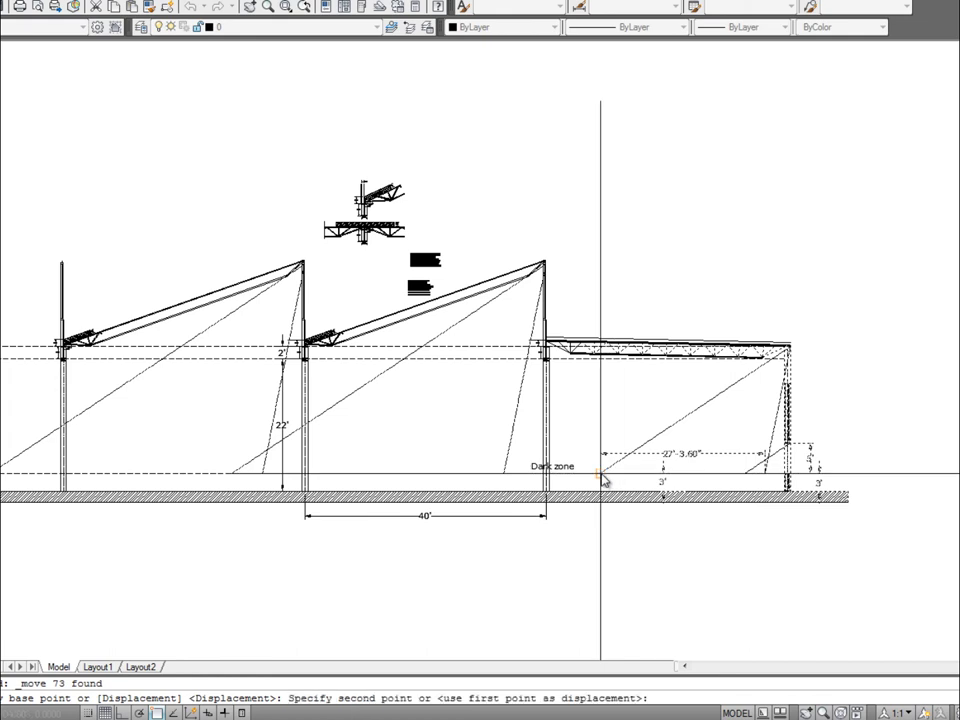
pyautogui.click(501, 477)
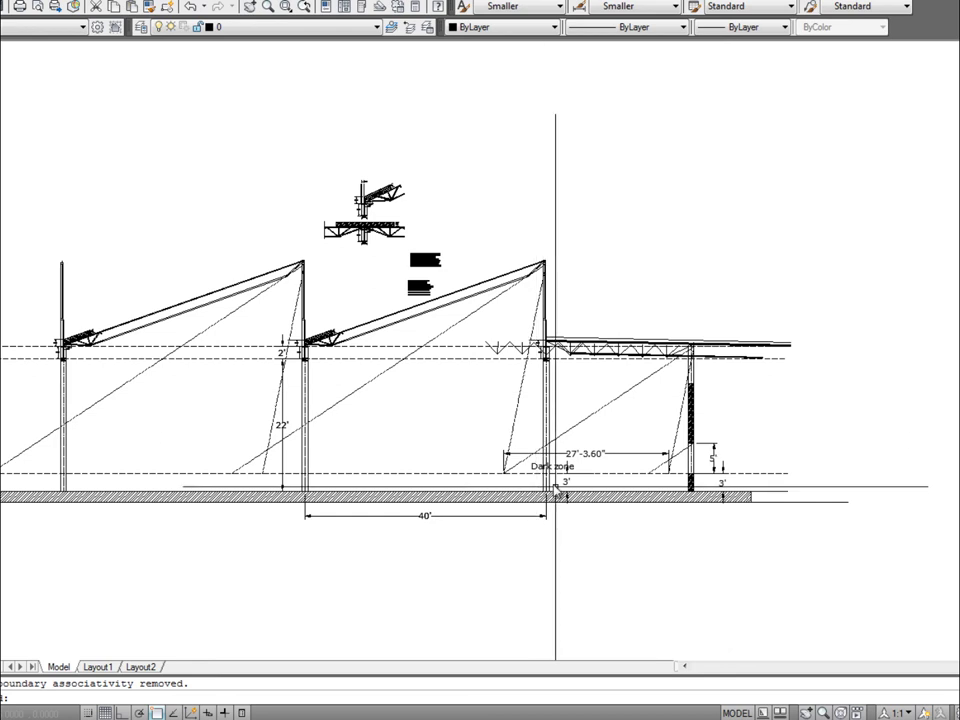
pyautogui.click(693, 350)
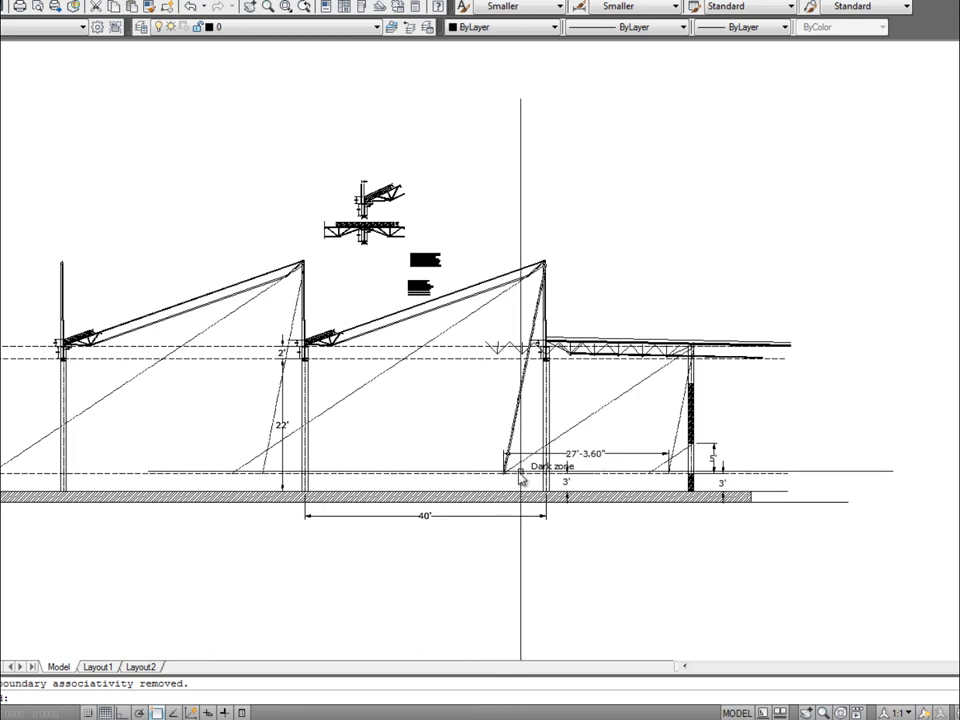
pyautogui.click(723, 481)
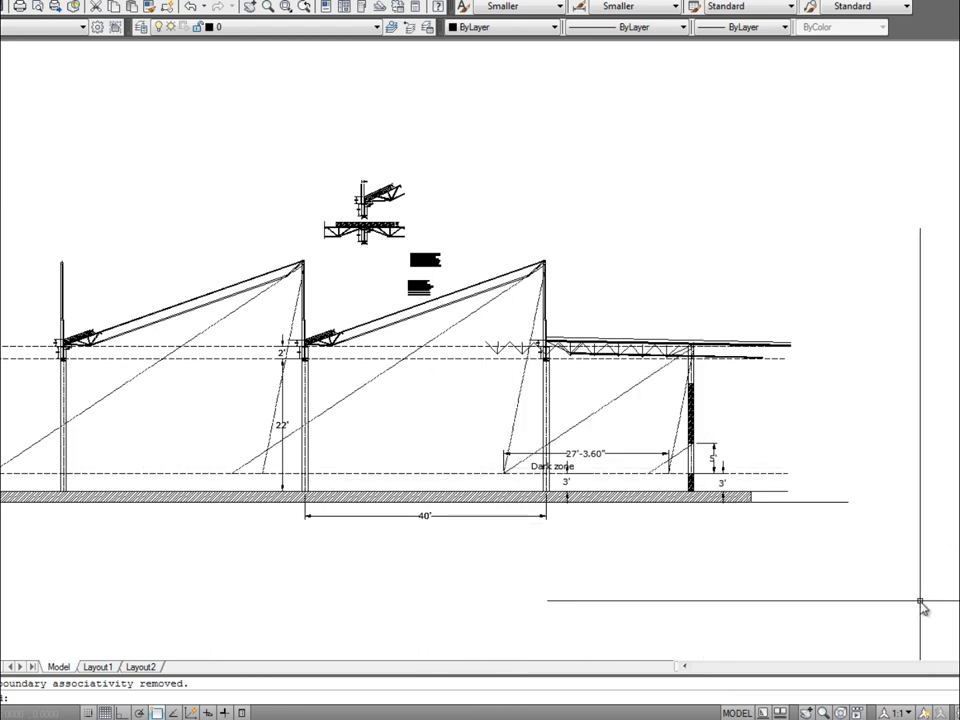
pyautogui.hotkey('ctrl', 'z')
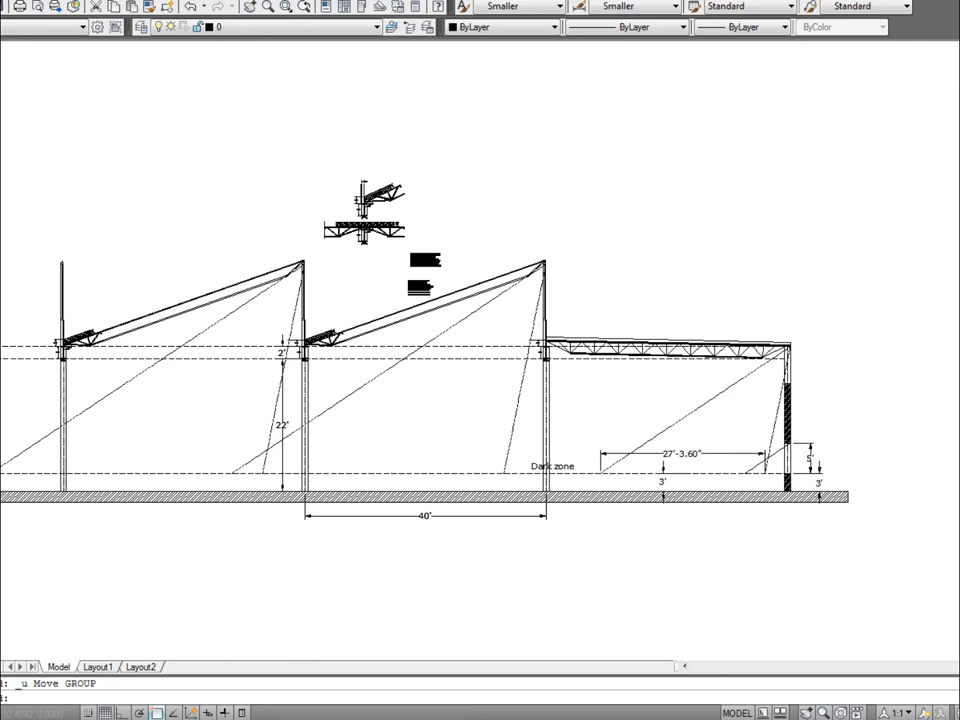
# Step: Add an angular dimension between the copied joist's bottom chord and the upper horizontal dashed line
pyautogui.scroll(6, 304, 319)
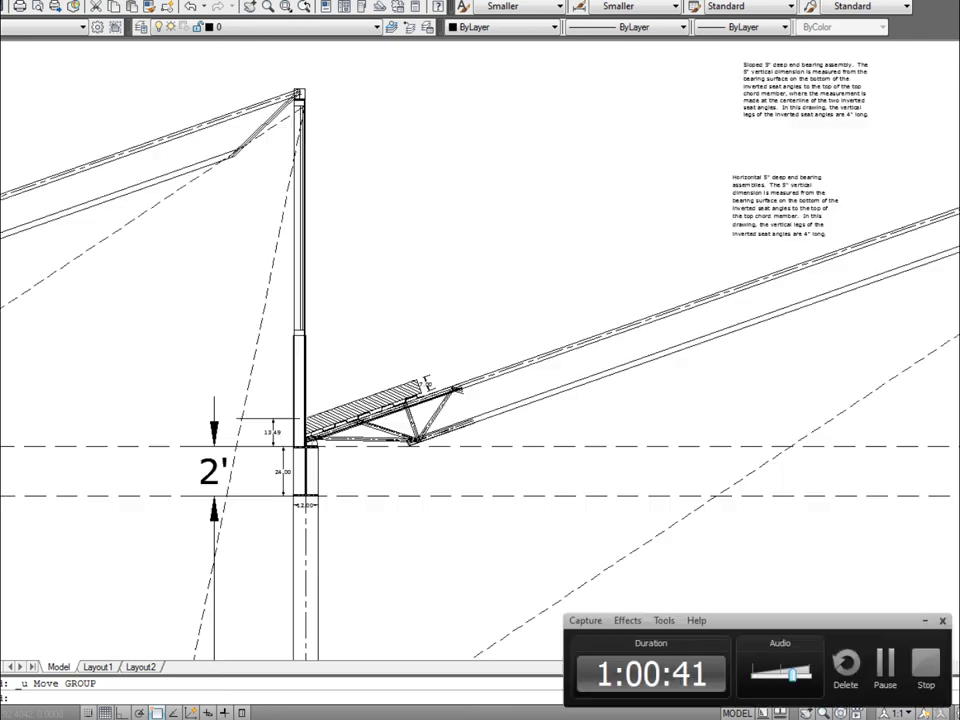
pyautogui.moveTo(888, 628)
pyautogui.mouseDown()
pyautogui.moveTo(369, 529)
pyautogui.moveTo(2, 500)
pyautogui.mouseUp()
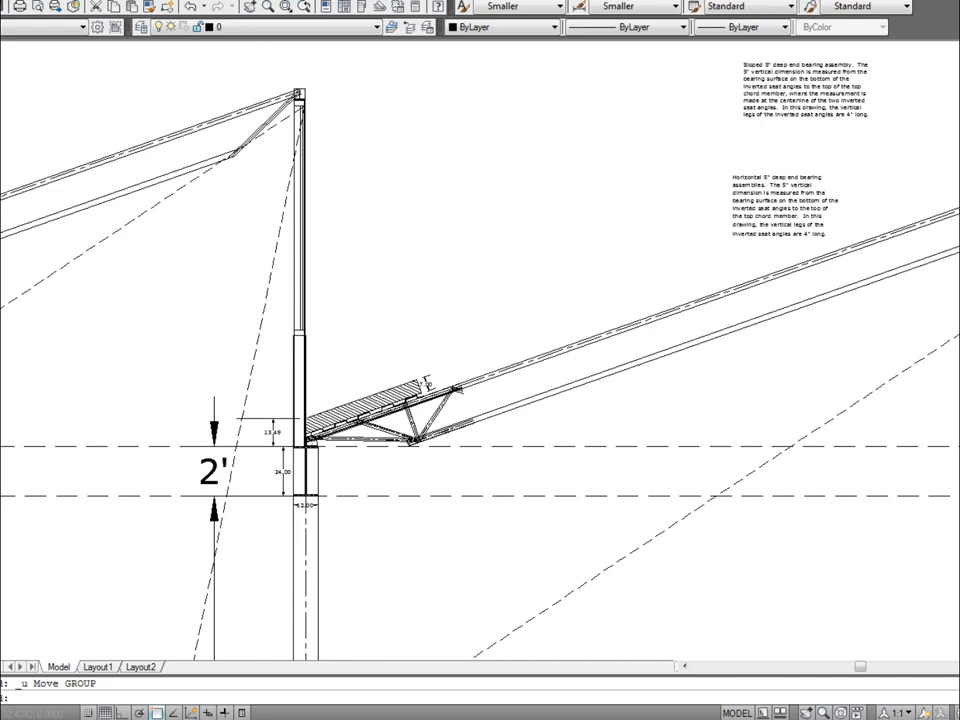
pyautogui.click(604, 384)
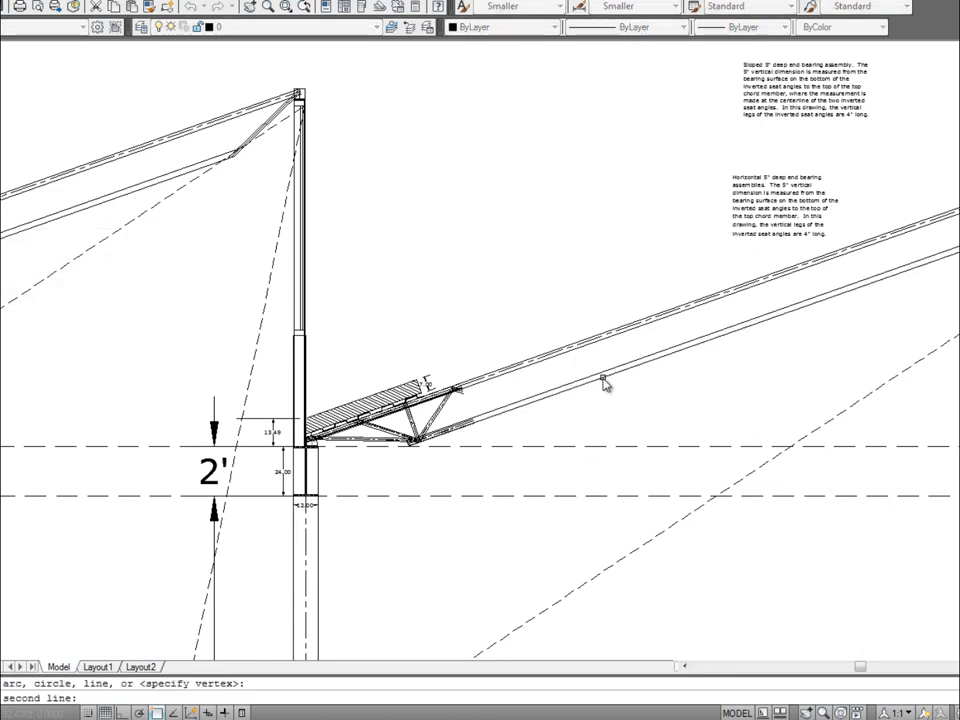
pyautogui.click(627, 448)
pyautogui.click(634, 440)
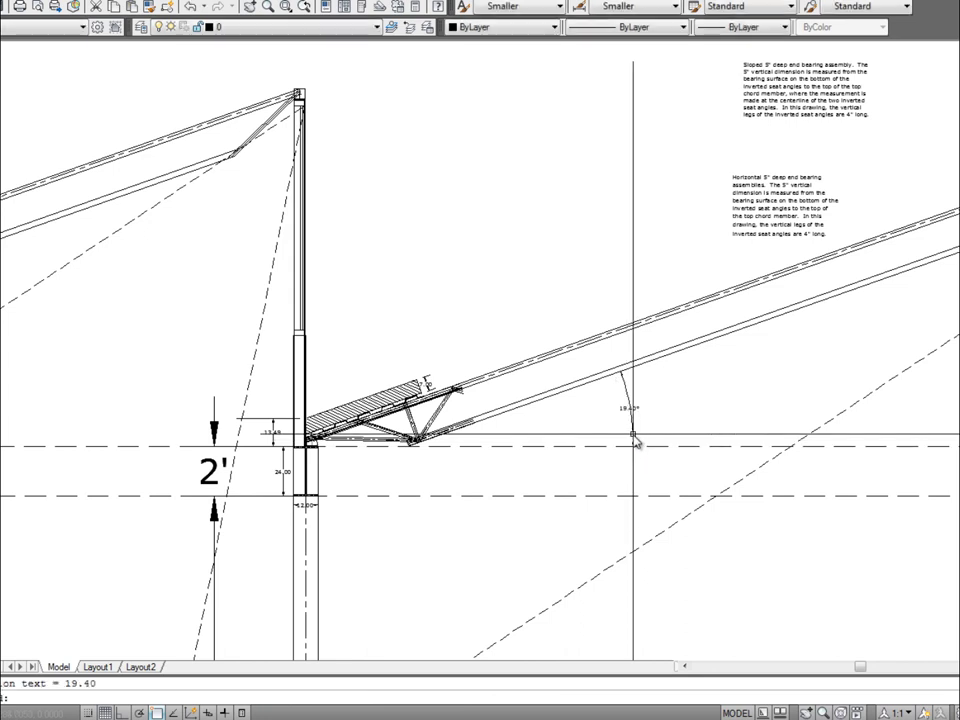
pyautogui.scroll(5, 634, 440)
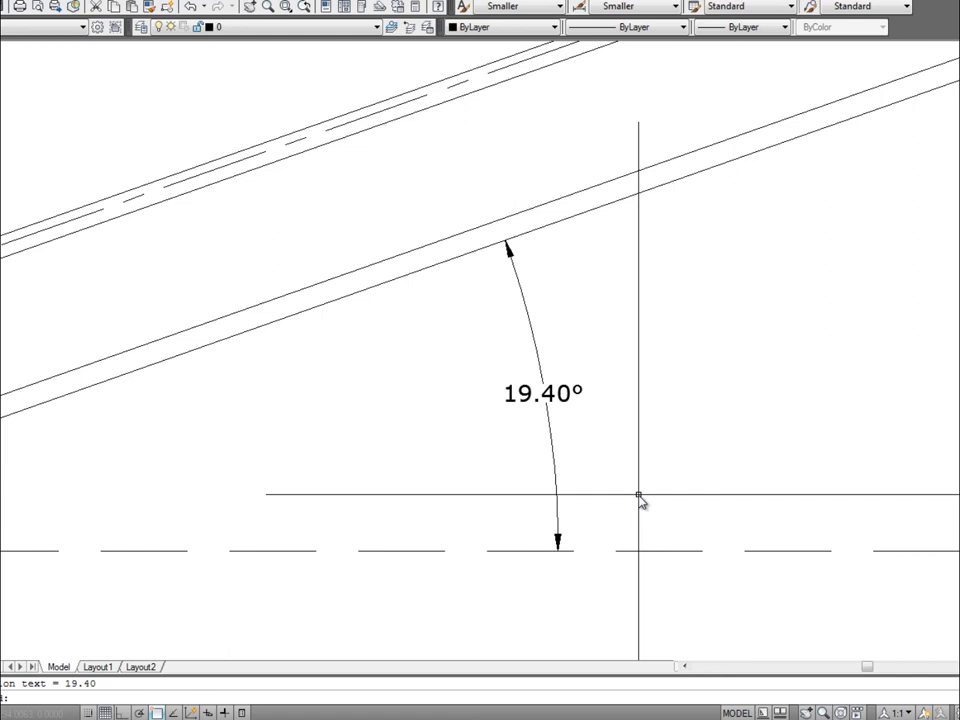
pyautogui.scroll(-6, 635, 495)
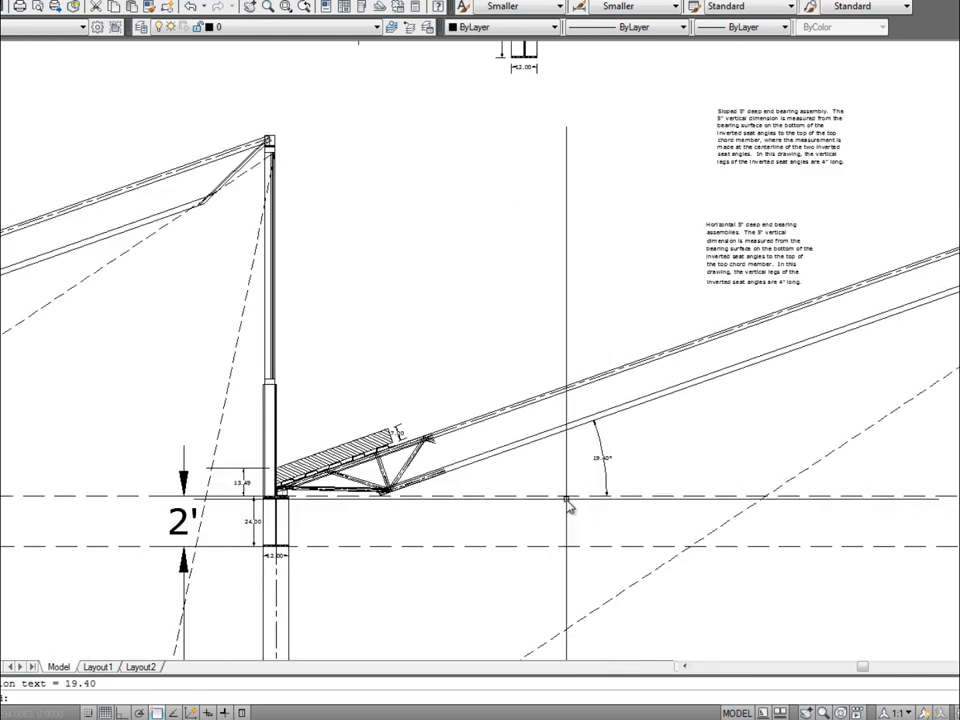
pyautogui.scroll(-2, 567, 498)
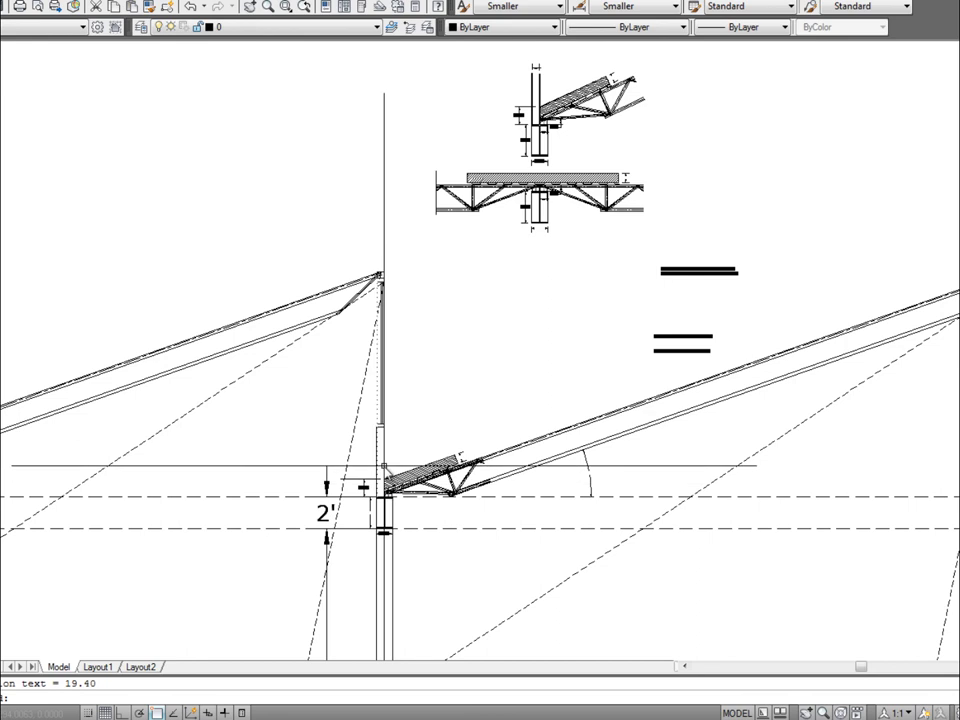